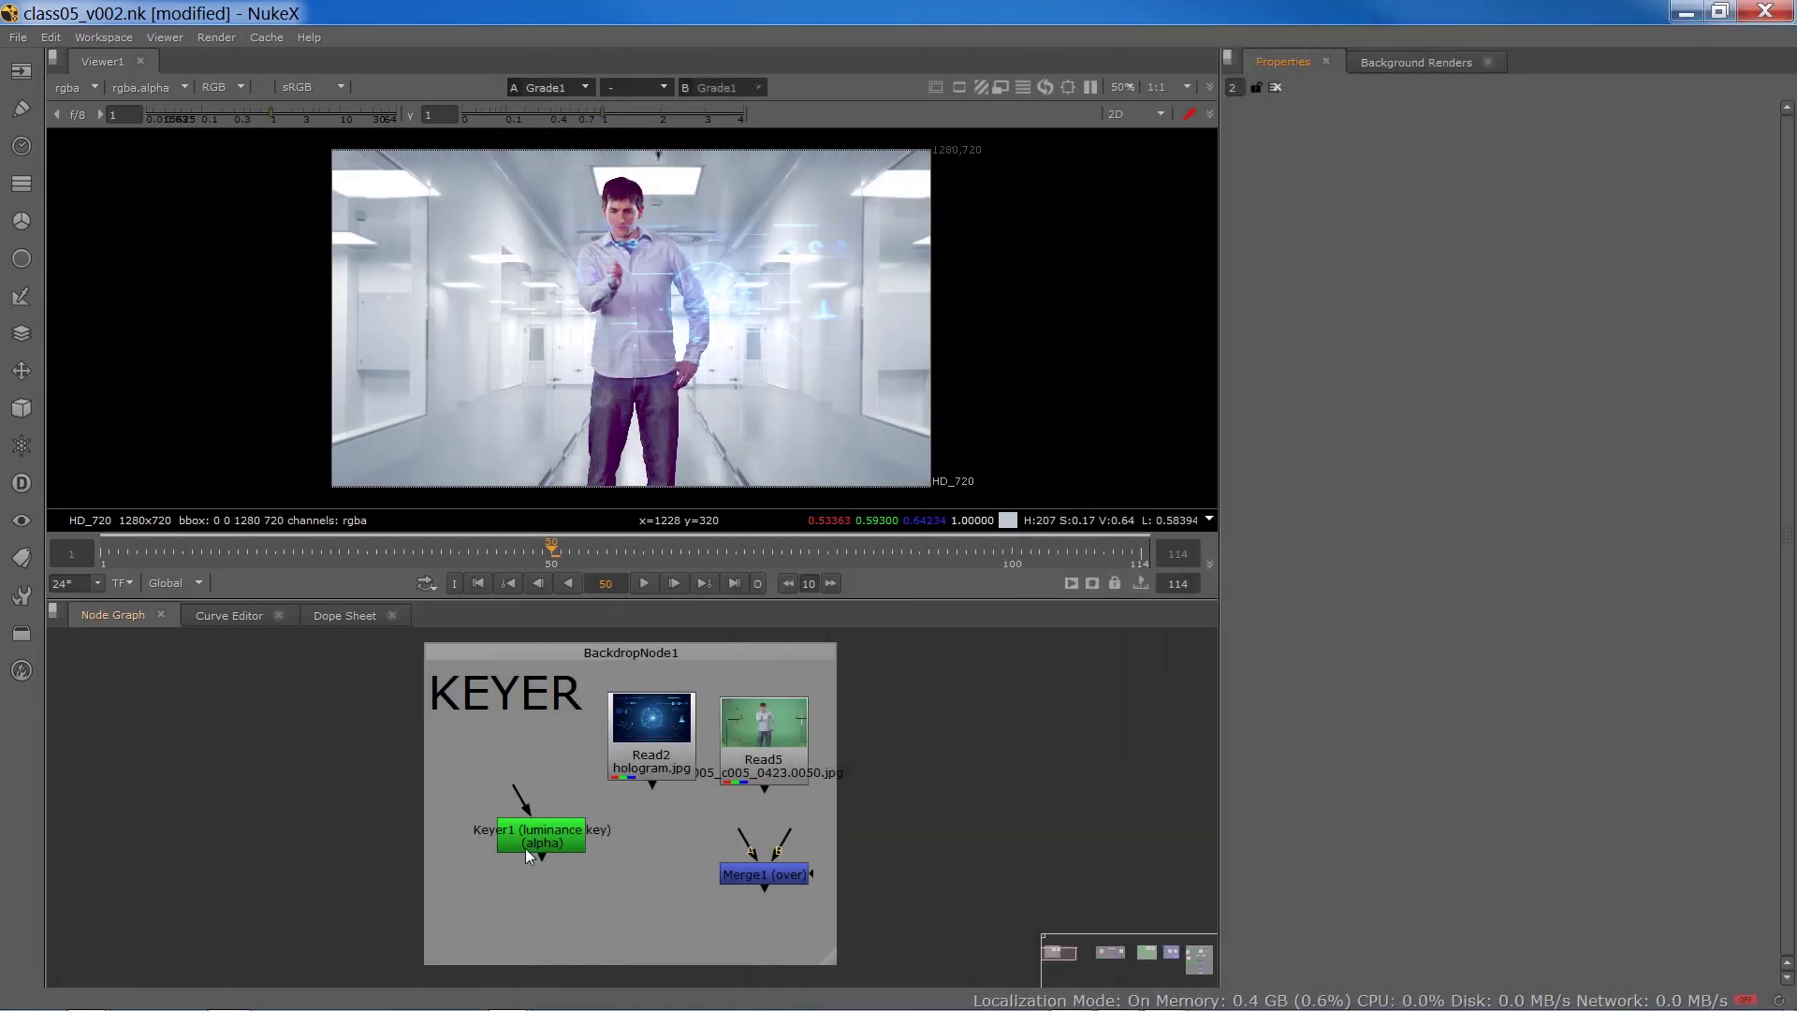
# - Search the node menu for 'keyer' and browse the available keyer nodes
pyautogui.click(541, 848)
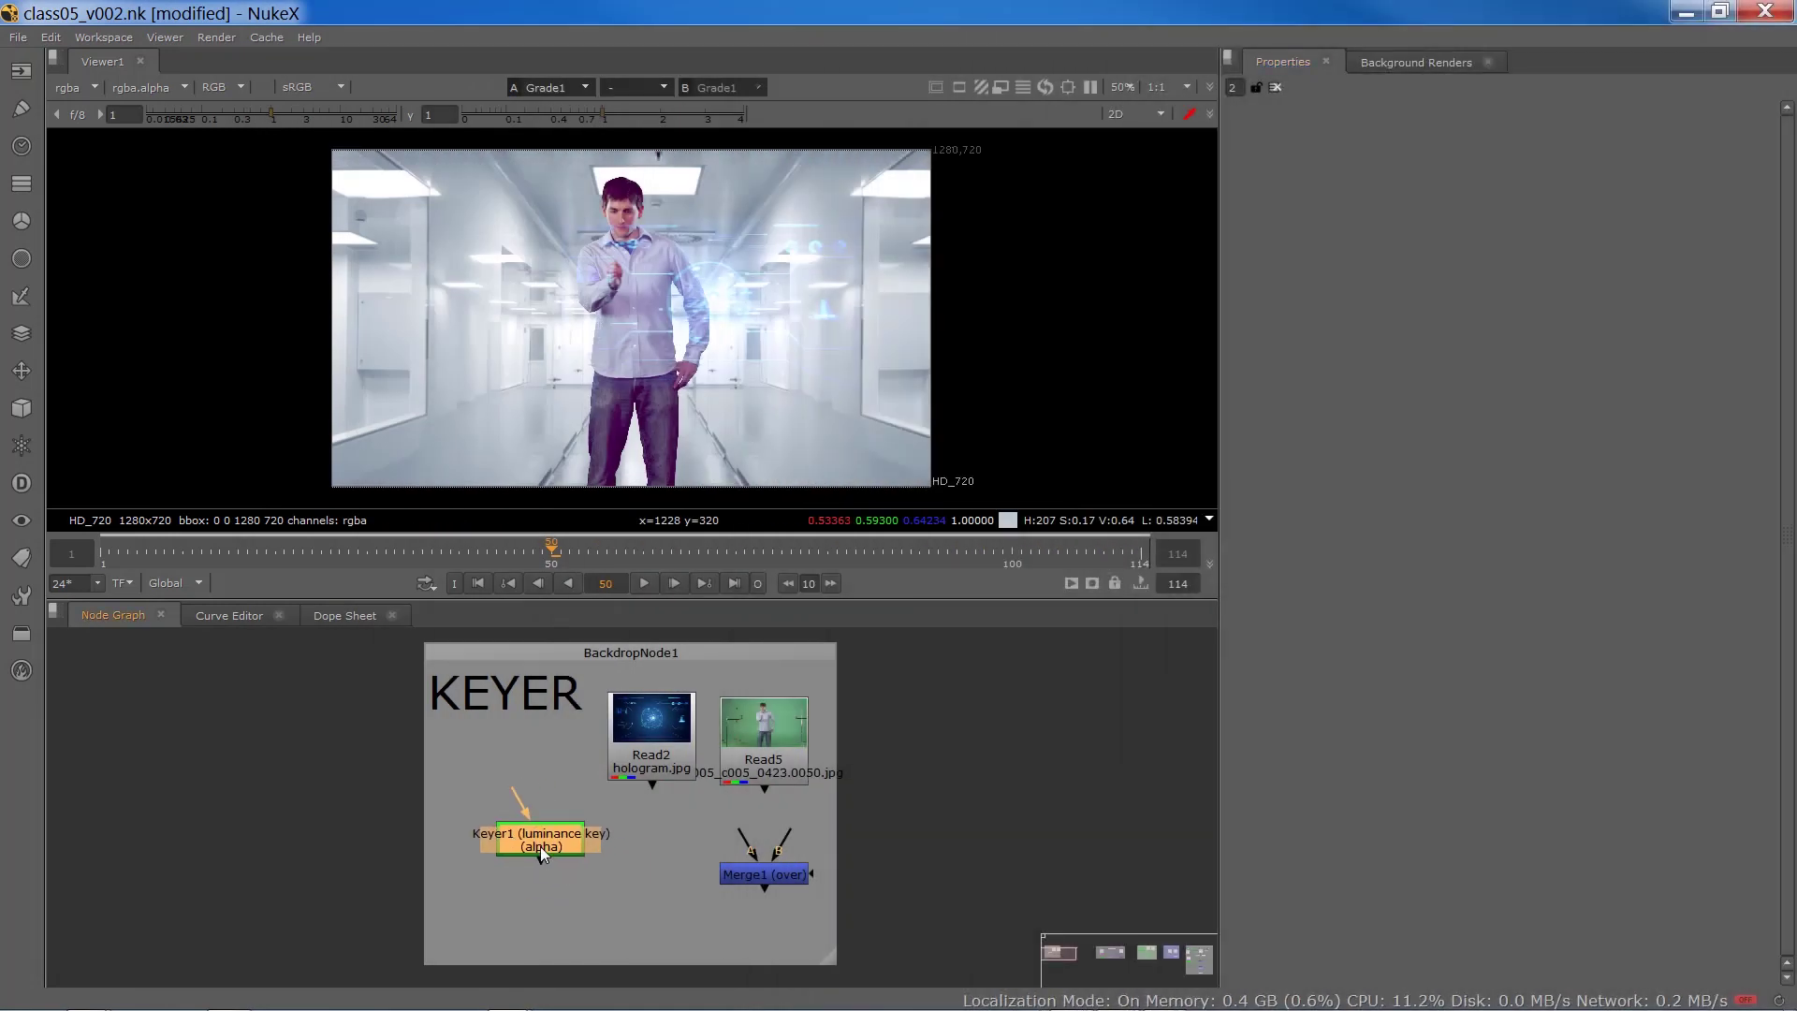
pyautogui.click(350, 836)
pyautogui.press('Tab')
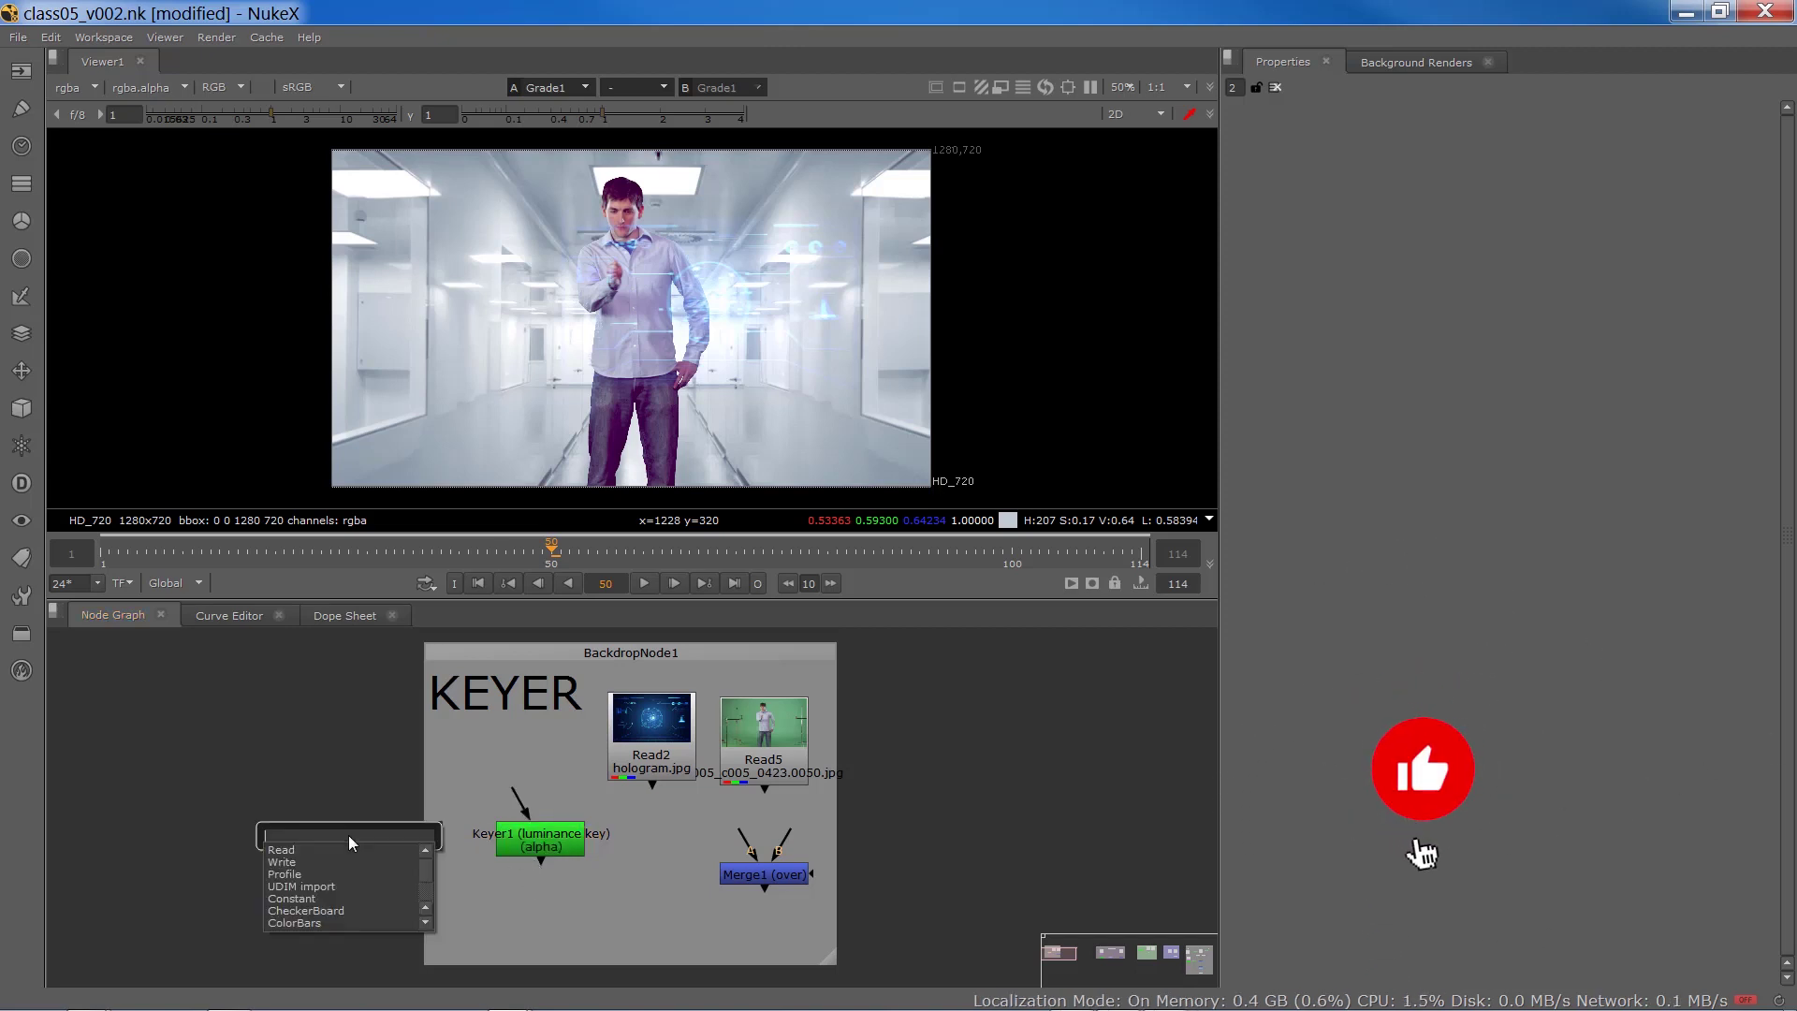
pyautogui.write('keyer')
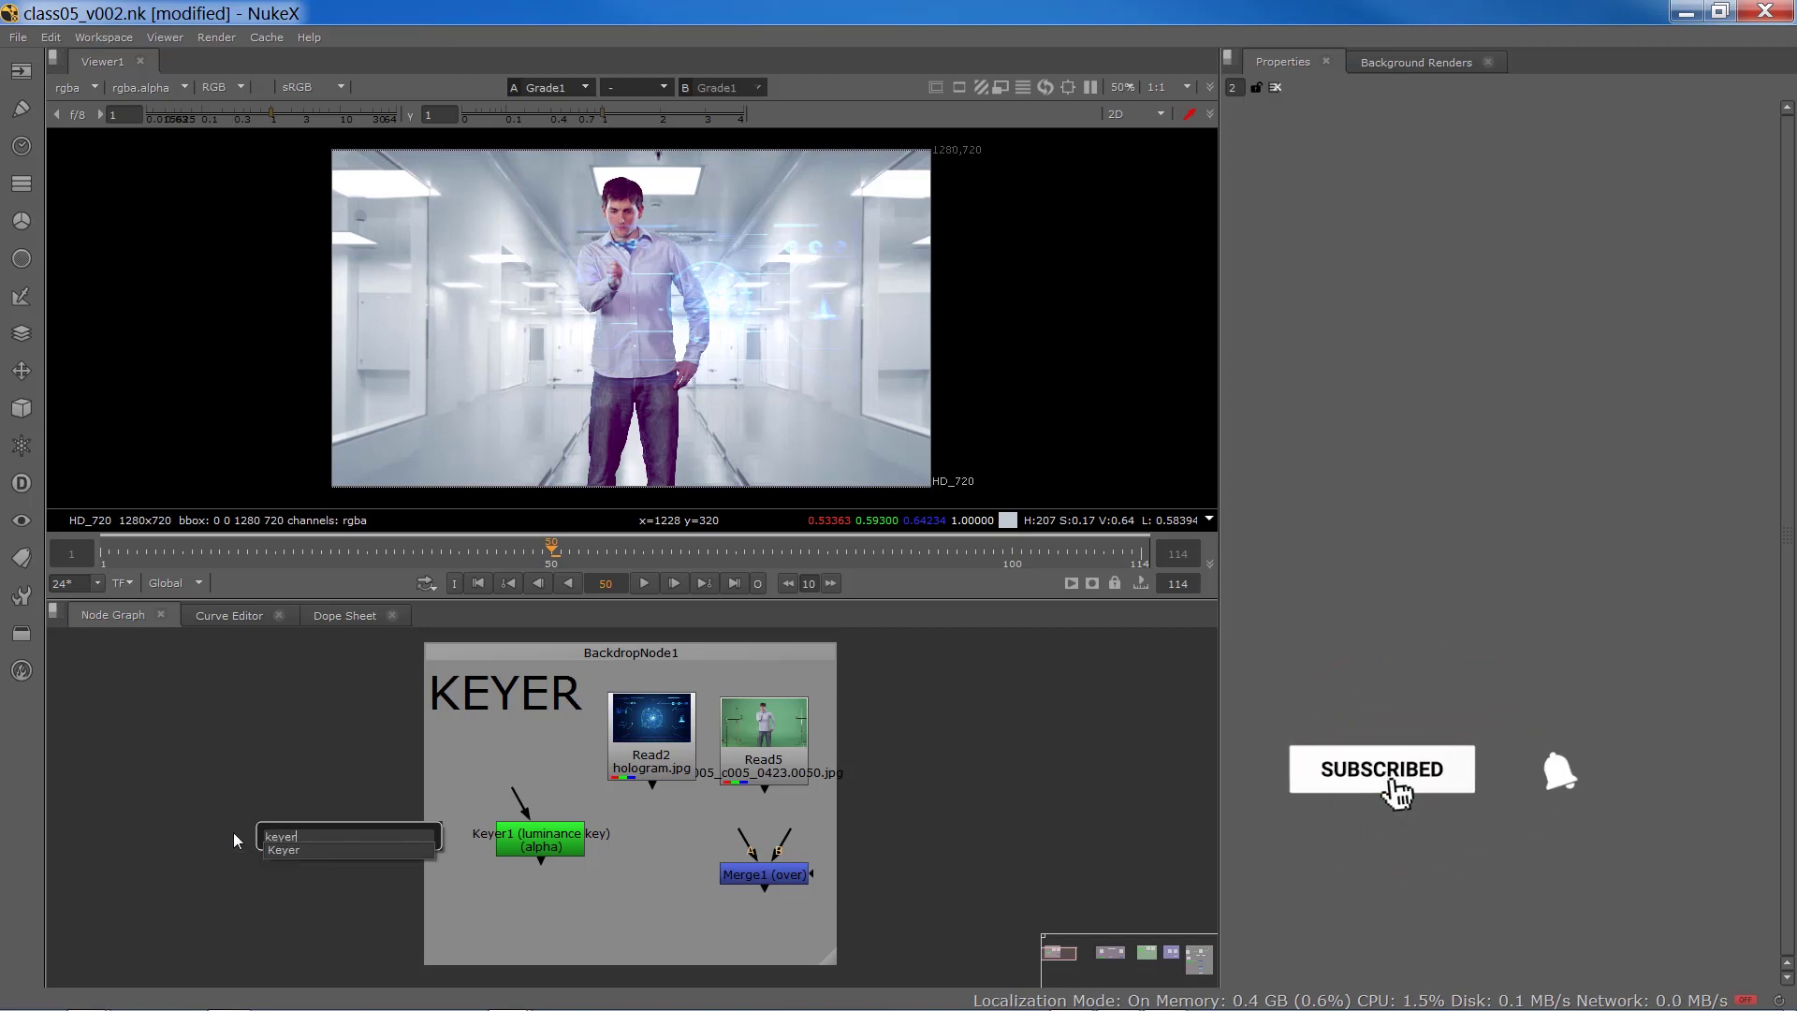
pyautogui.click(20, 296)
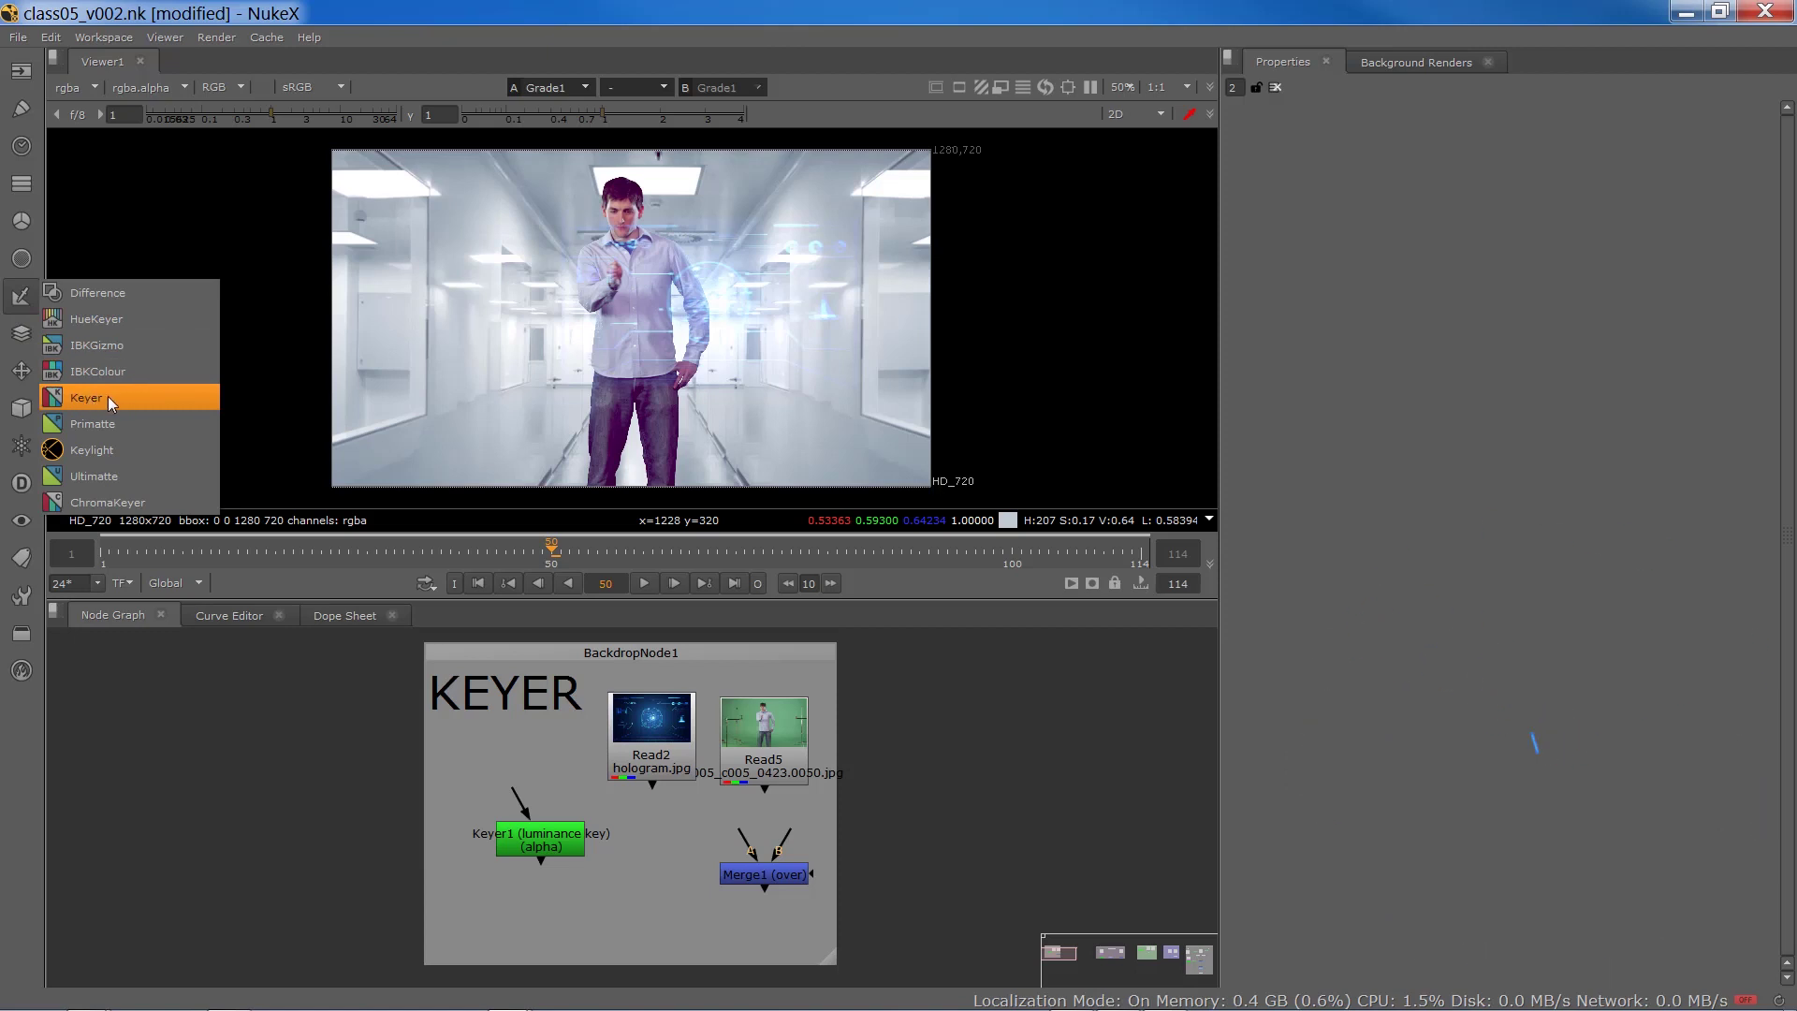
# - Display the Read2 hologram.jpg image in Viewer1 without adding a keyer
pyautogui.click(216, 801)
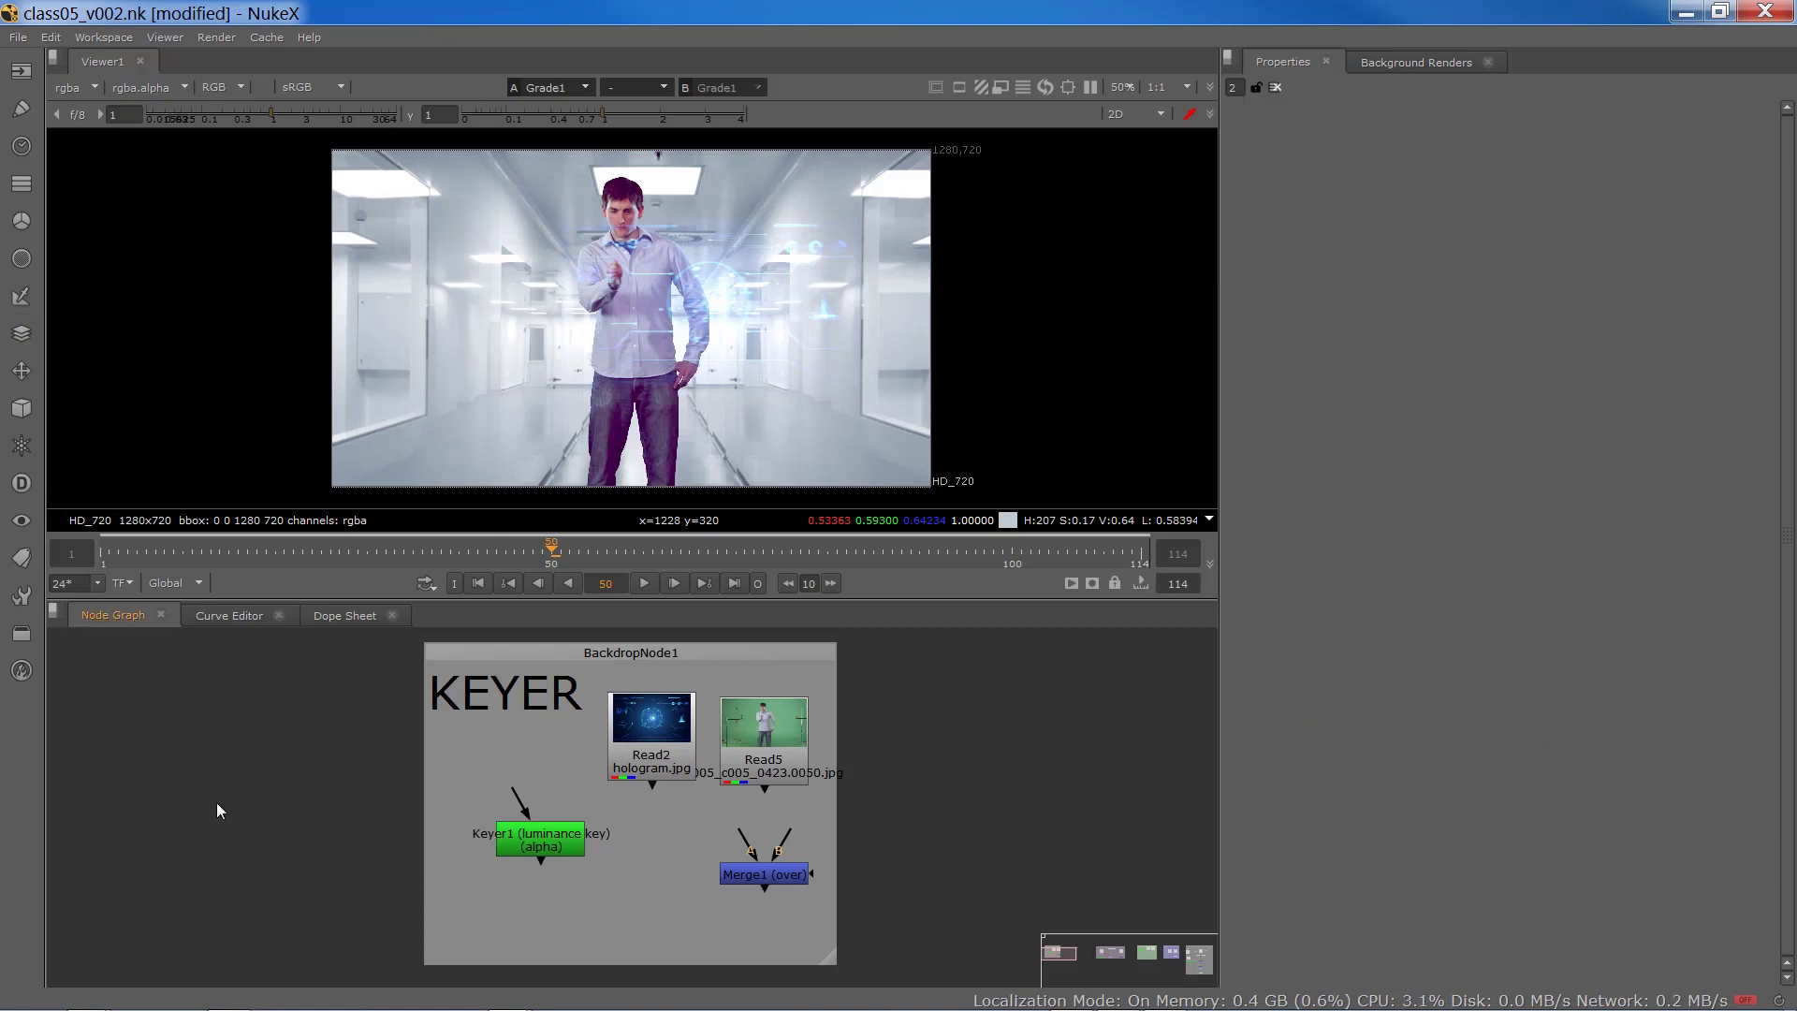
pyautogui.click(652, 730)
pyautogui.press('1')
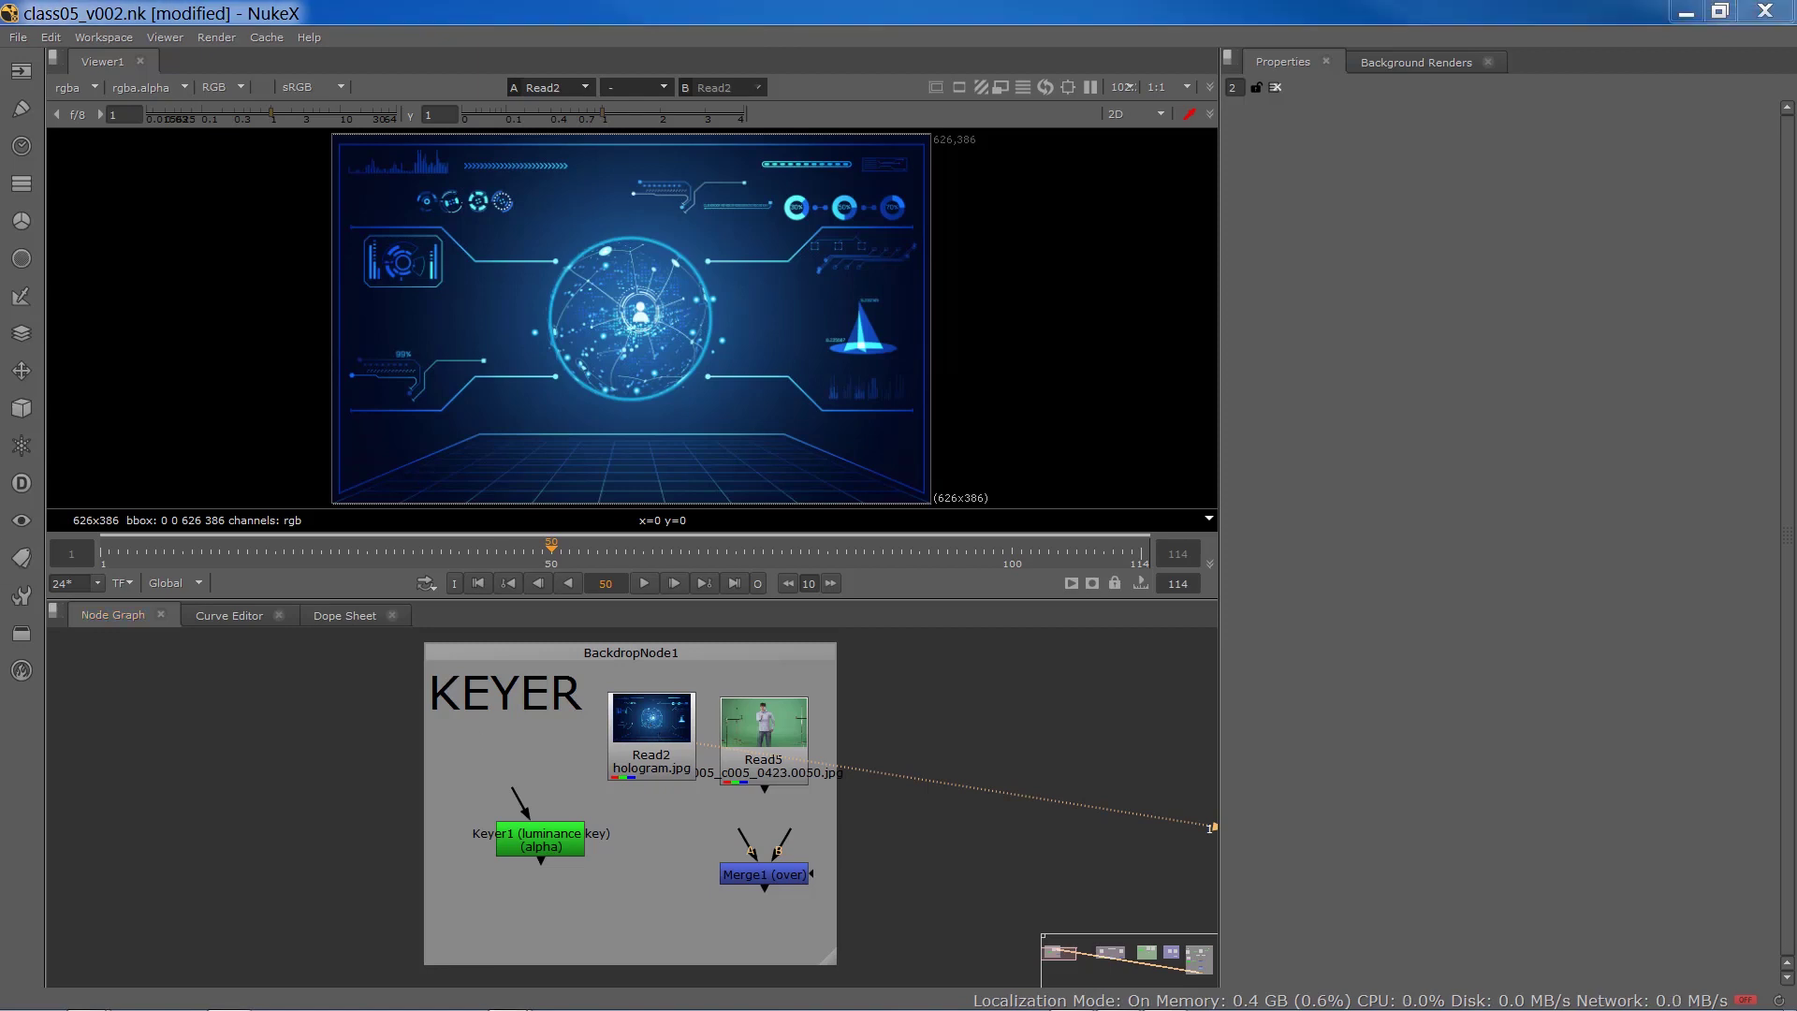
# - Connect Read2 into Keyer1, view Keyer1 in Viewer1 and open its properties
pyautogui.moveTo(558, 840); pyautogui.dragTo(651, 749)
pyautogui.moveTo(639, 843); pyautogui.dragTo(651, 822)
pyautogui.press('1')
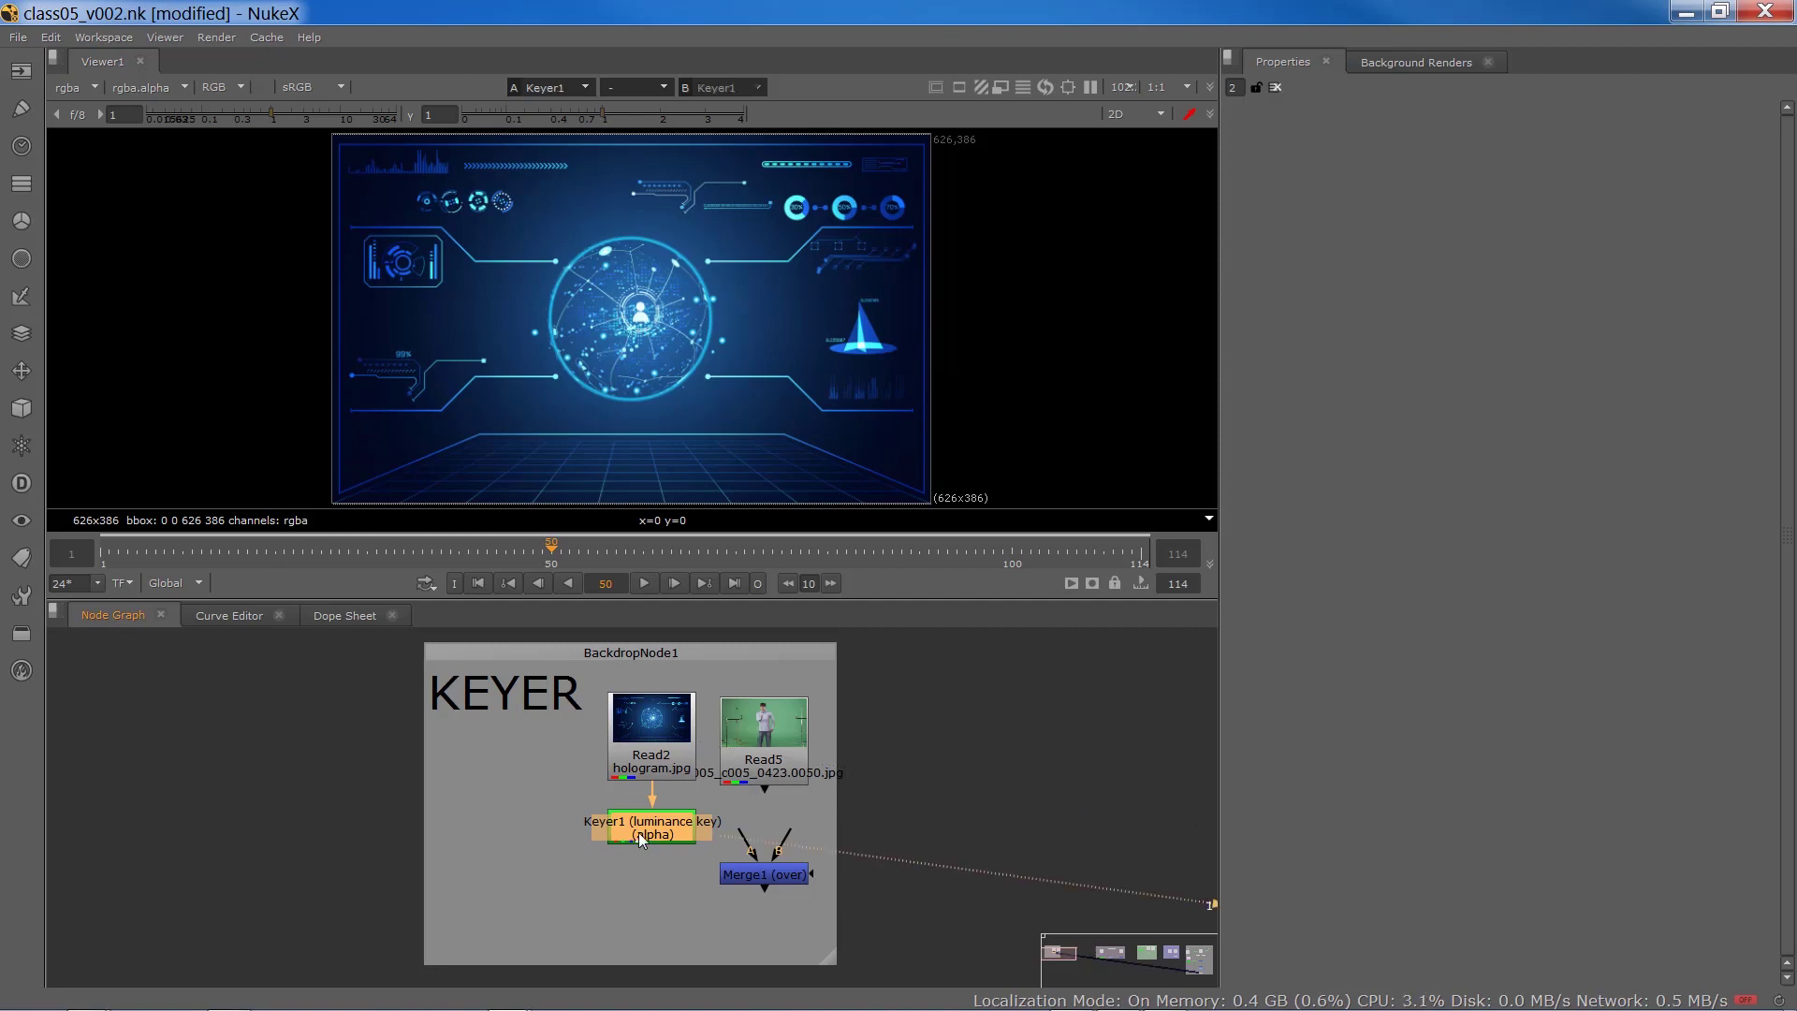
pyautogui.doubleClick(638, 833)
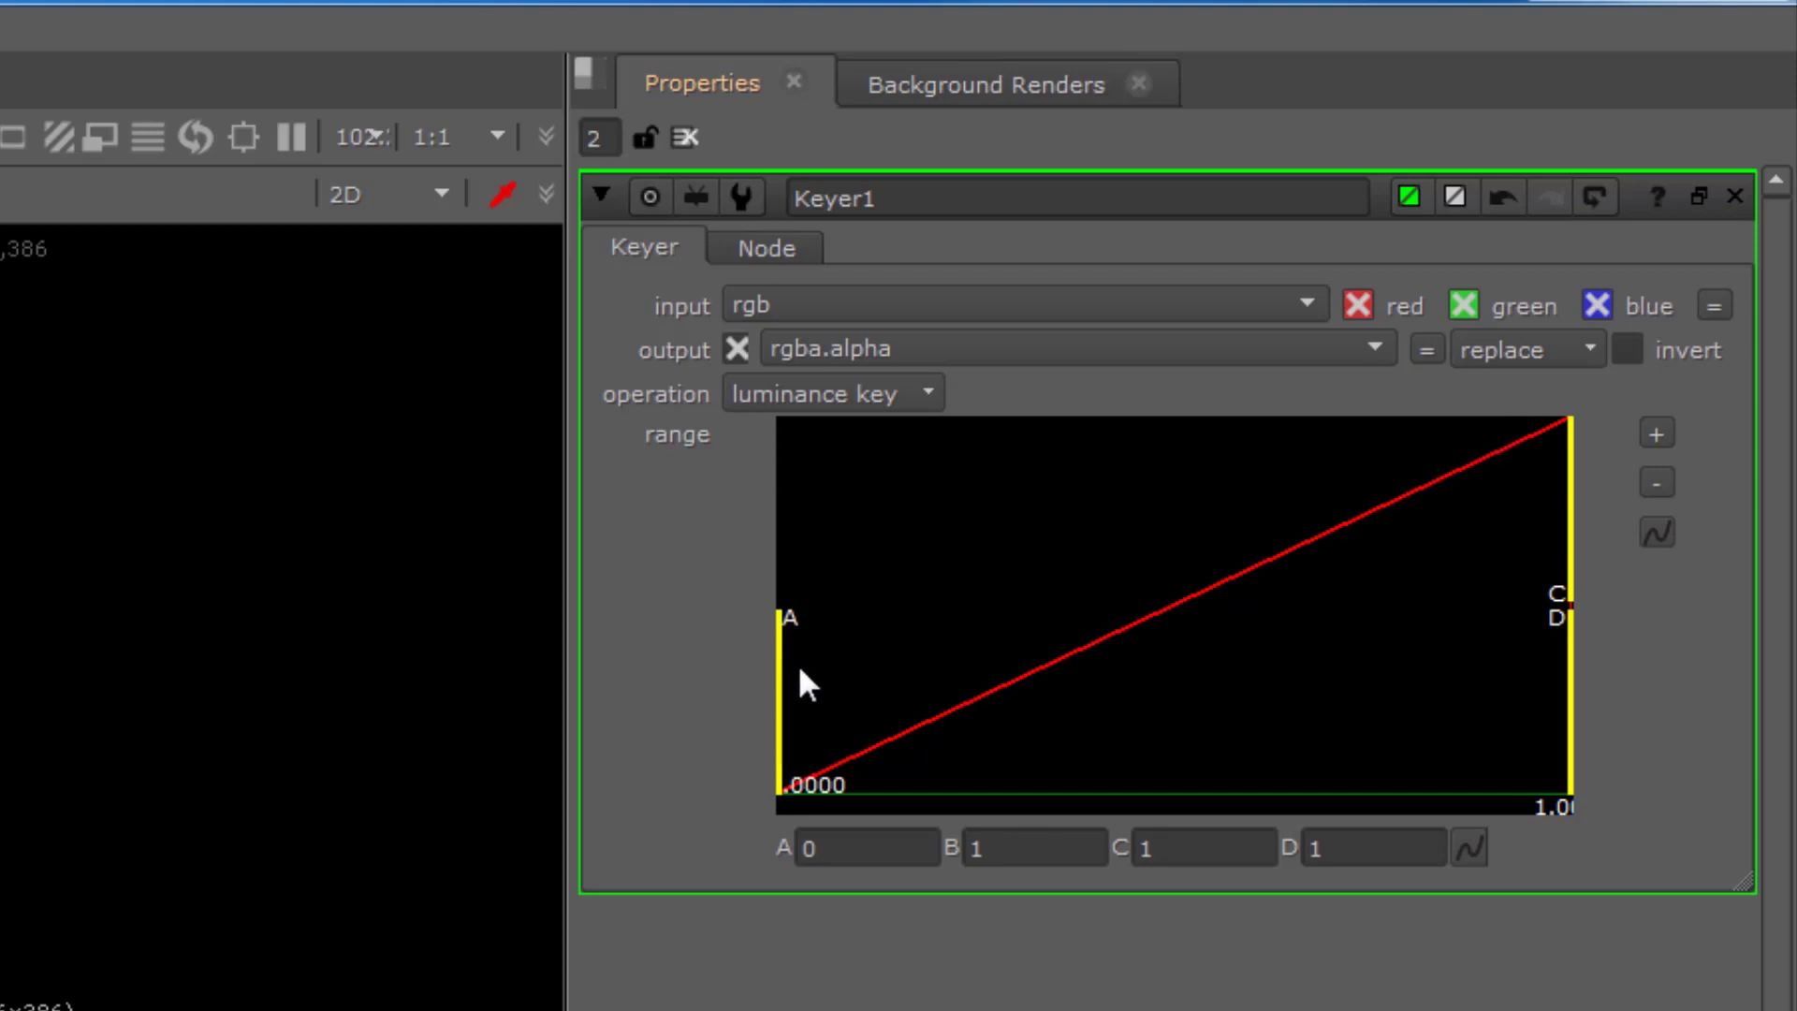
pyautogui.moveTo(787, 672); pyautogui.dragTo(735, 694)
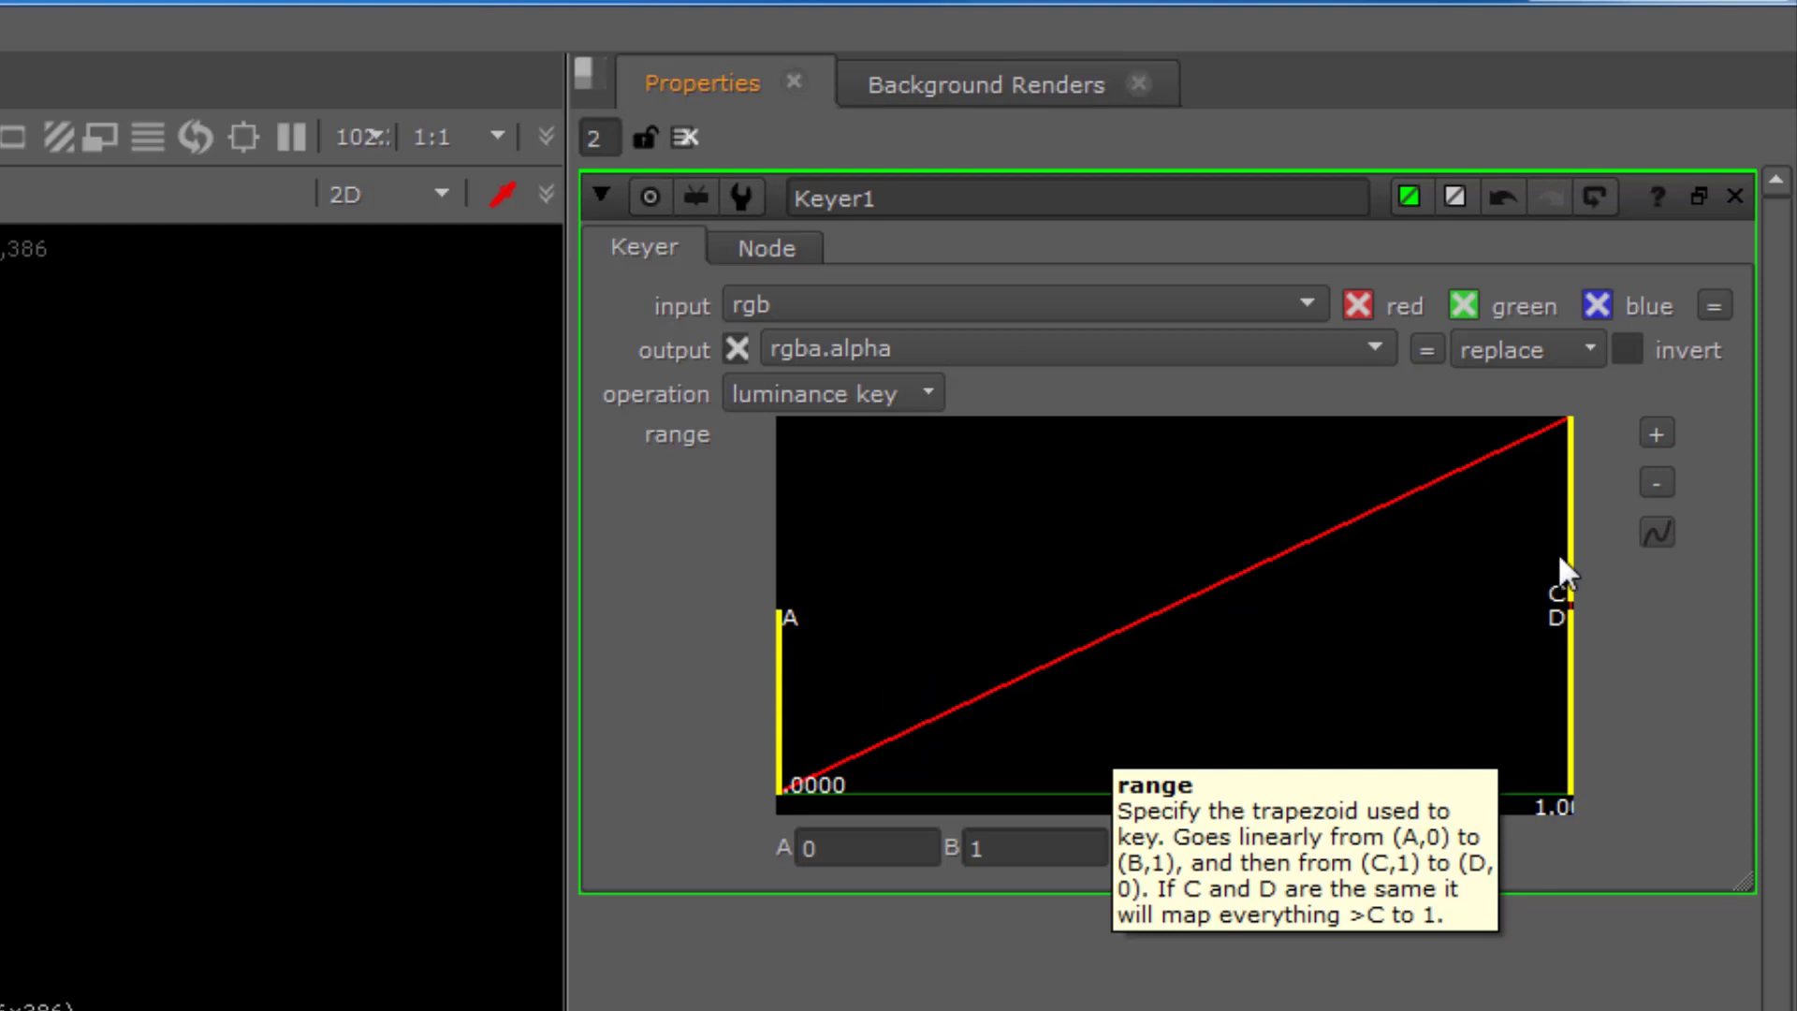
pyautogui.moveTo(1559, 562); pyautogui.dragTo(1367, 586)
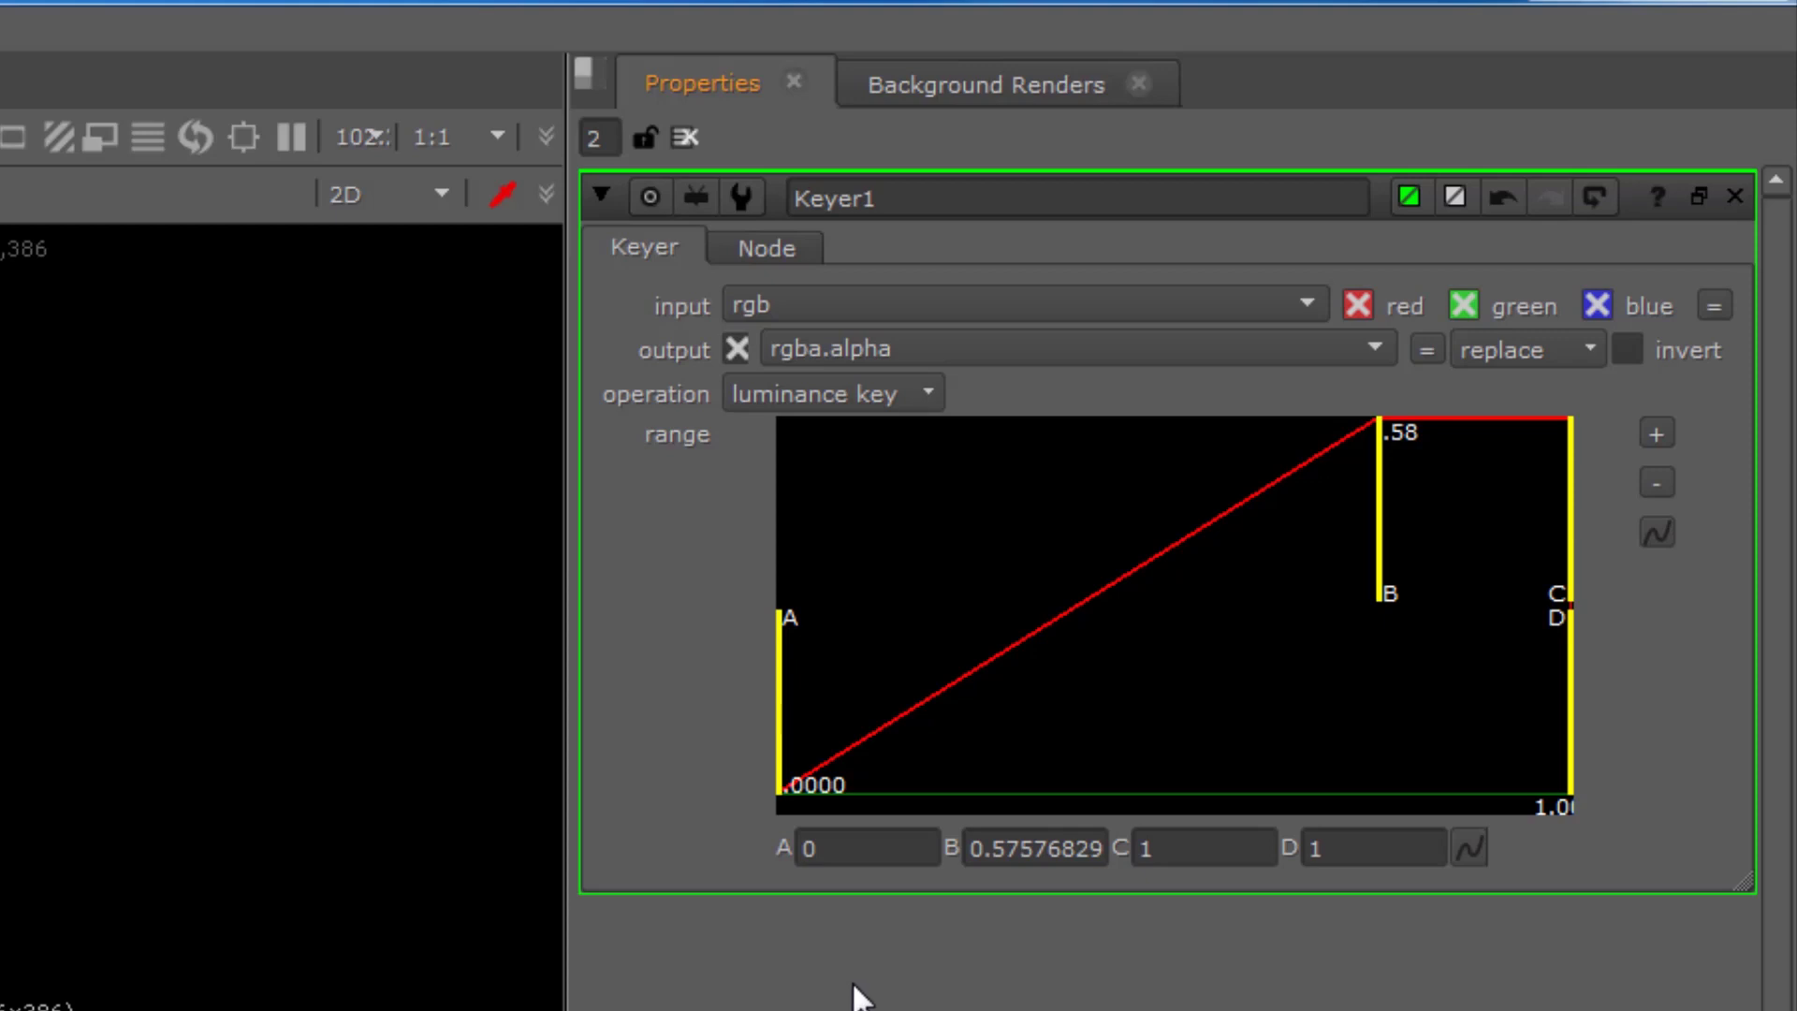
pyautogui.moveTo(1378, 579); pyautogui.dragTo(1615, 578)
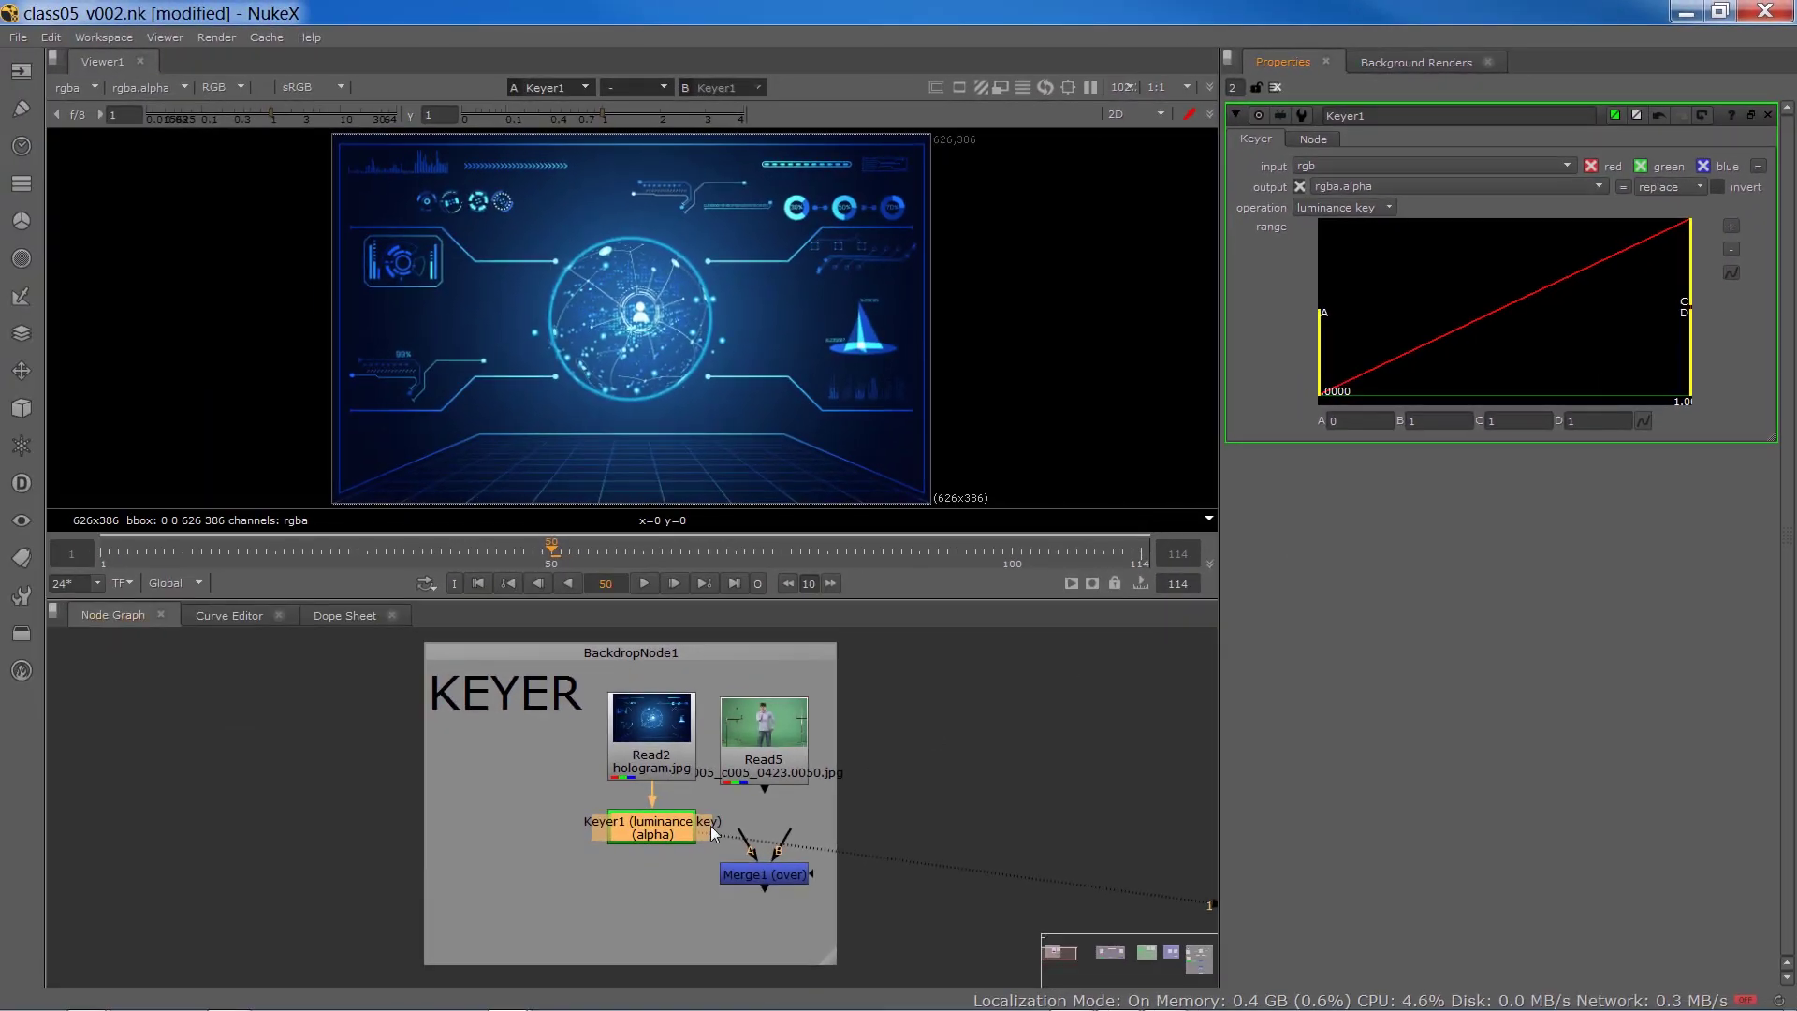
# - Wire Read5 into Merge1's B input and Keyer1 into A, then view Merge1
pyautogui.moveTo(693, 833); pyautogui.dragTo(642, 857)
pyautogui.moveTo(789, 823); pyautogui.dragTo(764, 773)
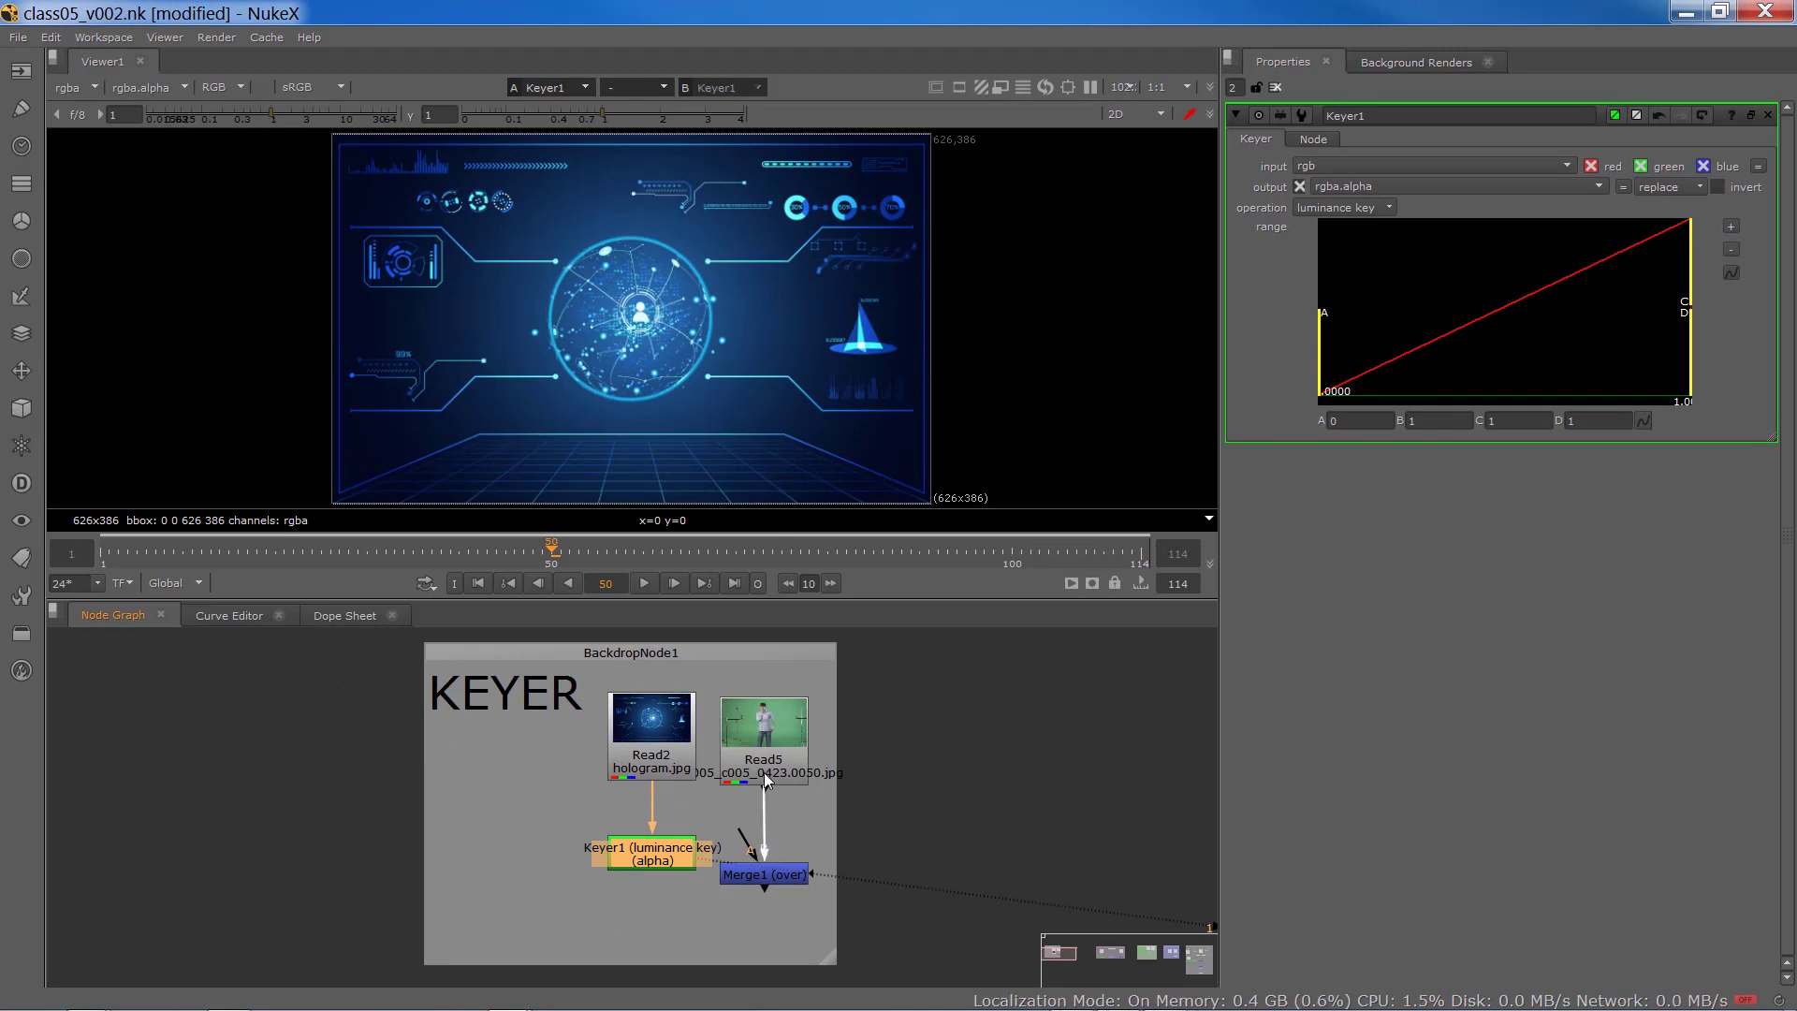
pyautogui.moveTo(674, 861); pyautogui.dragTo(628, 877)
pyautogui.click(752, 875)
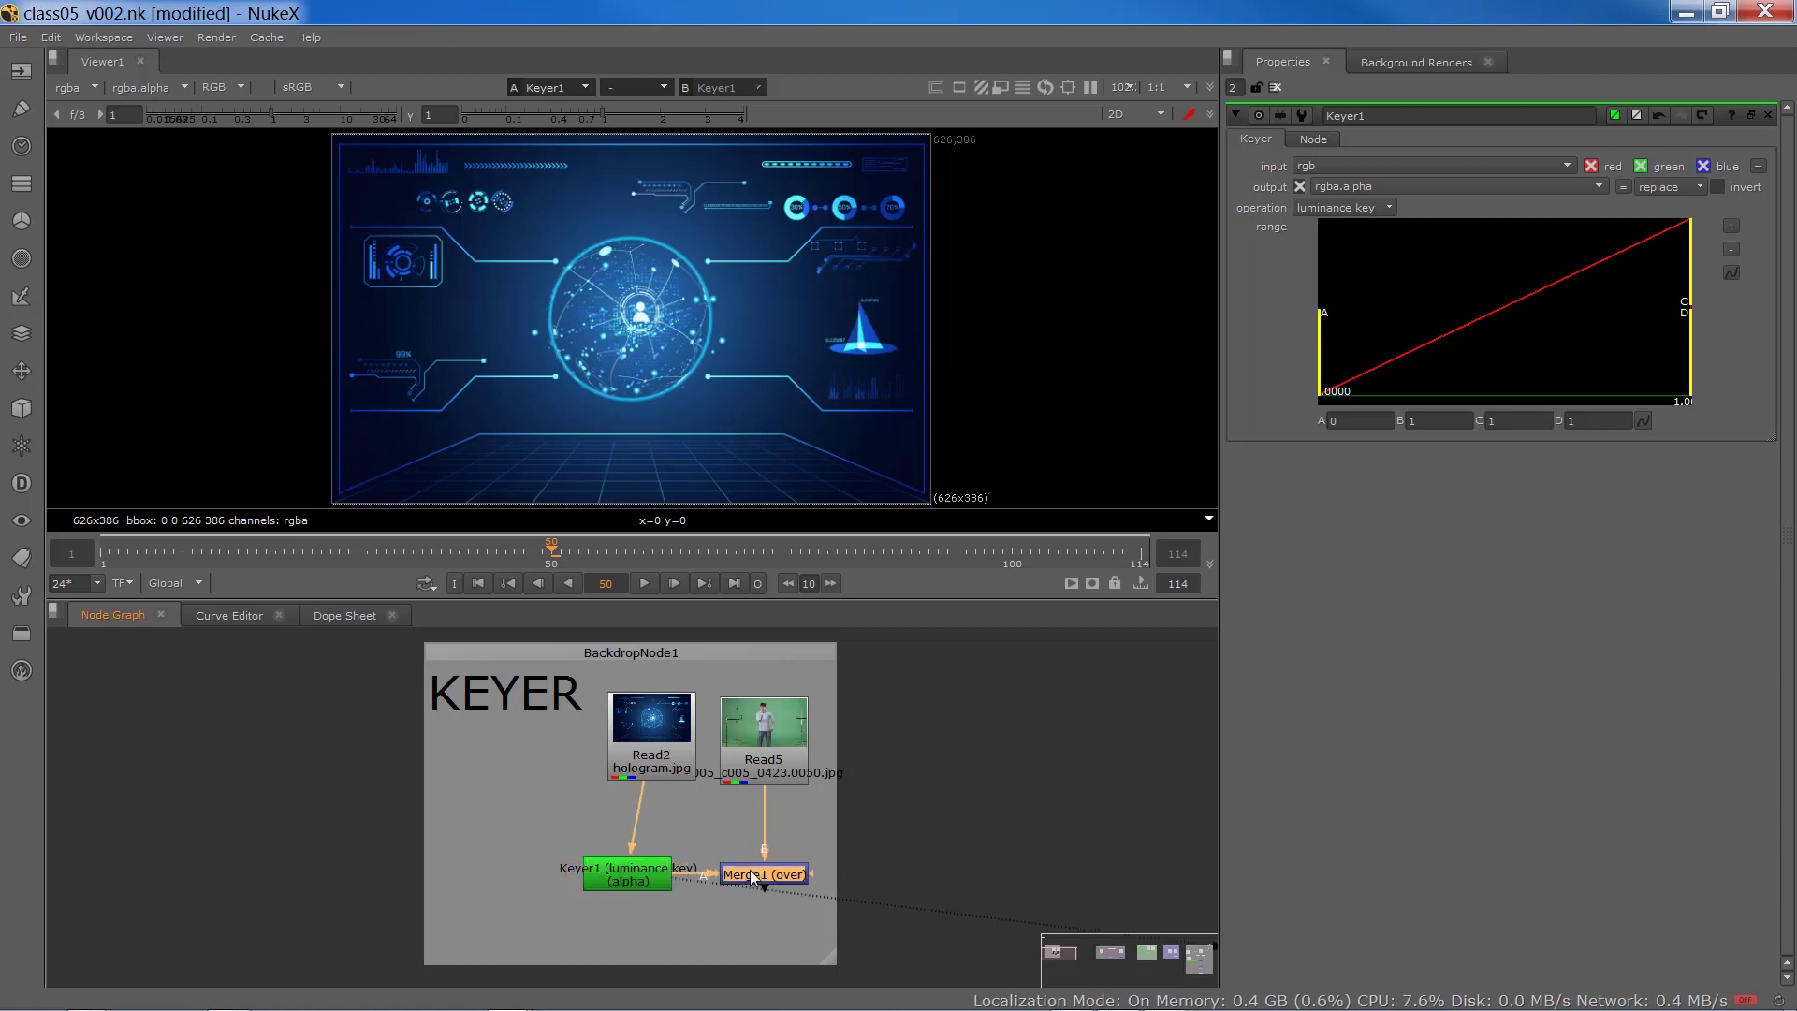
pyautogui.press('1')
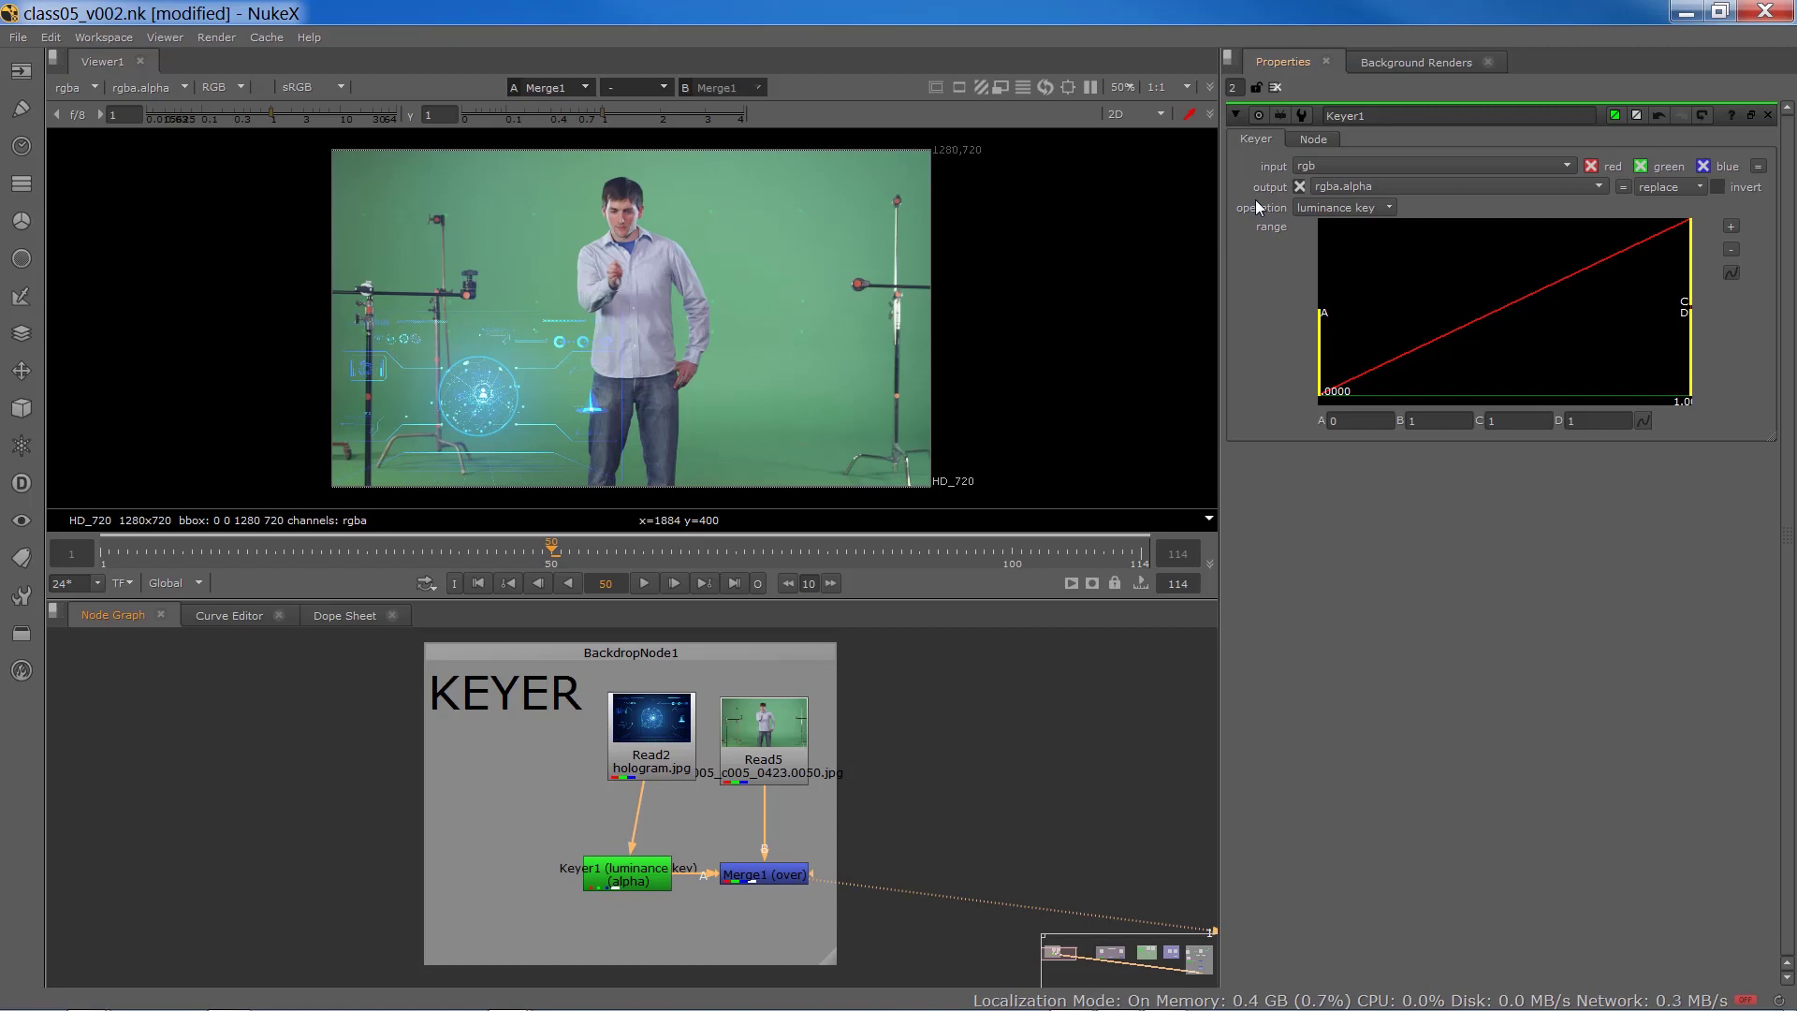
# - Review Keyer1's operation list, keeping it on luminance key
pyautogui.click(1330, 209)
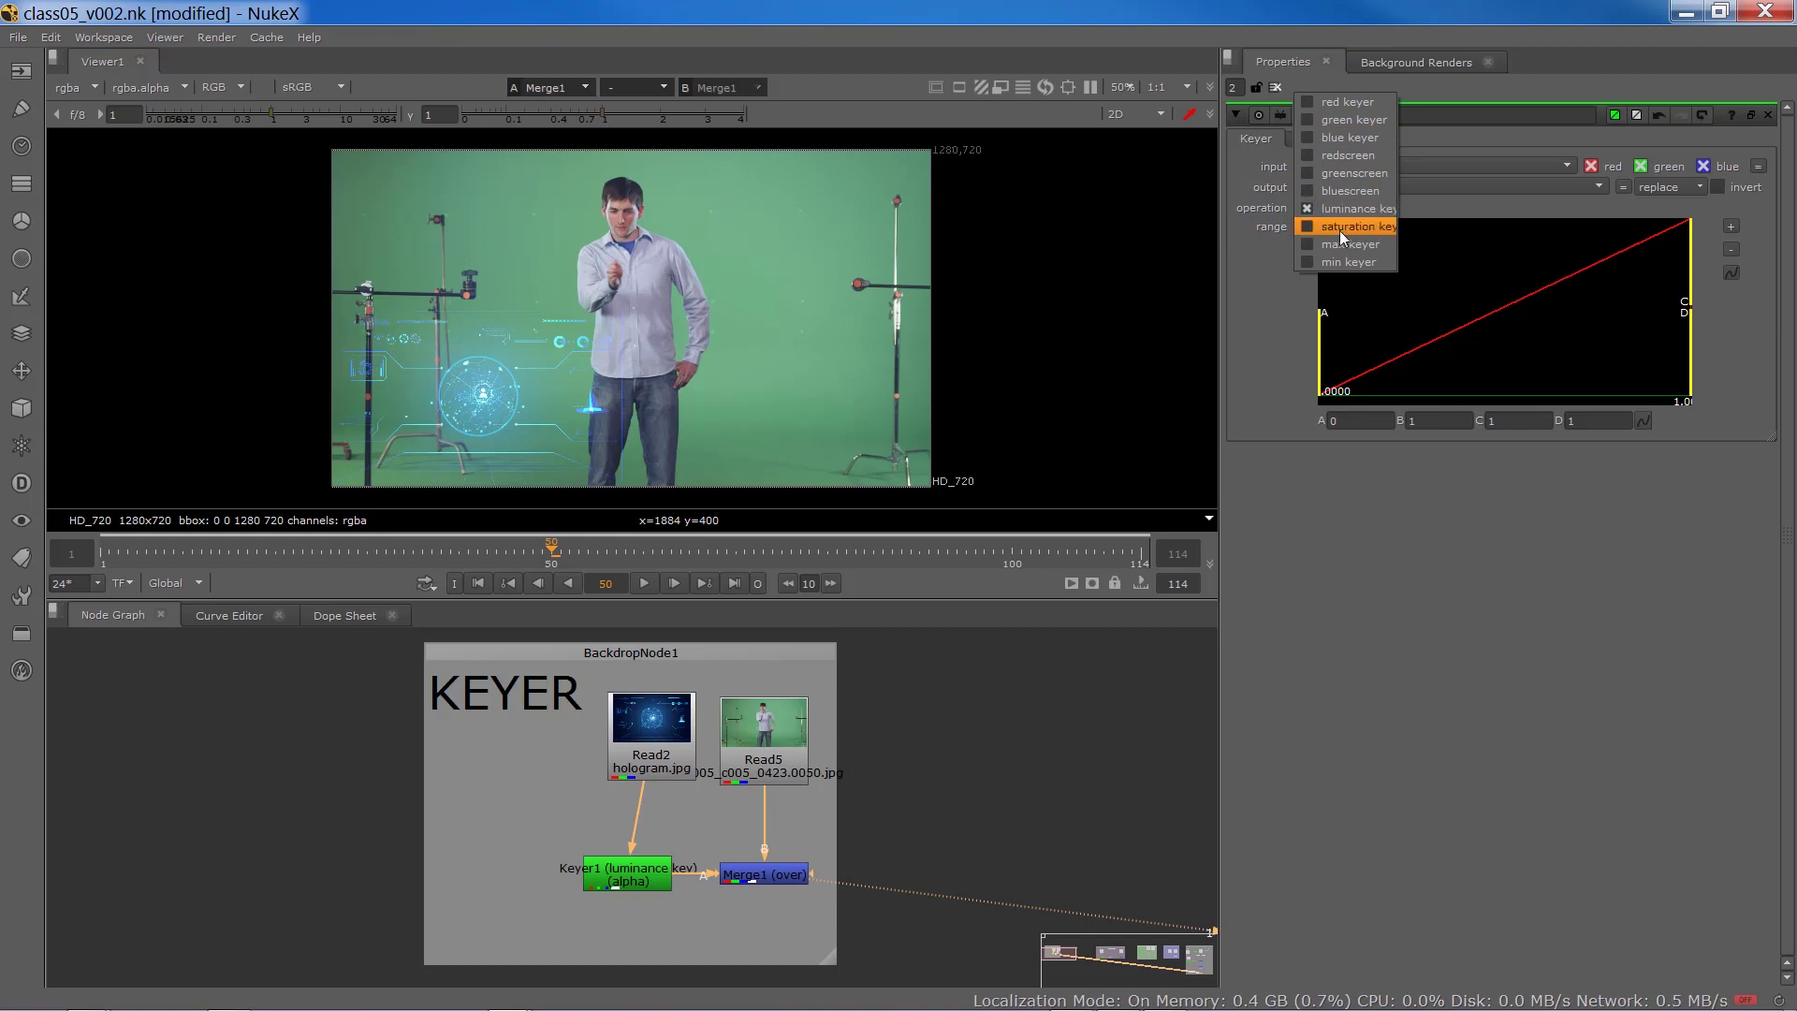
pyautogui.click(1277, 365)
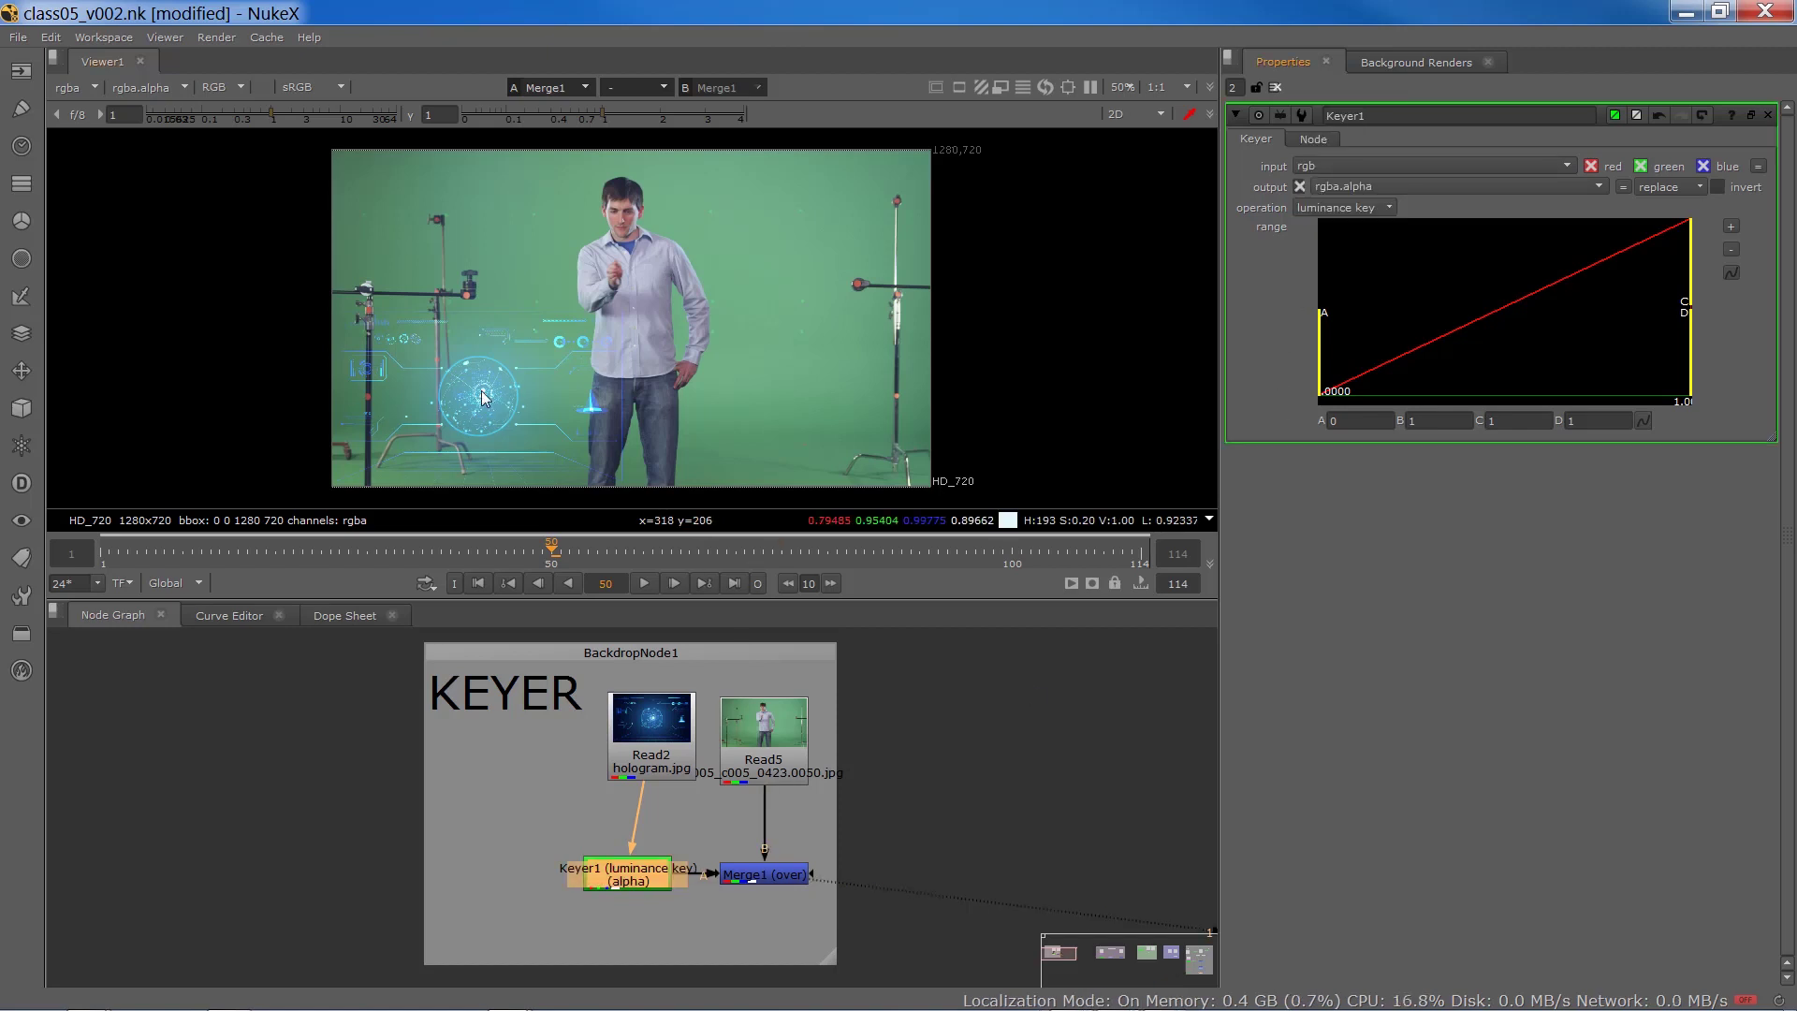
pyautogui.click(1319, 209)
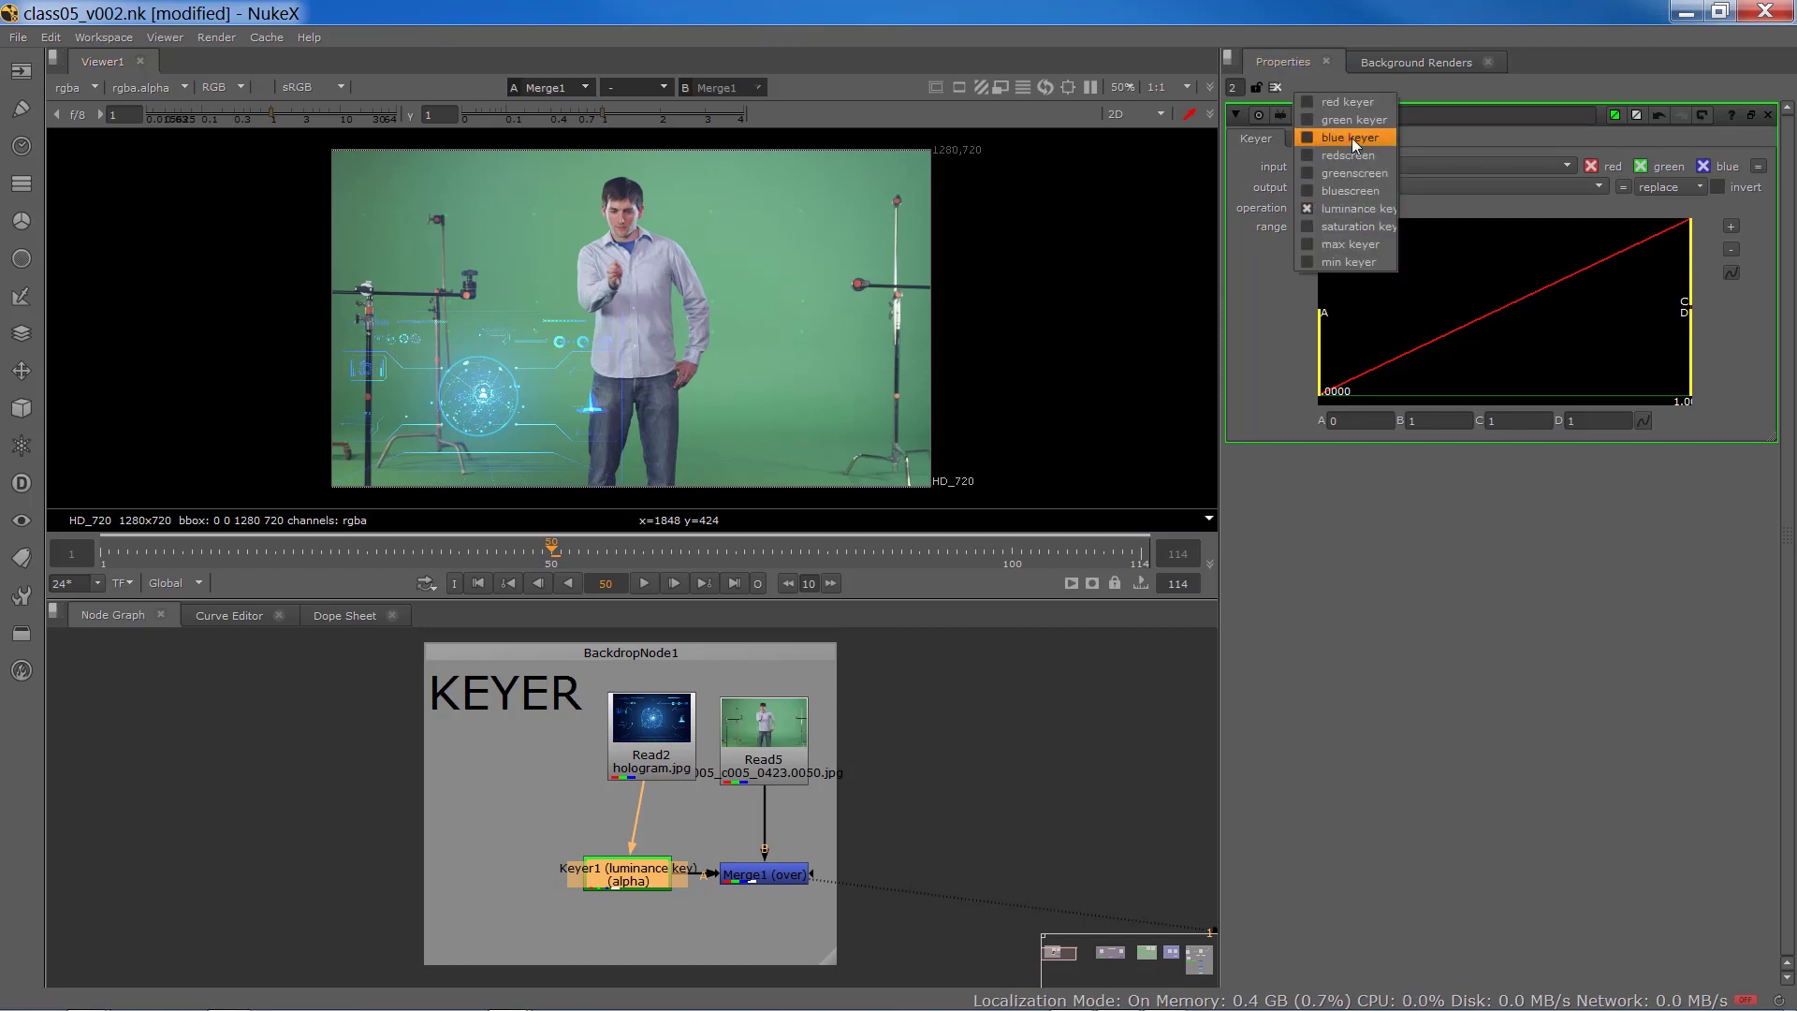
pyautogui.click(1282, 356)
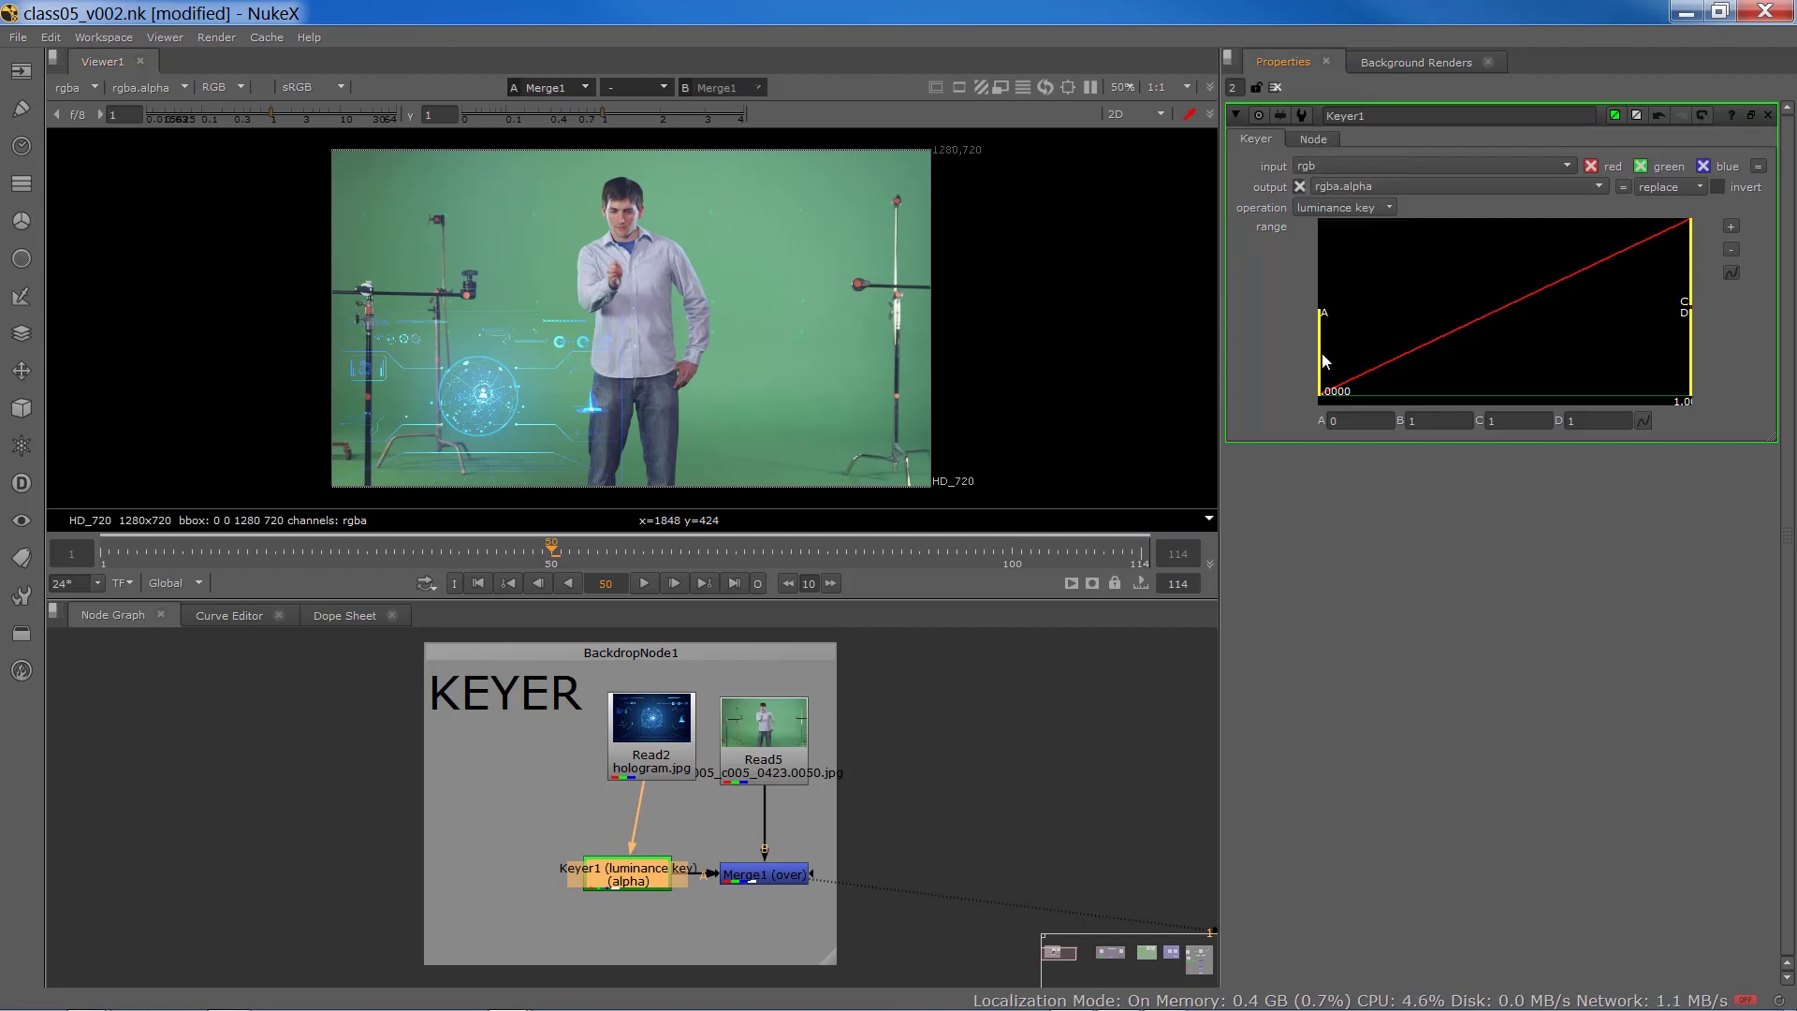
# - Raise Keyer1's range point A to about 0.70 and move Keyer1 back under Read2
pyautogui.moveTo(1325, 360); pyautogui.dragTo(1645, 362)
pyautogui.scroll(1, 581, 329)
pyautogui.scroll(2, 487, 363)
pyautogui.scroll(-5, 487, 369)
pyautogui.moveTo(628, 877); pyautogui.dragTo(651, 848)
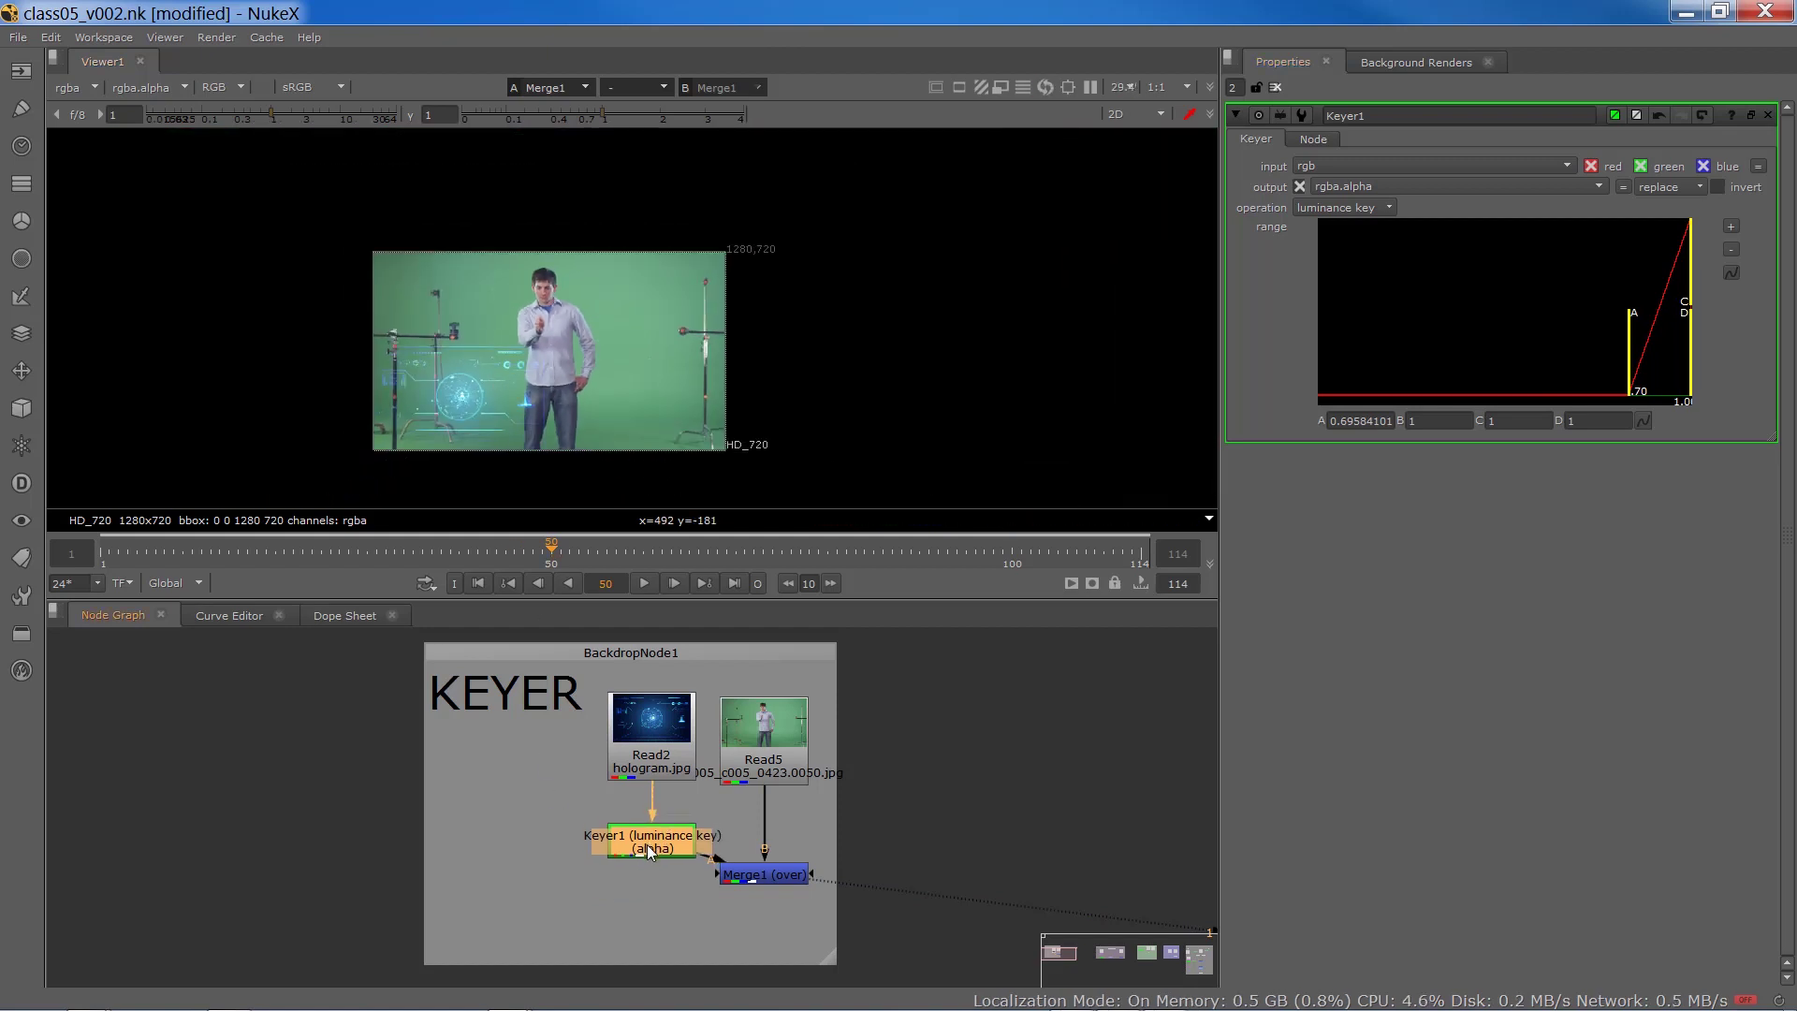
# - Insert a Transform node after Keyer1 and drag the hologram toward the upper right
pyautogui.press('Tab')
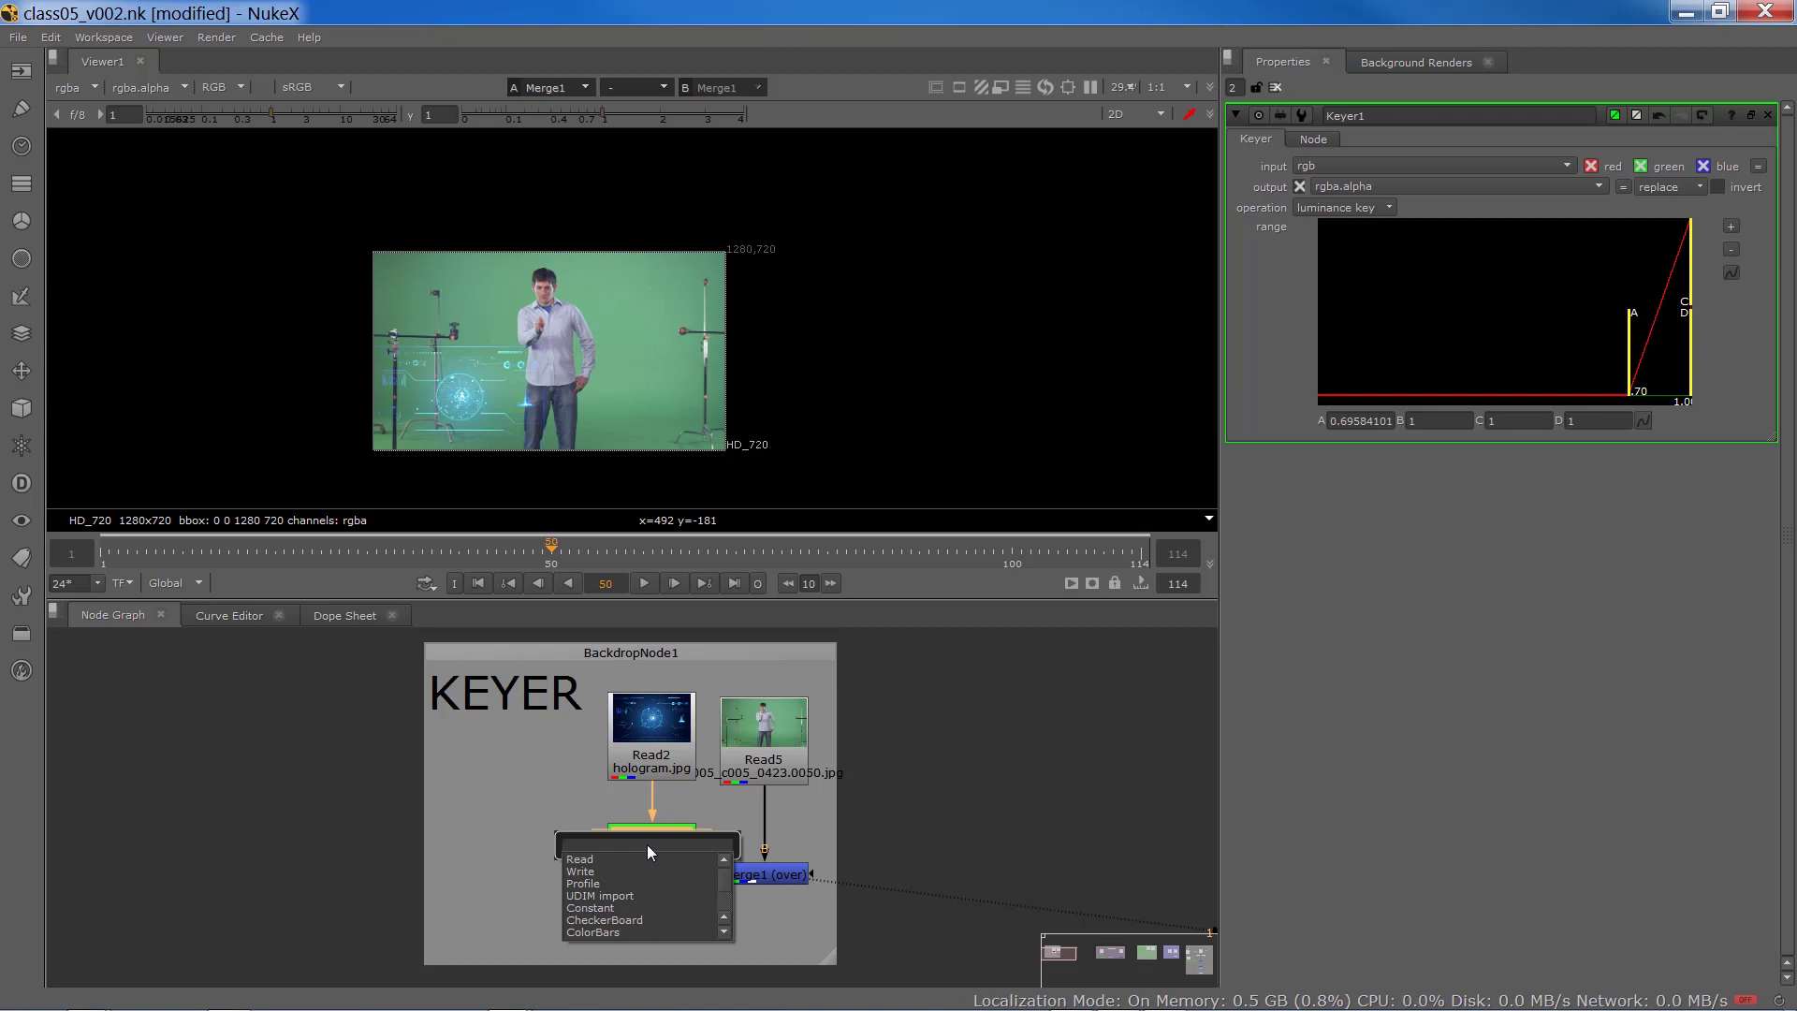
pyautogui.write('trans')
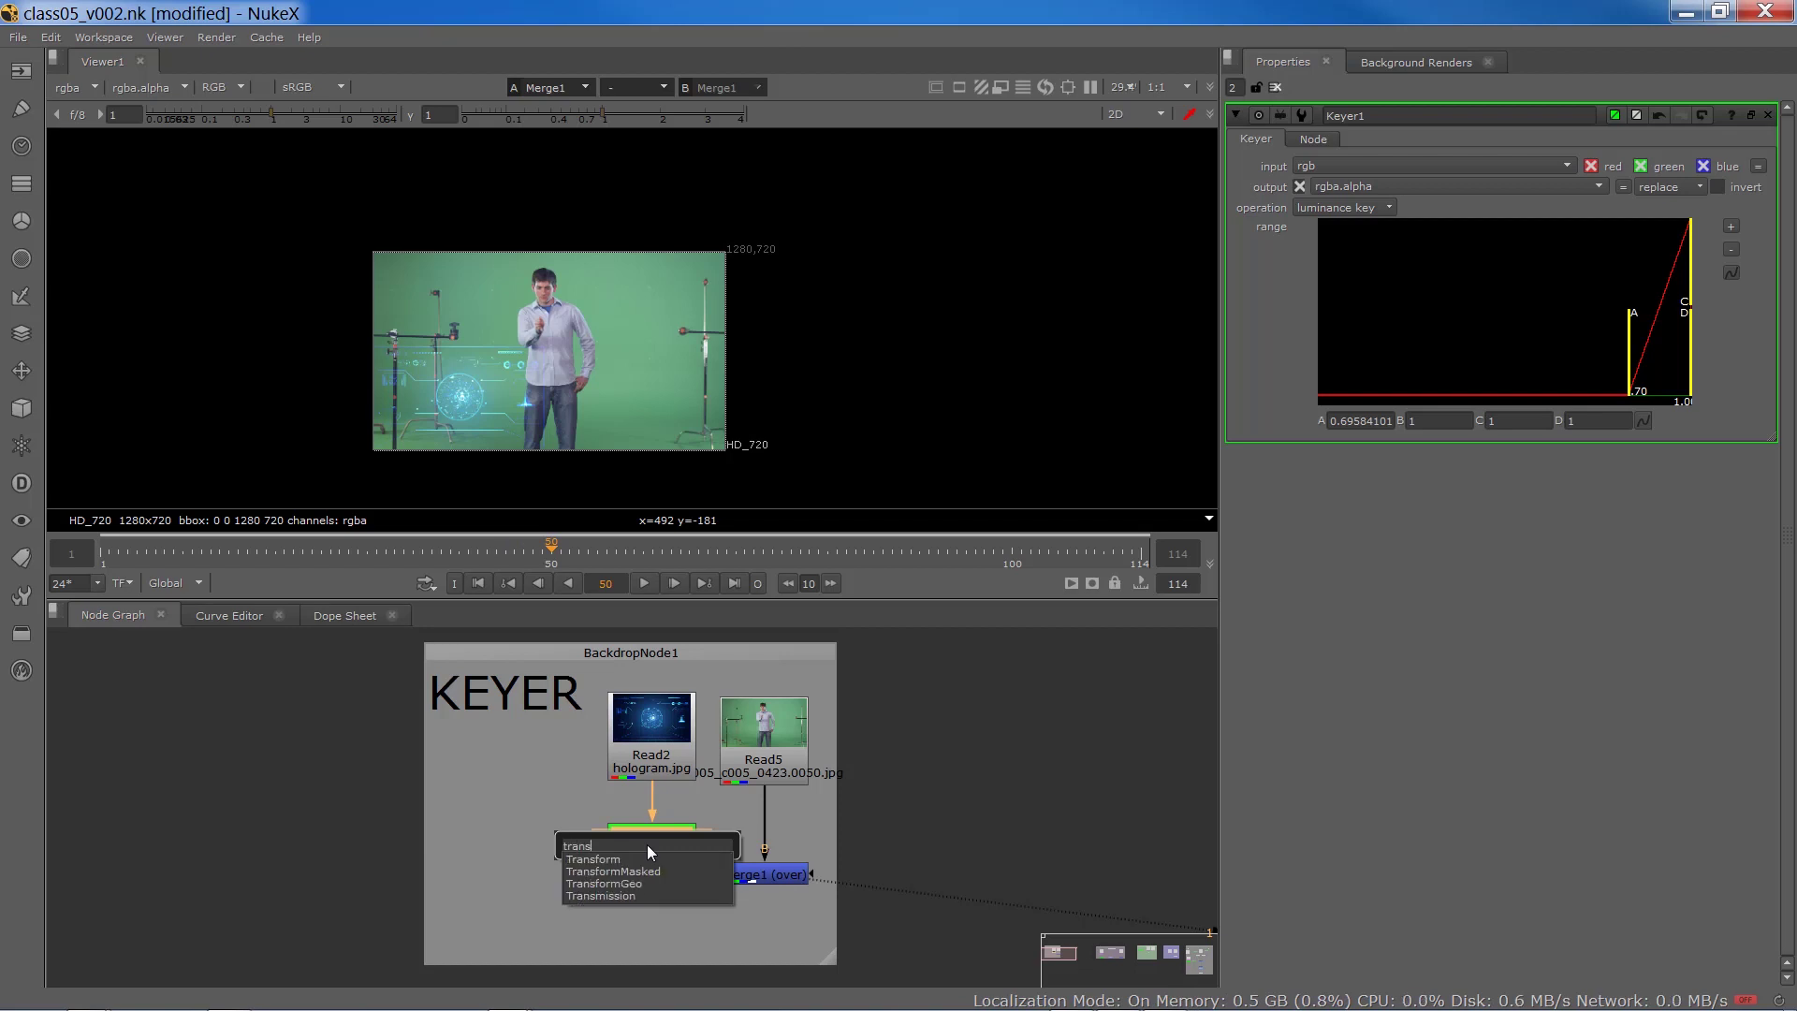
pyautogui.press('Return')
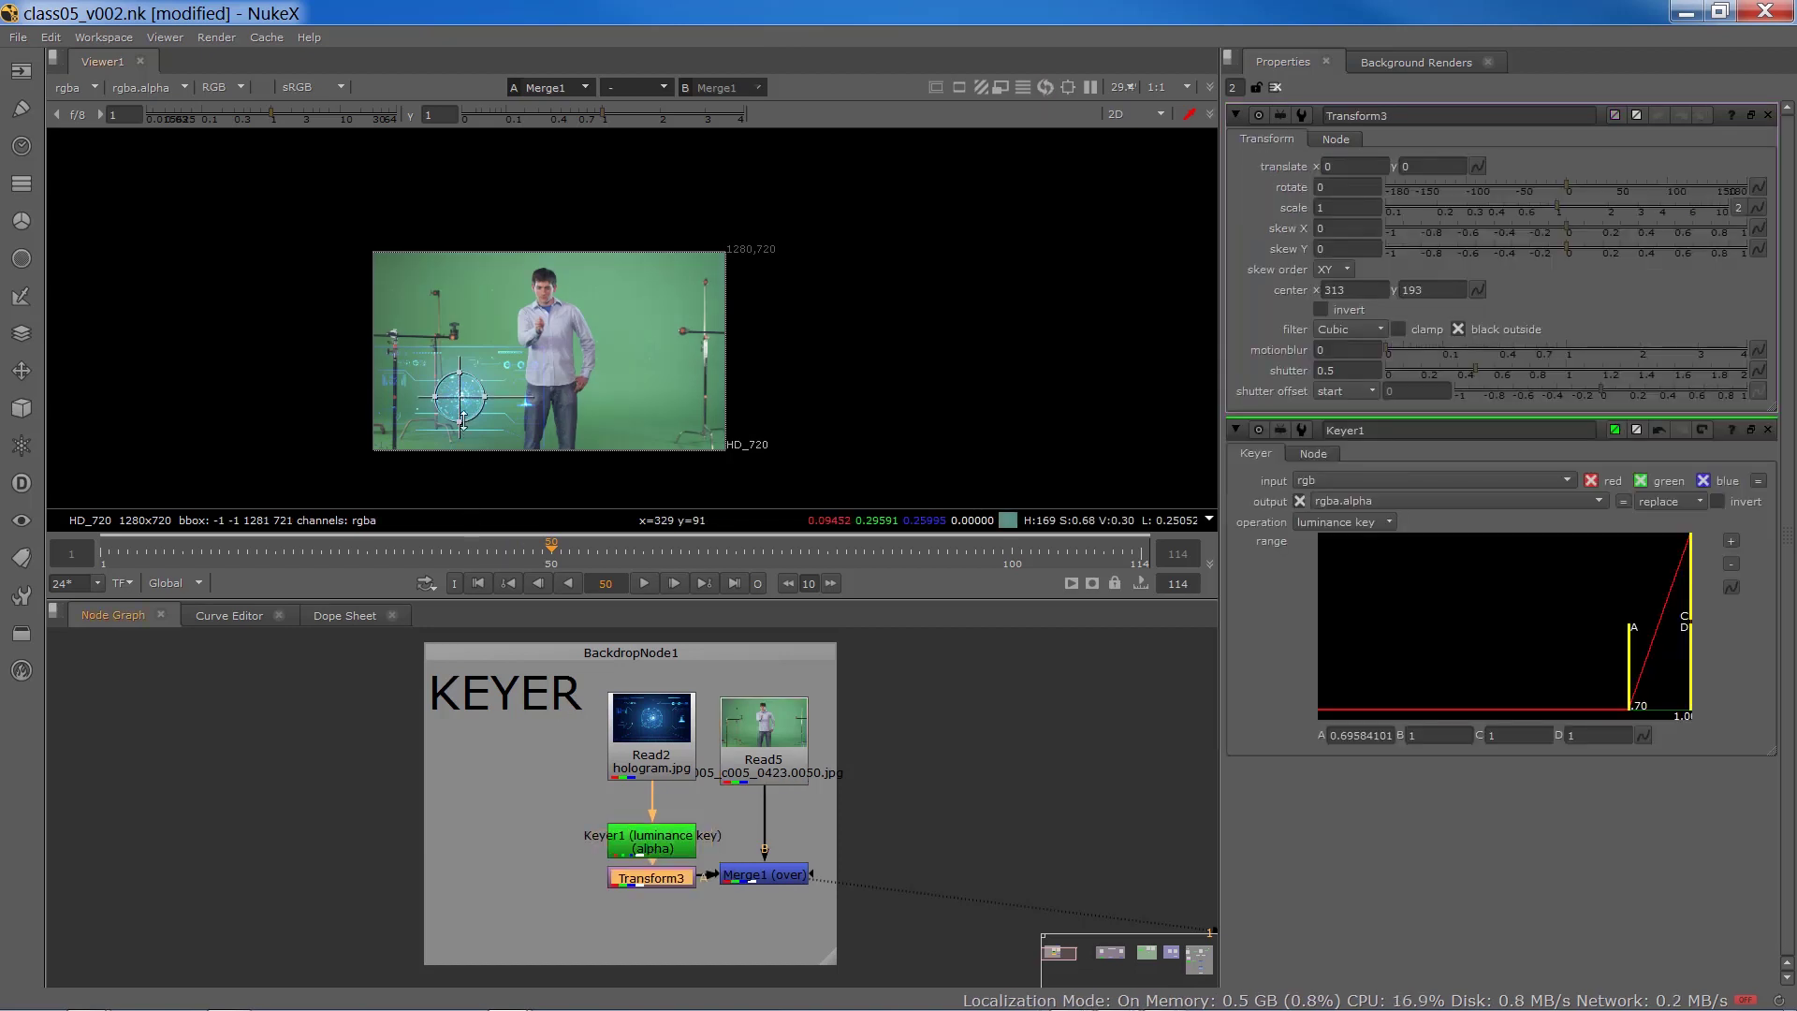
pyautogui.moveTo(464, 400); pyautogui.dragTo(638, 367)
pyautogui.scroll(2, 502, 391)
pyautogui.scroll(1, 478, 398)
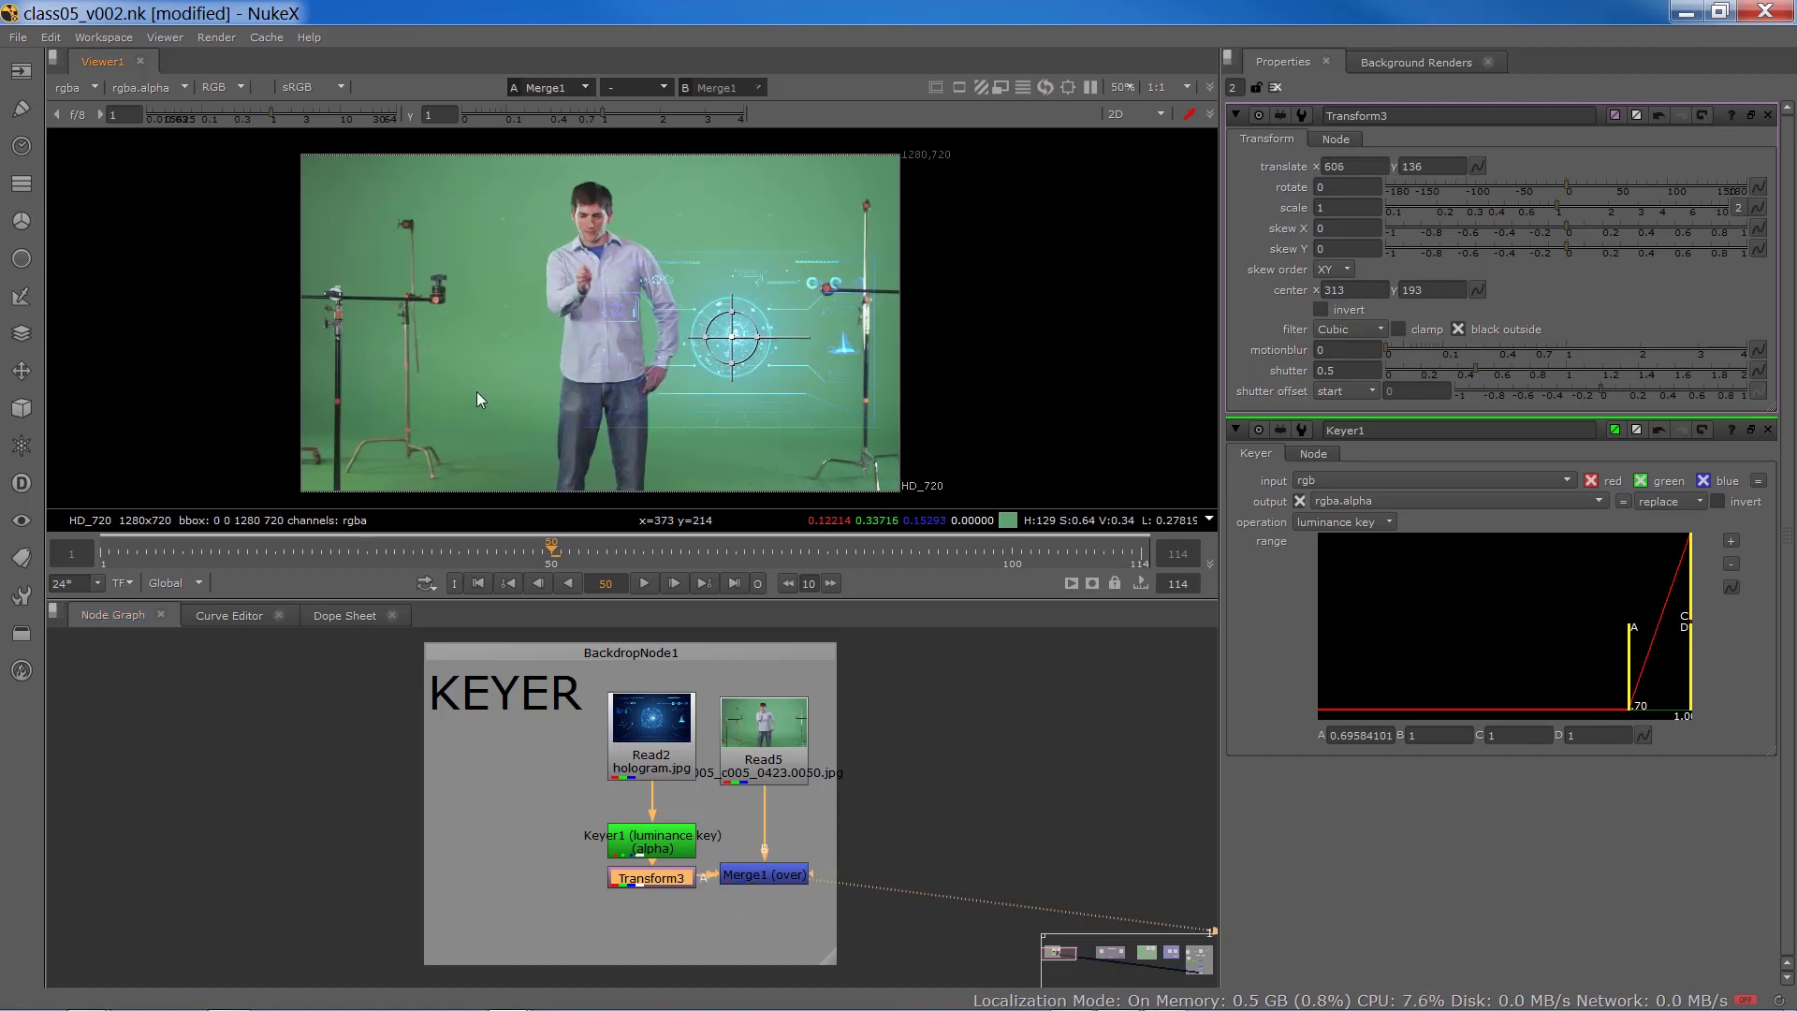
# - Set the hologram's scale to 1.3 and translate to 570, 190 over the Read5 plate
pyautogui.moveTo(766, 879); pyautogui.dragTo(777, 884)
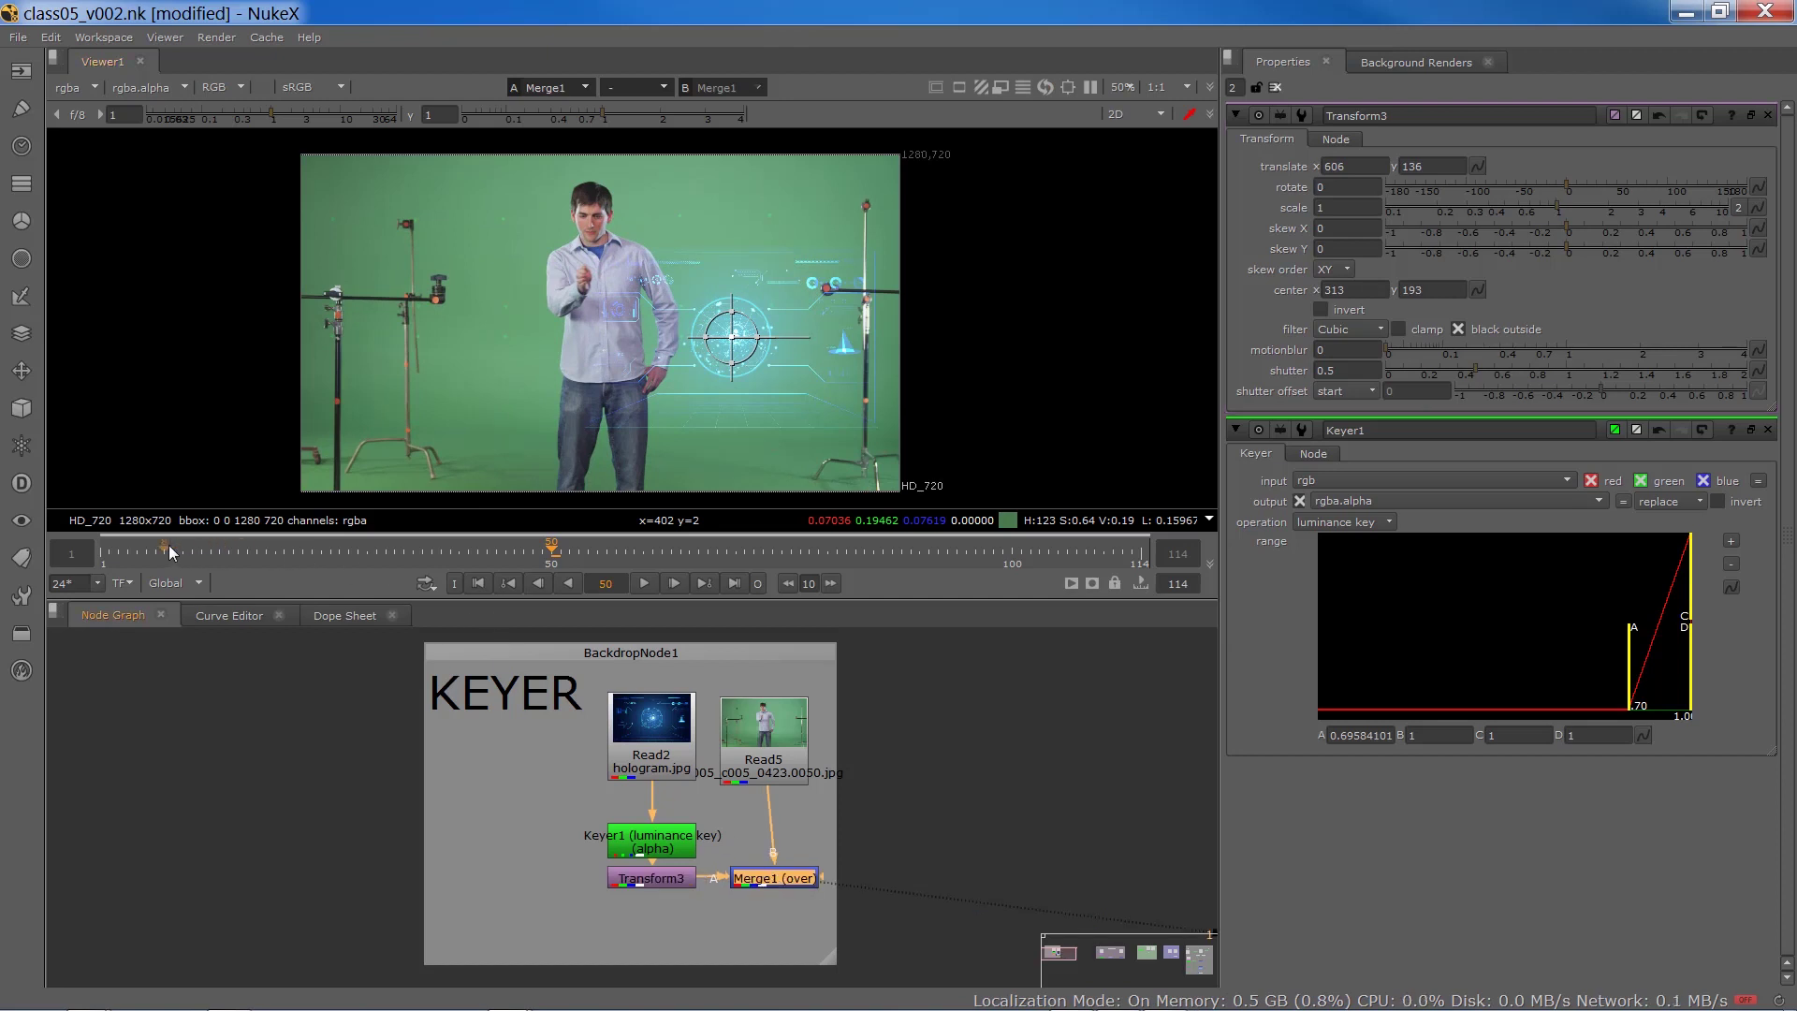
pyautogui.moveTo(168, 545); pyautogui.dragTo(543, 567)
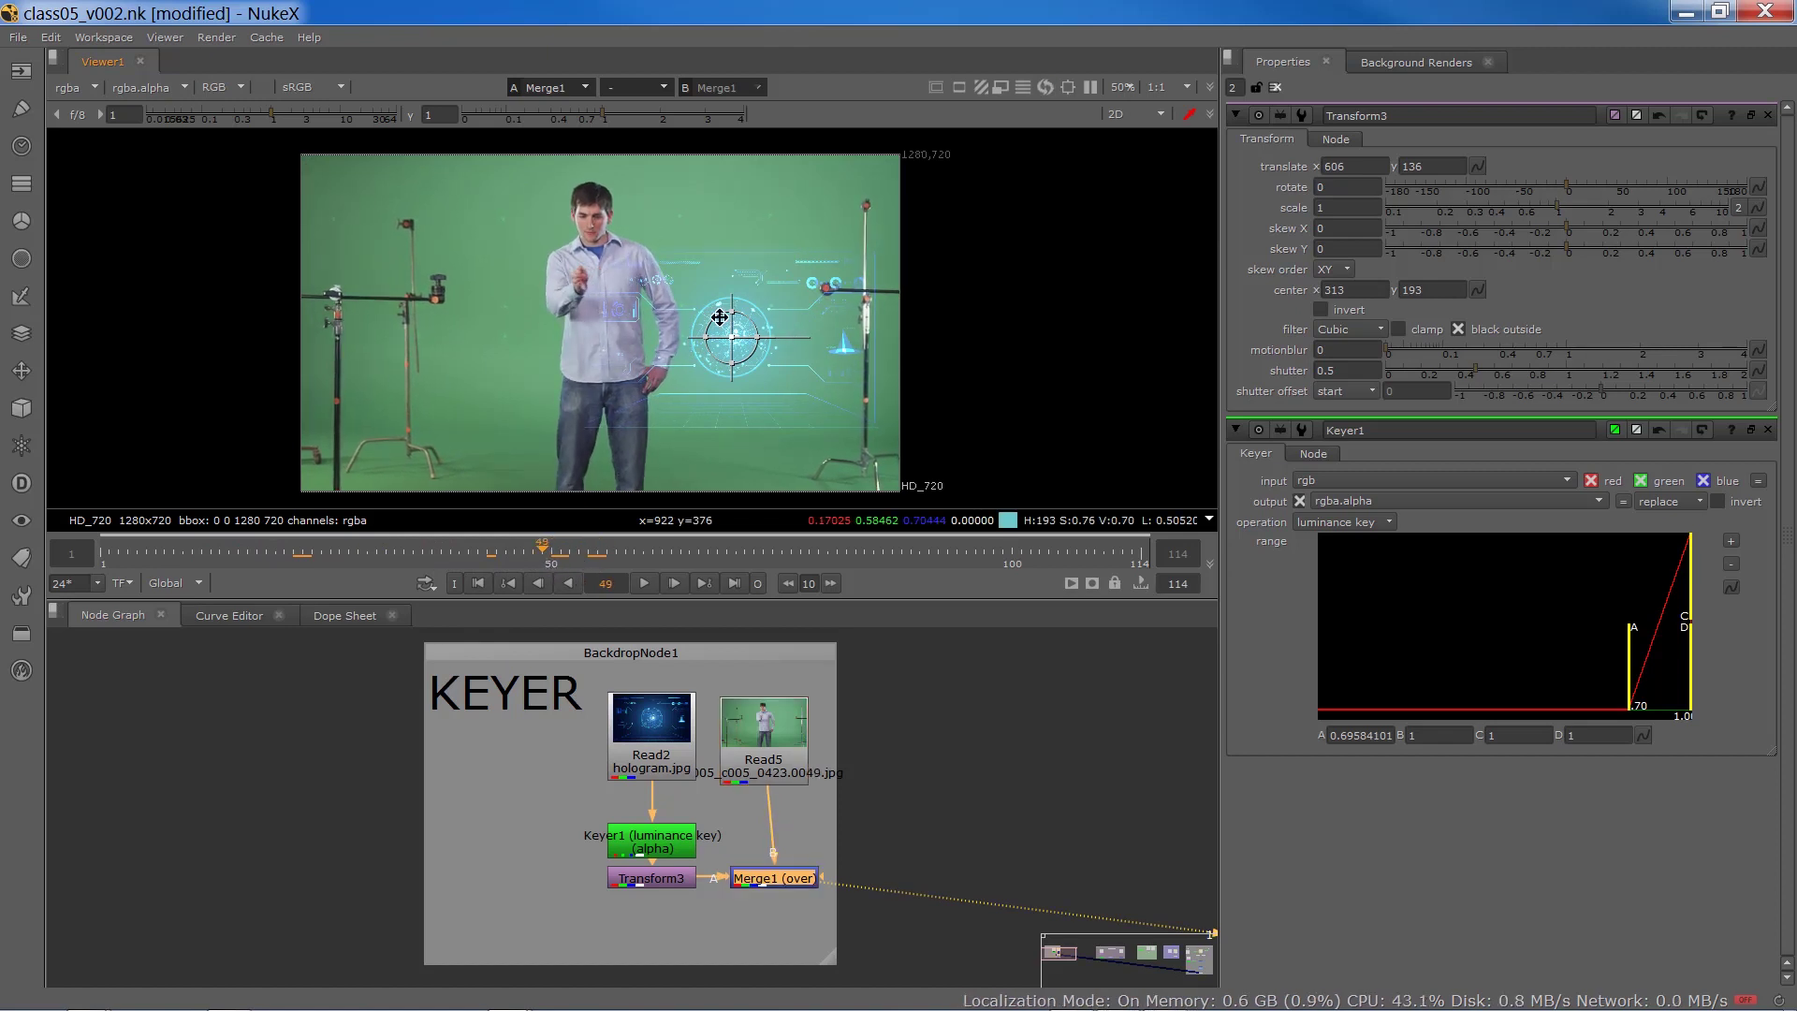
pyautogui.moveTo(738, 339); pyautogui.dragTo(714, 308)
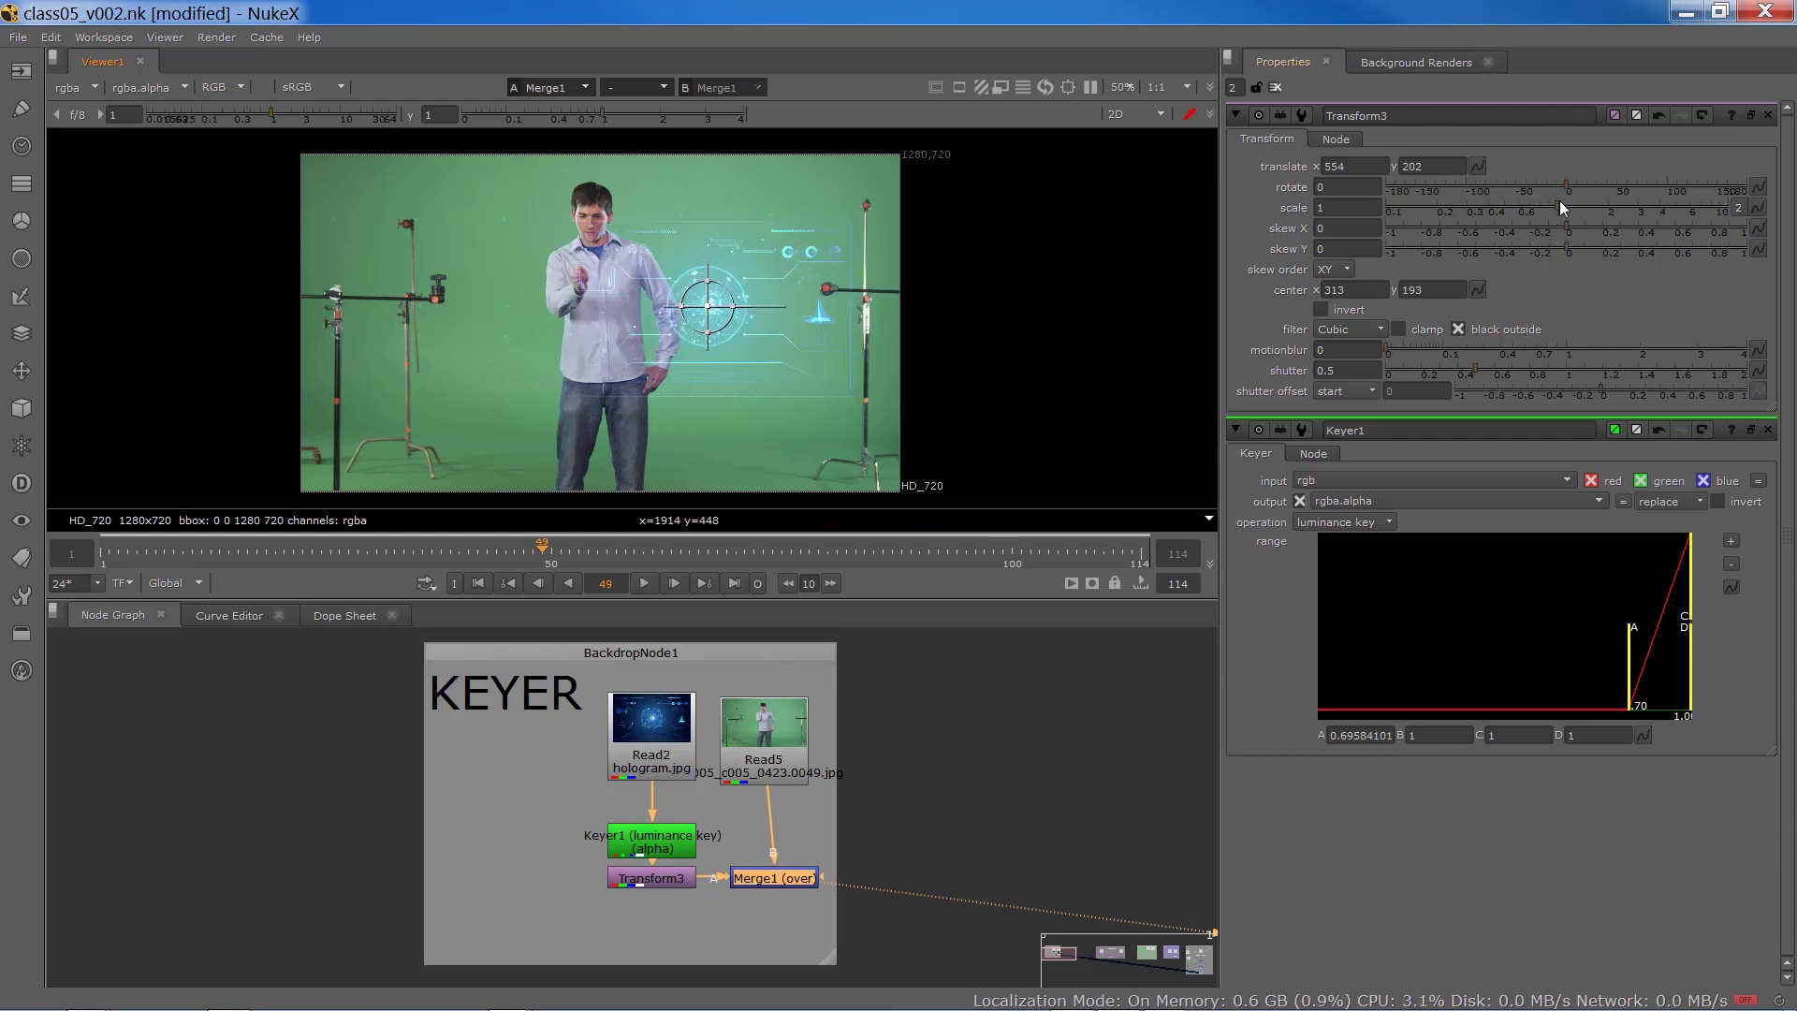
pyautogui.moveTo(1559, 200); pyautogui.dragTo(1577, 206)
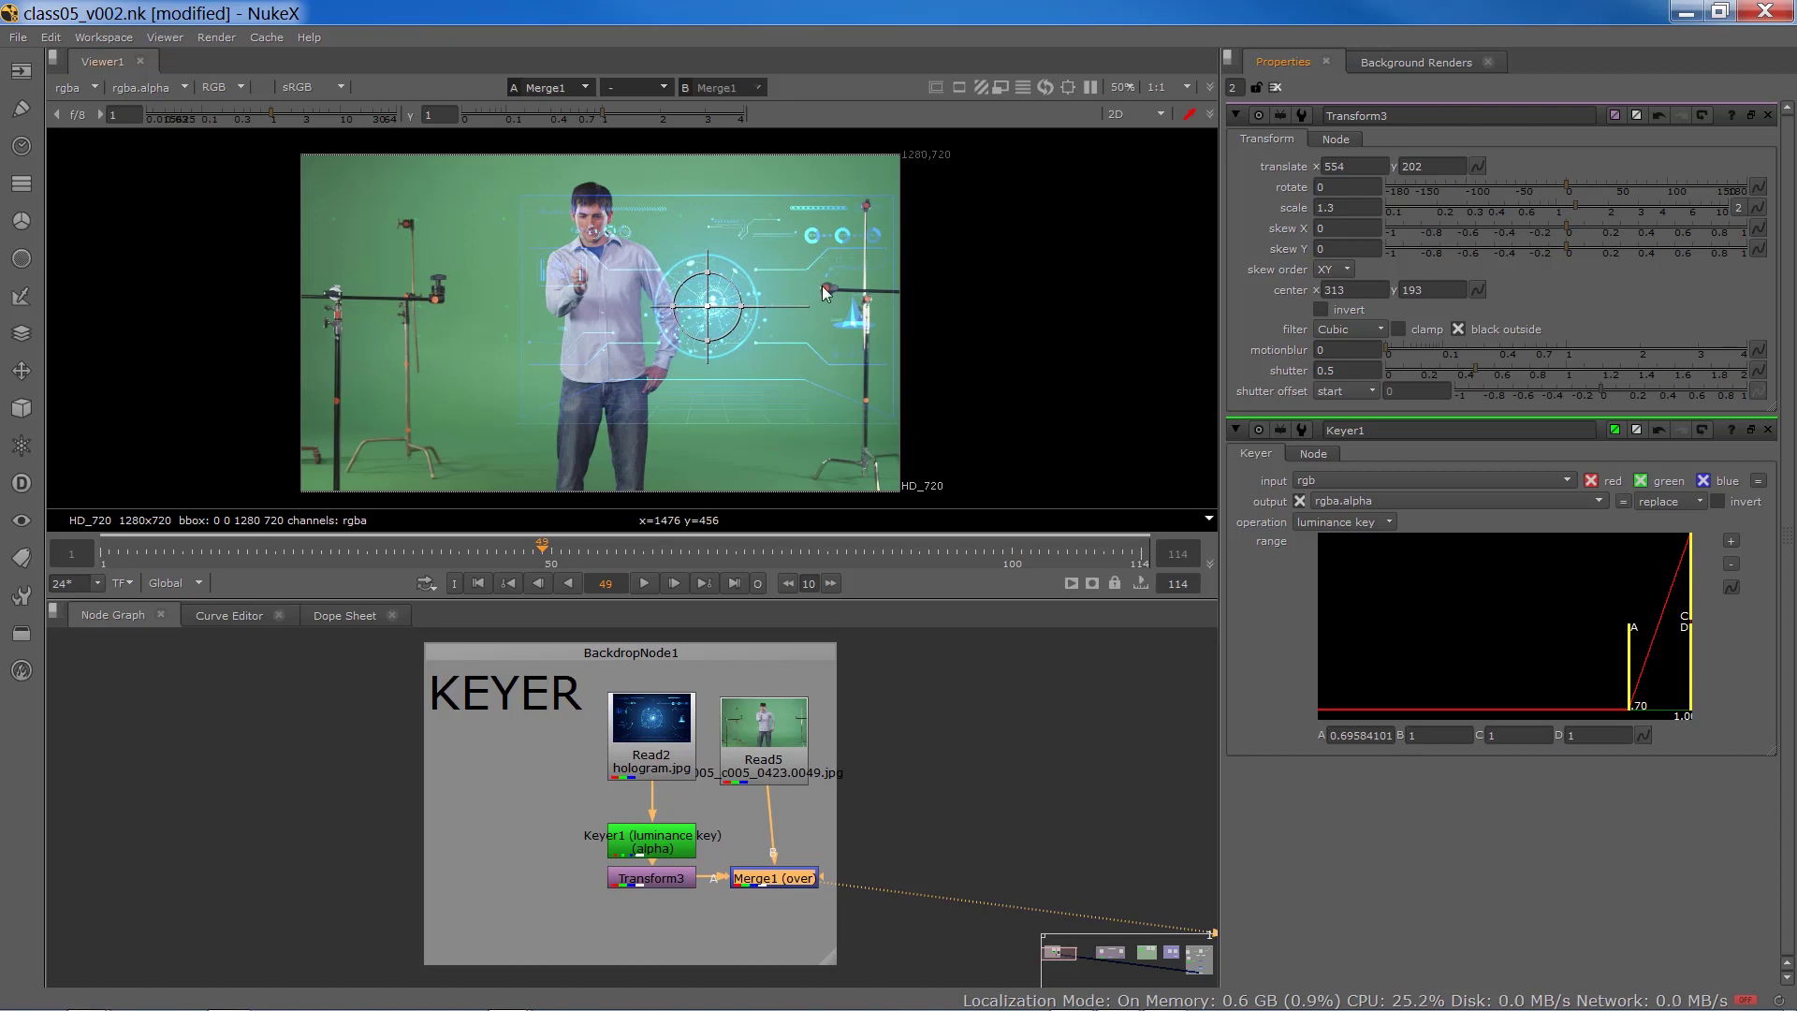
pyautogui.moveTo(711, 305)
pyautogui.mouseDown()
pyautogui.moveTo(717, 331)
pyautogui.moveTo(716, 312)
pyautogui.mouseUp()
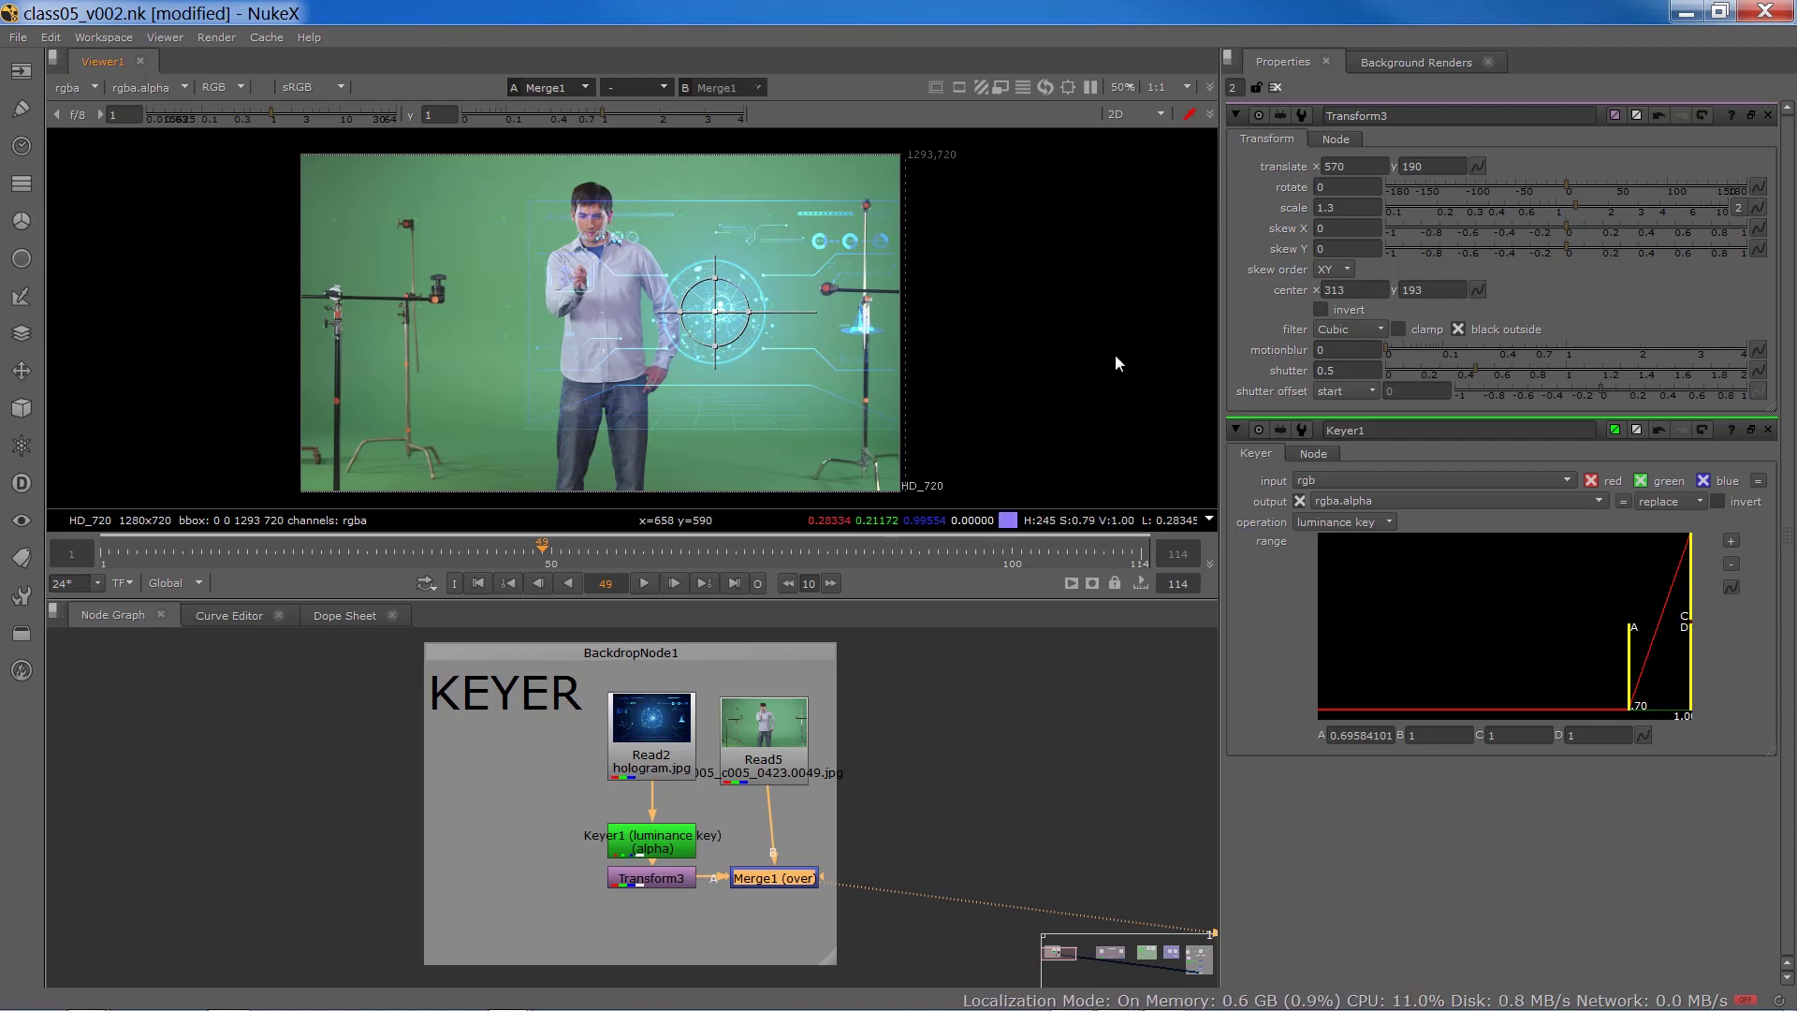
# - Keyframe Transform3's translate at frame 49, then move it to 682, 190 at frame 63
pyautogui.click(1477, 167)
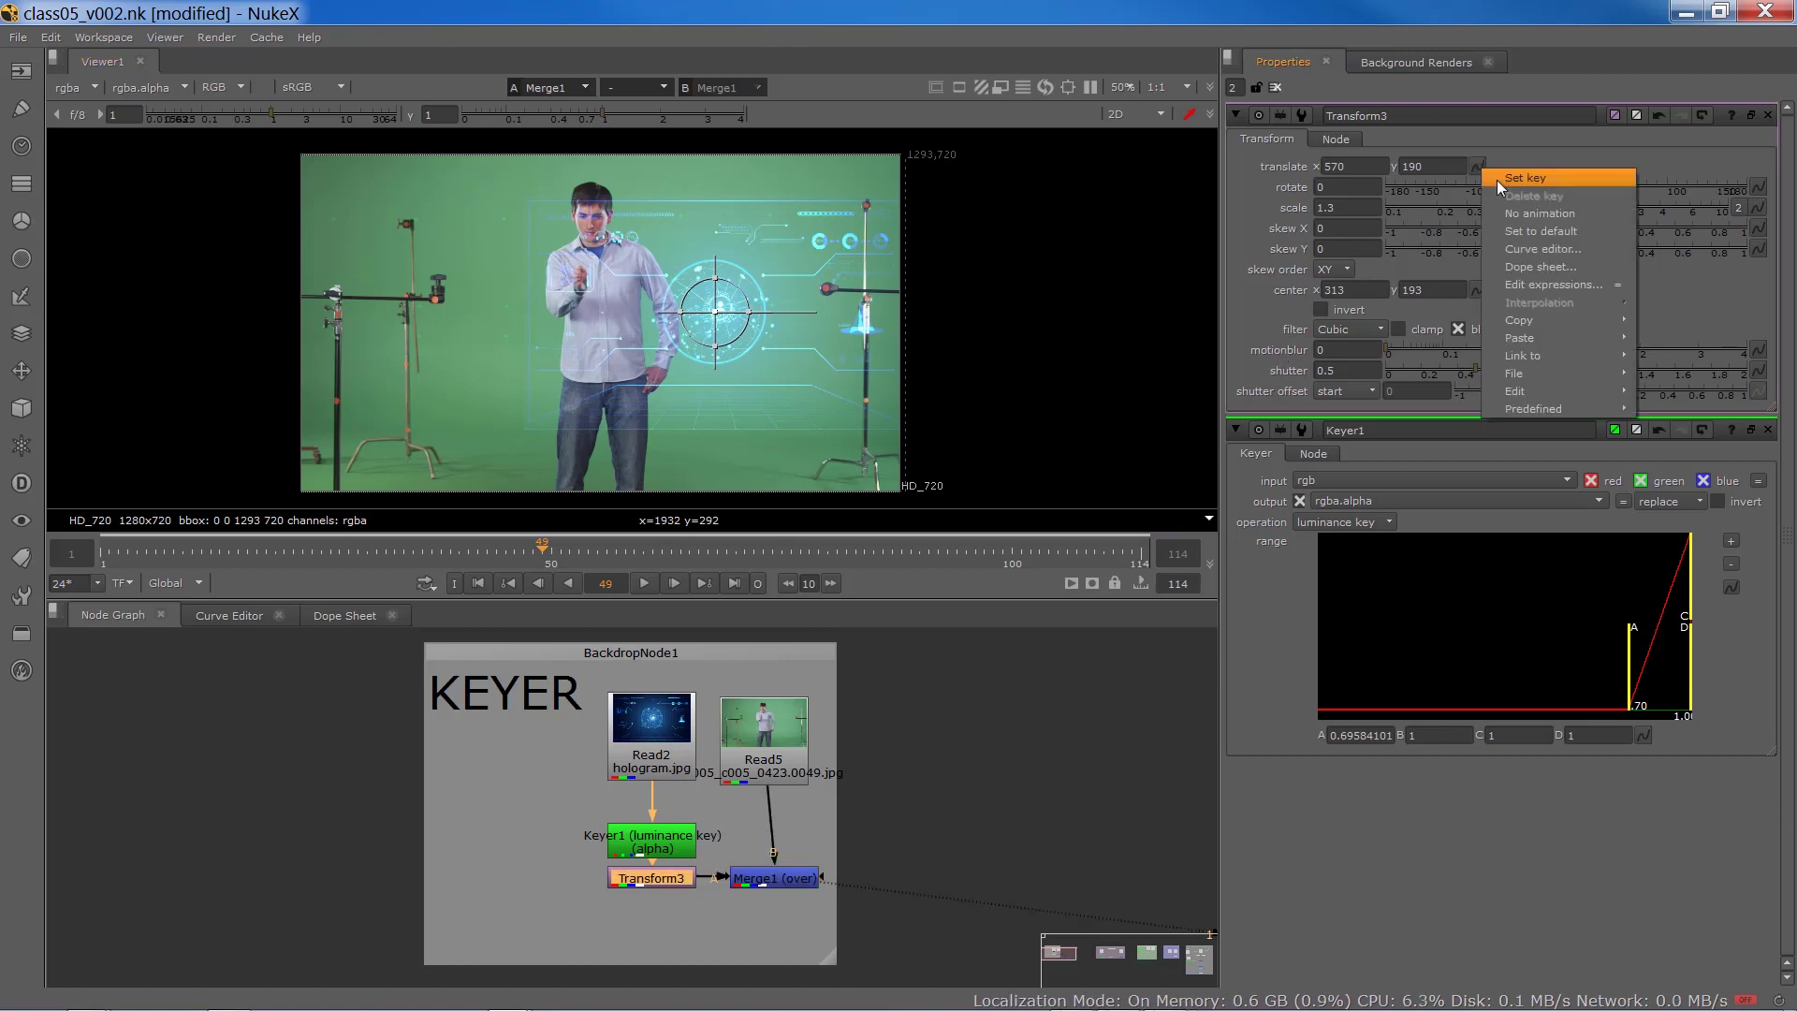
pyautogui.click(1496, 180)
pyautogui.moveTo(546, 550); pyautogui.dragTo(677, 555)
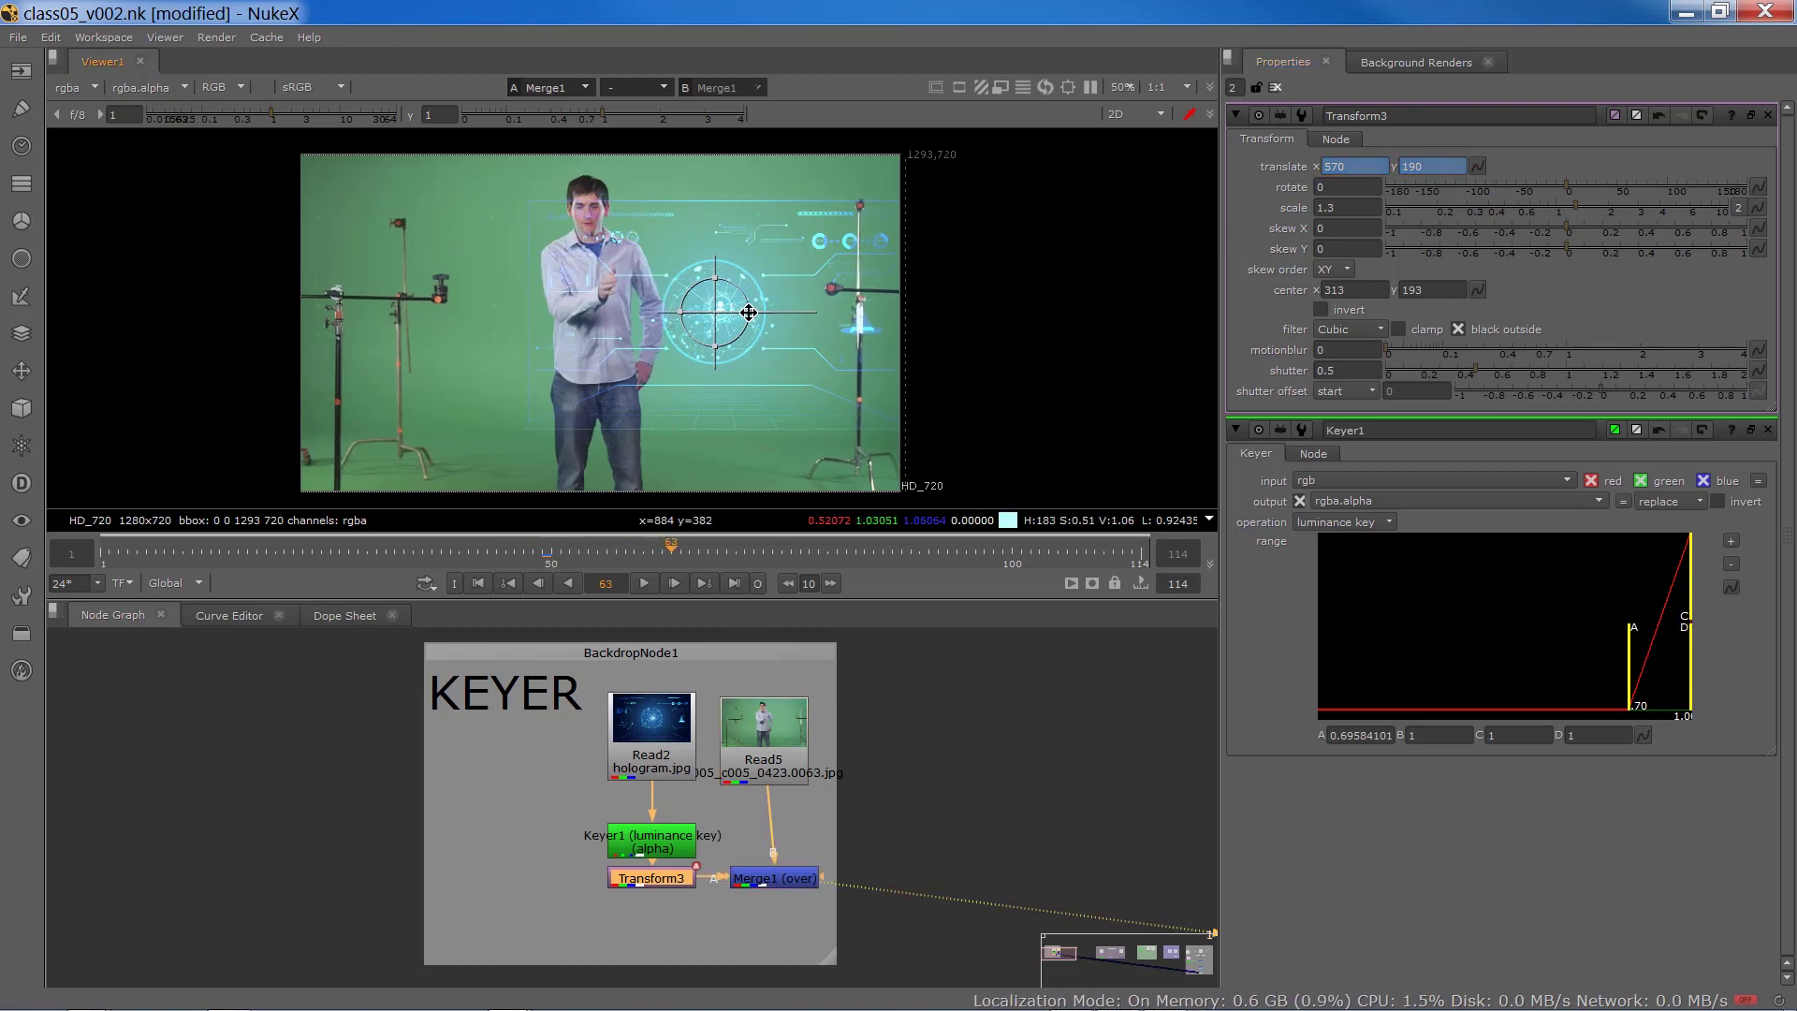
pyautogui.moveTo(714, 310); pyautogui.dragTo(766, 313)
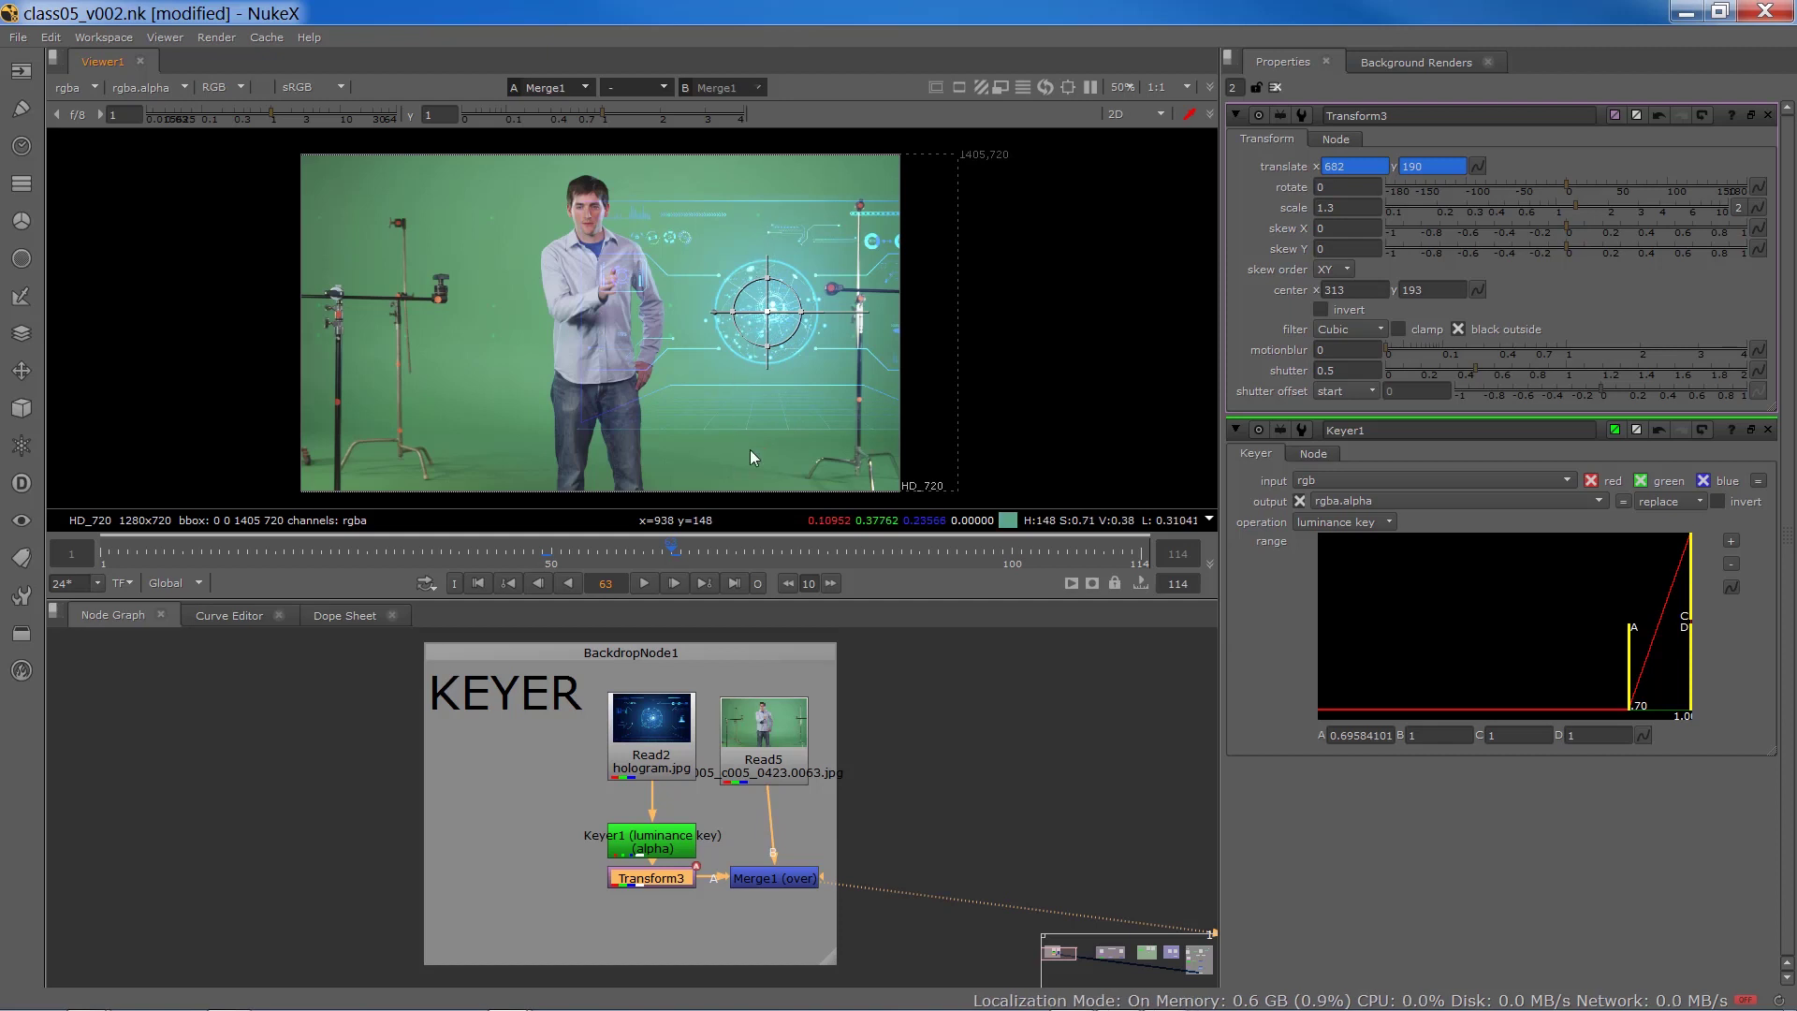
pyautogui.click(523, 867)
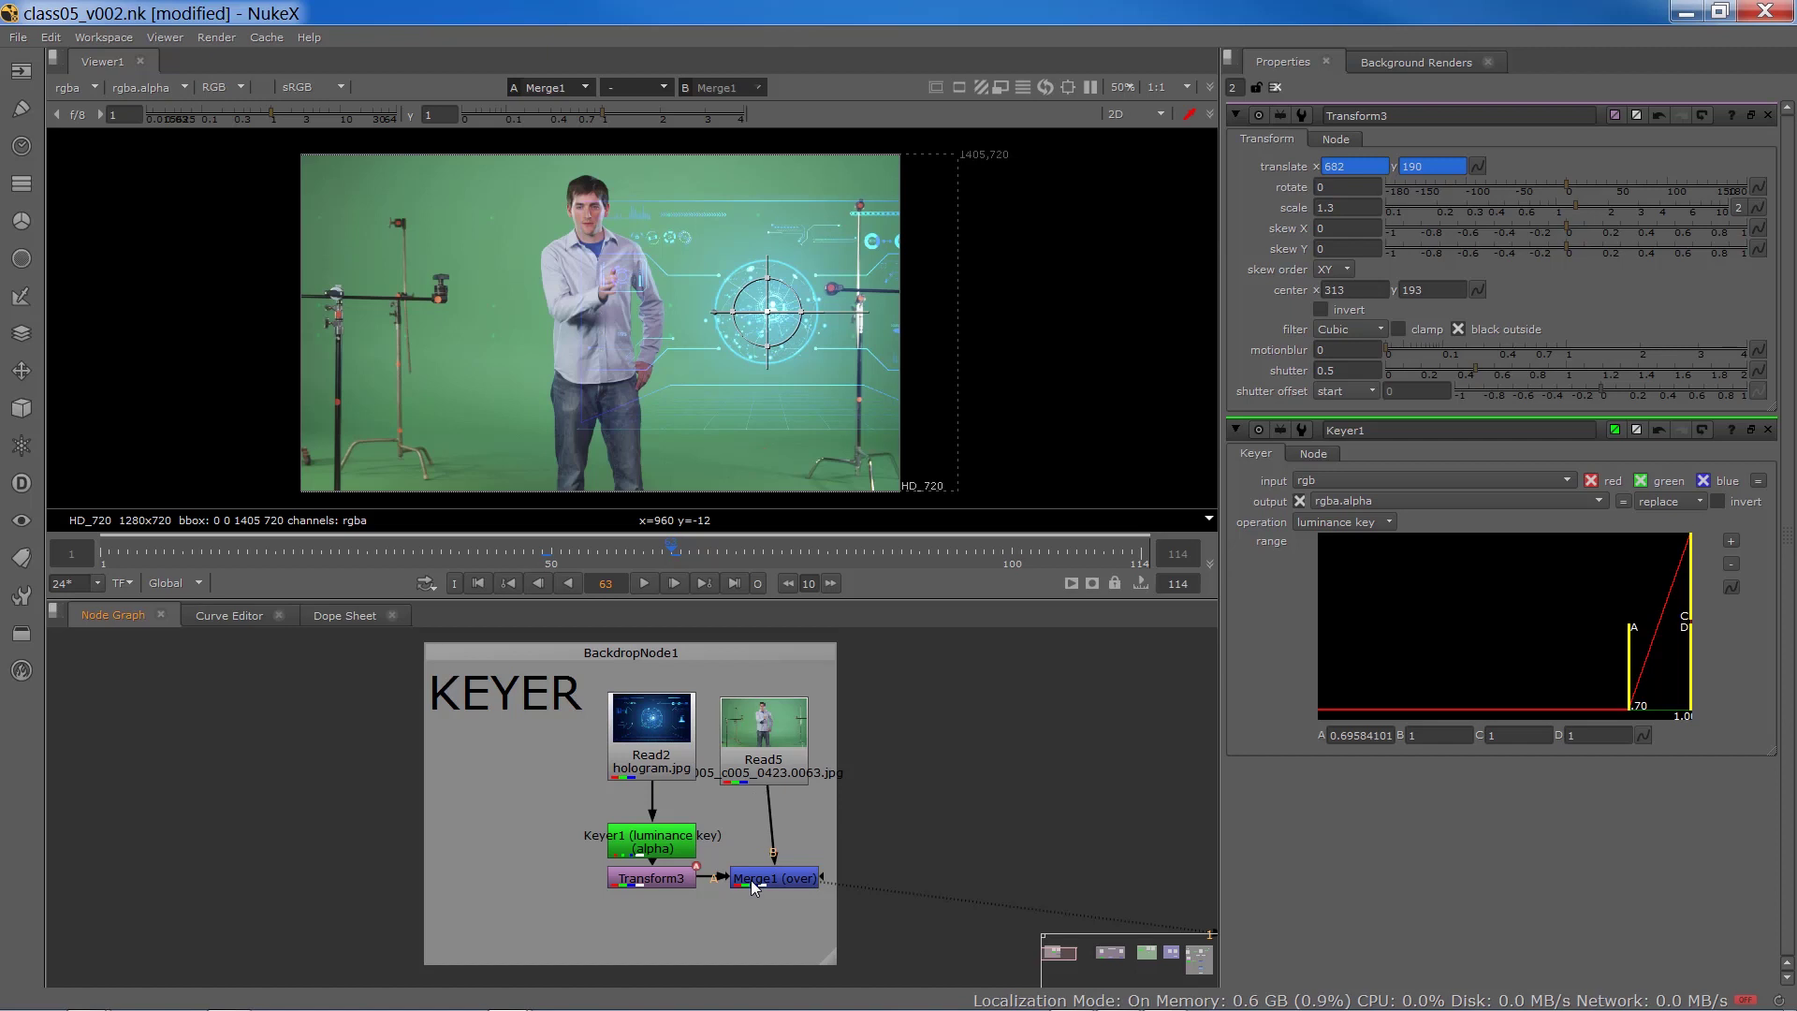
# - Switch Keyer1's operation from luminance key to blue keyer
pyautogui.doubleClick(626, 851)
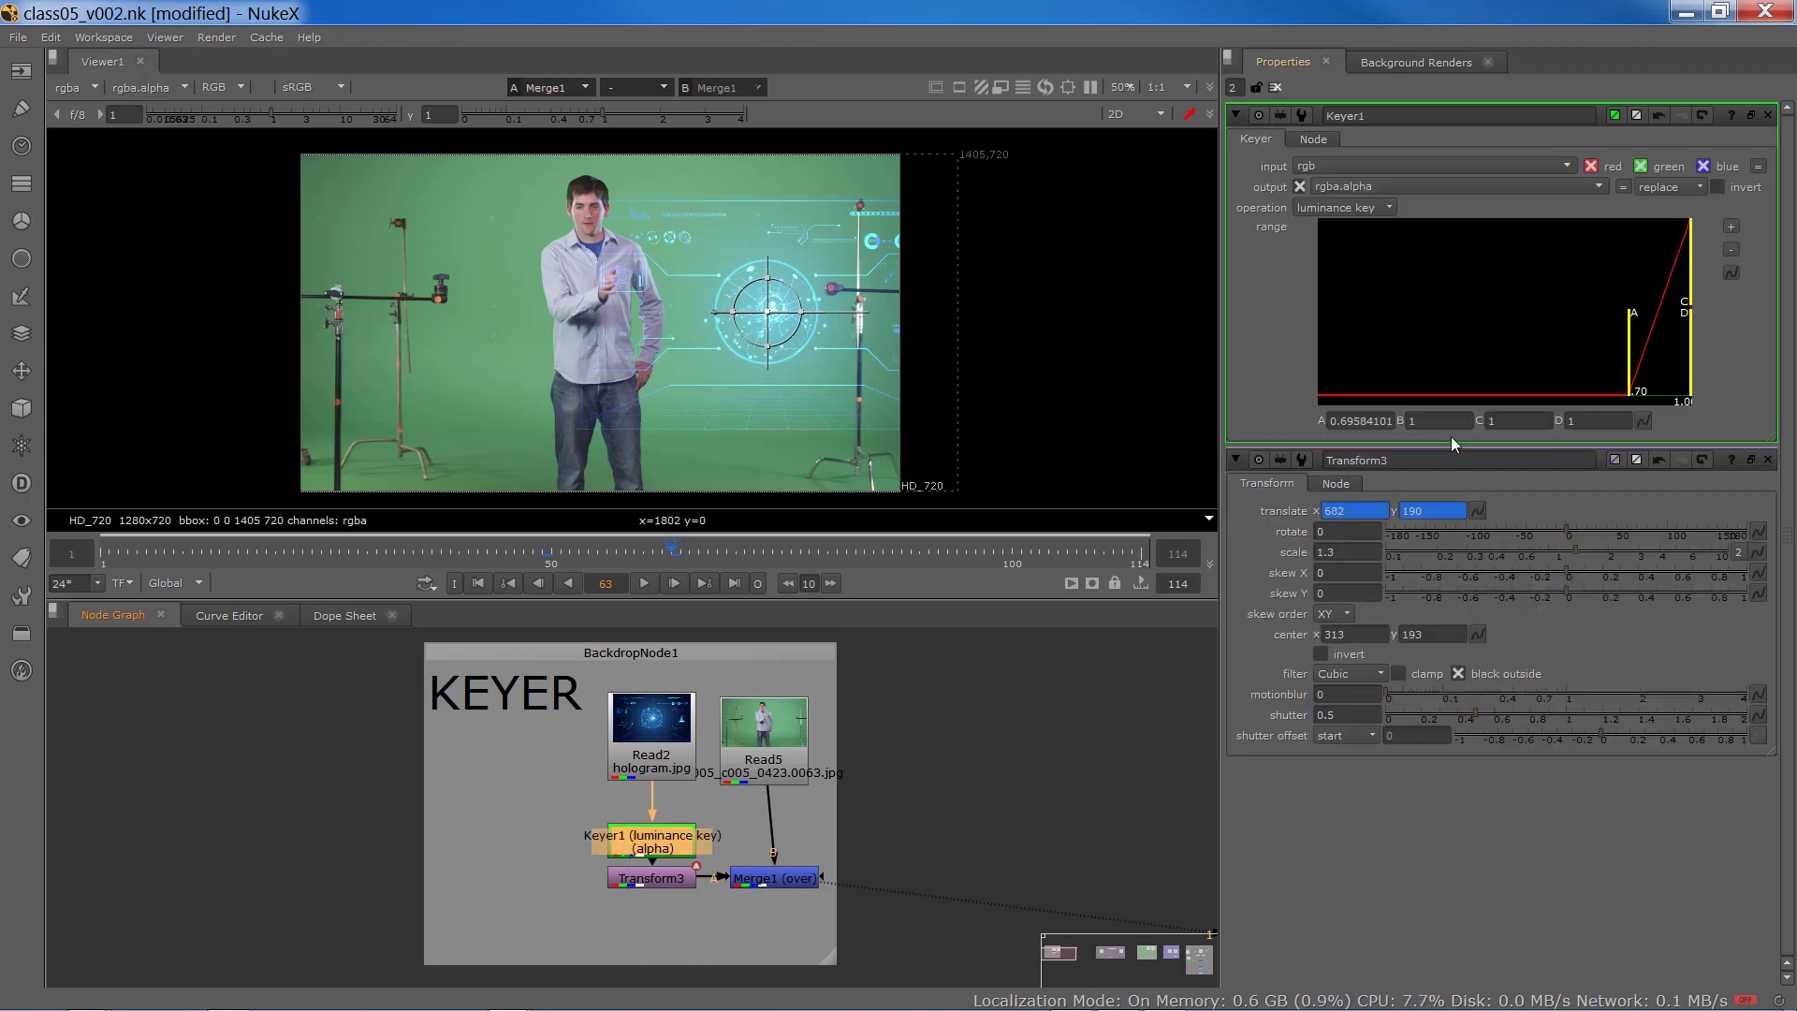
pyautogui.click(1327, 209)
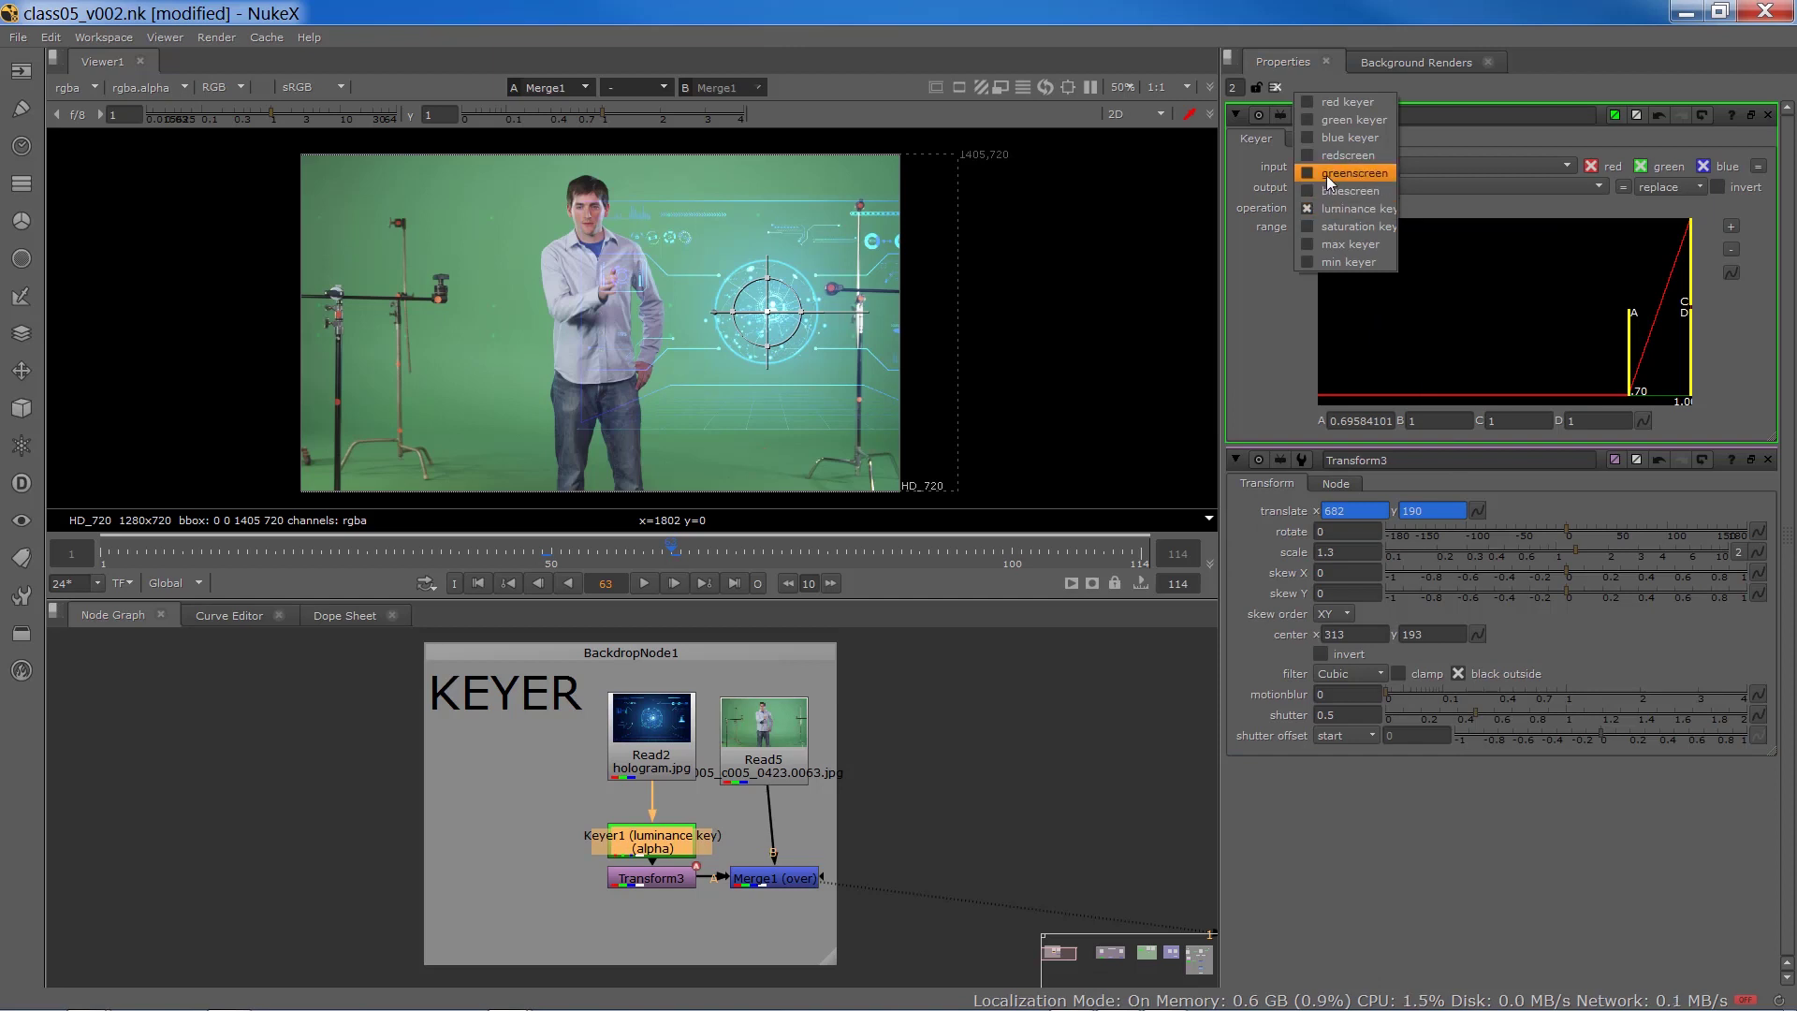
pyautogui.click(1327, 174)
pyautogui.click(1334, 209)
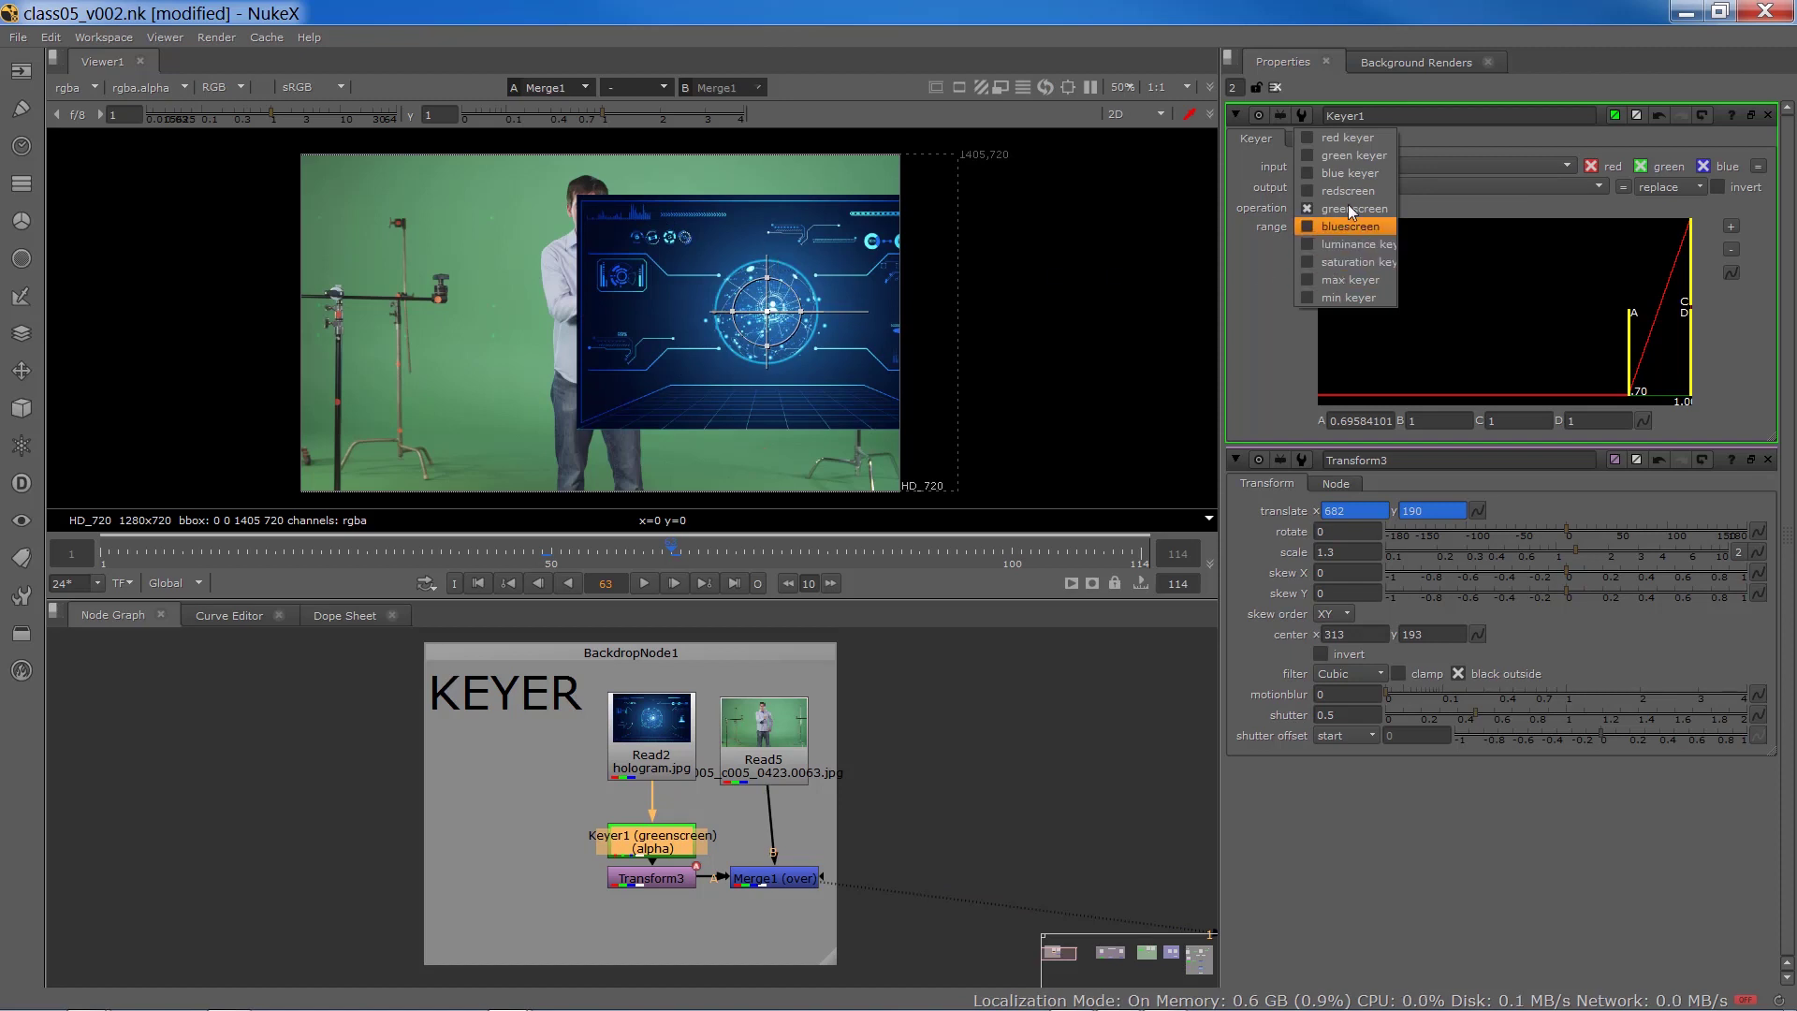
pyautogui.click(1351, 168)
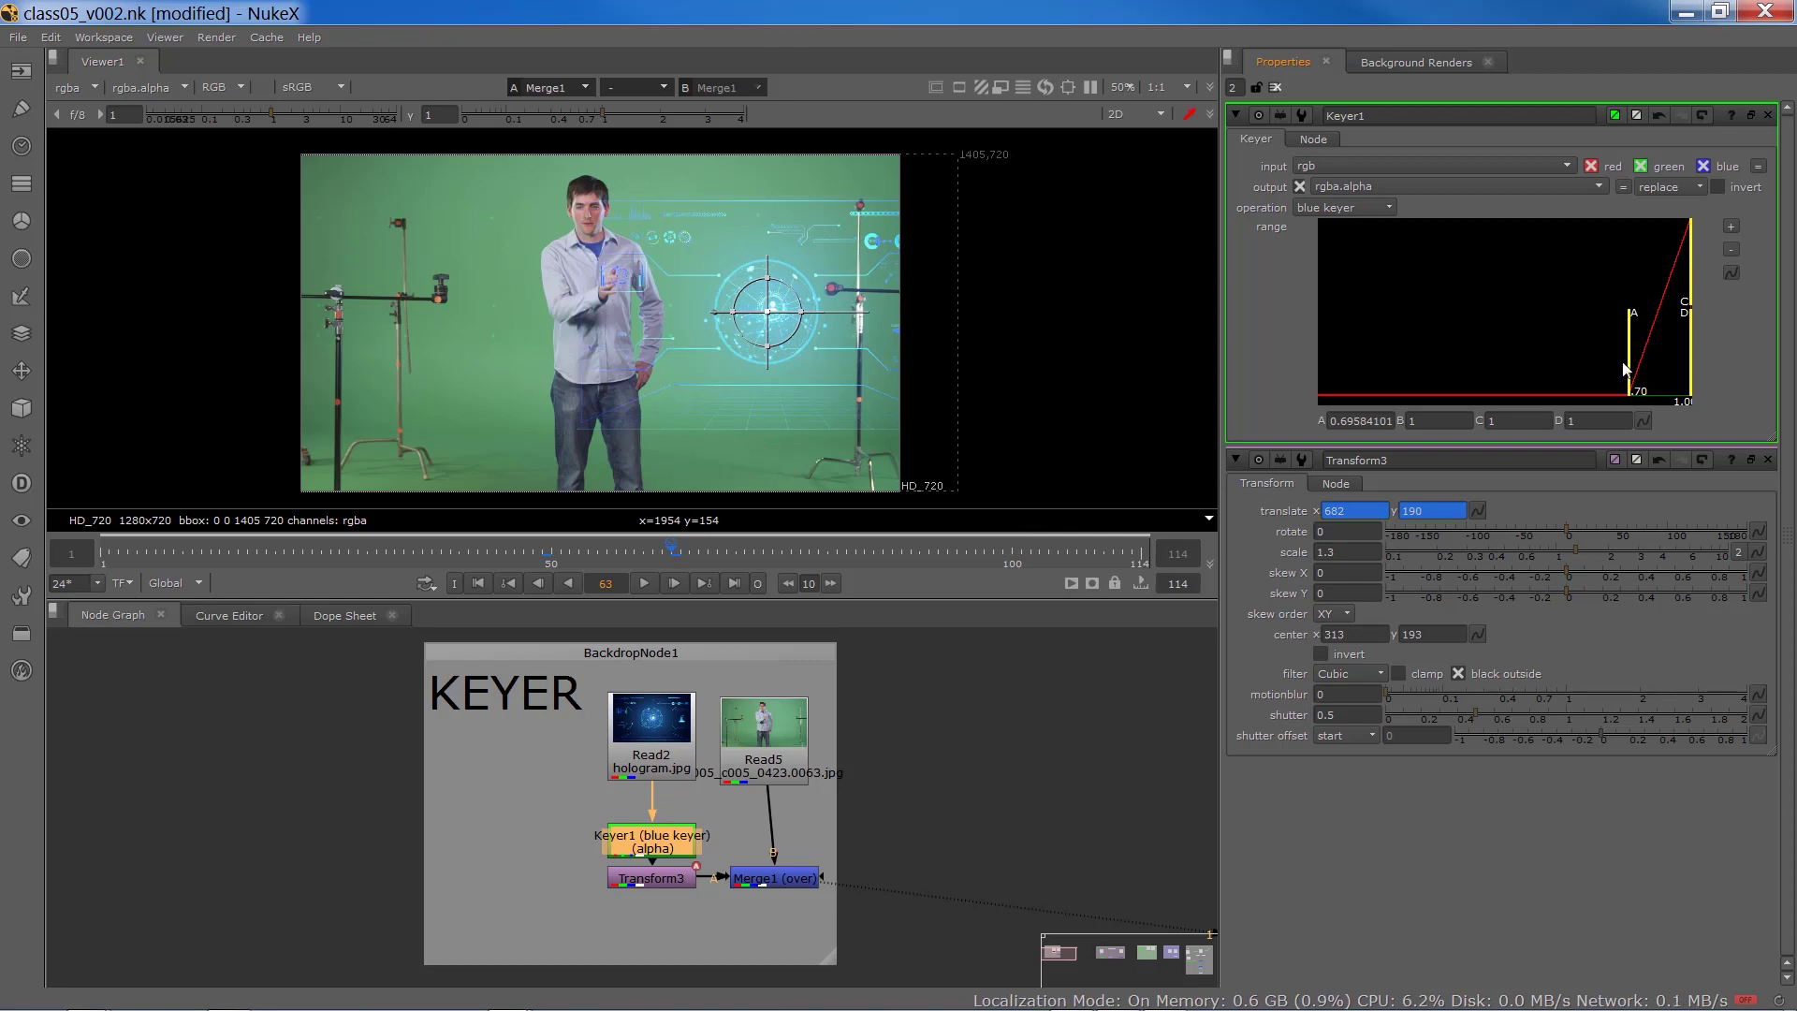
# - Set Keyer1's range A to 1 and pan the viewer to show the full frame
pyautogui.moveTo(1622, 370)
pyautogui.mouseDown()
pyautogui.moveTo(1599, 370)
pyautogui.moveTo(1627, 356)
pyautogui.moveTo(1612, 369)
pyautogui.mouseUp()
pyautogui.scroll(4, 730, 219)
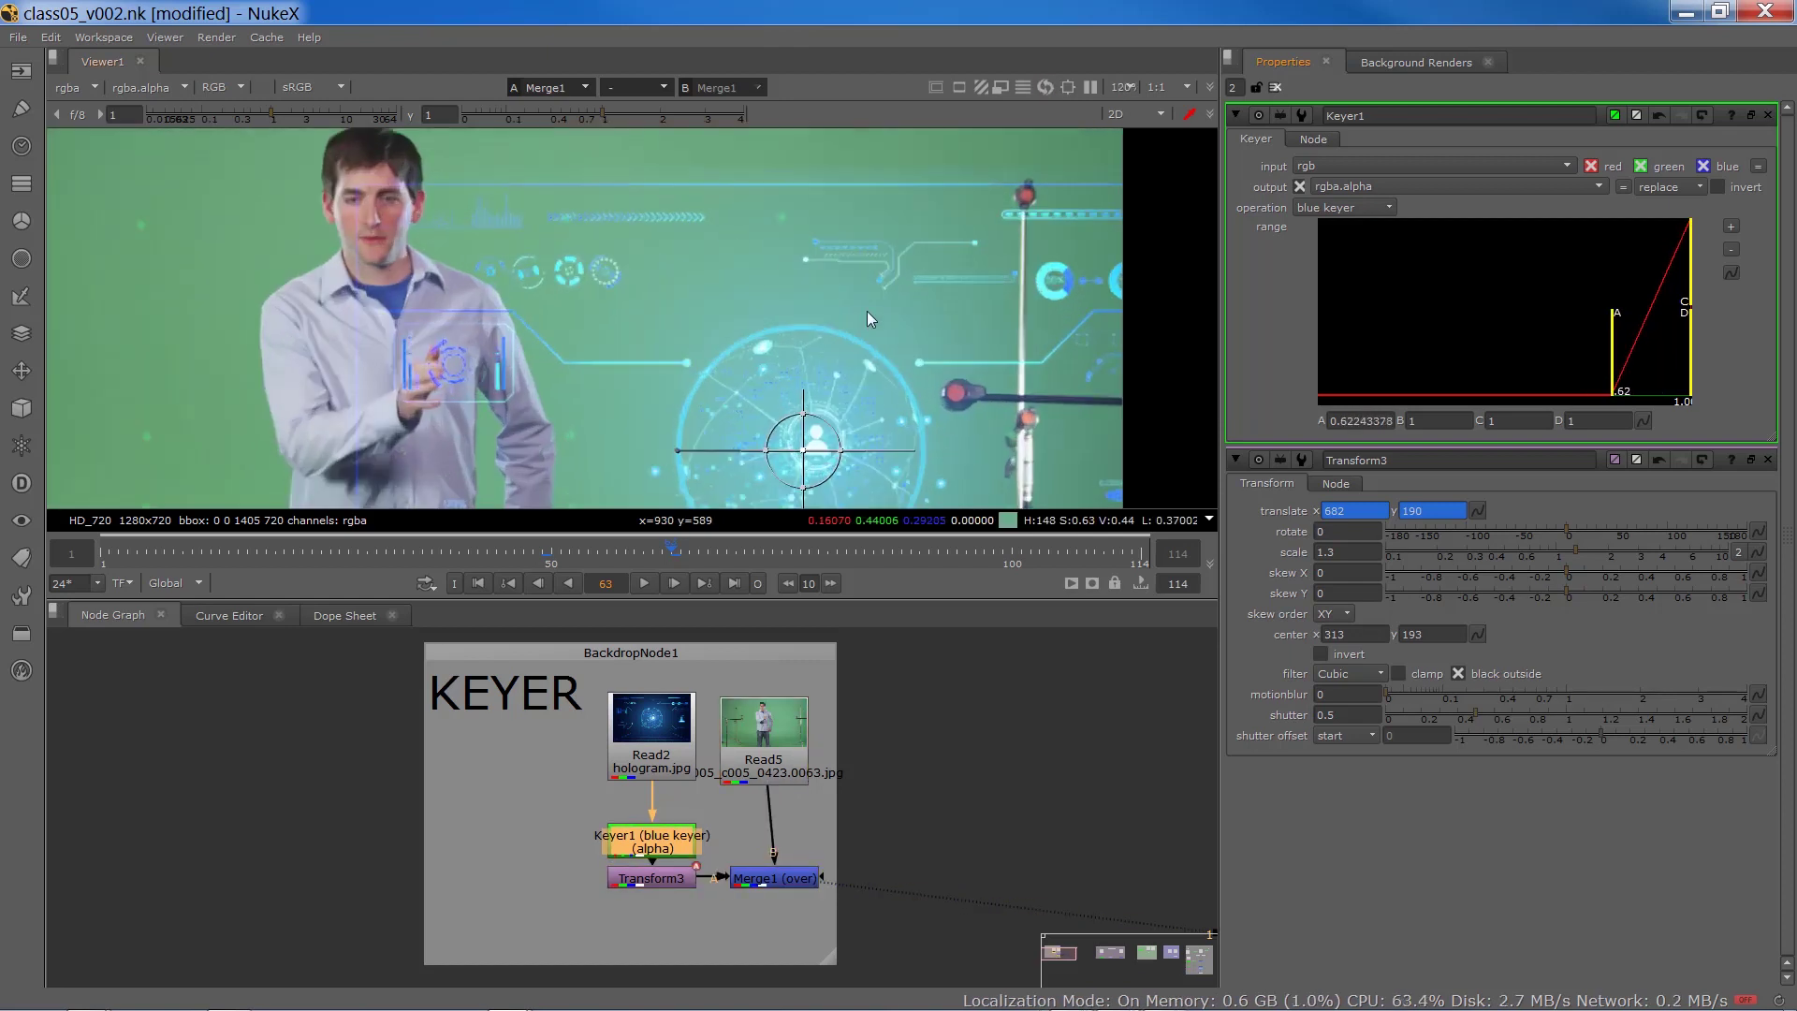
pyautogui.moveTo(1625, 368); pyautogui.dragTo(1732, 356)
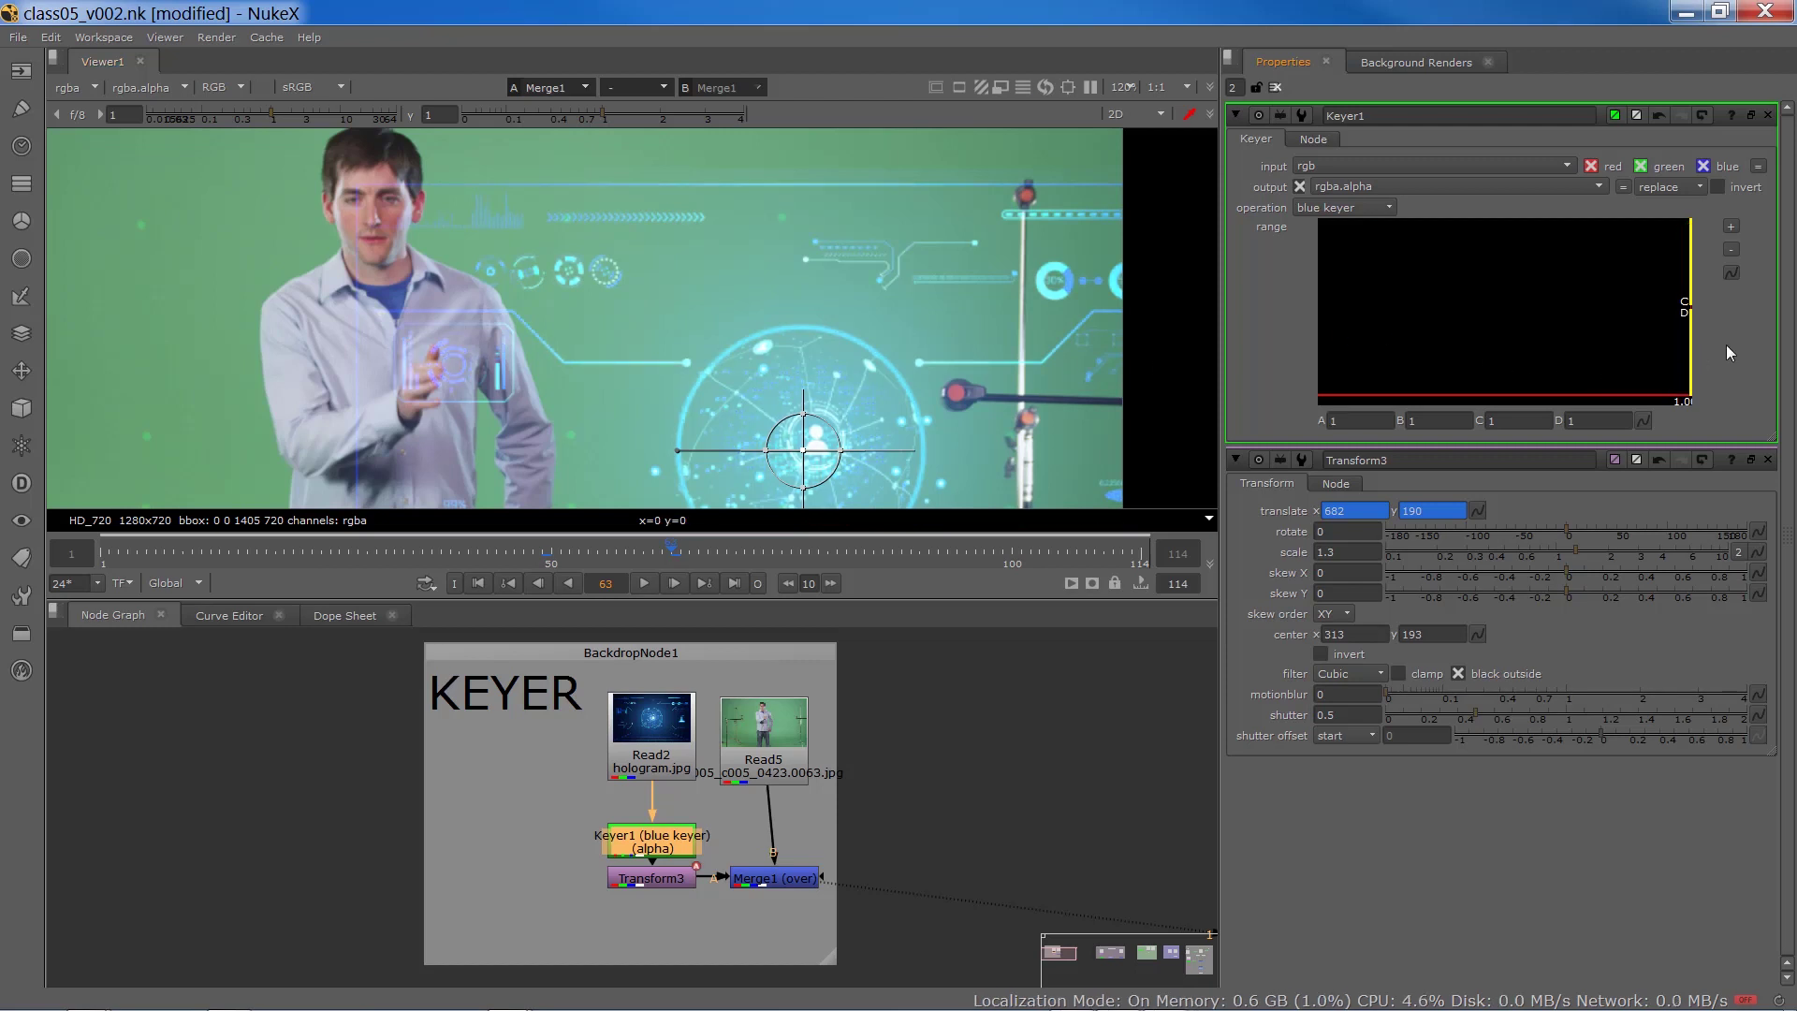
pyautogui.scroll(-4, 822, 428)
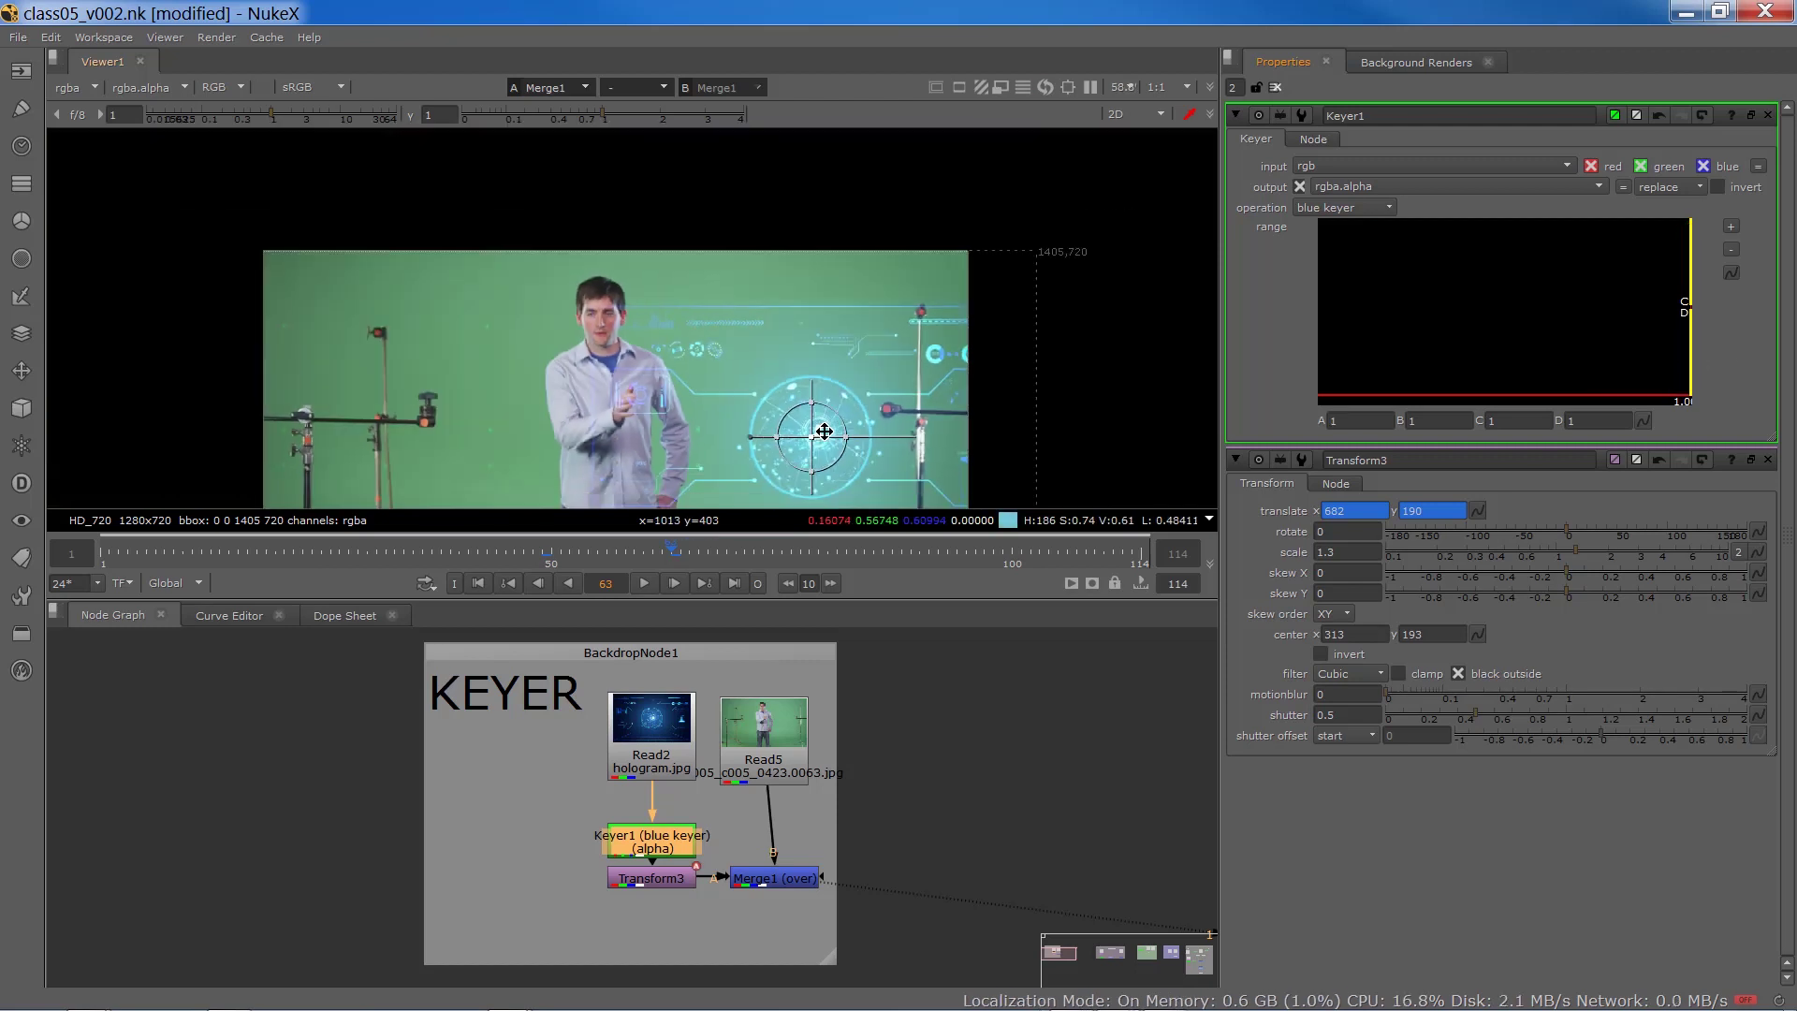
pyautogui.moveTo(670, 408); pyautogui.dragTo(621, 334, button='middle')
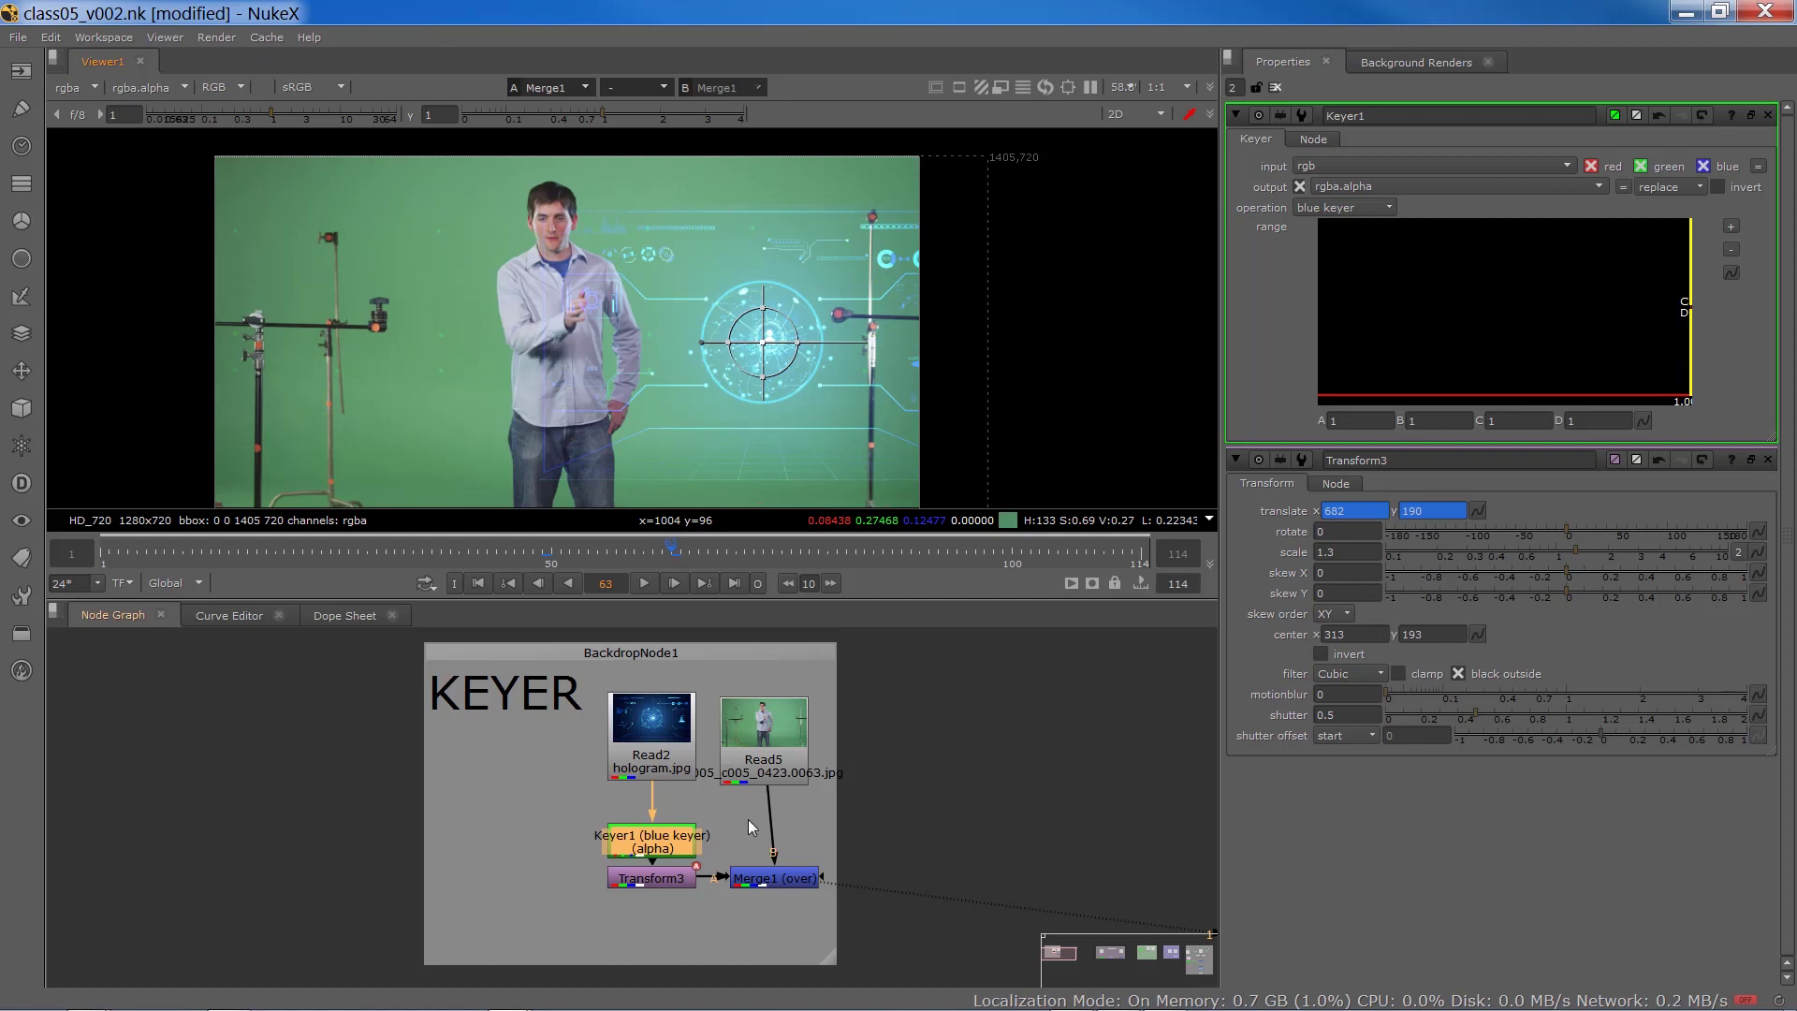
# - Bring the KEYER CC backdrop into view in the Node Graph
pyautogui.moveTo(764, 723); pyautogui.dragTo(774, 725)
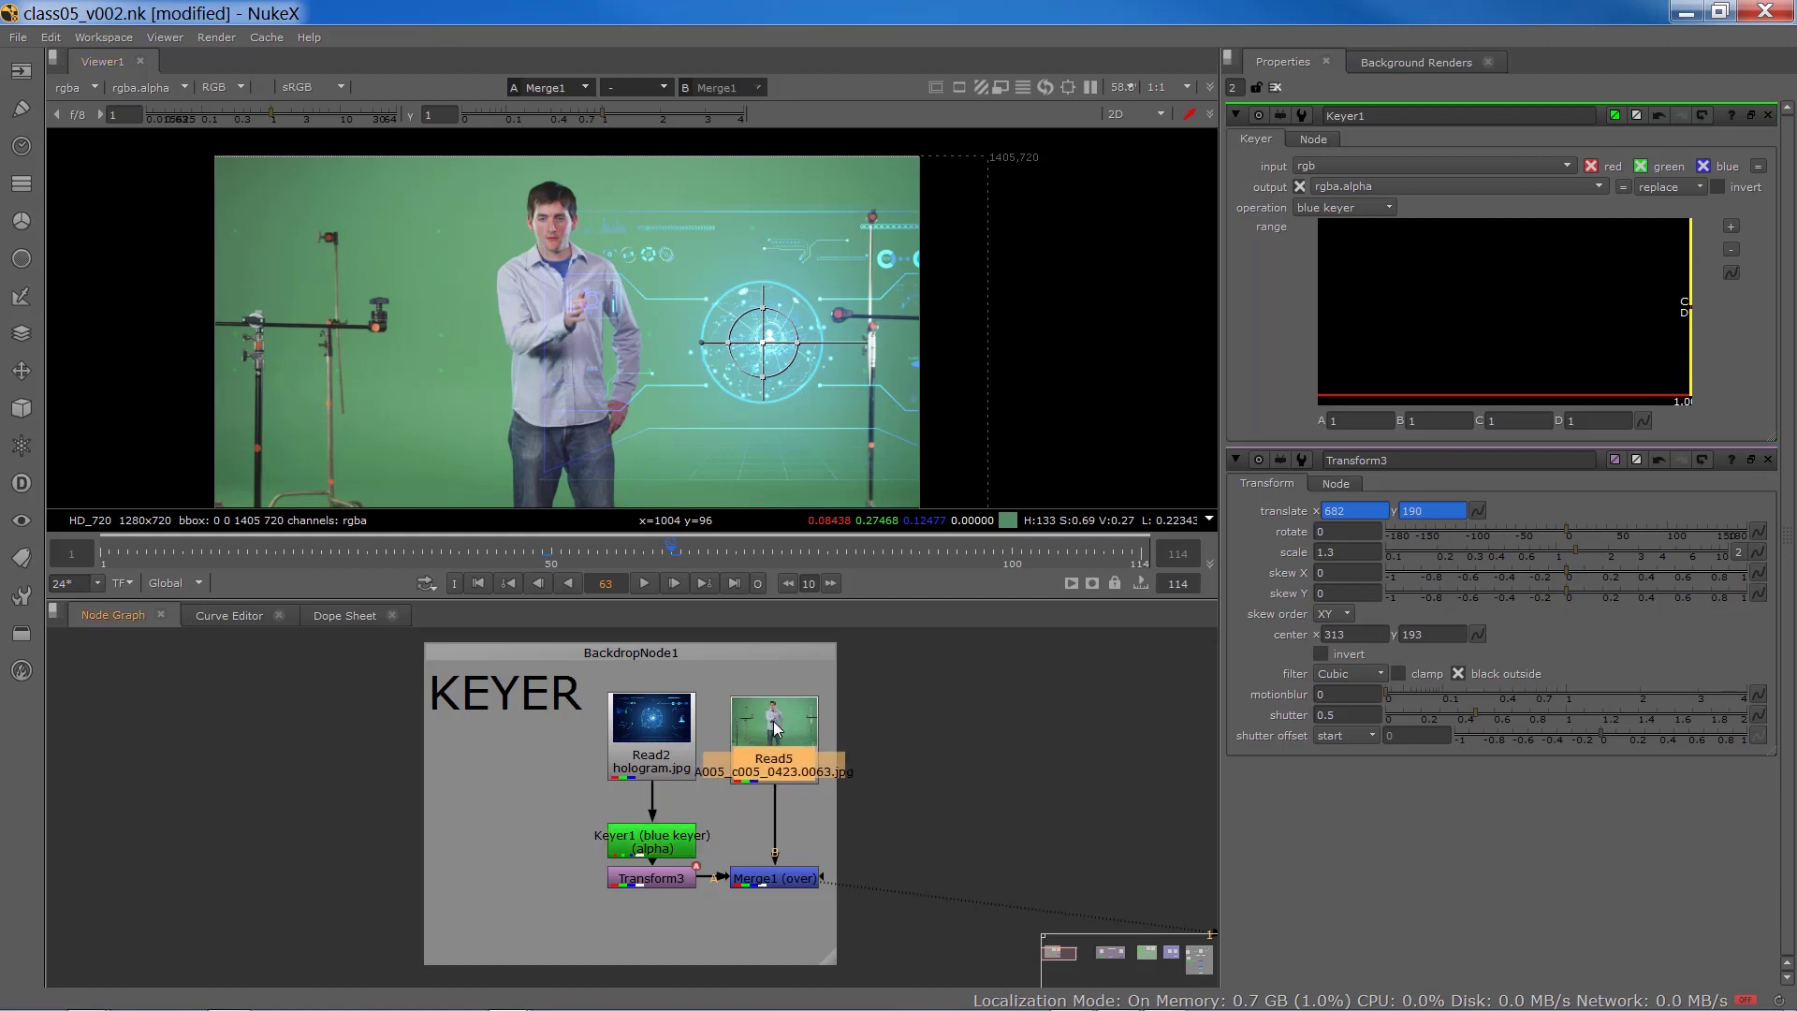
pyautogui.scroll(-5, 797, 893)
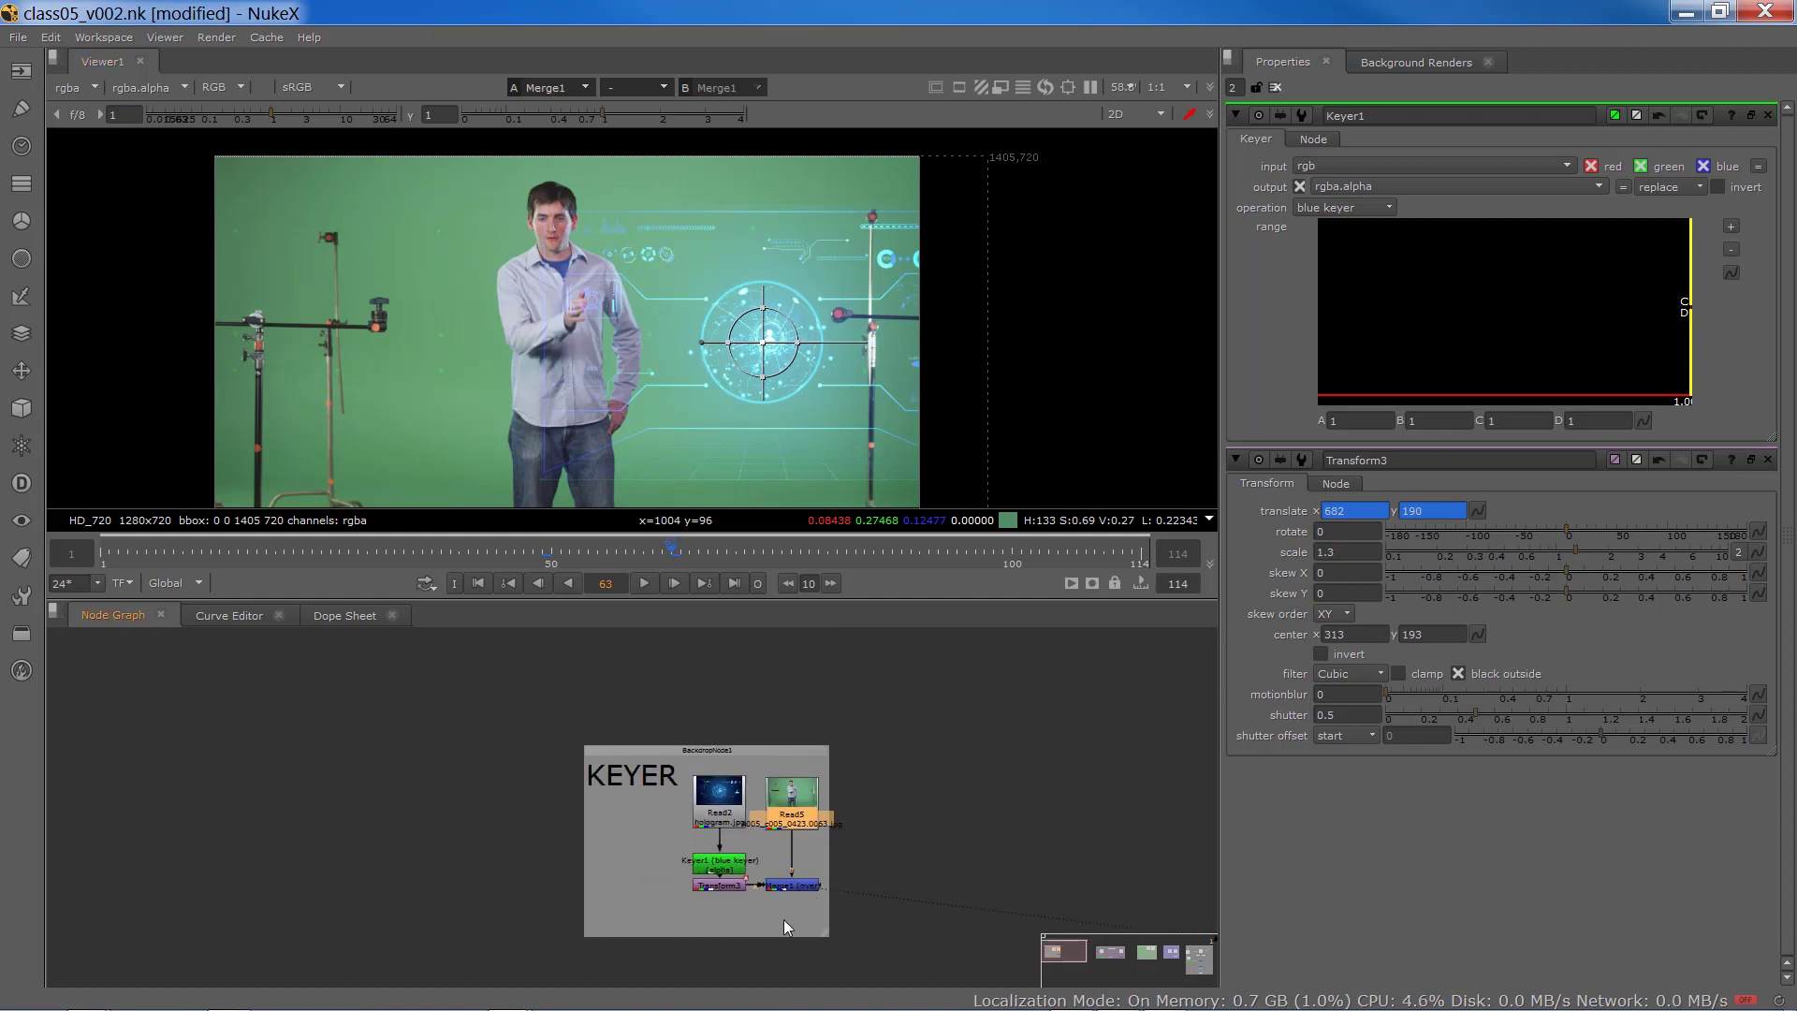
pyautogui.moveTo(771, 901); pyautogui.dragTo(335, 796, button='middle')
pyautogui.moveTo(587, 856); pyautogui.dragTo(284, 893, button='middle')
pyautogui.scroll(2, 432, 889)
pyautogui.scroll(2, 435, 884)
pyautogui.moveTo(459, 823); pyautogui.dragTo(277, 866, button='middle')
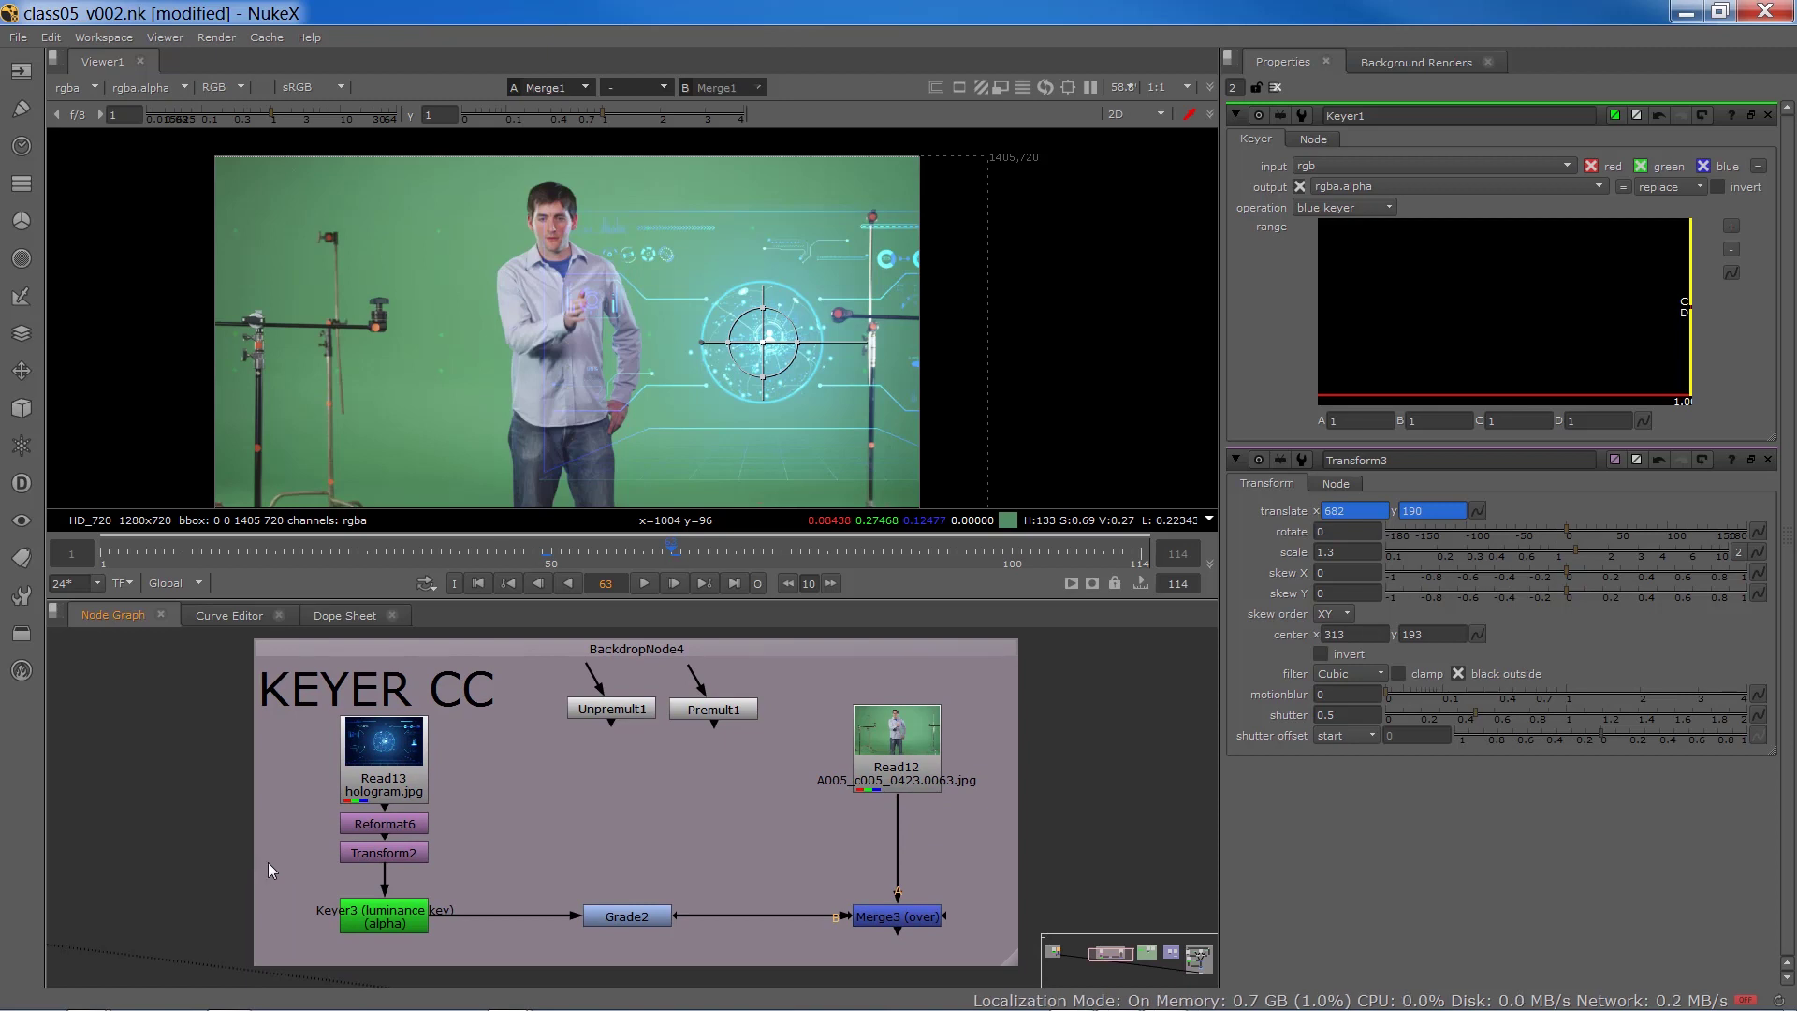
# - Move Unpremult1, view Merge3 in the viewer and play the composite
pyautogui.moveTo(581, 702); pyautogui.dragTo(715, 716)
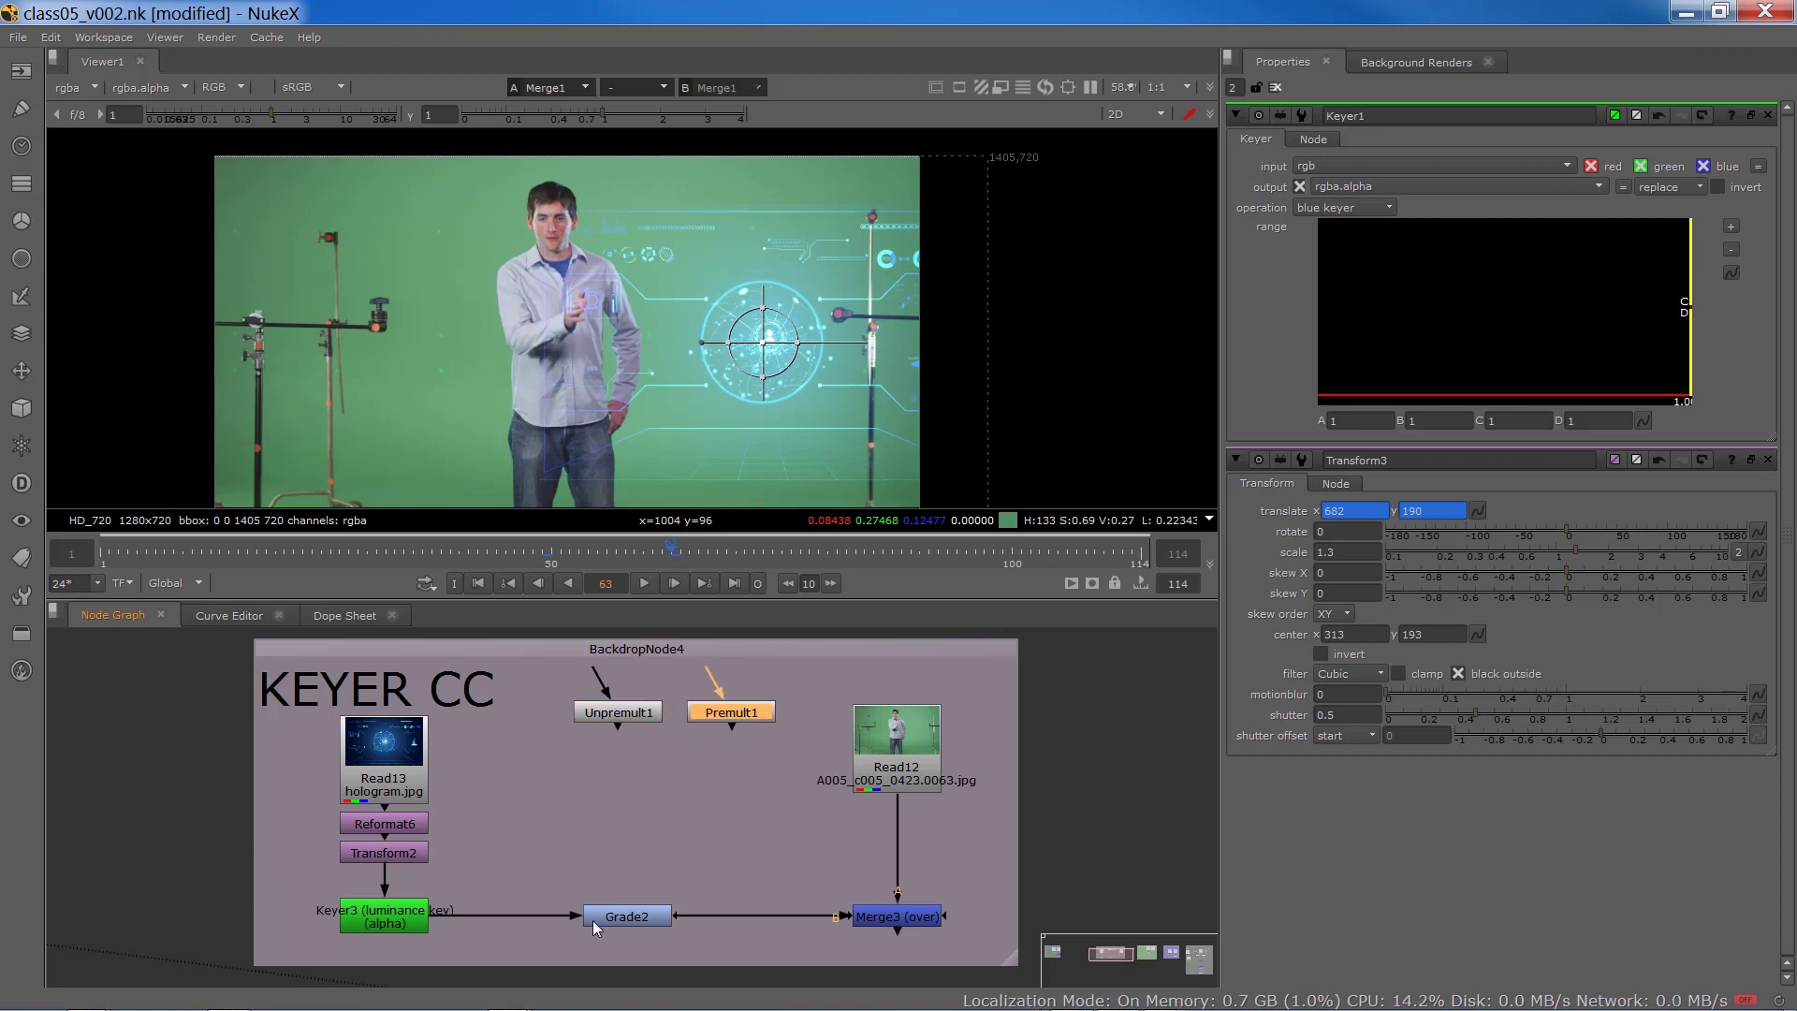
pyautogui.click(870, 922)
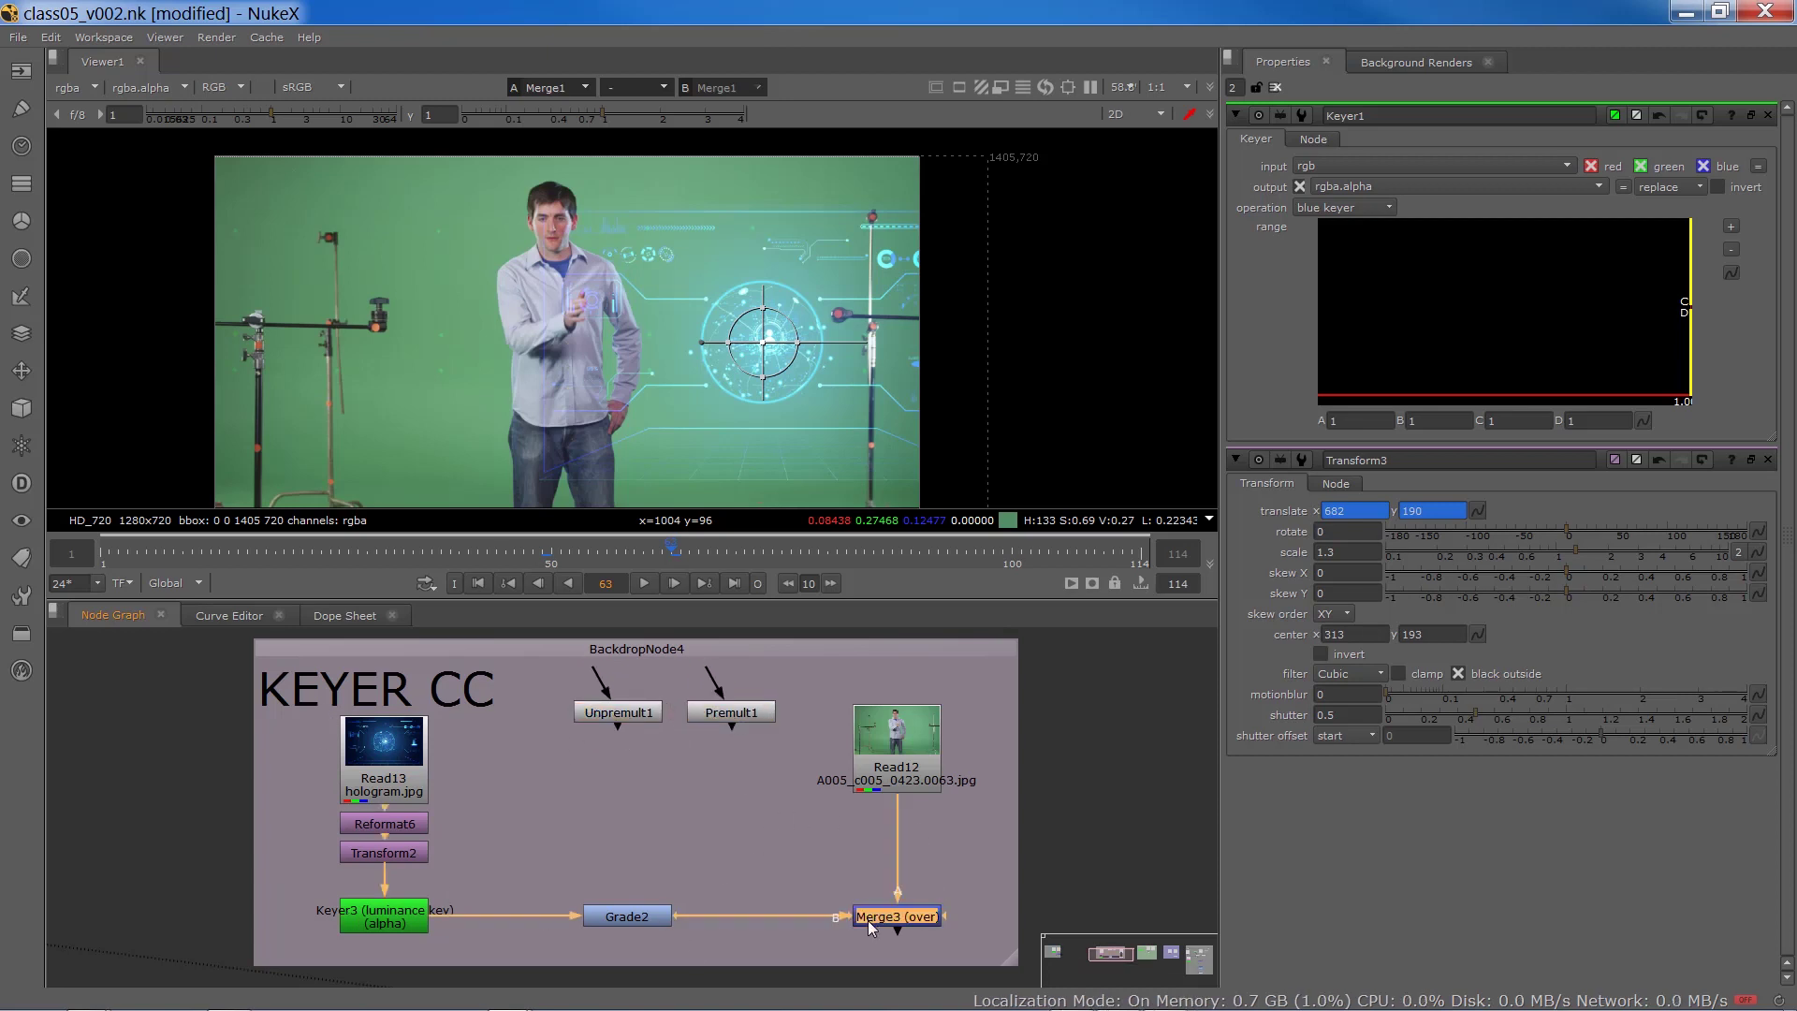
pyautogui.press('1')
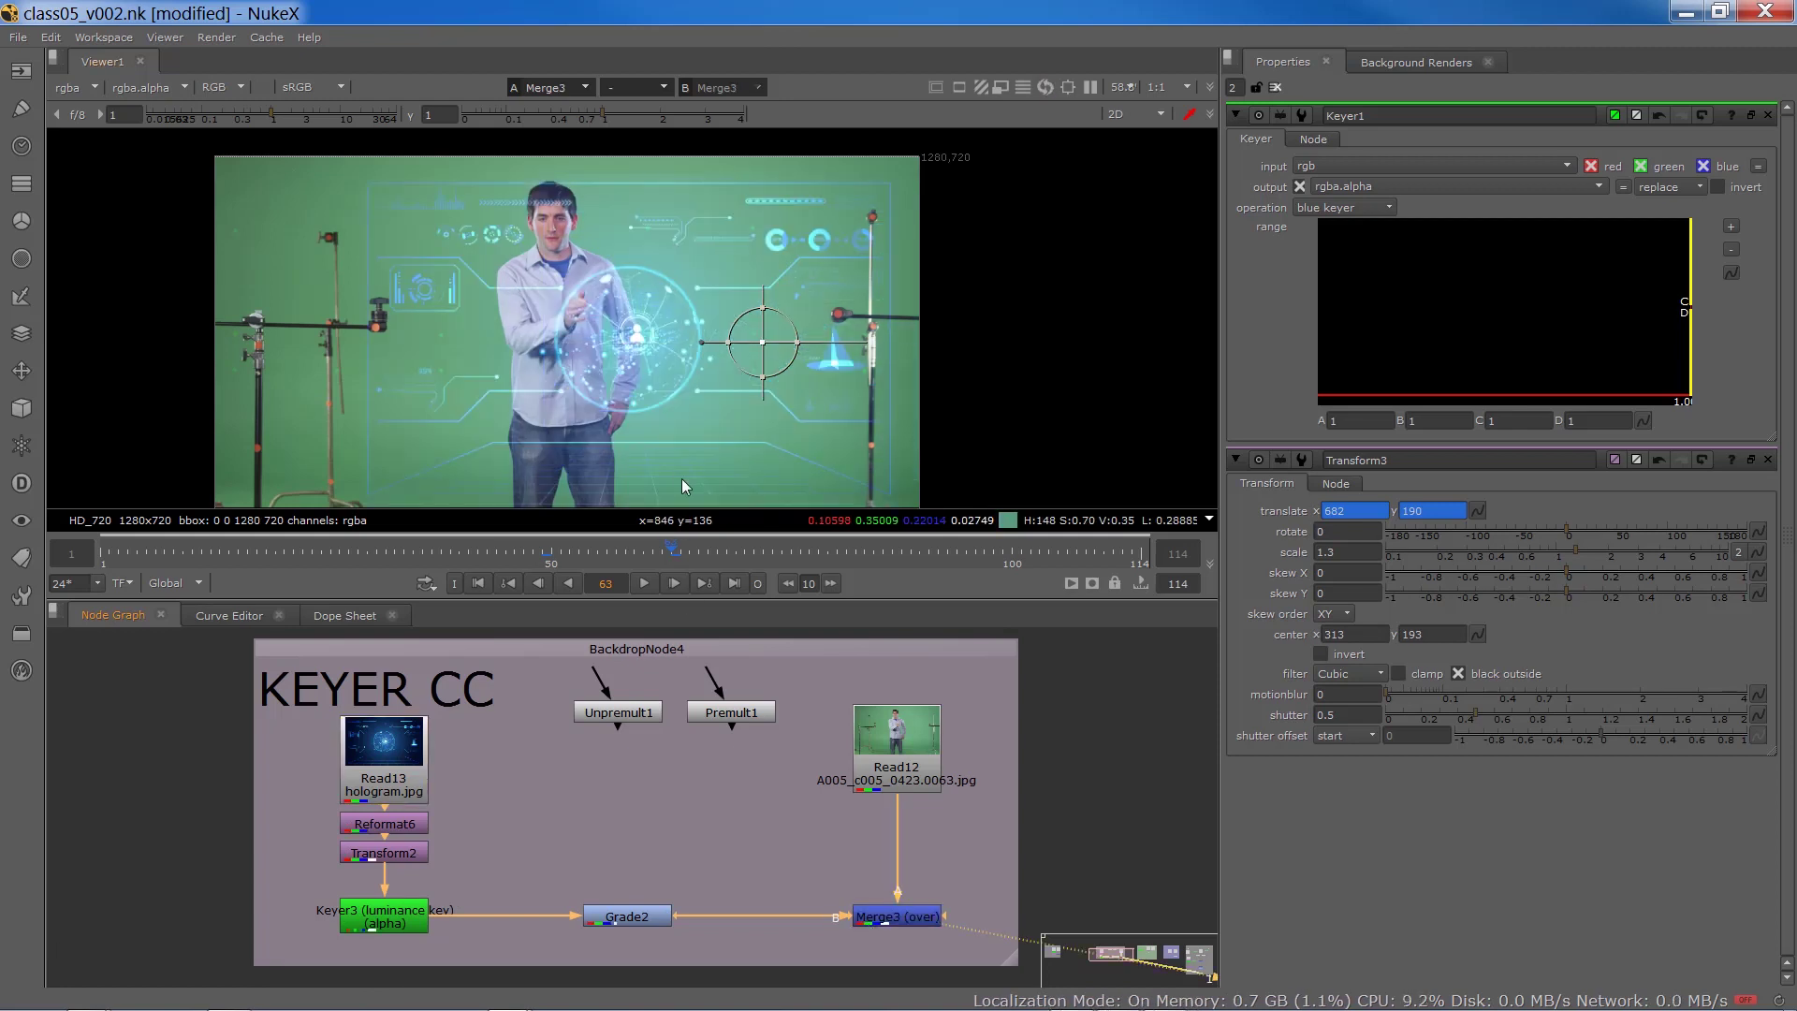
pyautogui.click(643, 583)
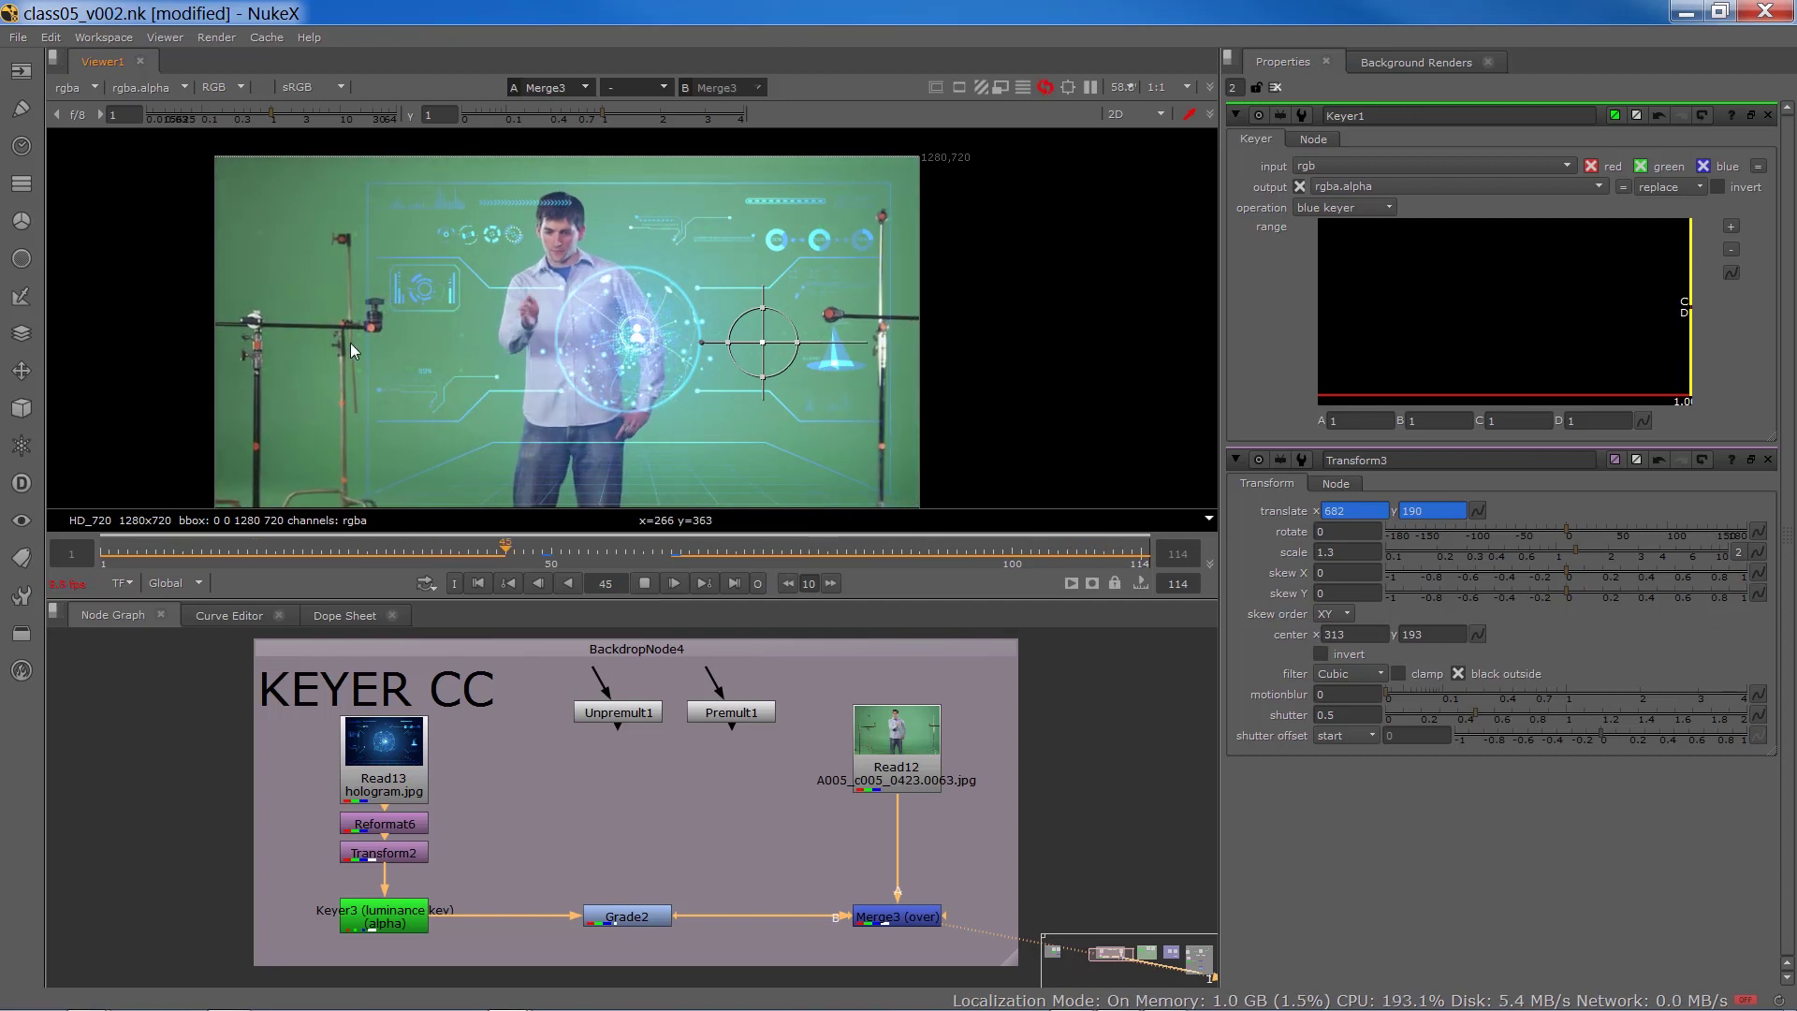
# - At frame 53, set Transform2's scale to 0.6 and reposition the hologram
pyautogui.press('k')
pyautogui.doubleClick(396, 852)
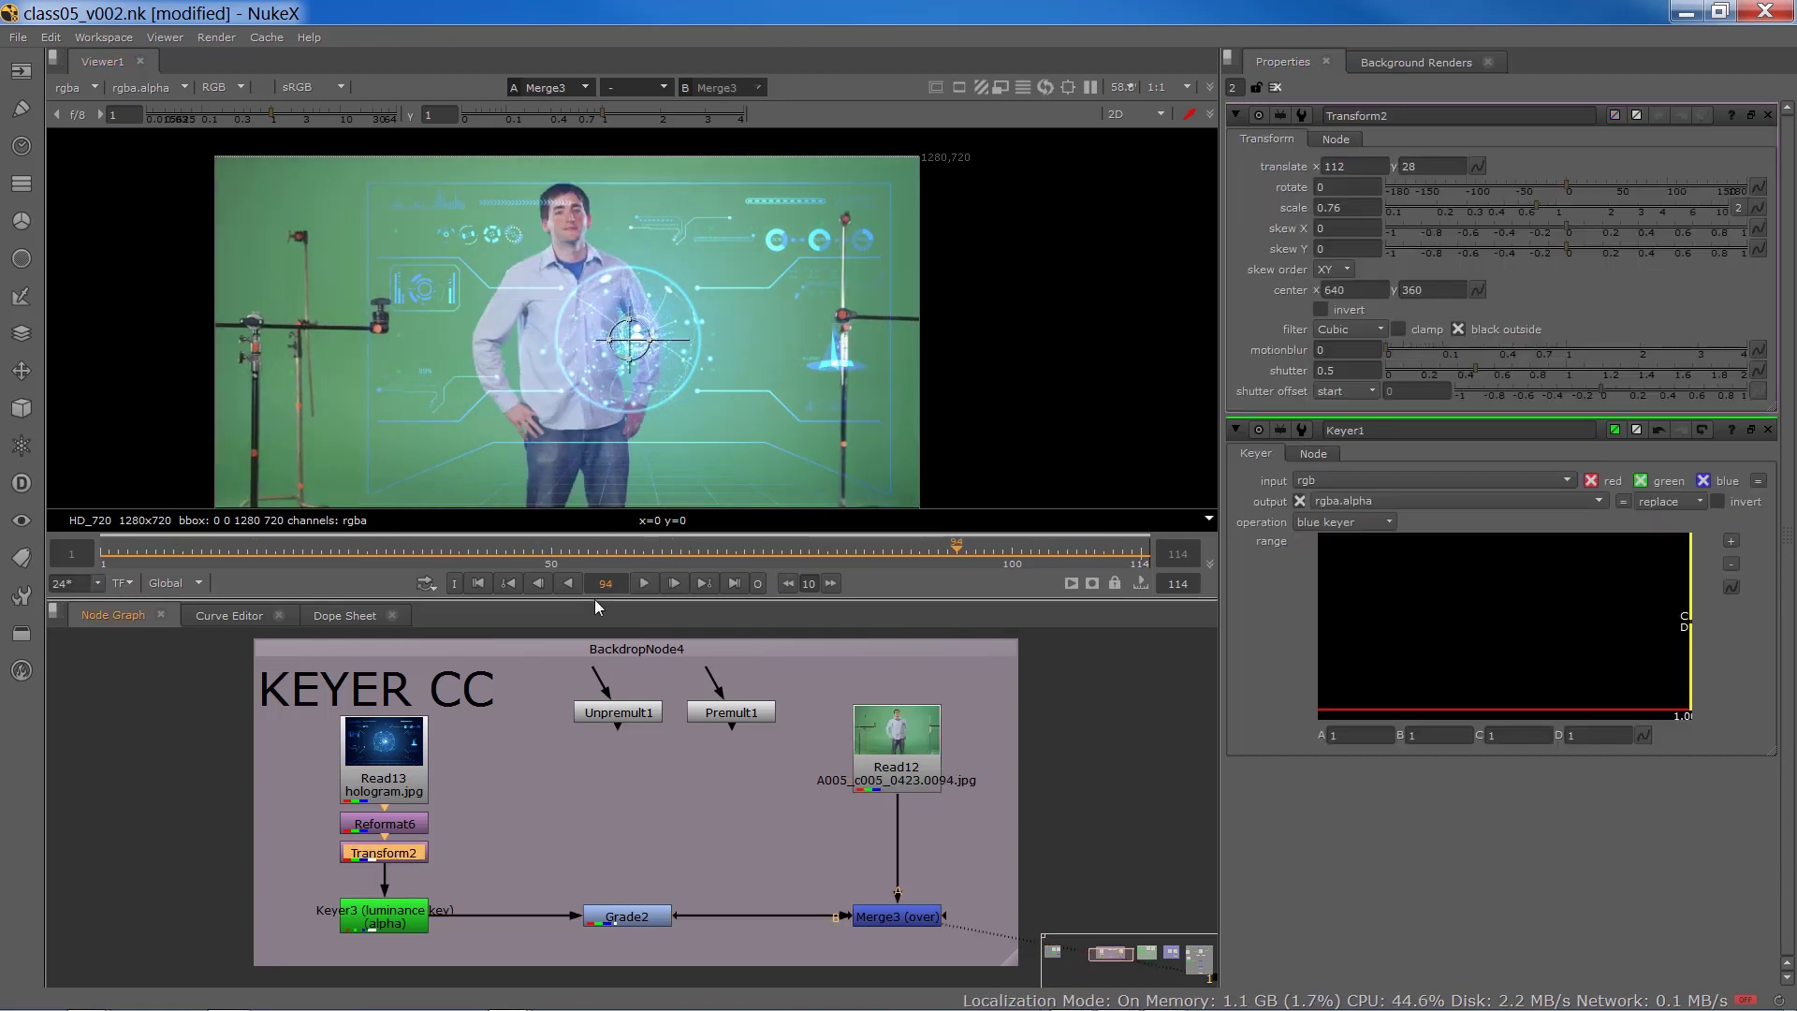
pyautogui.click(578, 558)
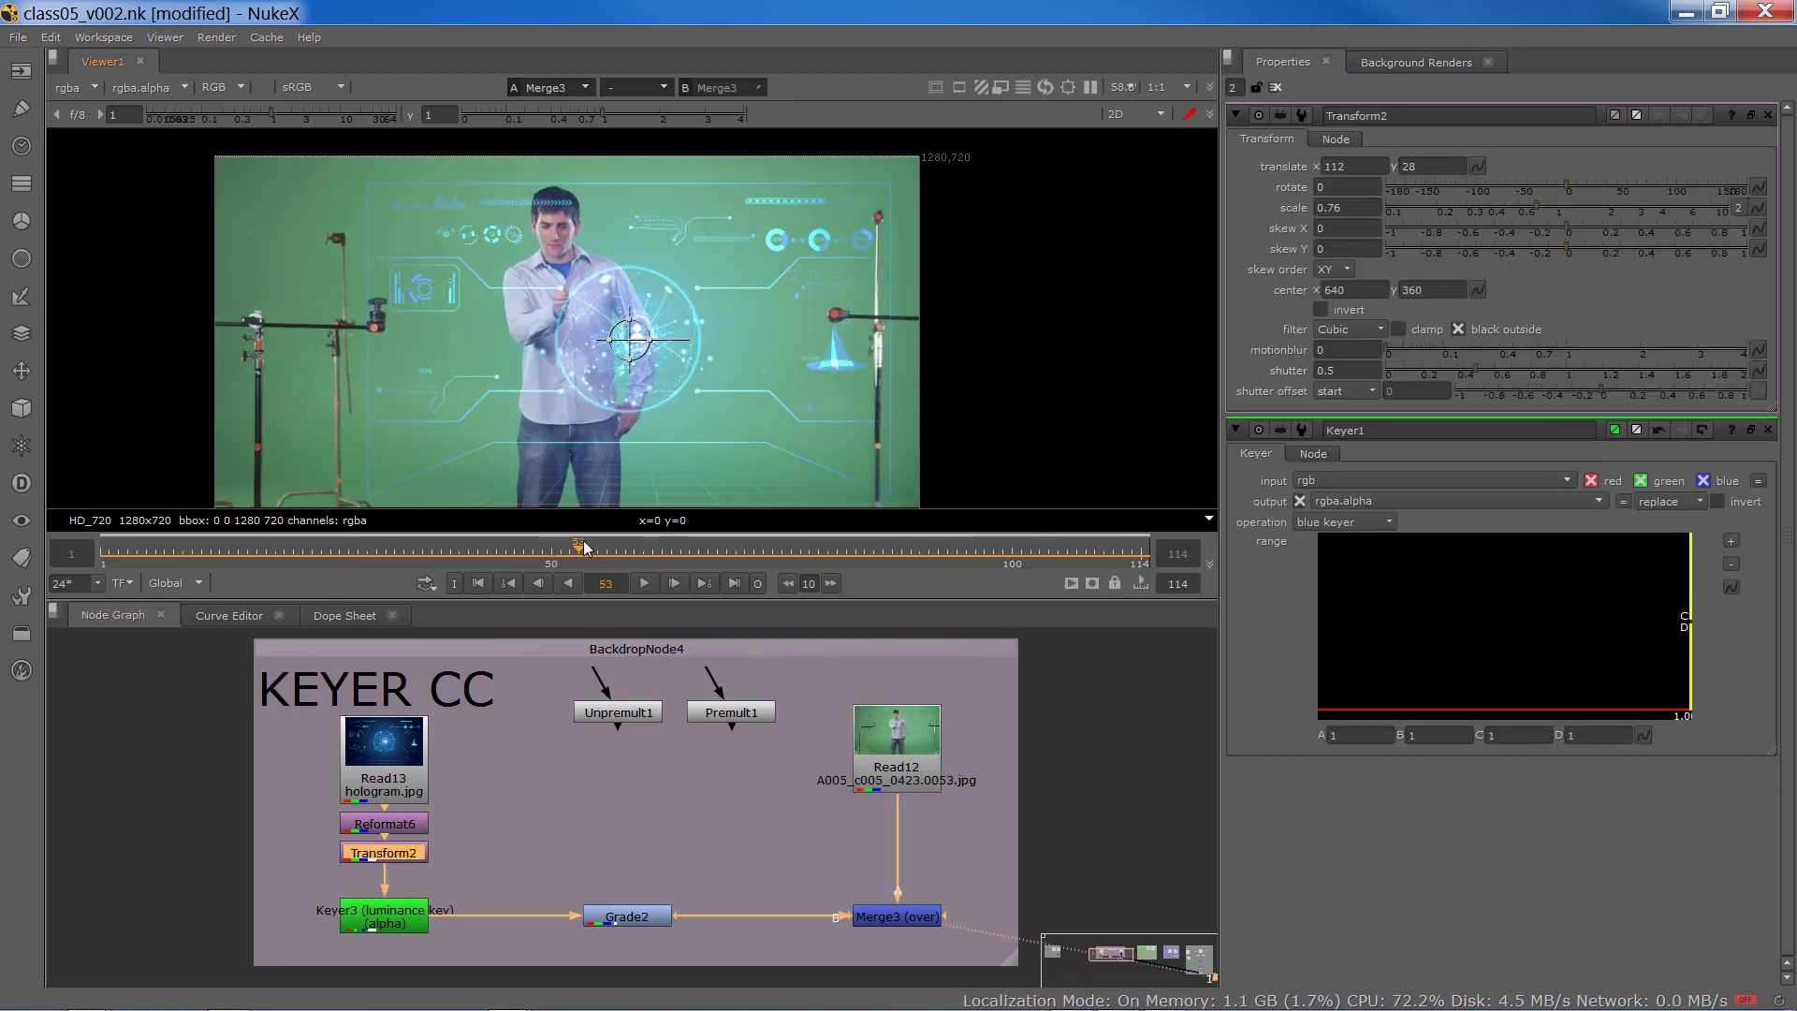
pyautogui.moveTo(1543, 212); pyautogui.dragTo(1526, 213)
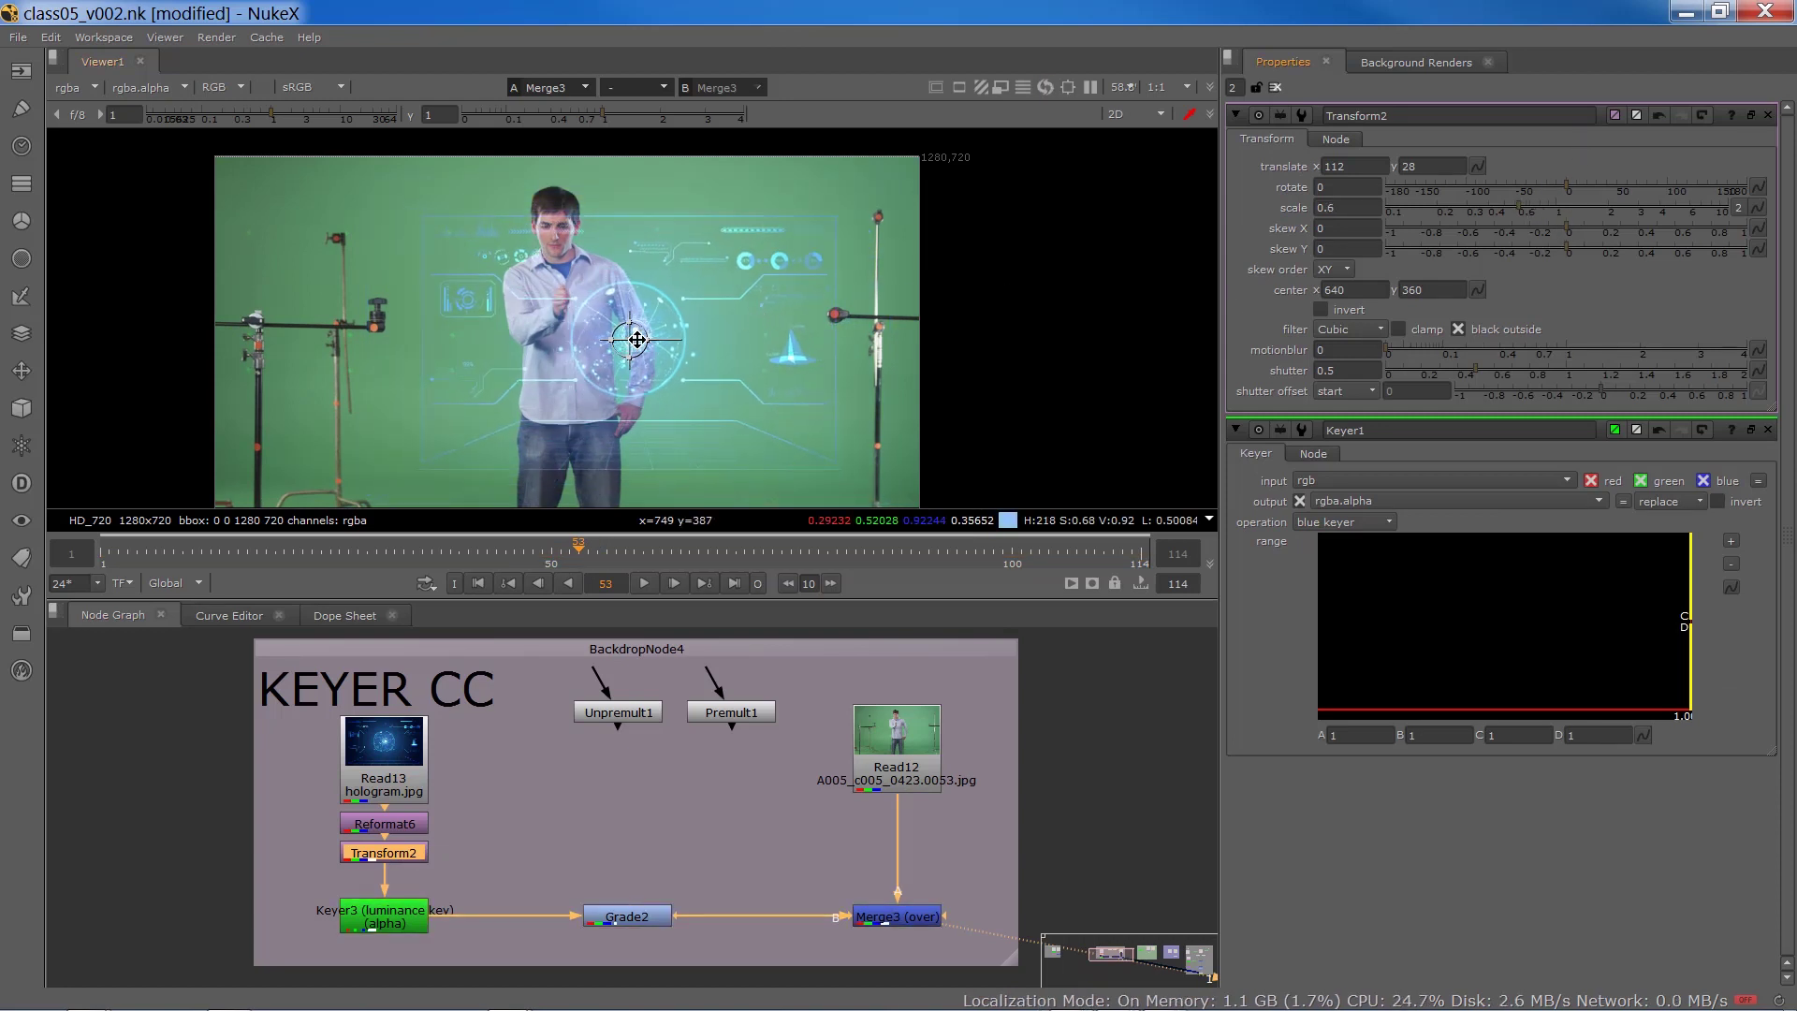
pyautogui.moveTo(646, 339); pyautogui.dragTo(704, 338)
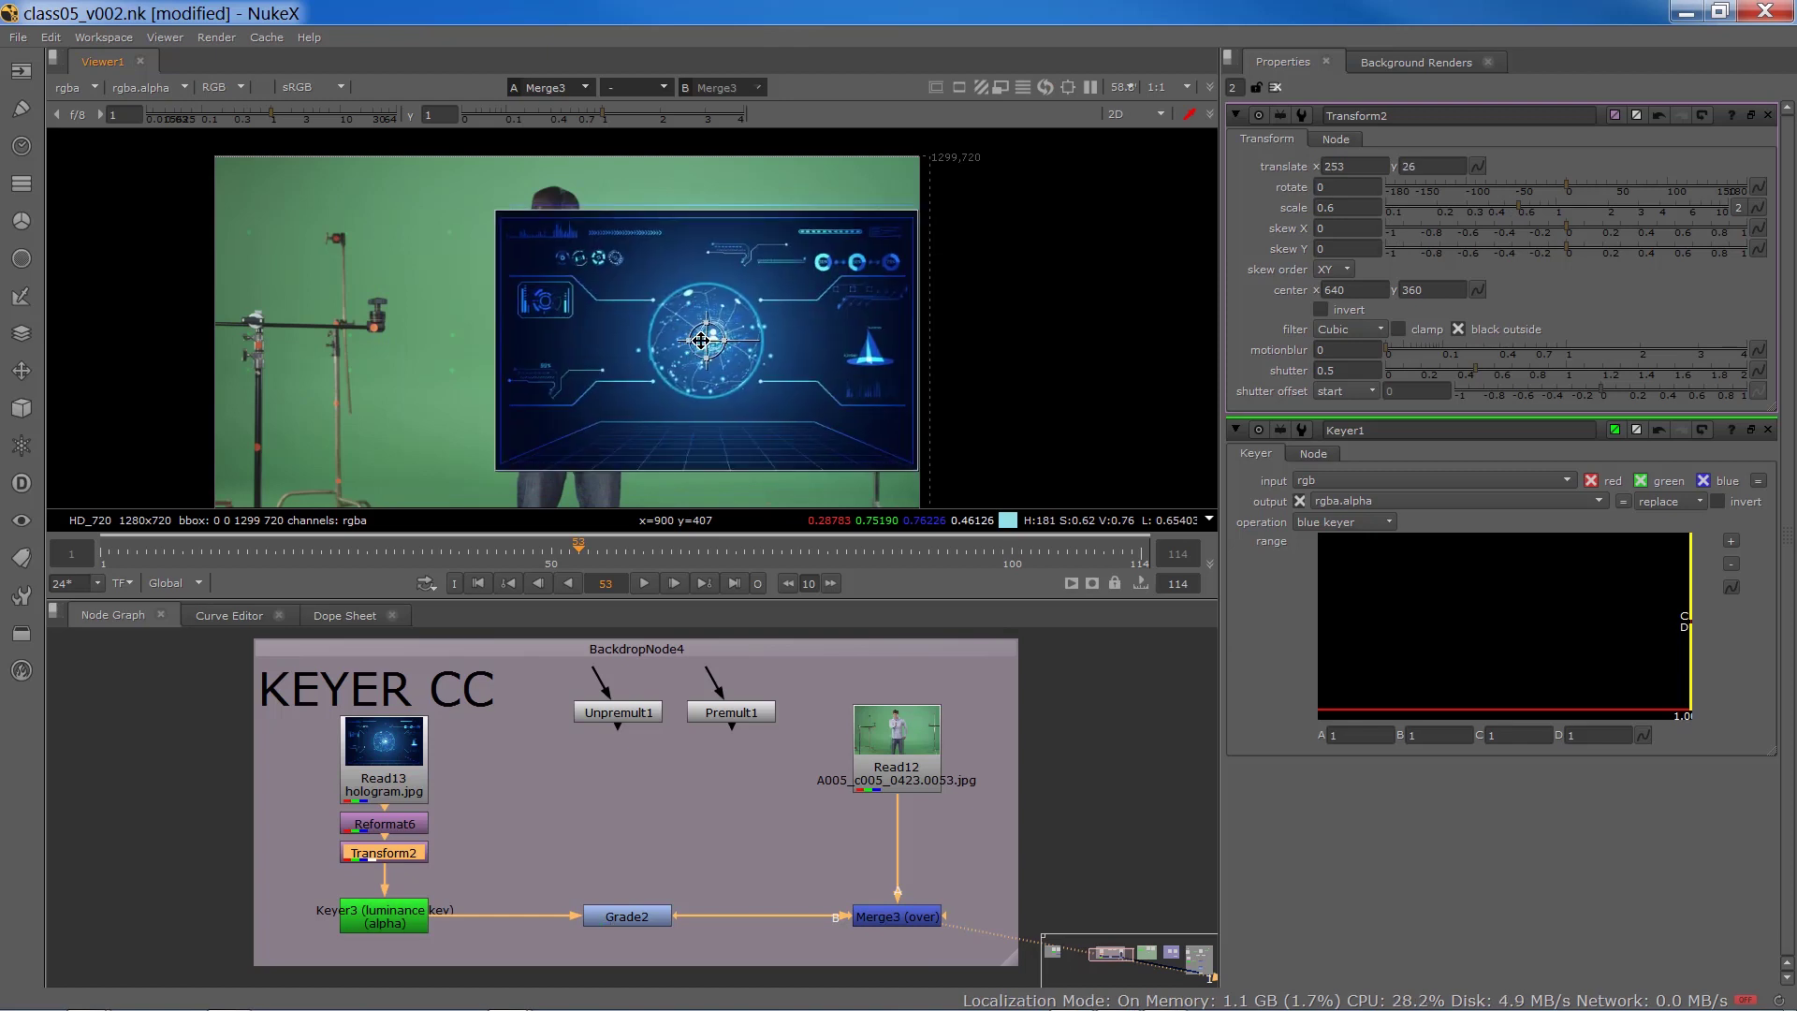
# - Key the translate at frame 53, move the hologram right at frame 63, and play from frame 50
pyautogui.click(1477, 165)
pyautogui.click(1521, 175)
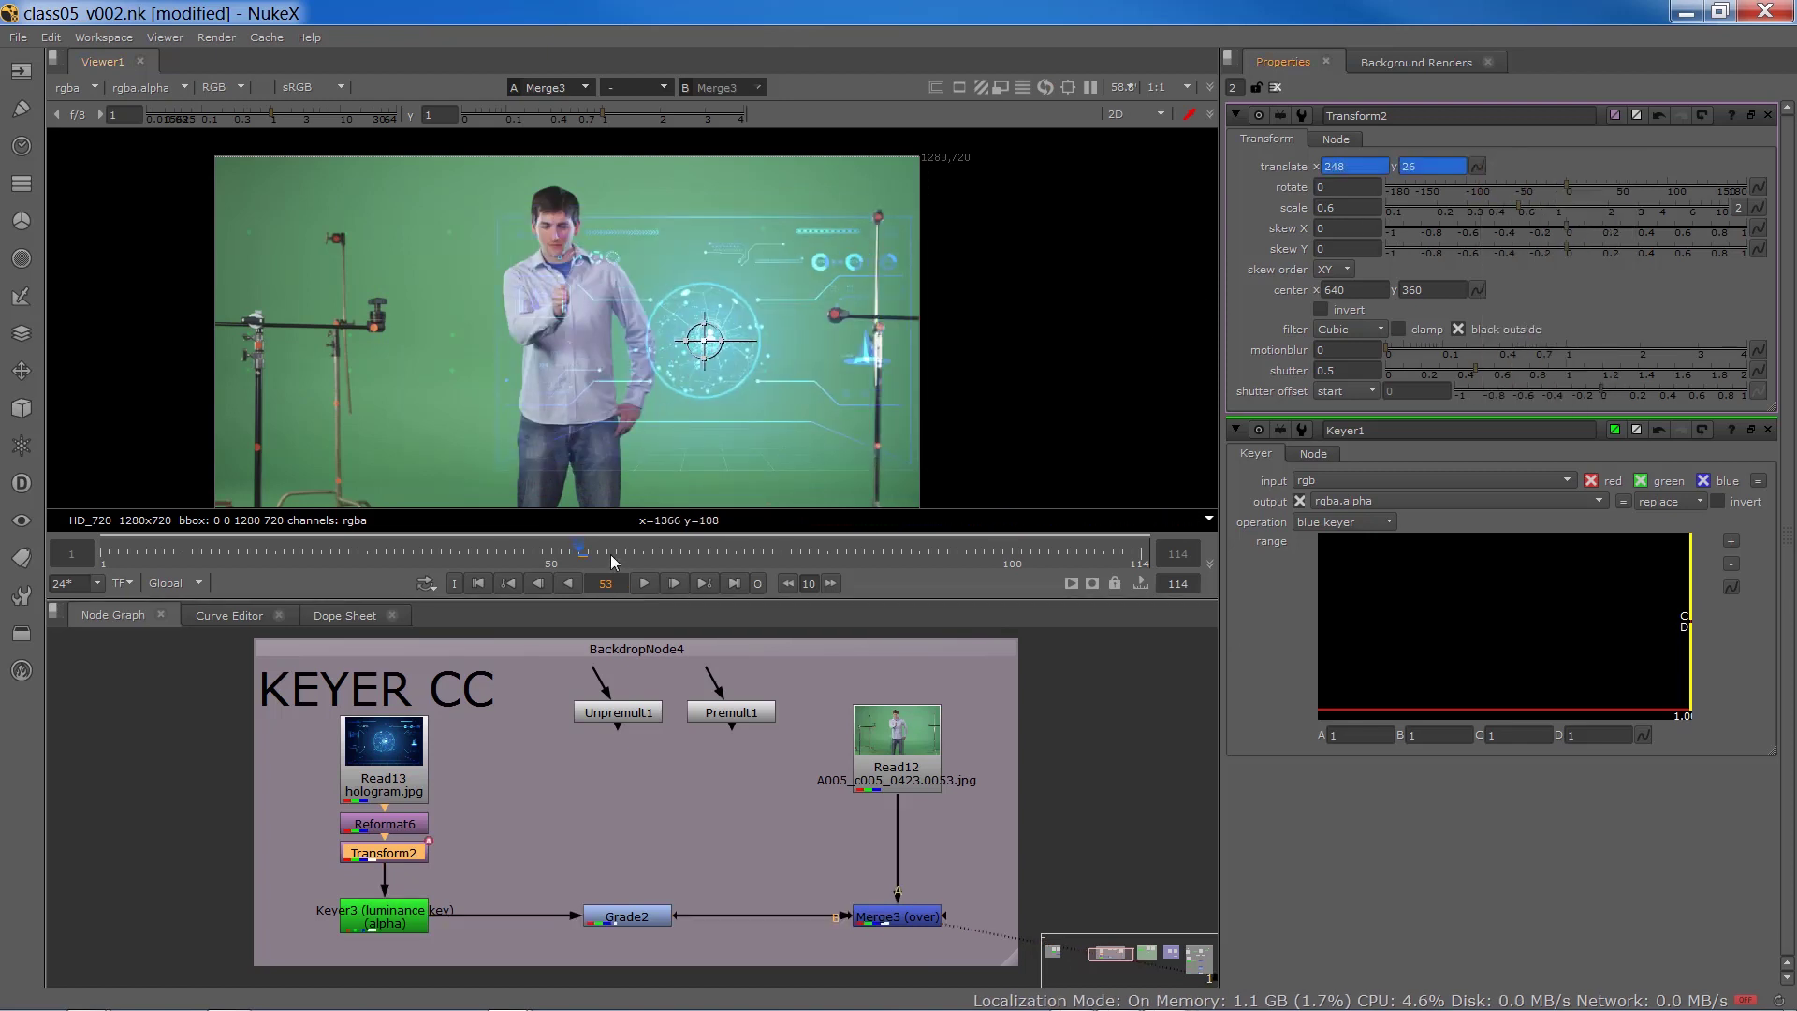
pyautogui.moveTo(605, 556); pyautogui.dragTo(670, 556)
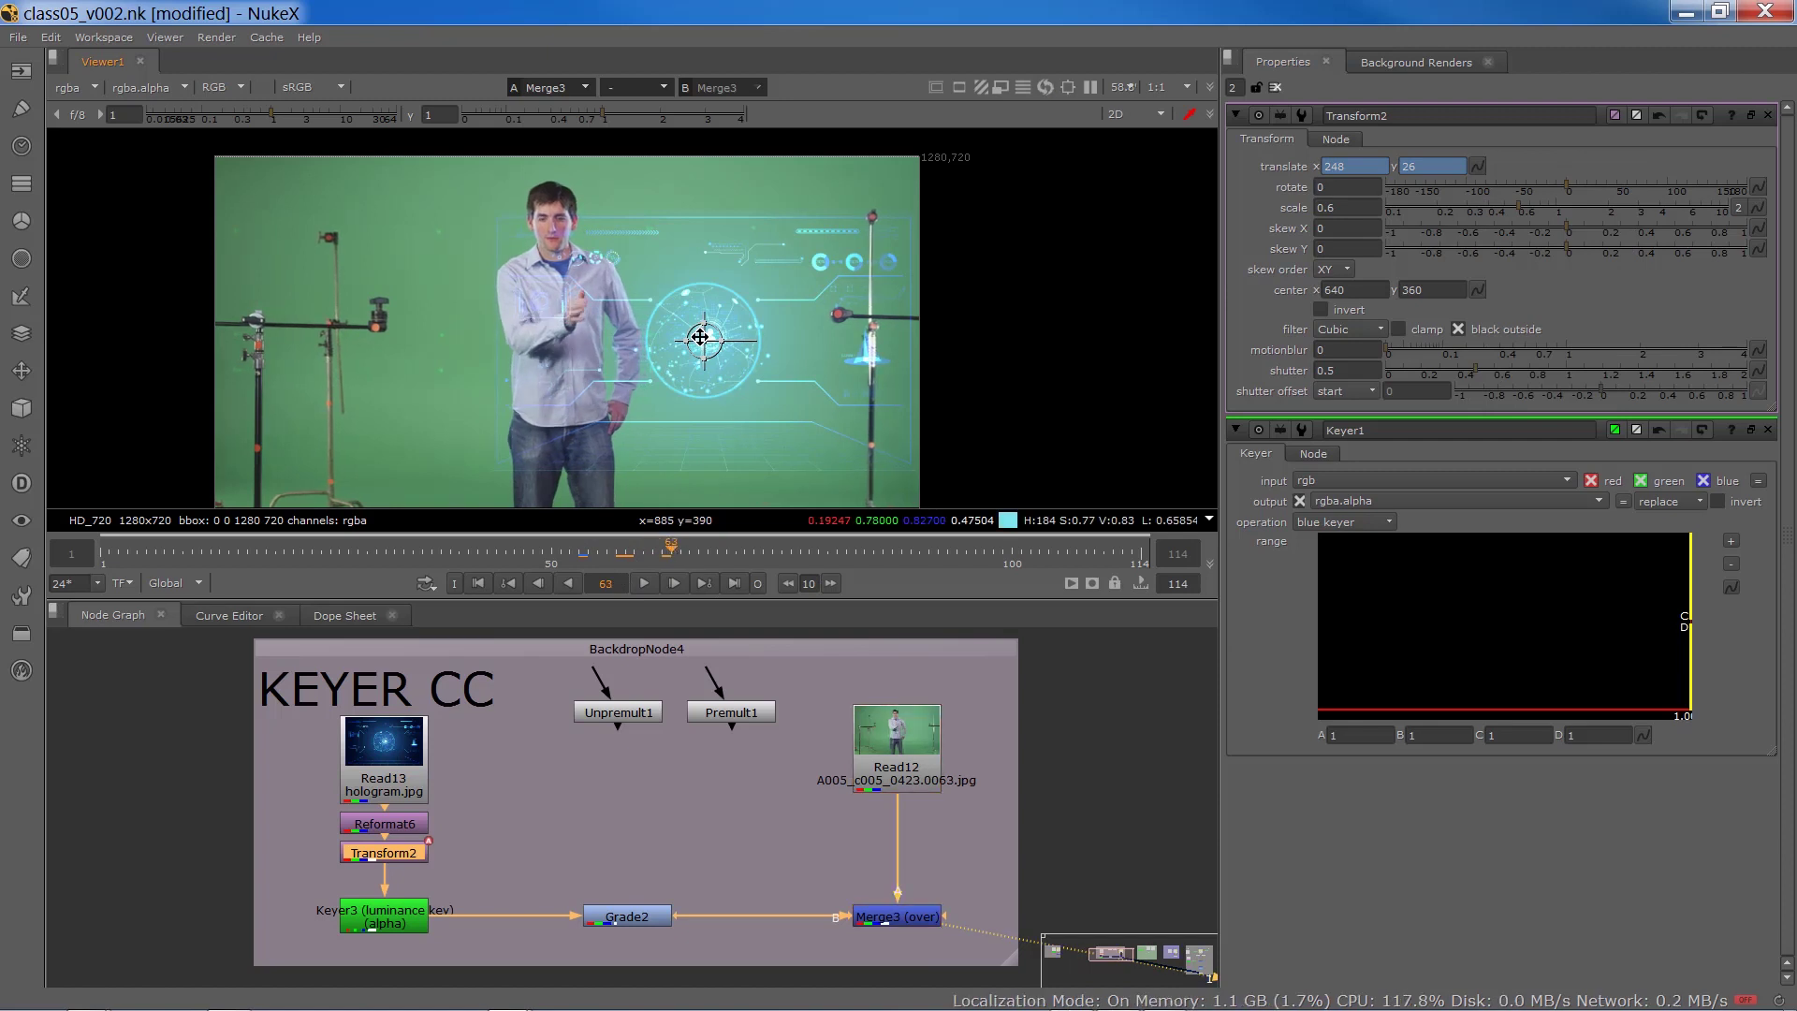
pyautogui.moveTo(700, 337); pyautogui.dragTo(751, 339)
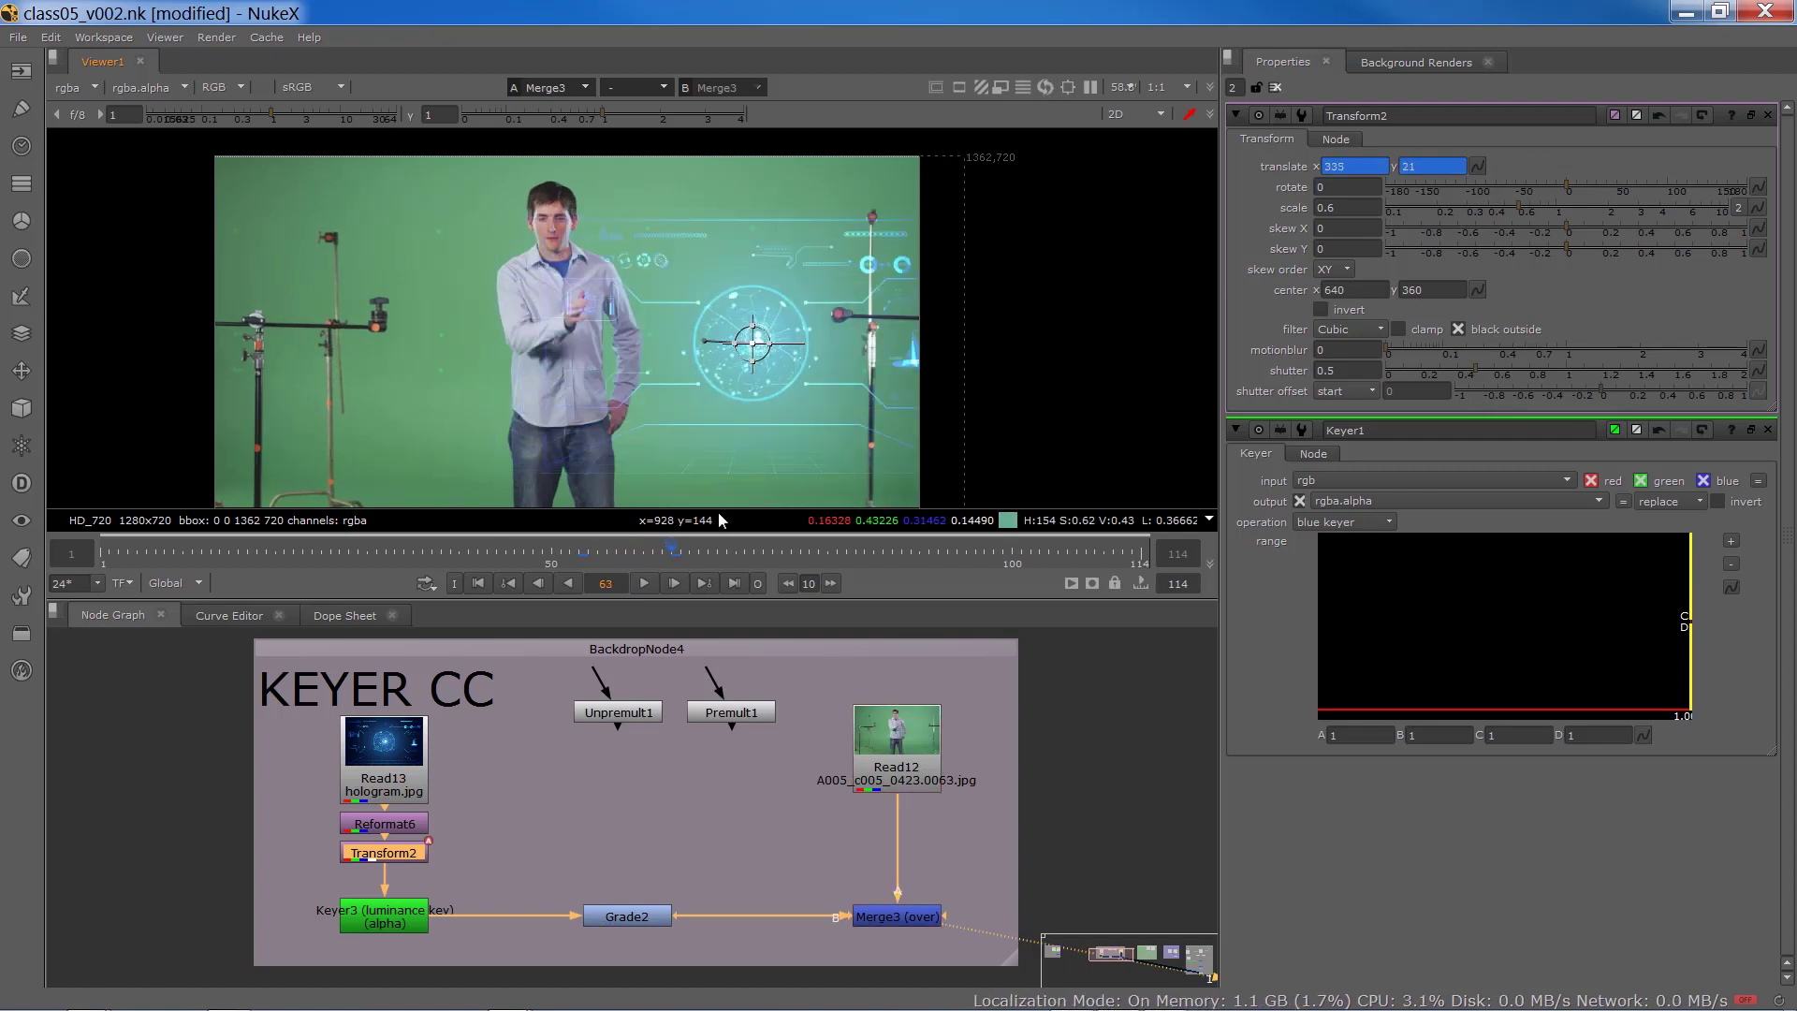
pyautogui.click(552, 553)
pyautogui.click(644, 583)
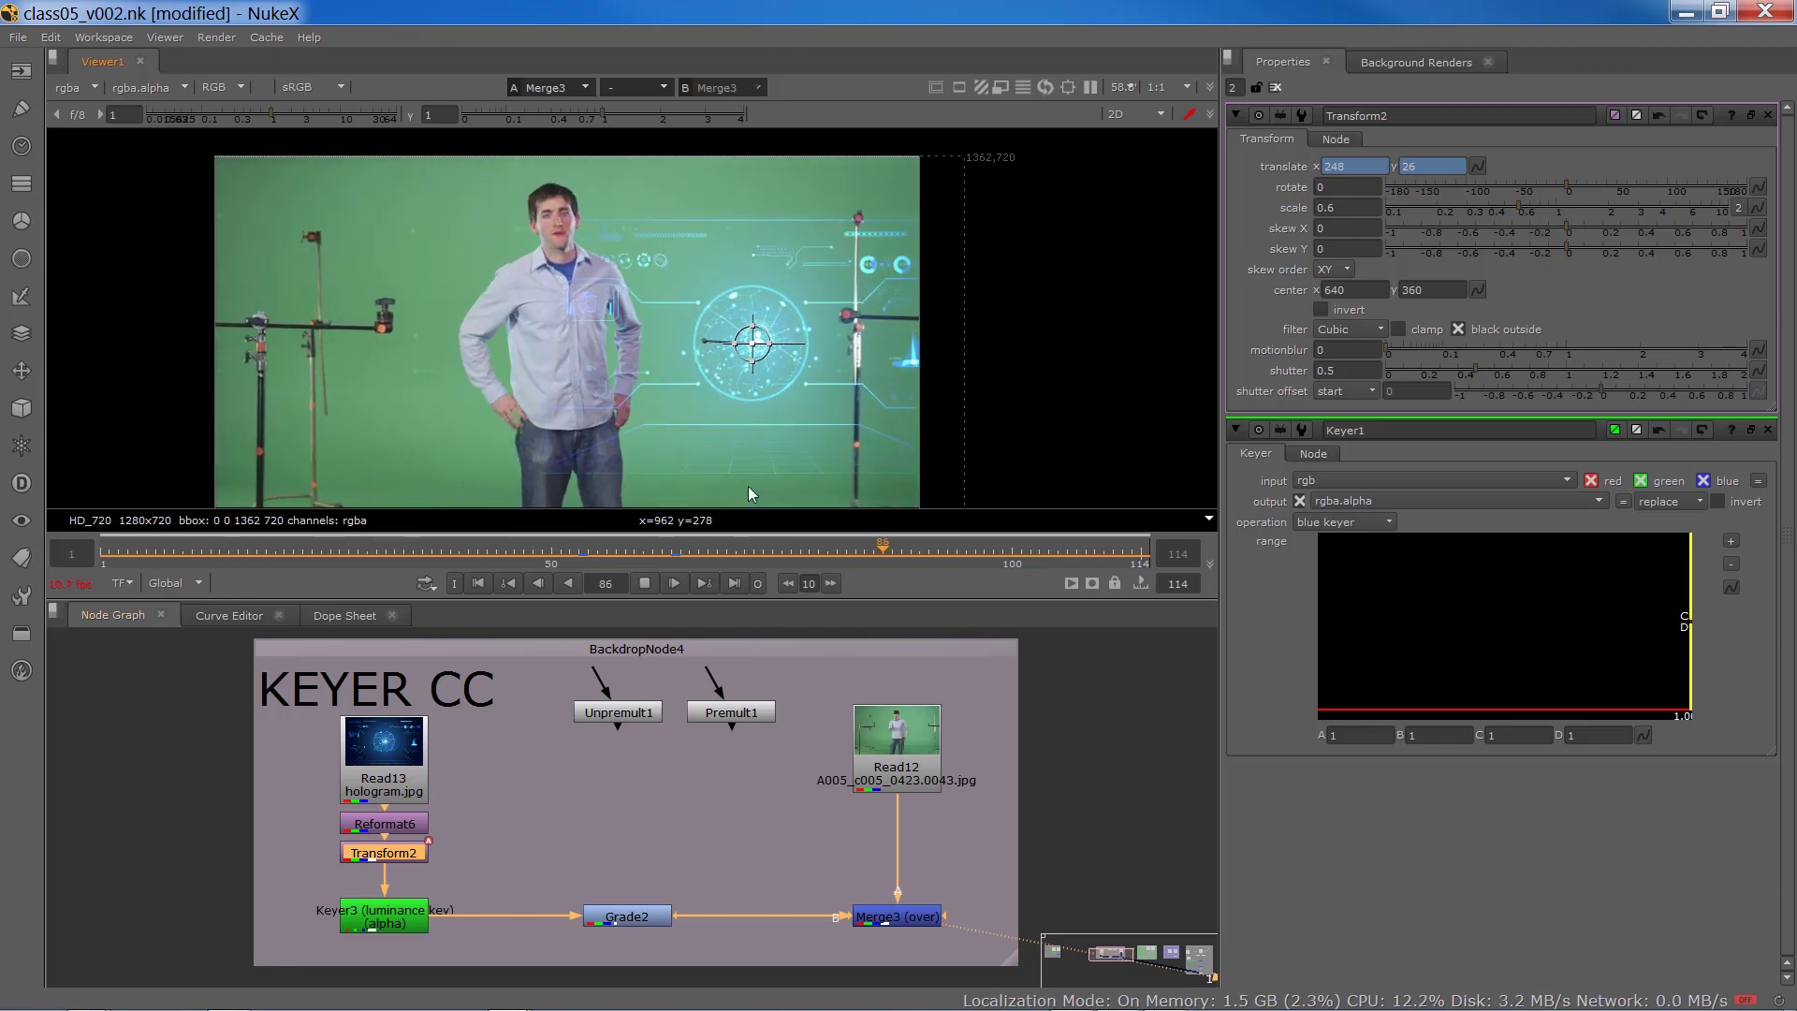
# - Stop playback at frame 104 and check the connections of Grade2 and Merge3
pyautogui.click(644, 583)
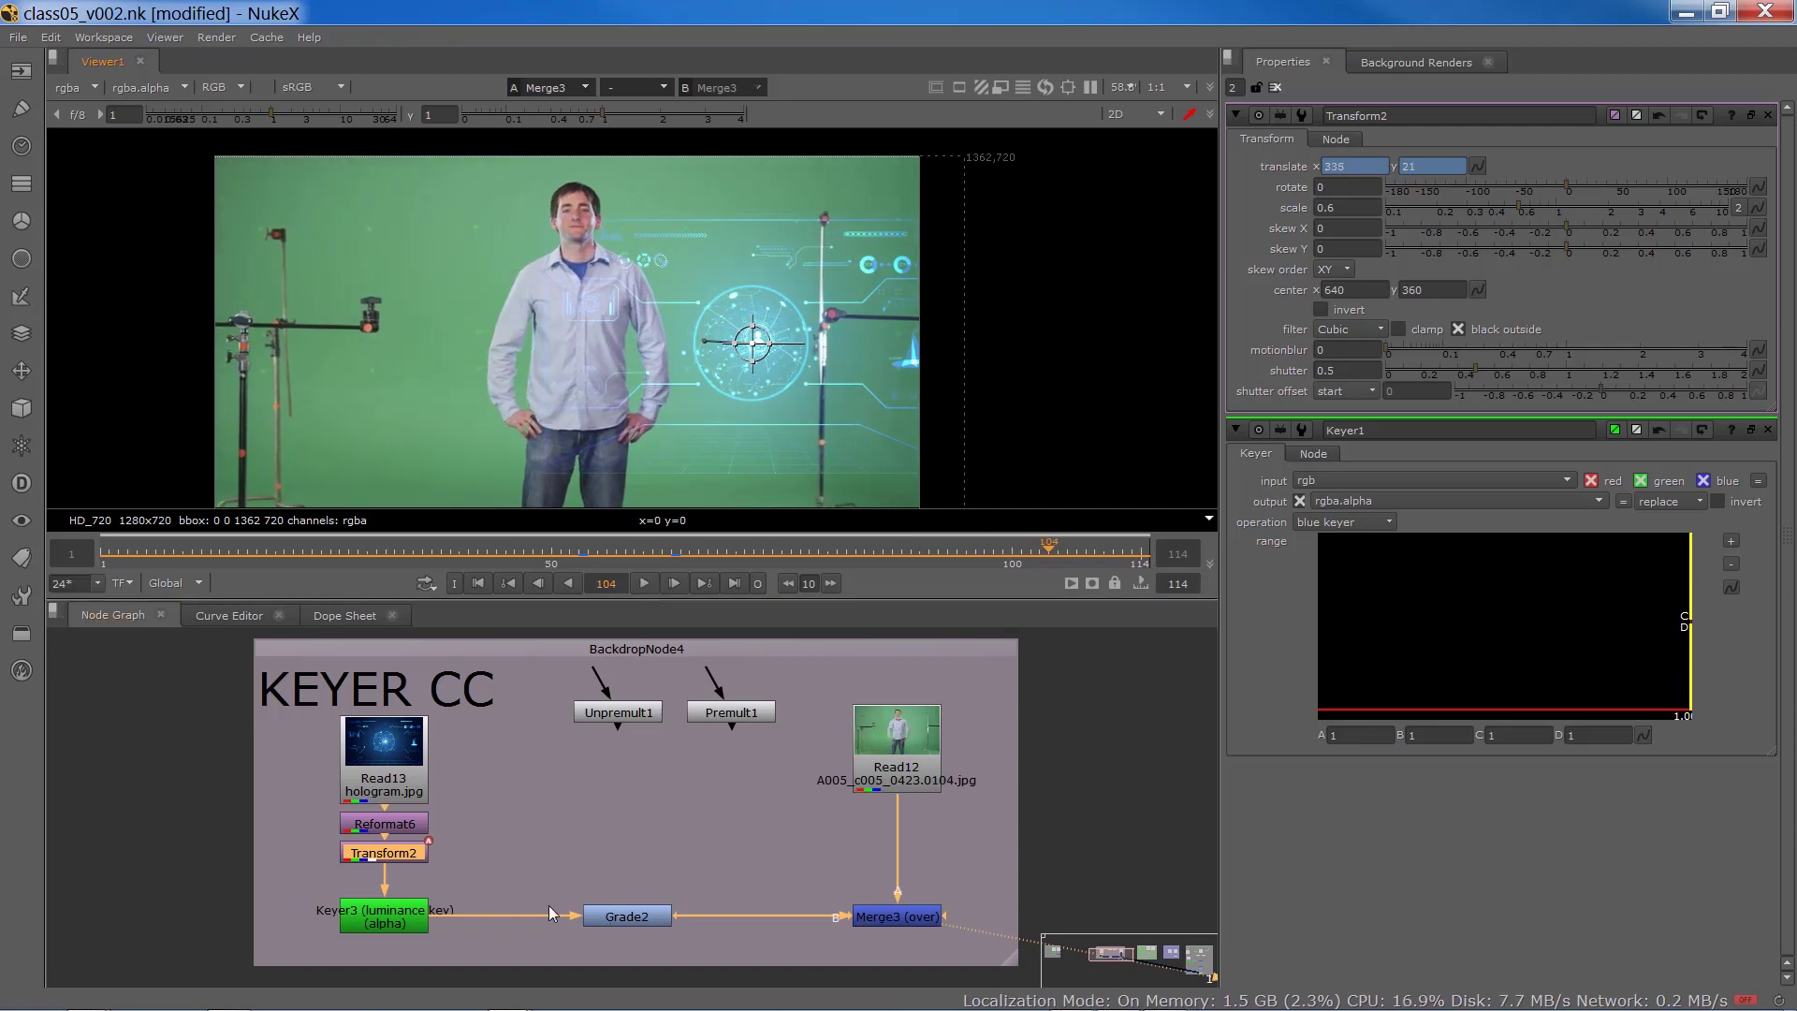
pyautogui.click(619, 918)
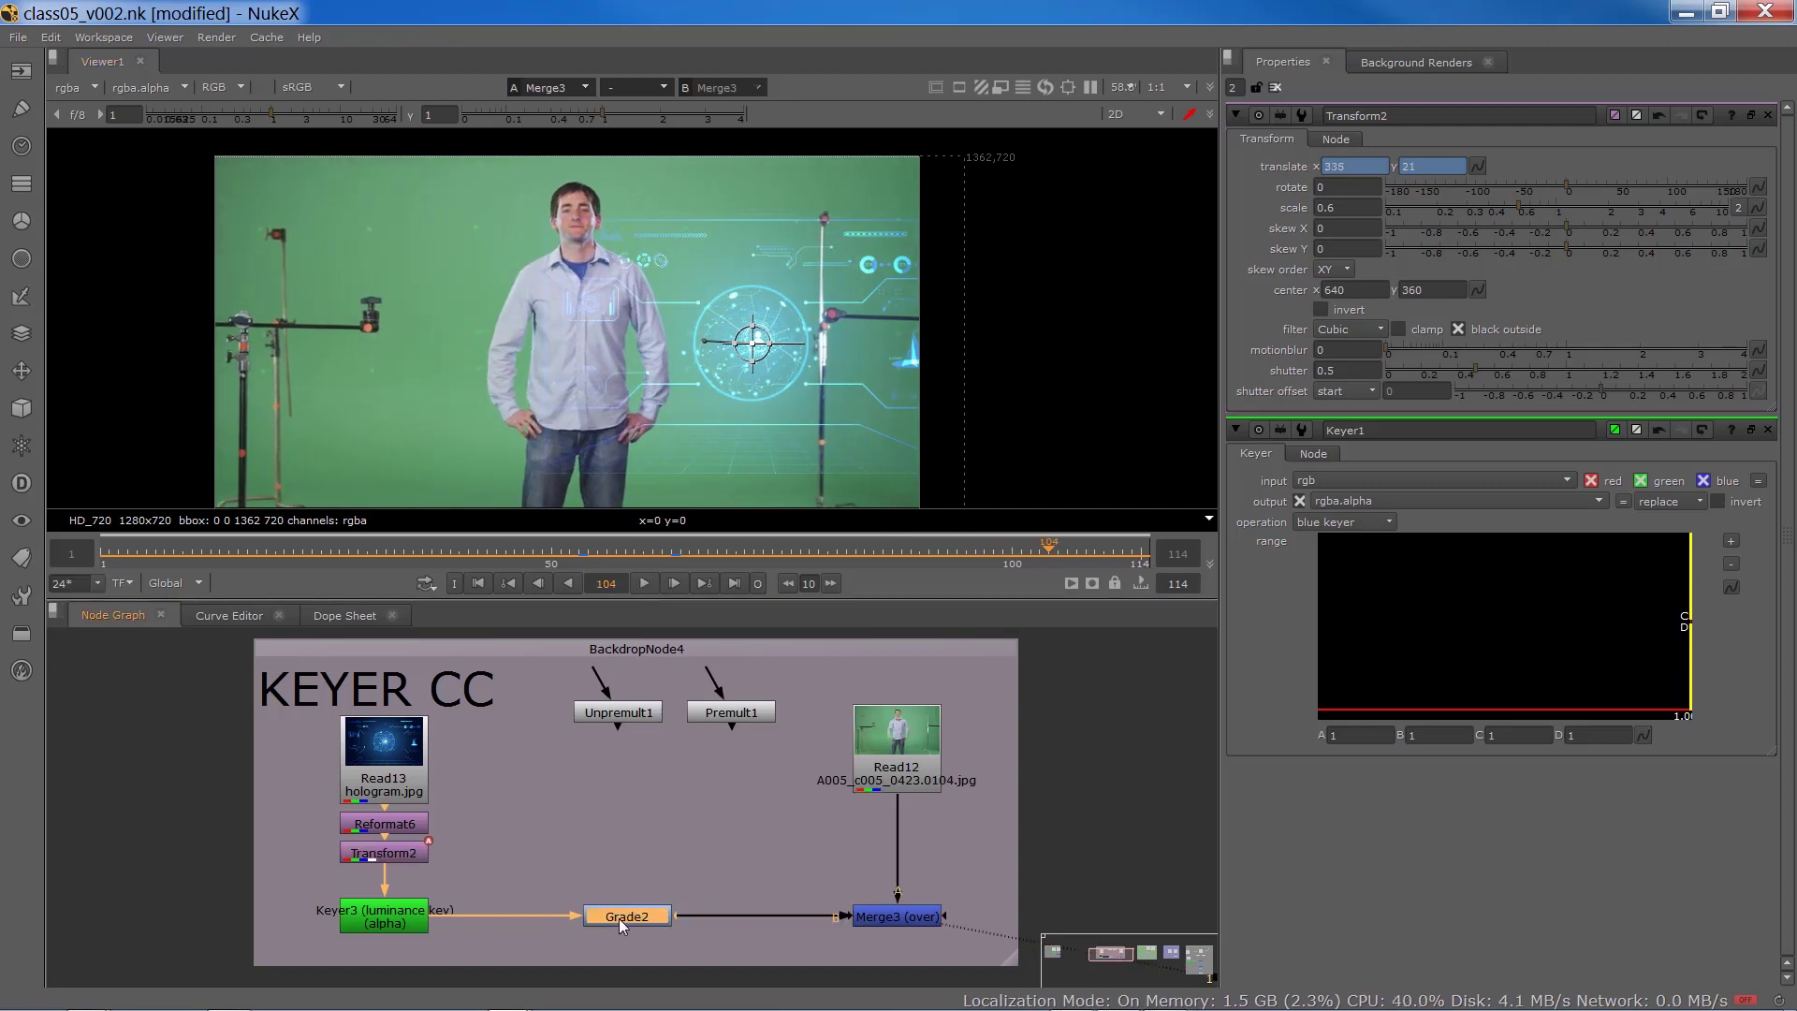
pyautogui.click(898, 921)
pyautogui.click(898, 936)
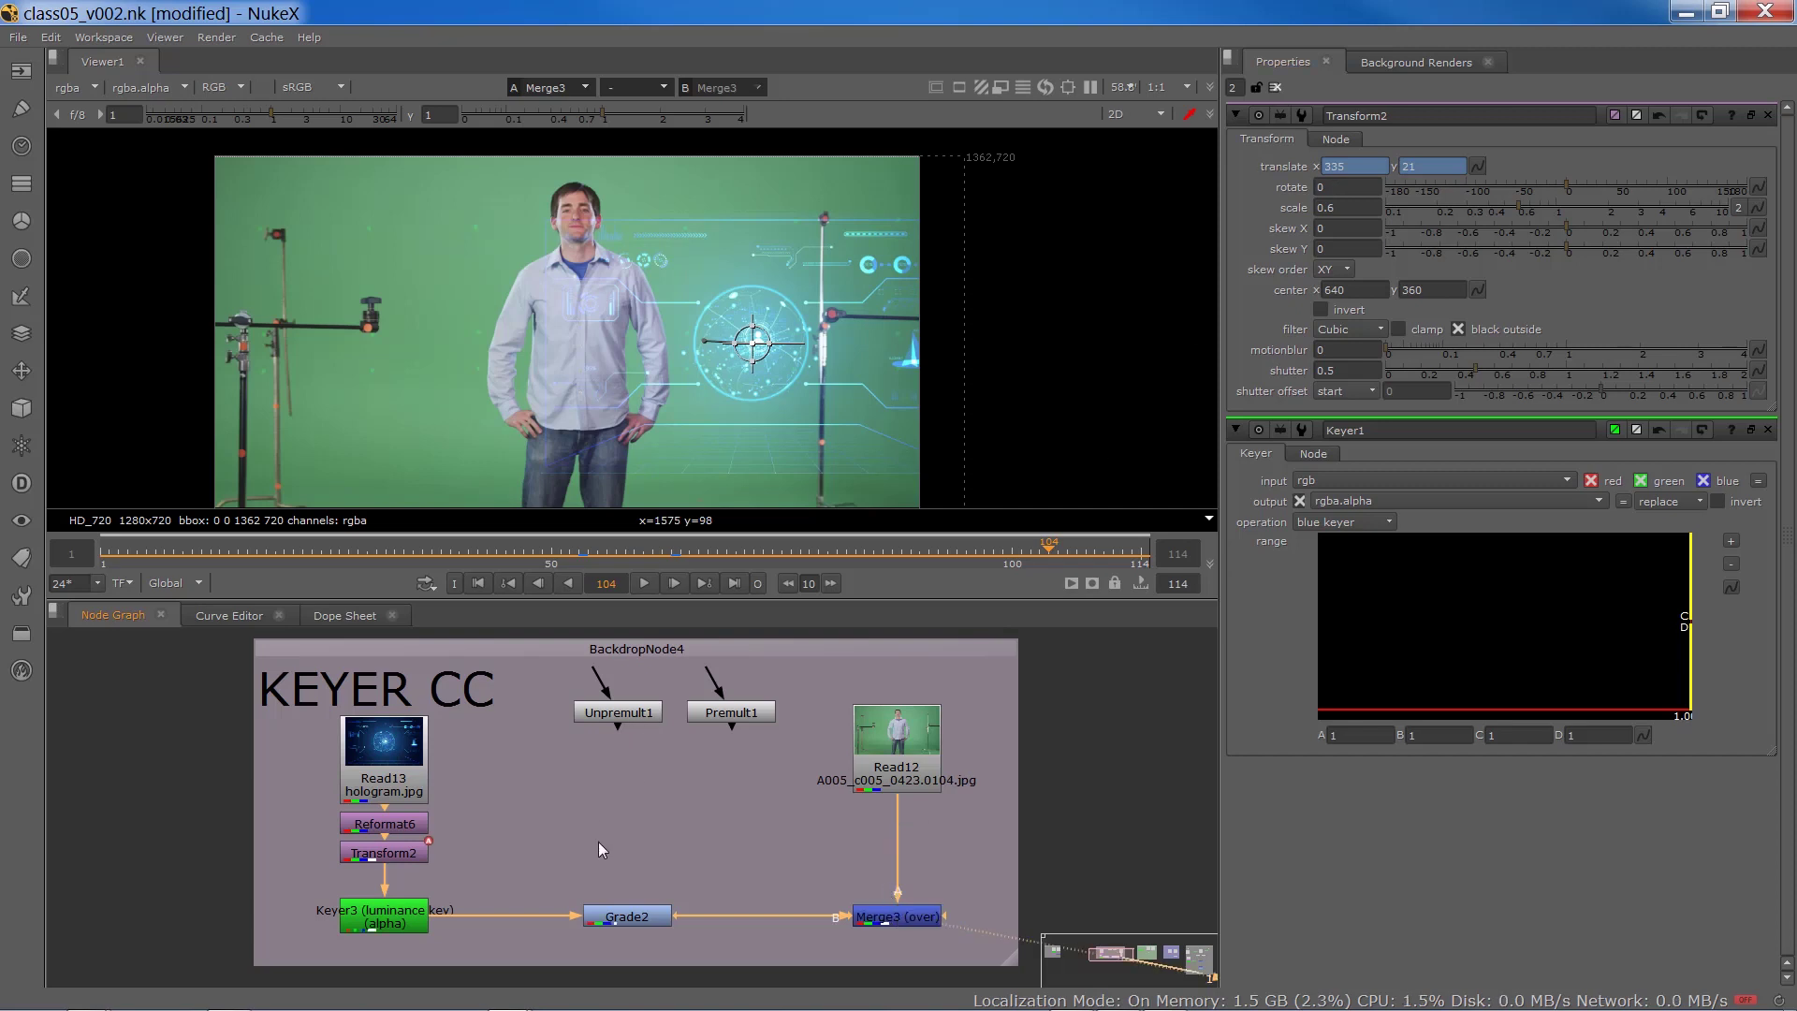
# - Try raising Grade2's lift and multiply, then reset lift to 0 and multiply to 1
pyautogui.doubleClick(618, 917)
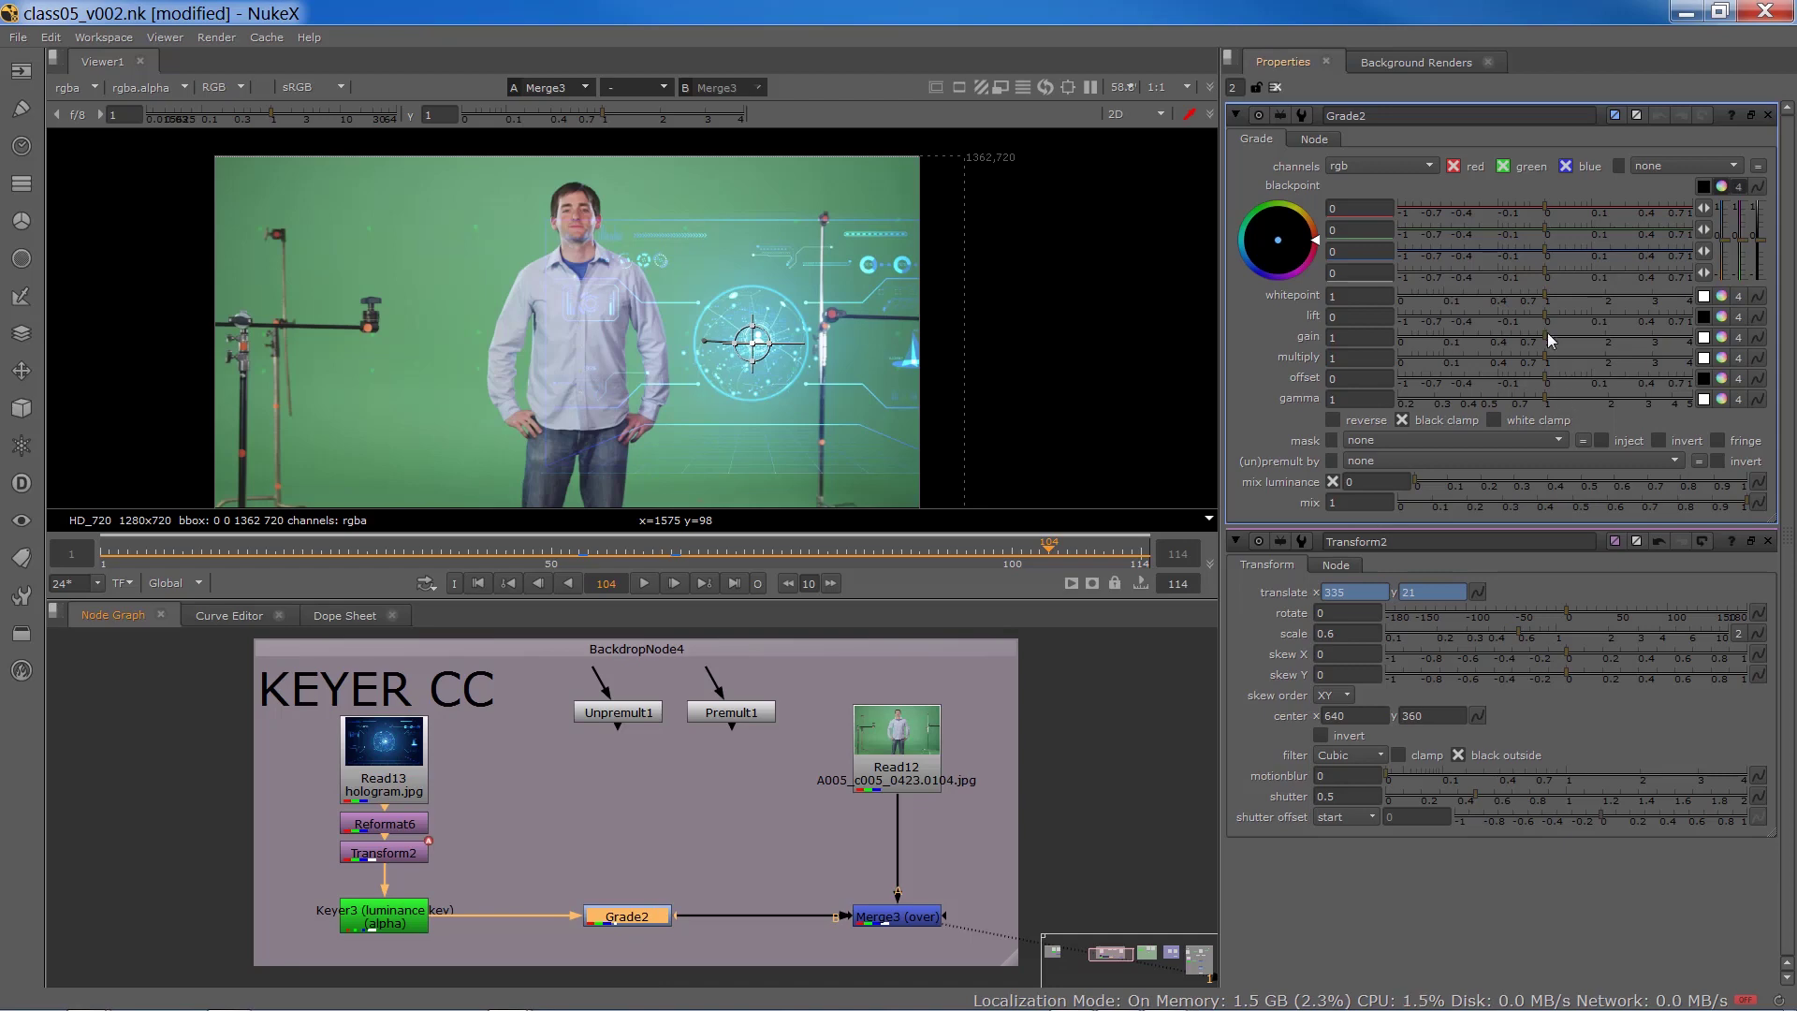
pyautogui.moveTo(1546, 358); pyautogui.dragTo(1593, 333)
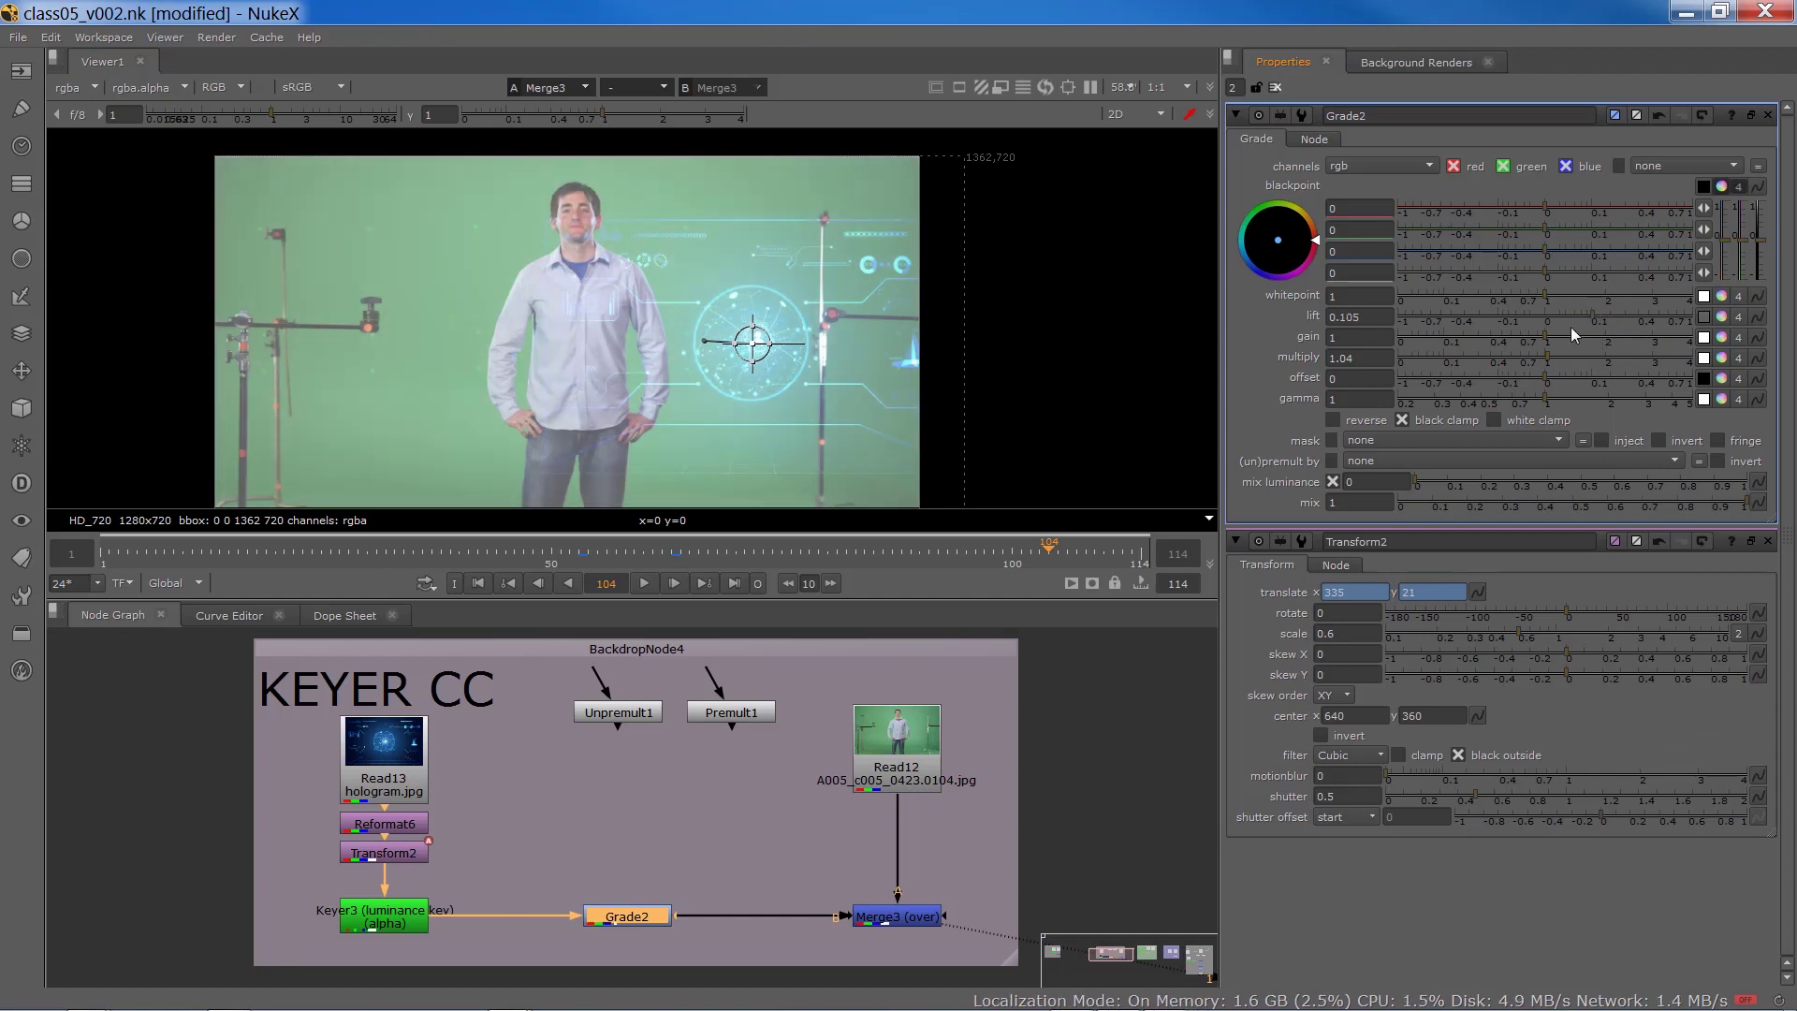
pyautogui.click(1547, 314)
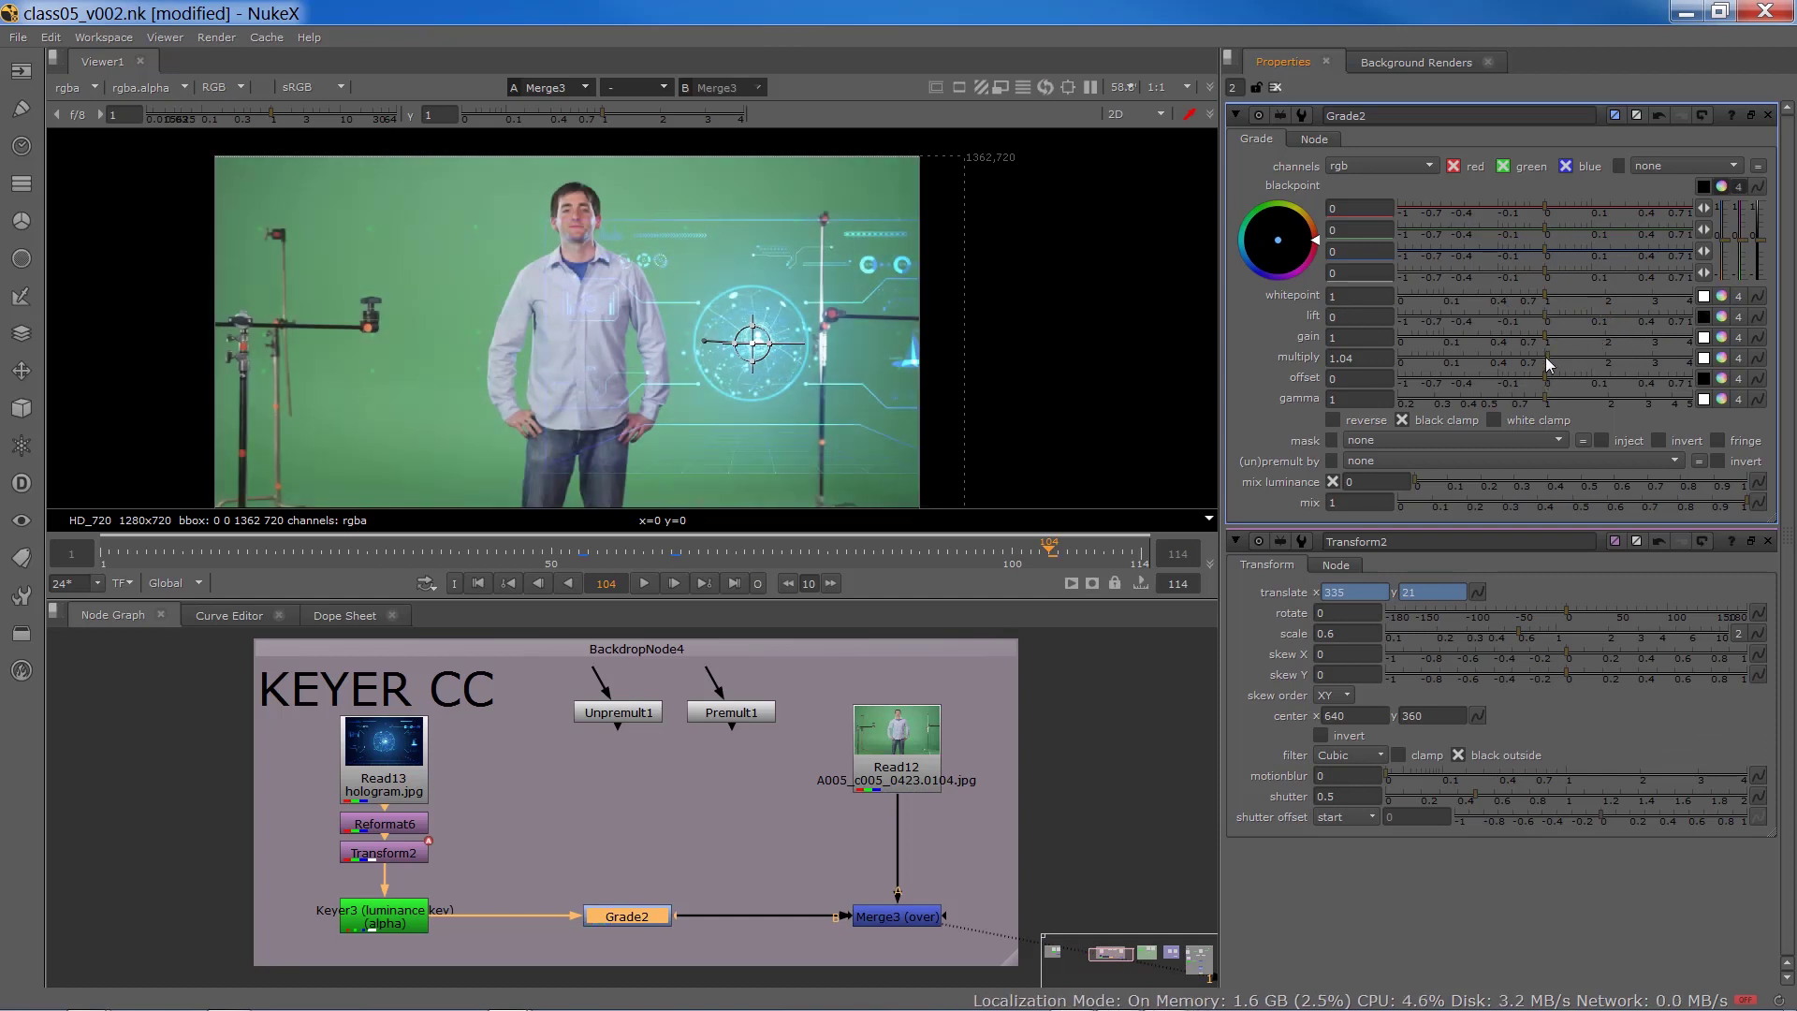
pyautogui.click(1547, 357)
# - Wrap Grade2 with Unpremult1 and Premult1 in the hologram branch and set its lift to 0.28
pyautogui.moveTo(613, 711); pyautogui.dragTo(494, 915)
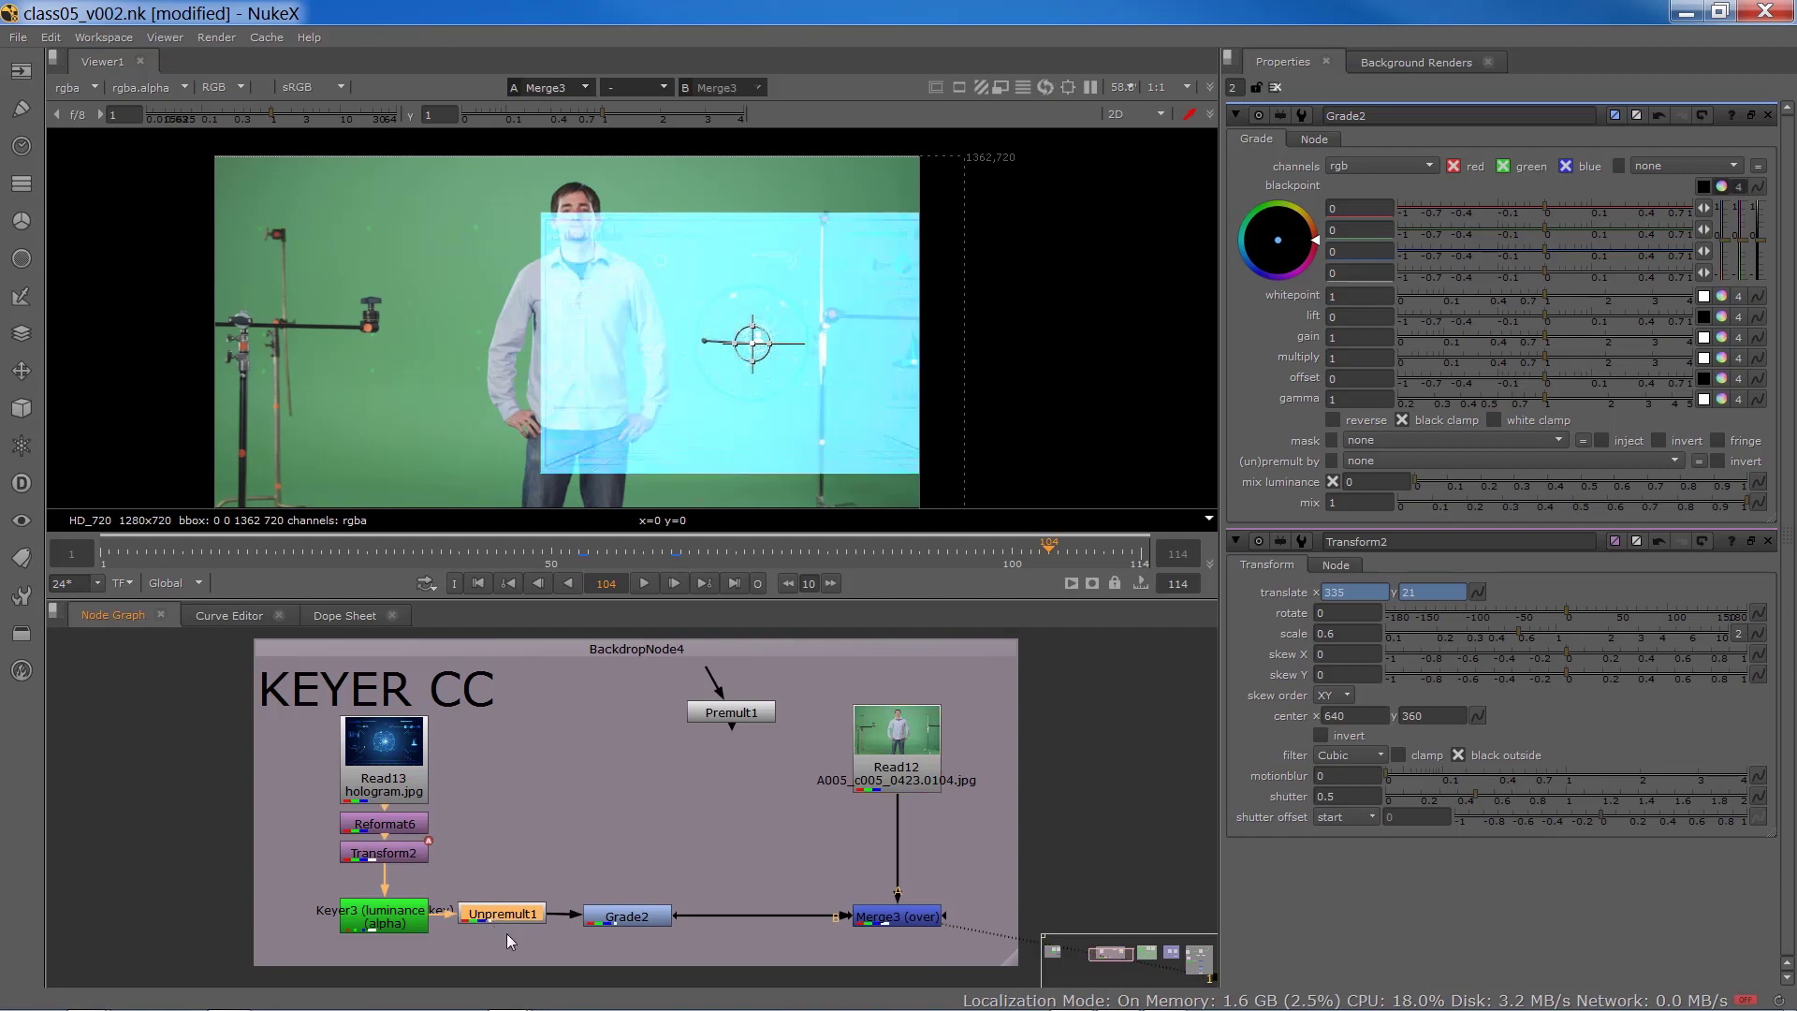
pyautogui.moveTo(715, 711); pyautogui.dragTo(741, 916)
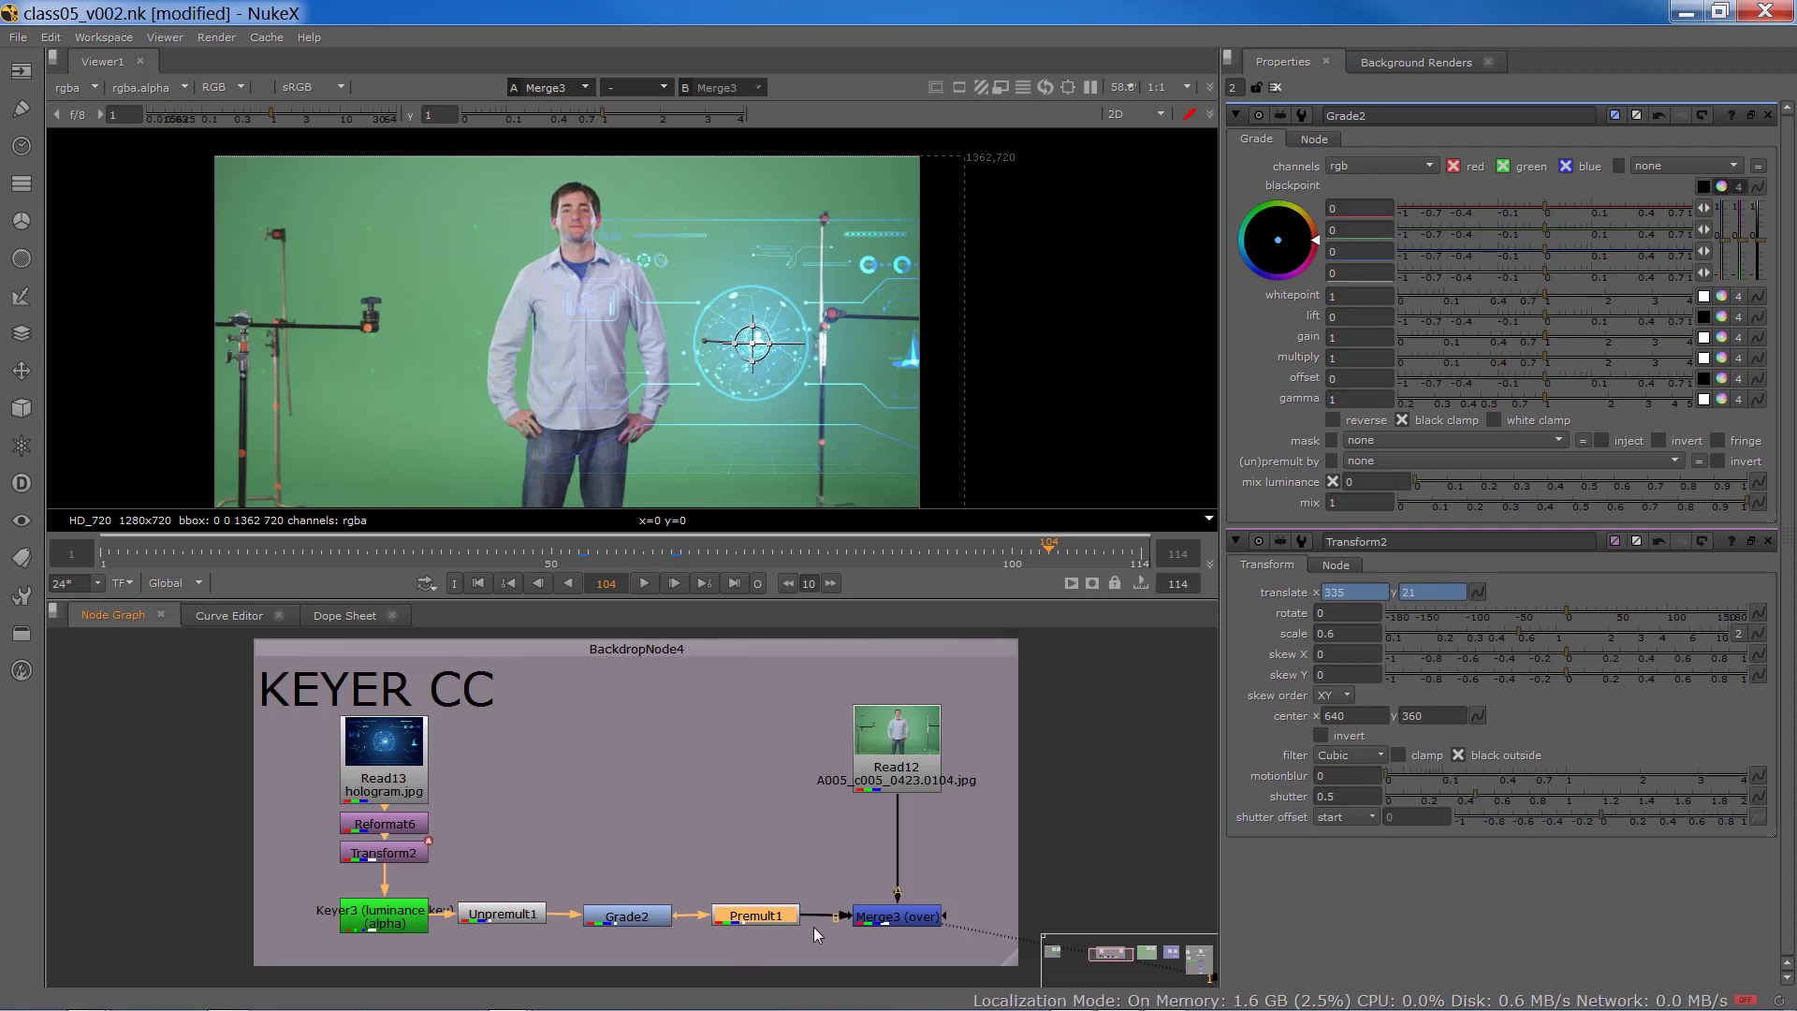
pyautogui.click(632, 922)
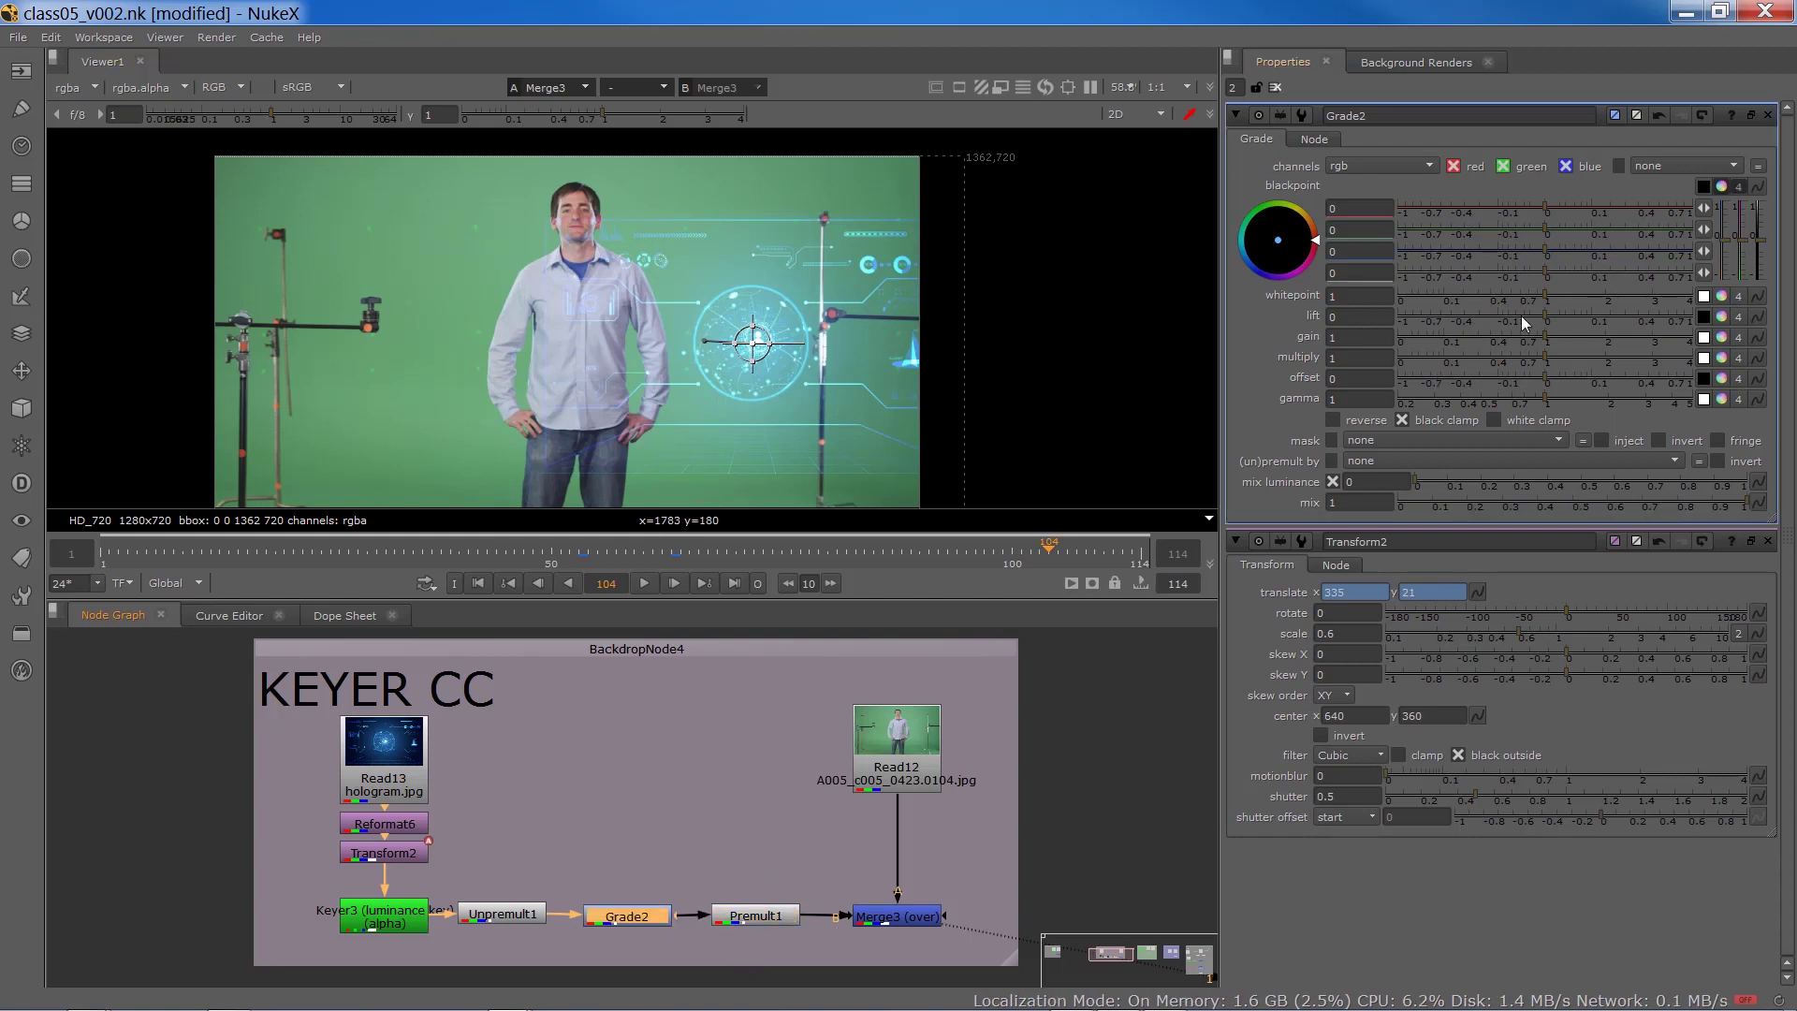
pyautogui.moveTo(1524, 317); pyautogui.dragTo(1691, 316)
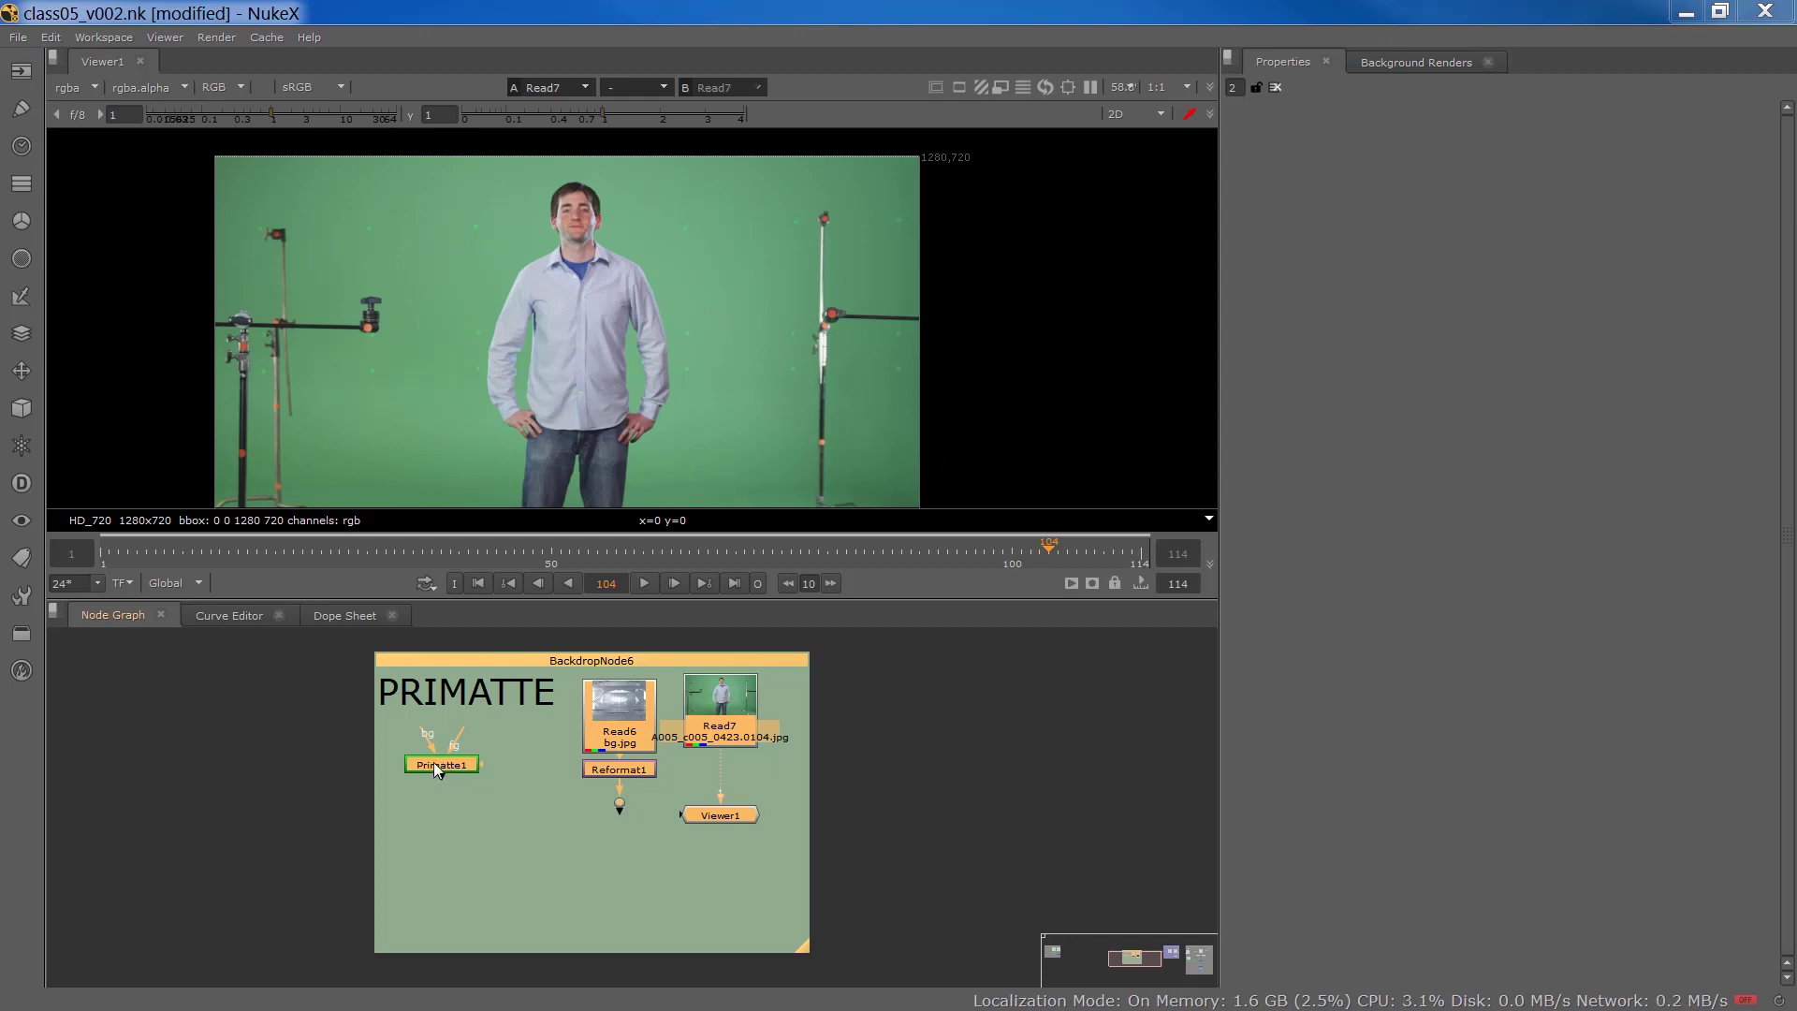
# - Bring the PRIMATTE backdrop into view and drop Primatte1 into the Read7→Viewer1 pipe
pyautogui.moveTo(435, 761); pyautogui.dragTo(444, 762, button='middle')
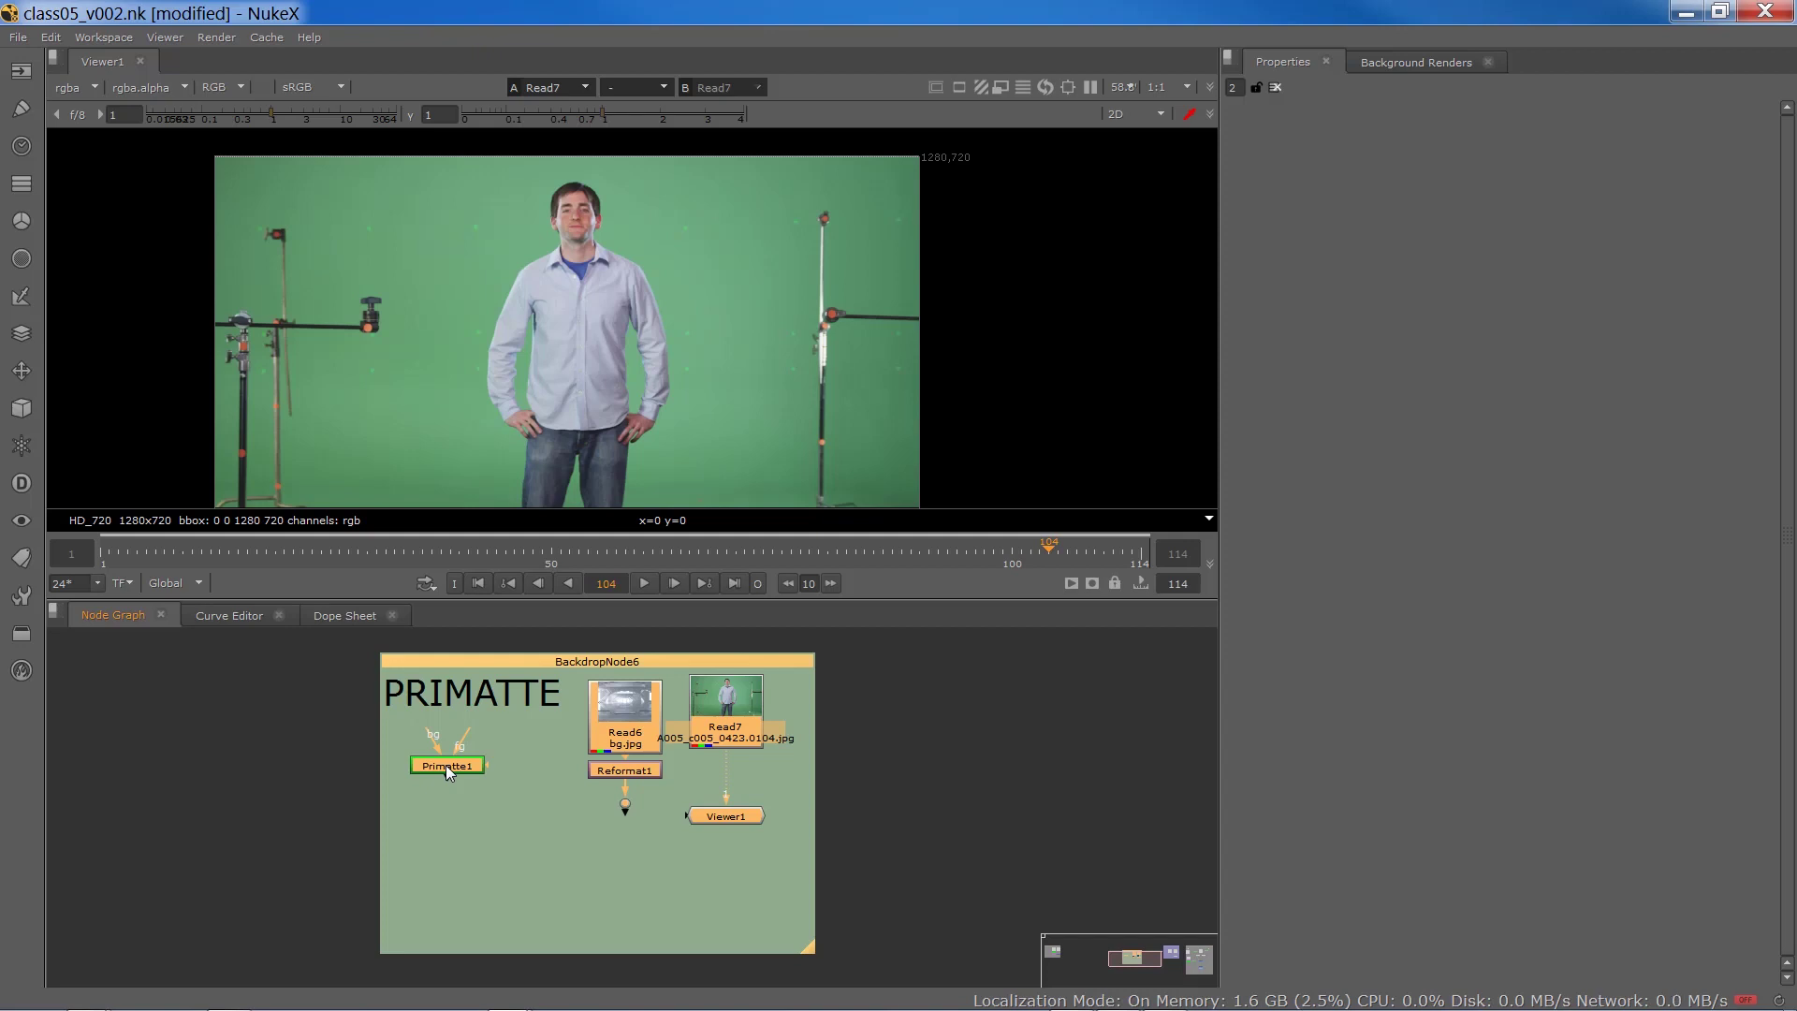
pyautogui.moveTo(445, 766); pyautogui.dragTo(471, 767)
pyautogui.click(316, 791)
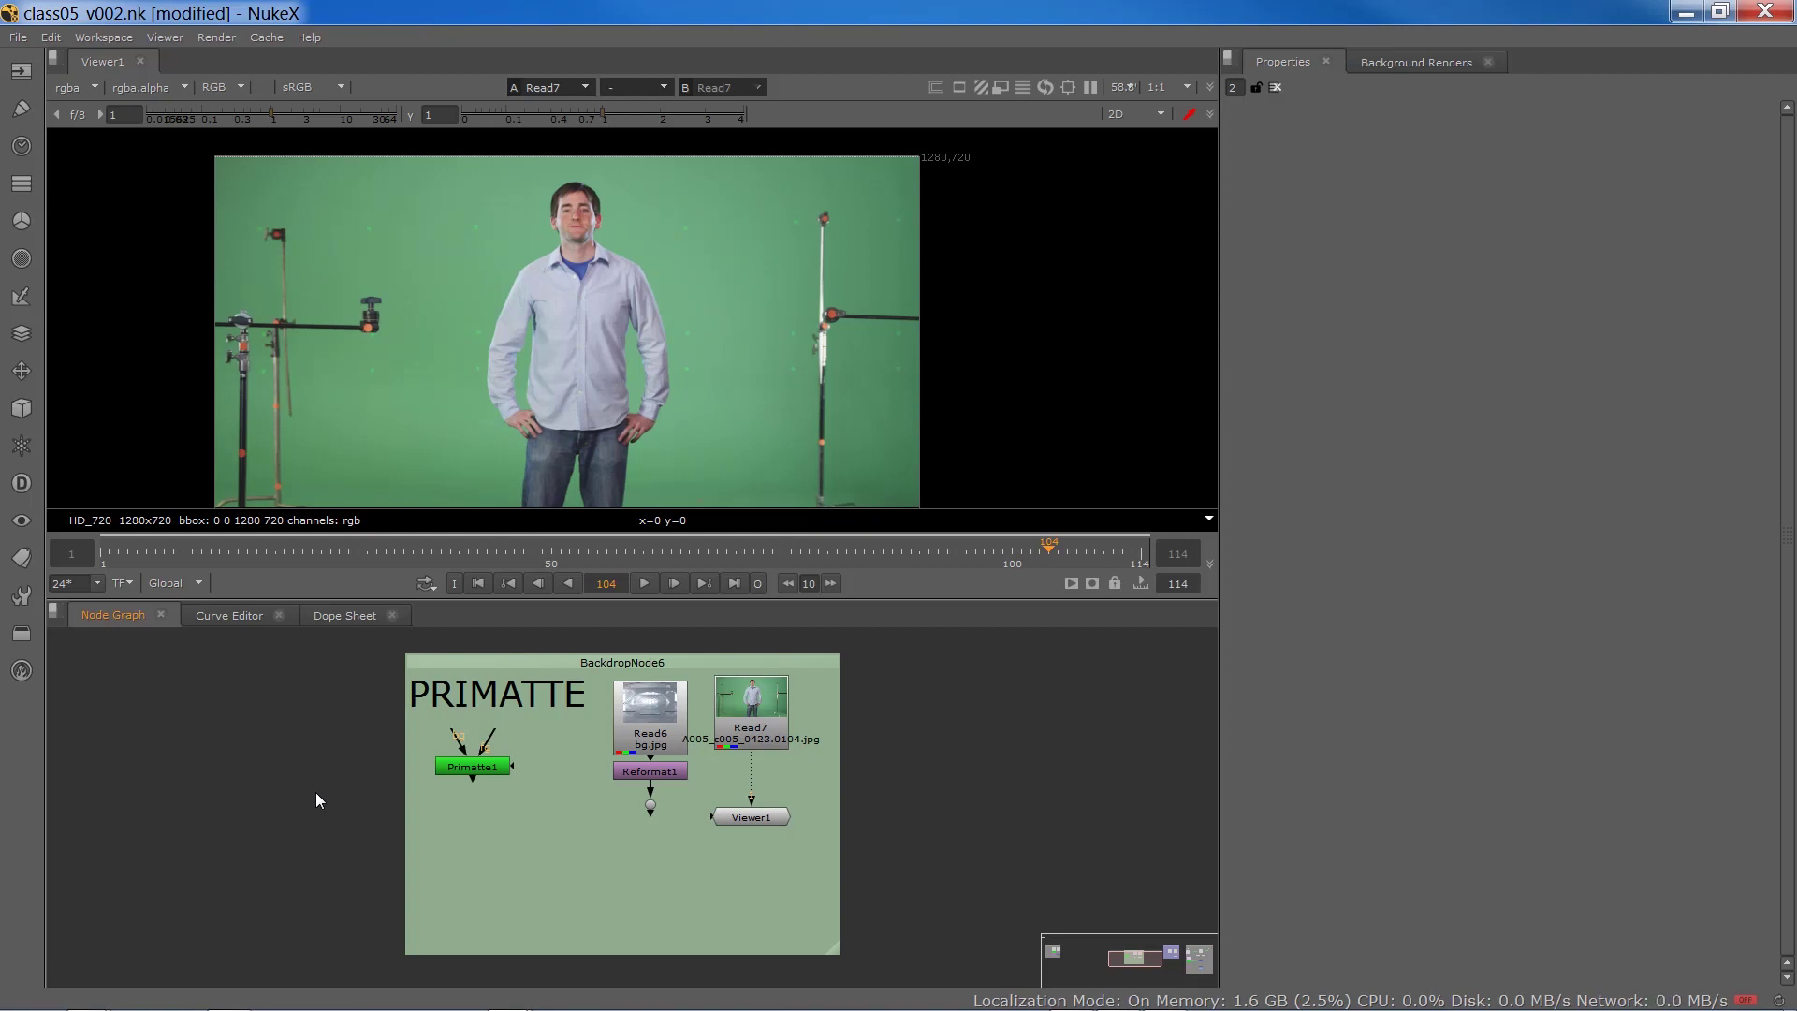
pyautogui.moveTo(472, 769); pyautogui.dragTo(600, 876)
pyautogui.moveTo(530, 827); pyautogui.dragTo(502, 750)
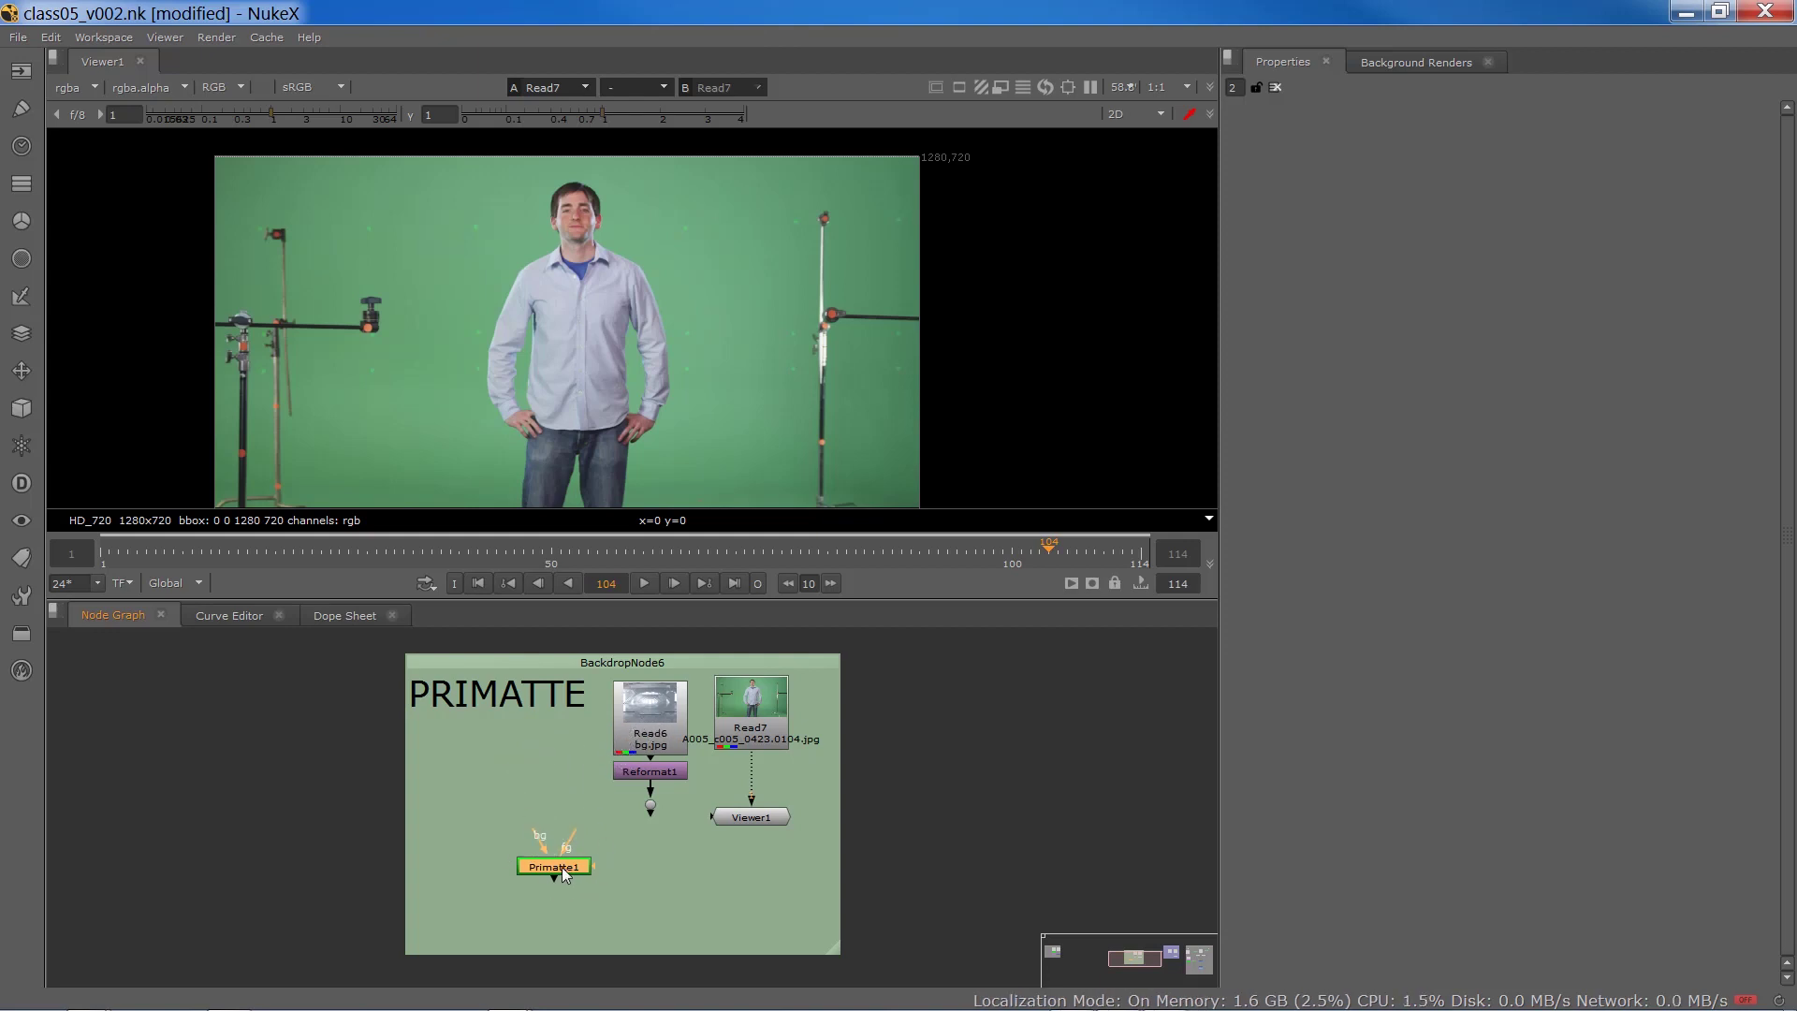
pyautogui.moveTo(562, 873); pyautogui.dragTo(755, 900)
pyautogui.moveTo(752, 777); pyautogui.dragTo(759, 822)
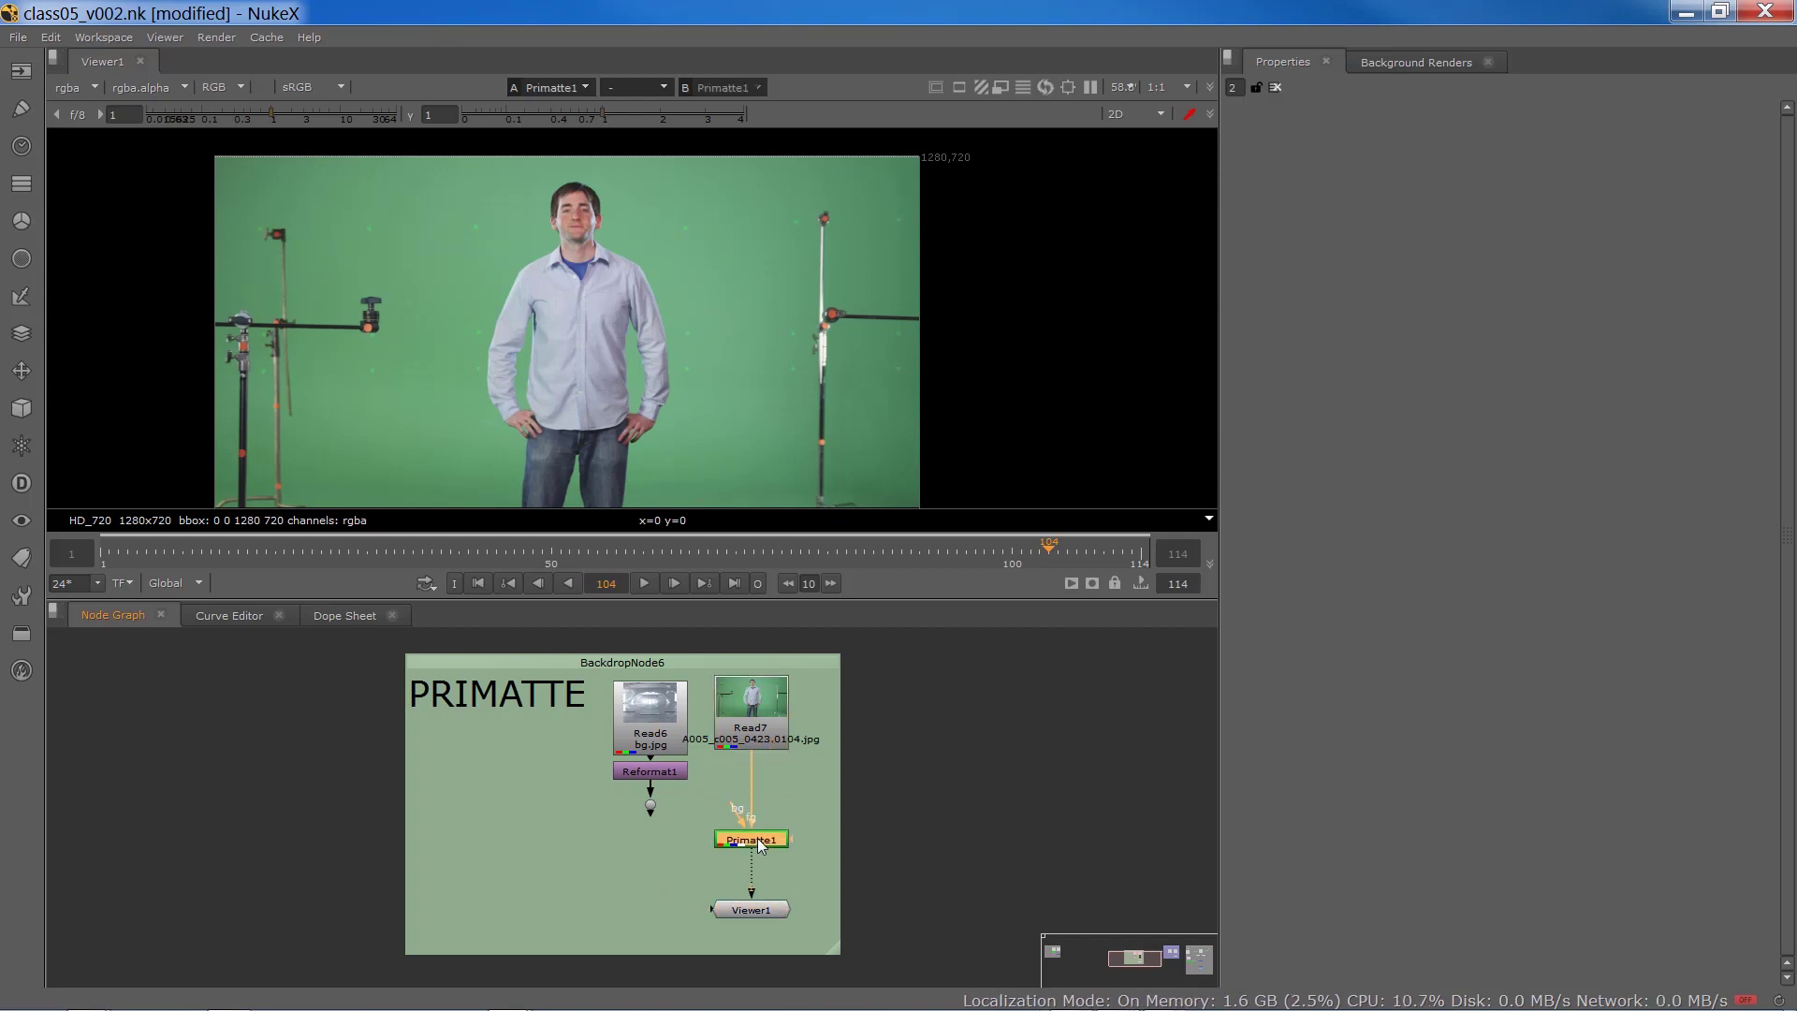
# - Run Primatte1's Auto-Compute to key out the green screen, checking the alpha channel
pyautogui.doubleClick(758, 841)
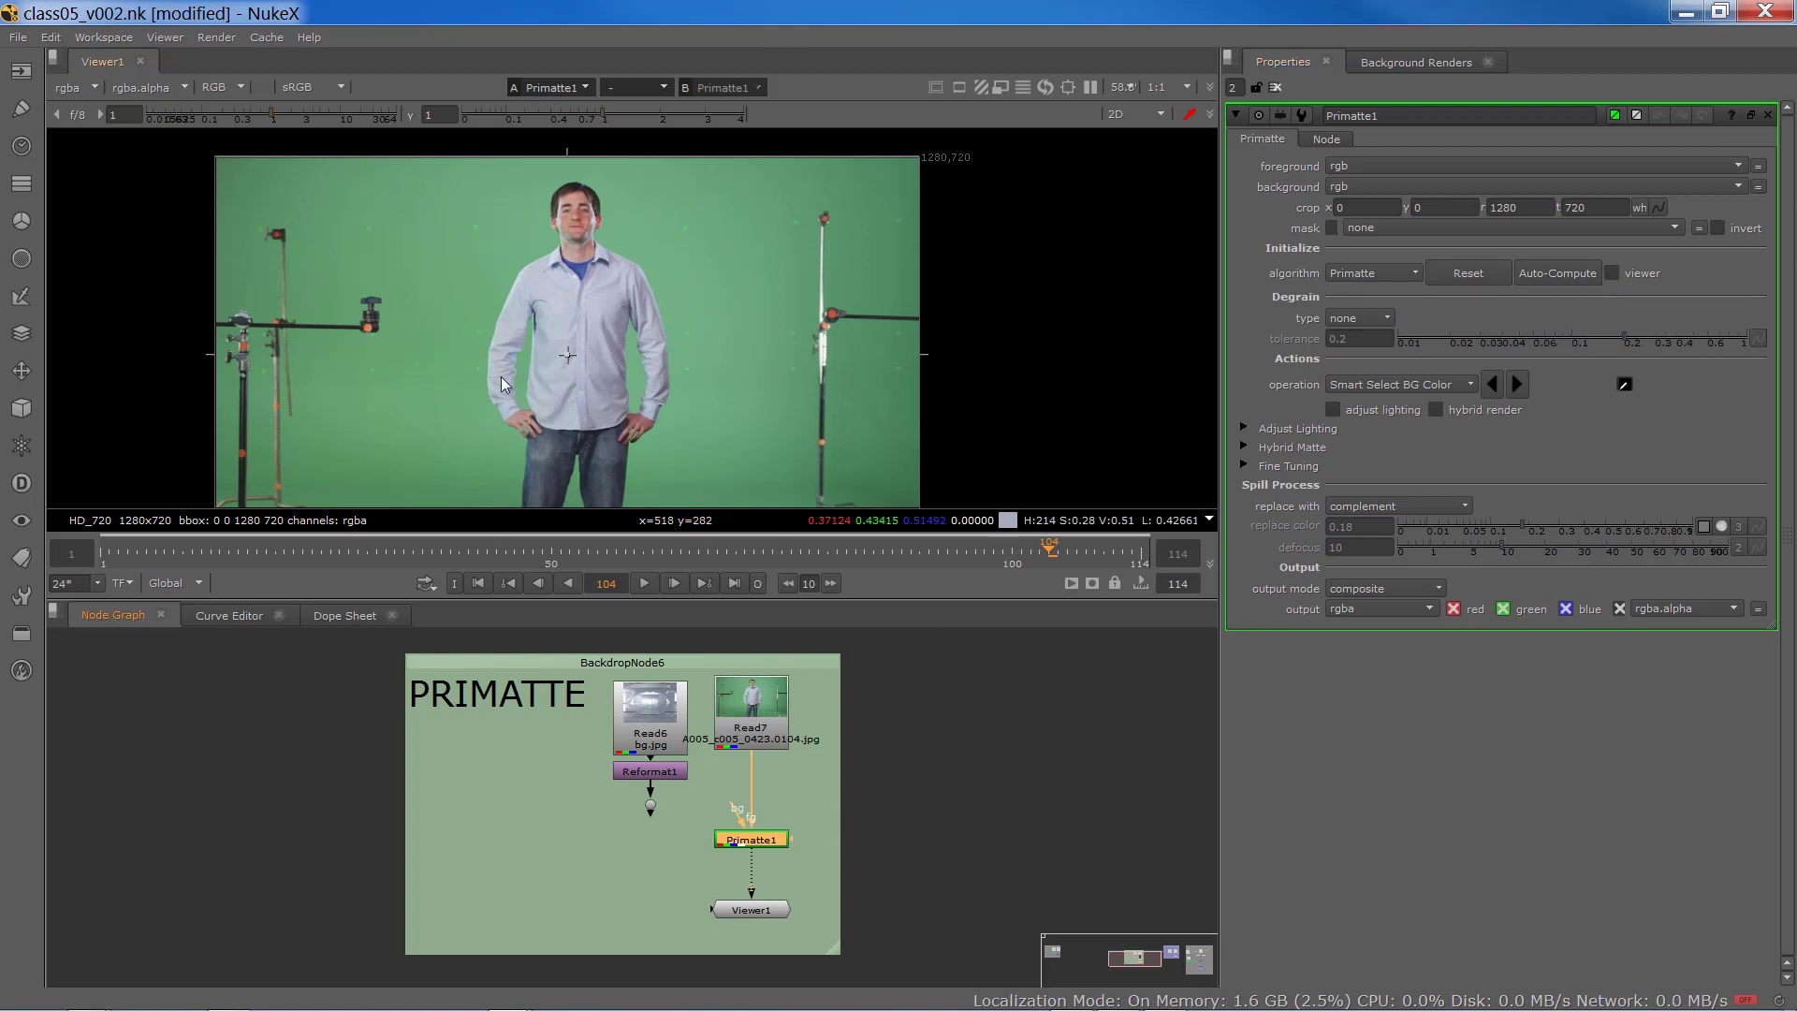
pyautogui.press('a')
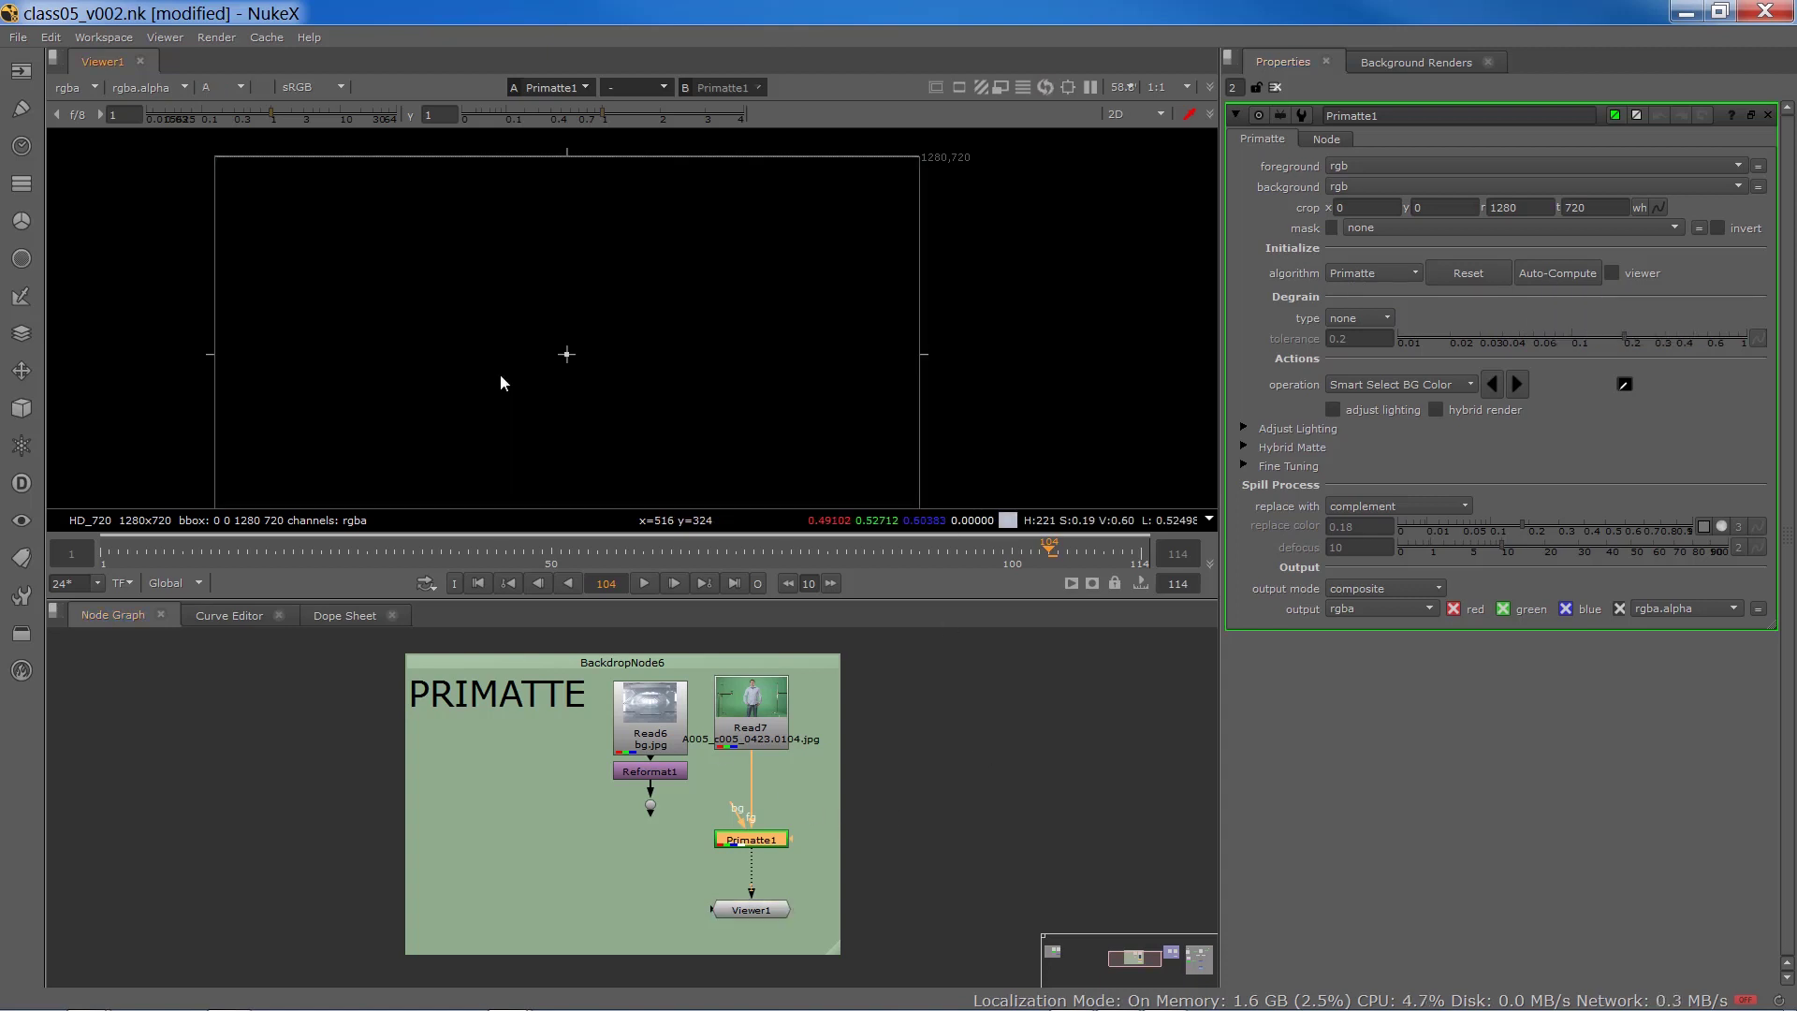
pyautogui.press('a')
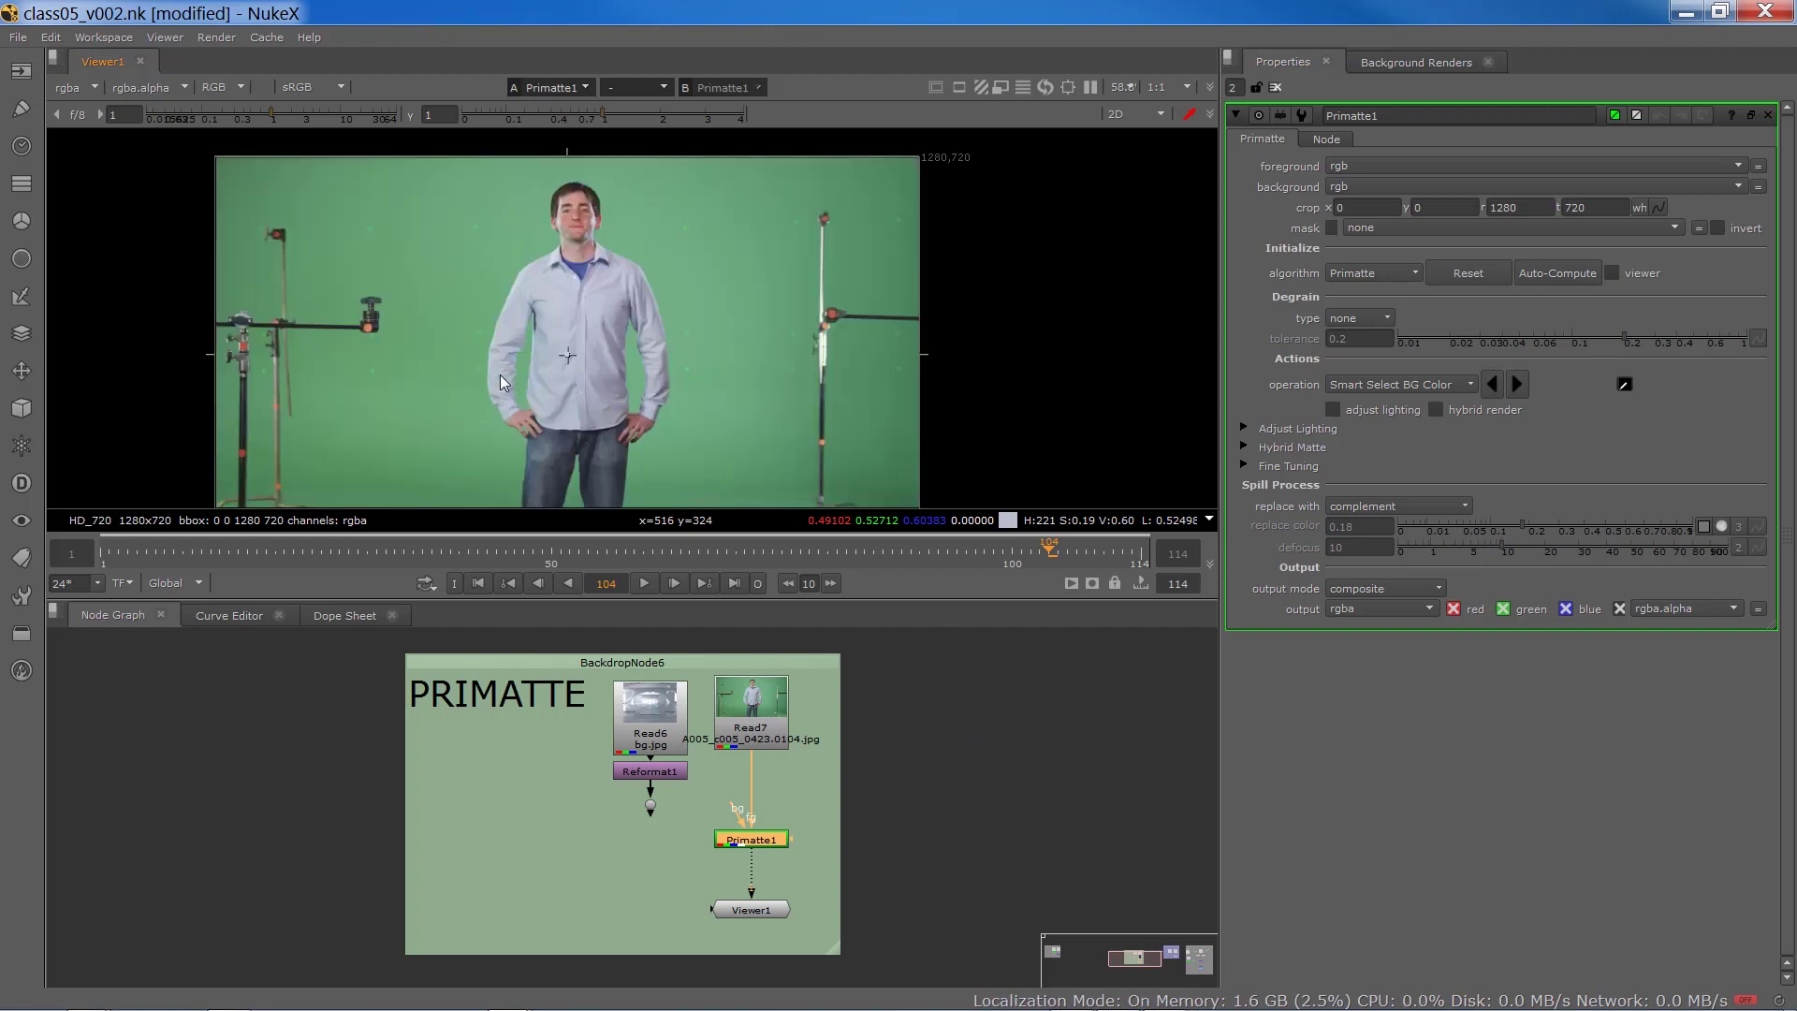
pyautogui.press('a')
pyautogui.press('a')
pyautogui.click(1558, 273)
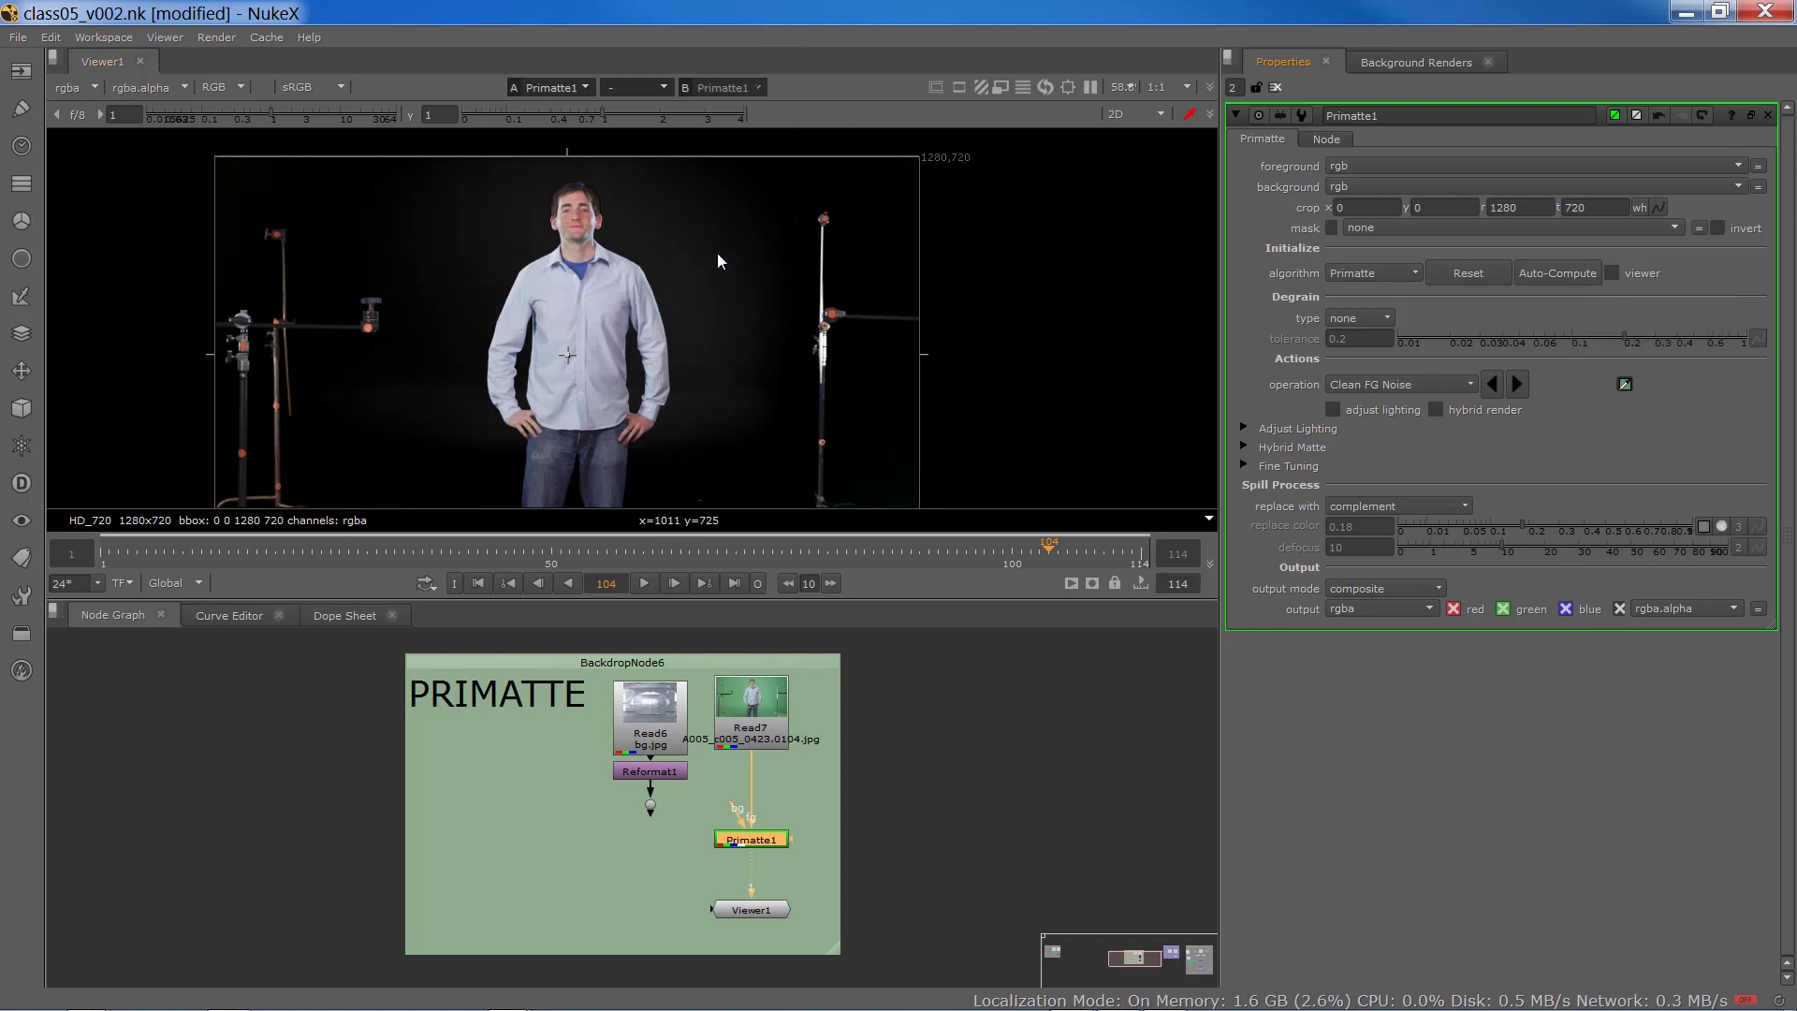
# - Set Primatte1's operation to Clean BG Noise and view the alpha matte
pyautogui.press('a')
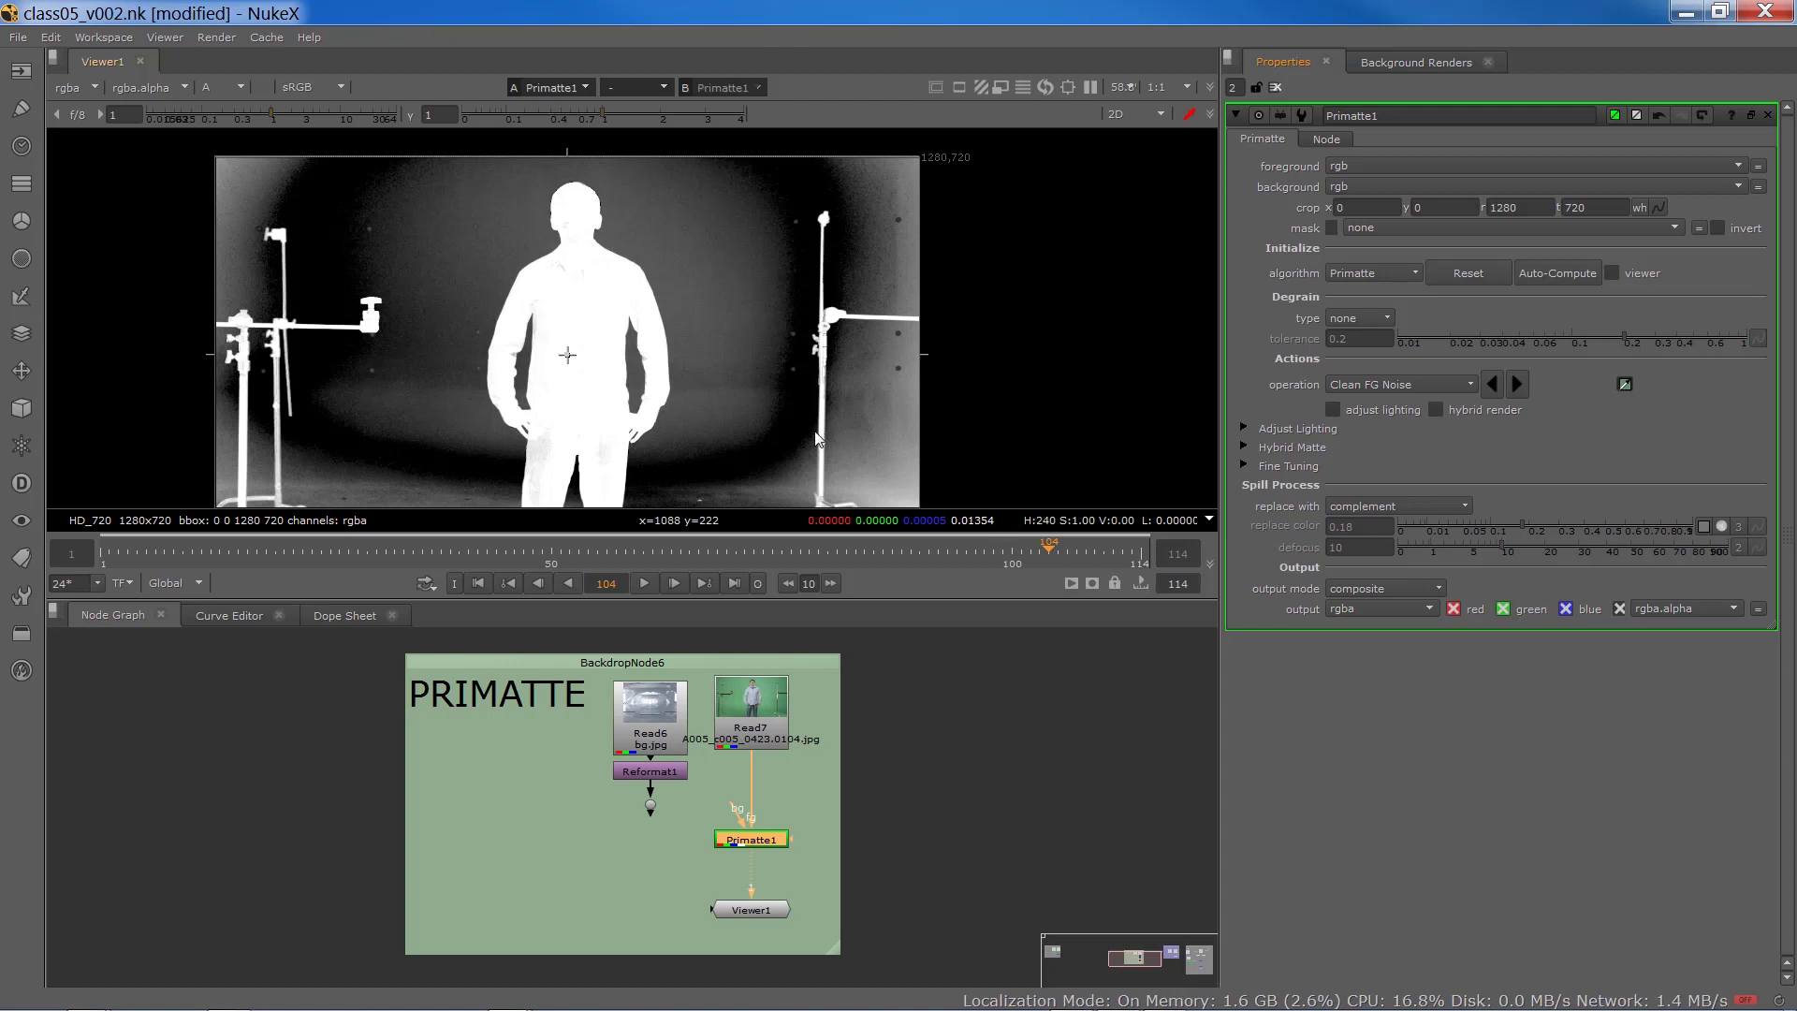
pyautogui.click(1492, 384)
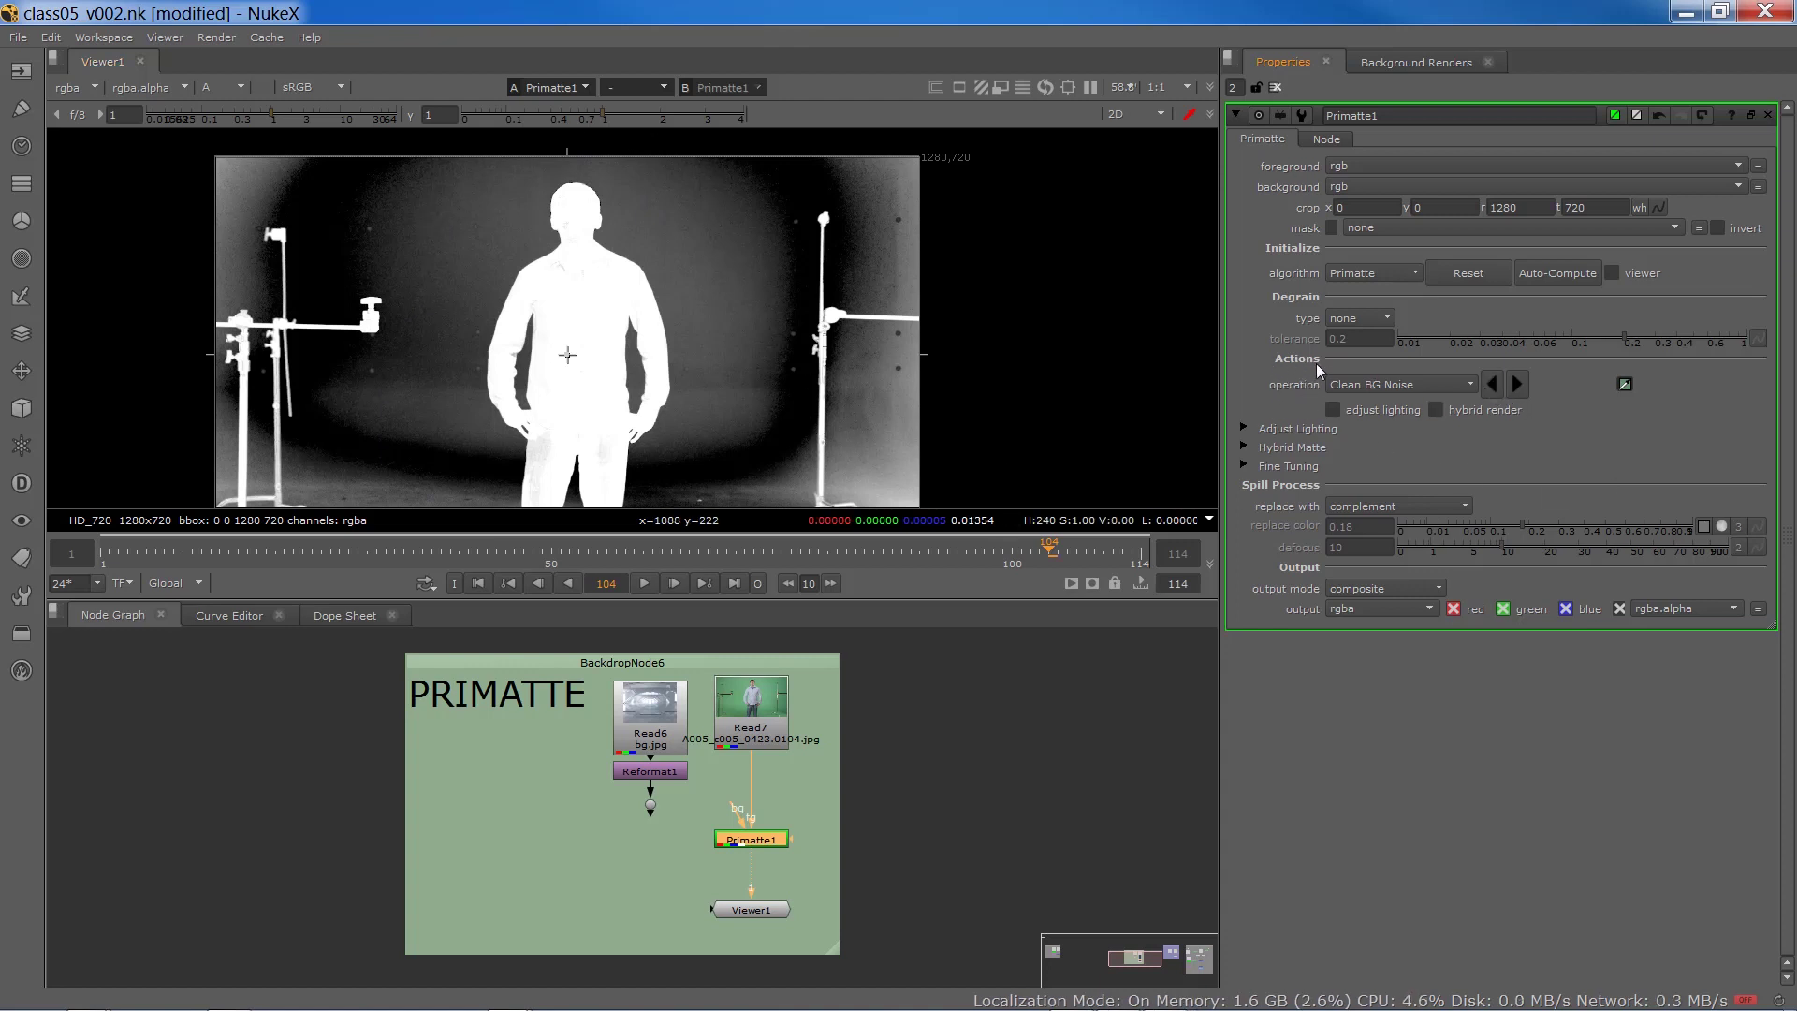
pyautogui.click(1492, 385)
pyautogui.click(1517, 385)
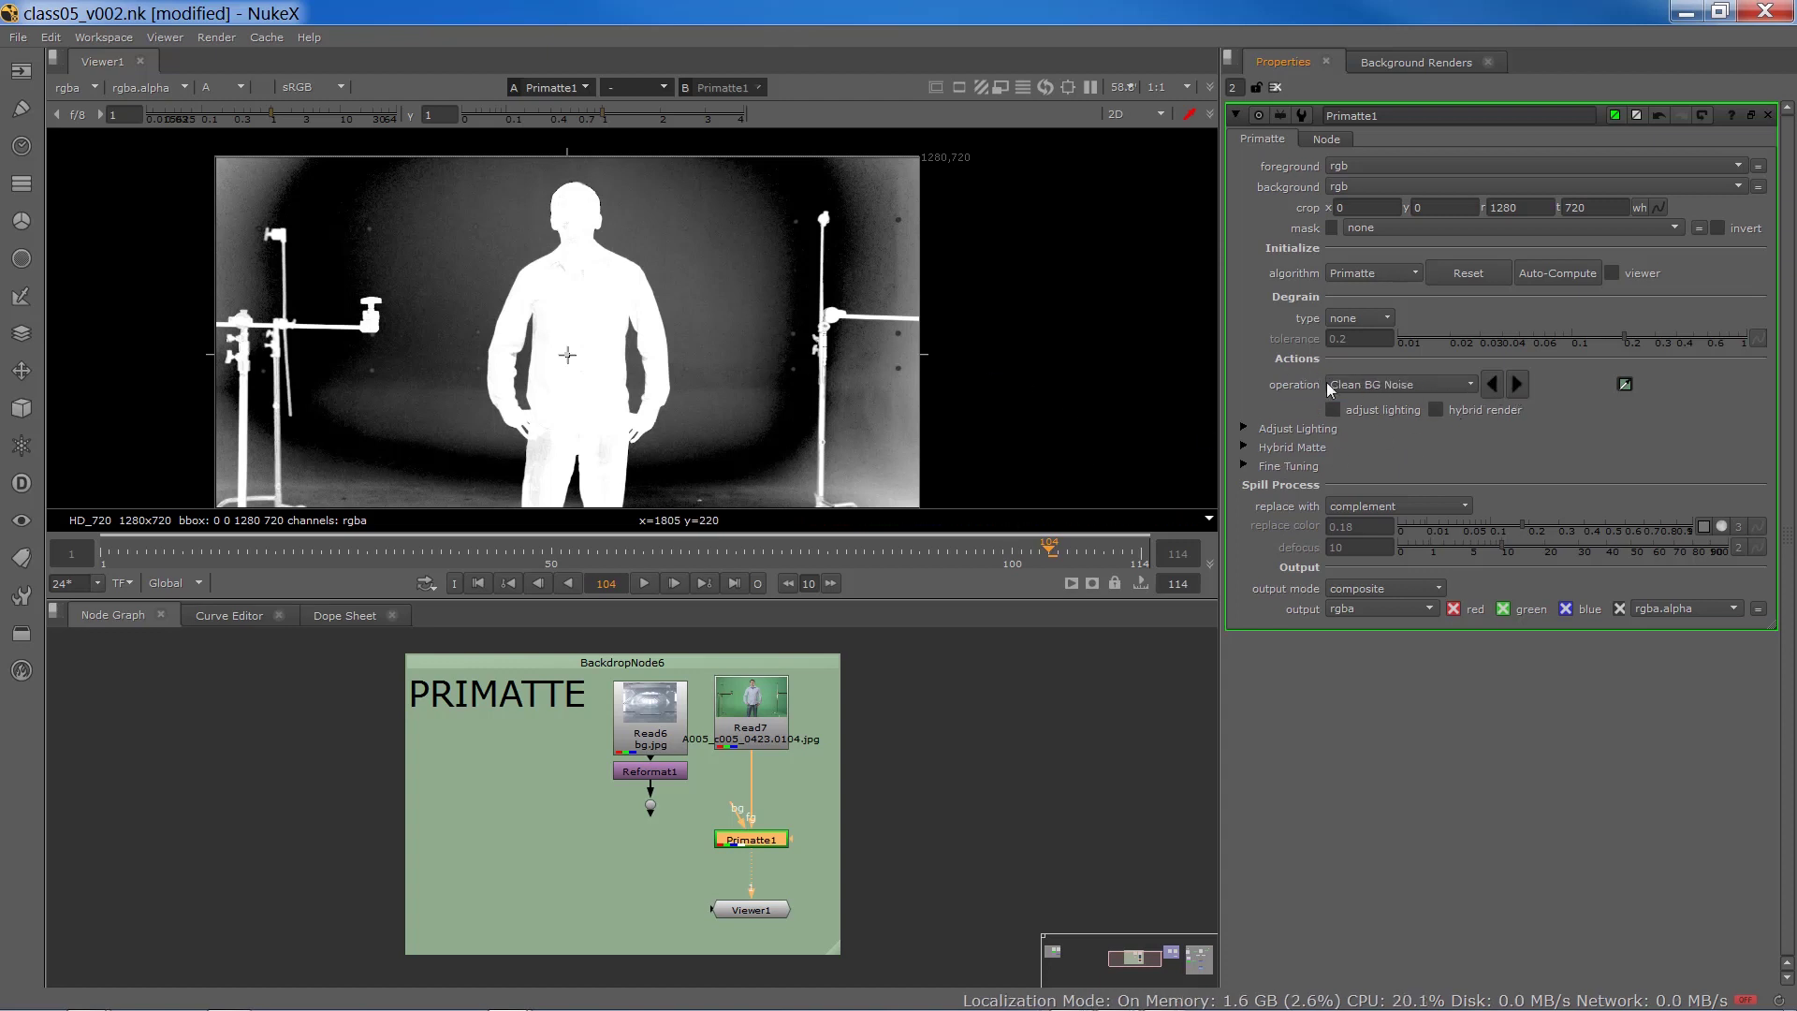
pyautogui.click(1431, 386)
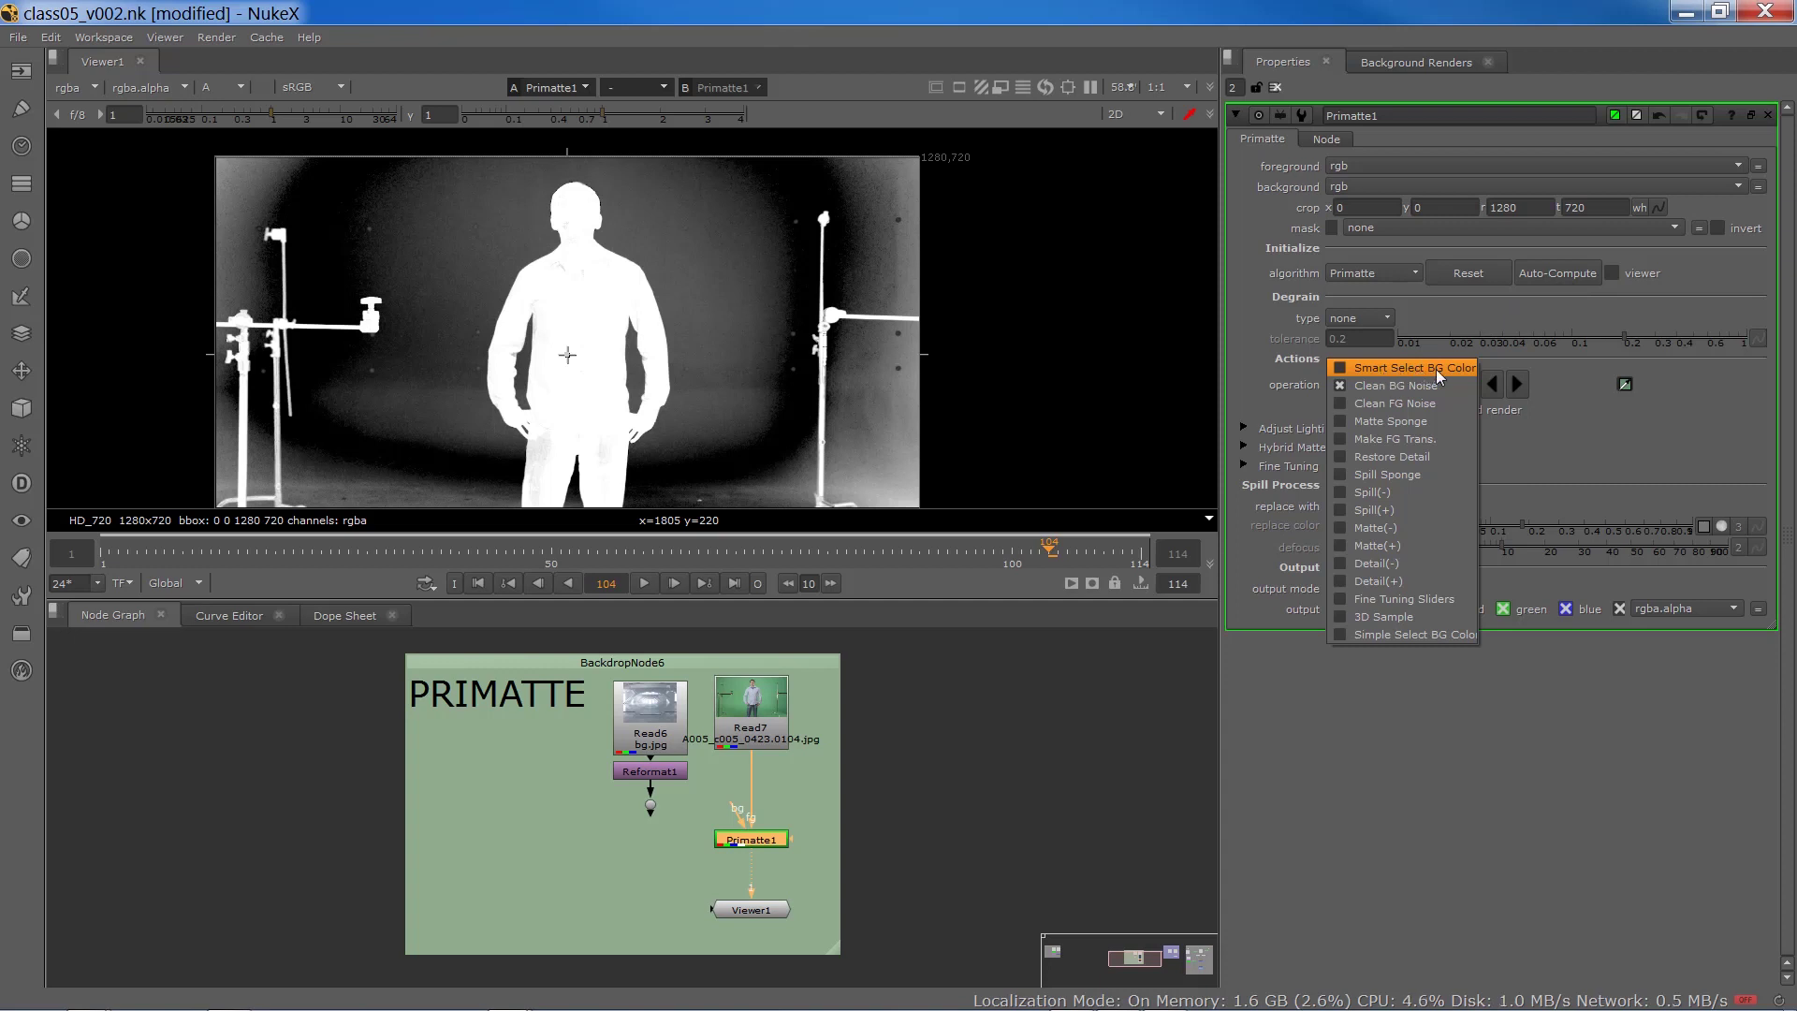
pyautogui.click(1611, 415)
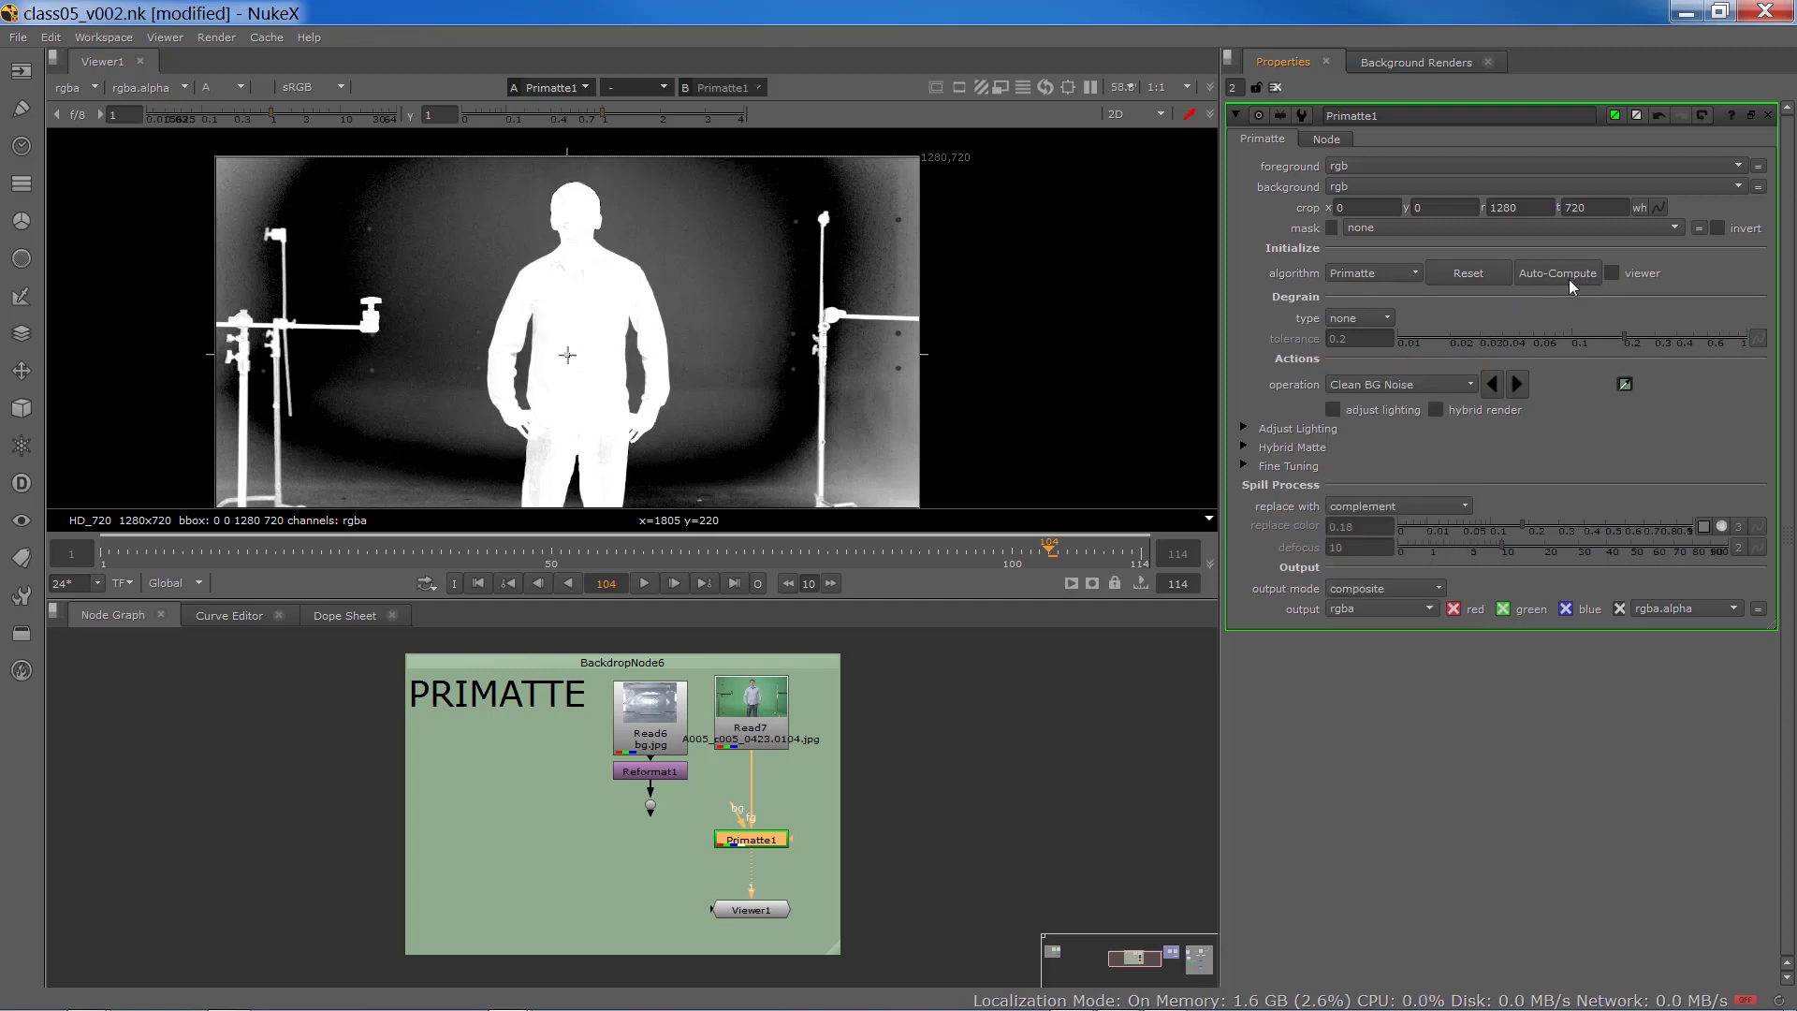
pyautogui.click(1361, 390)
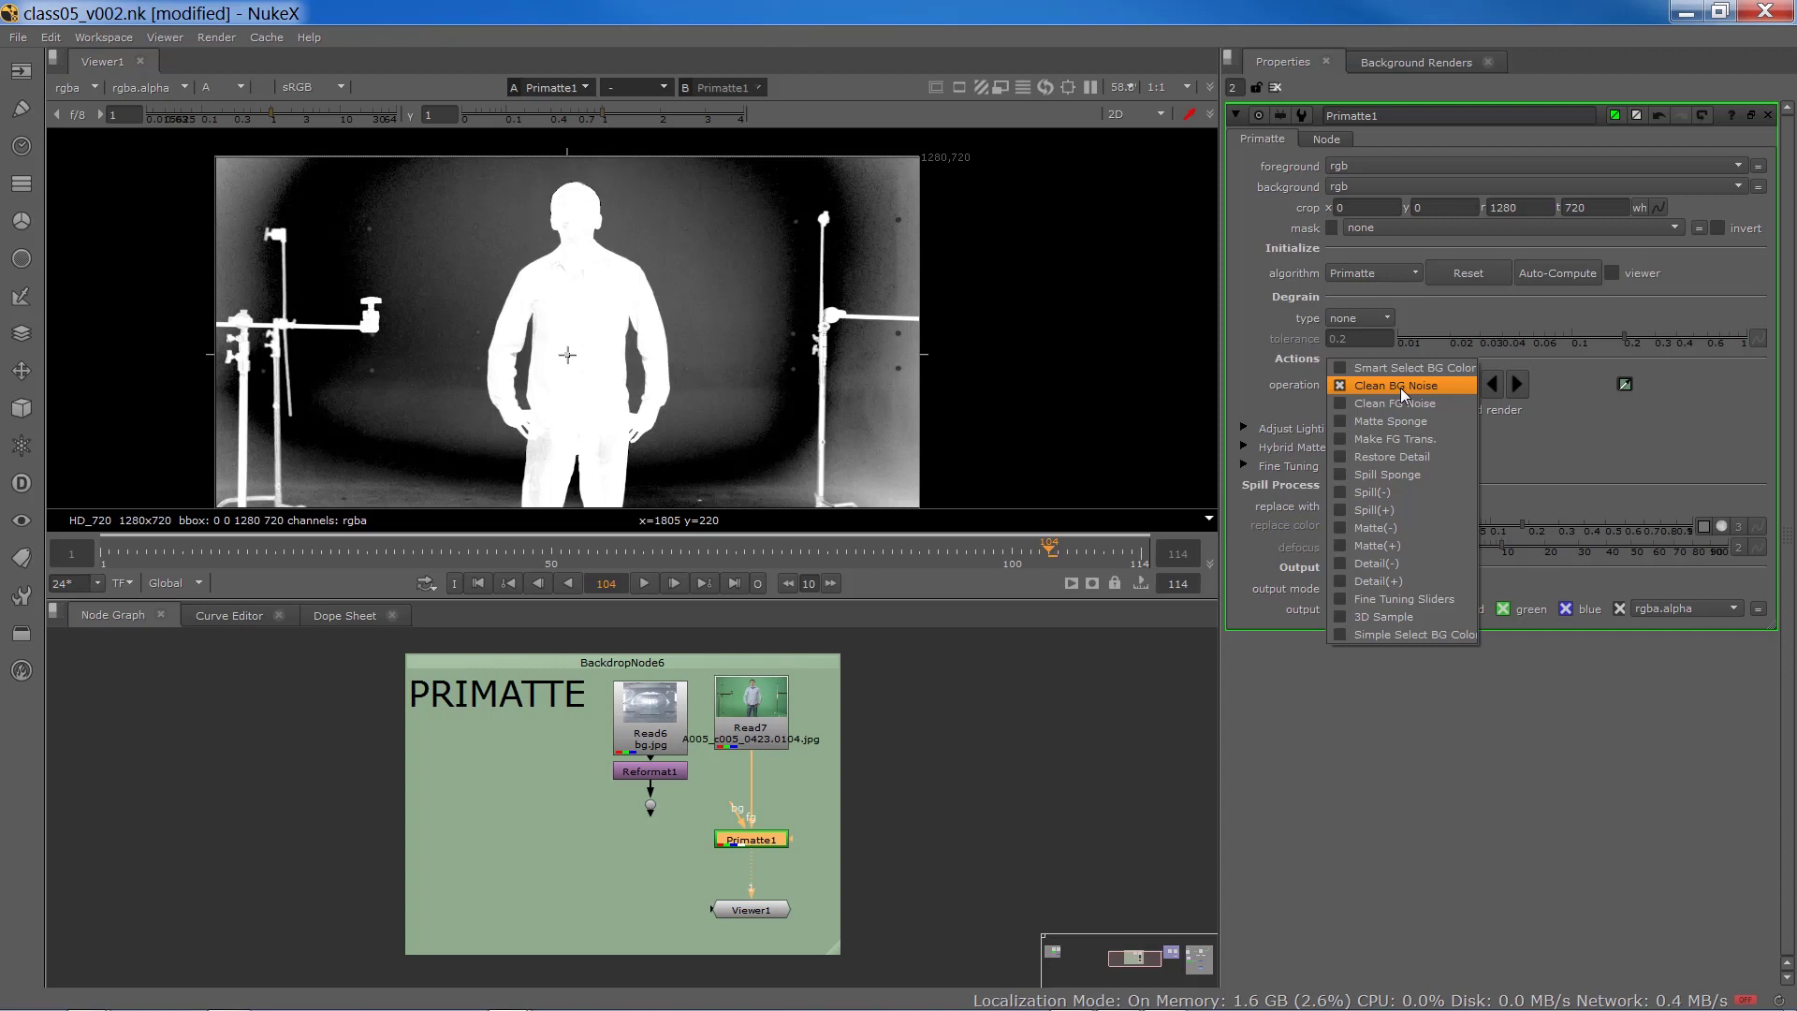
pyautogui.click(715, 345)
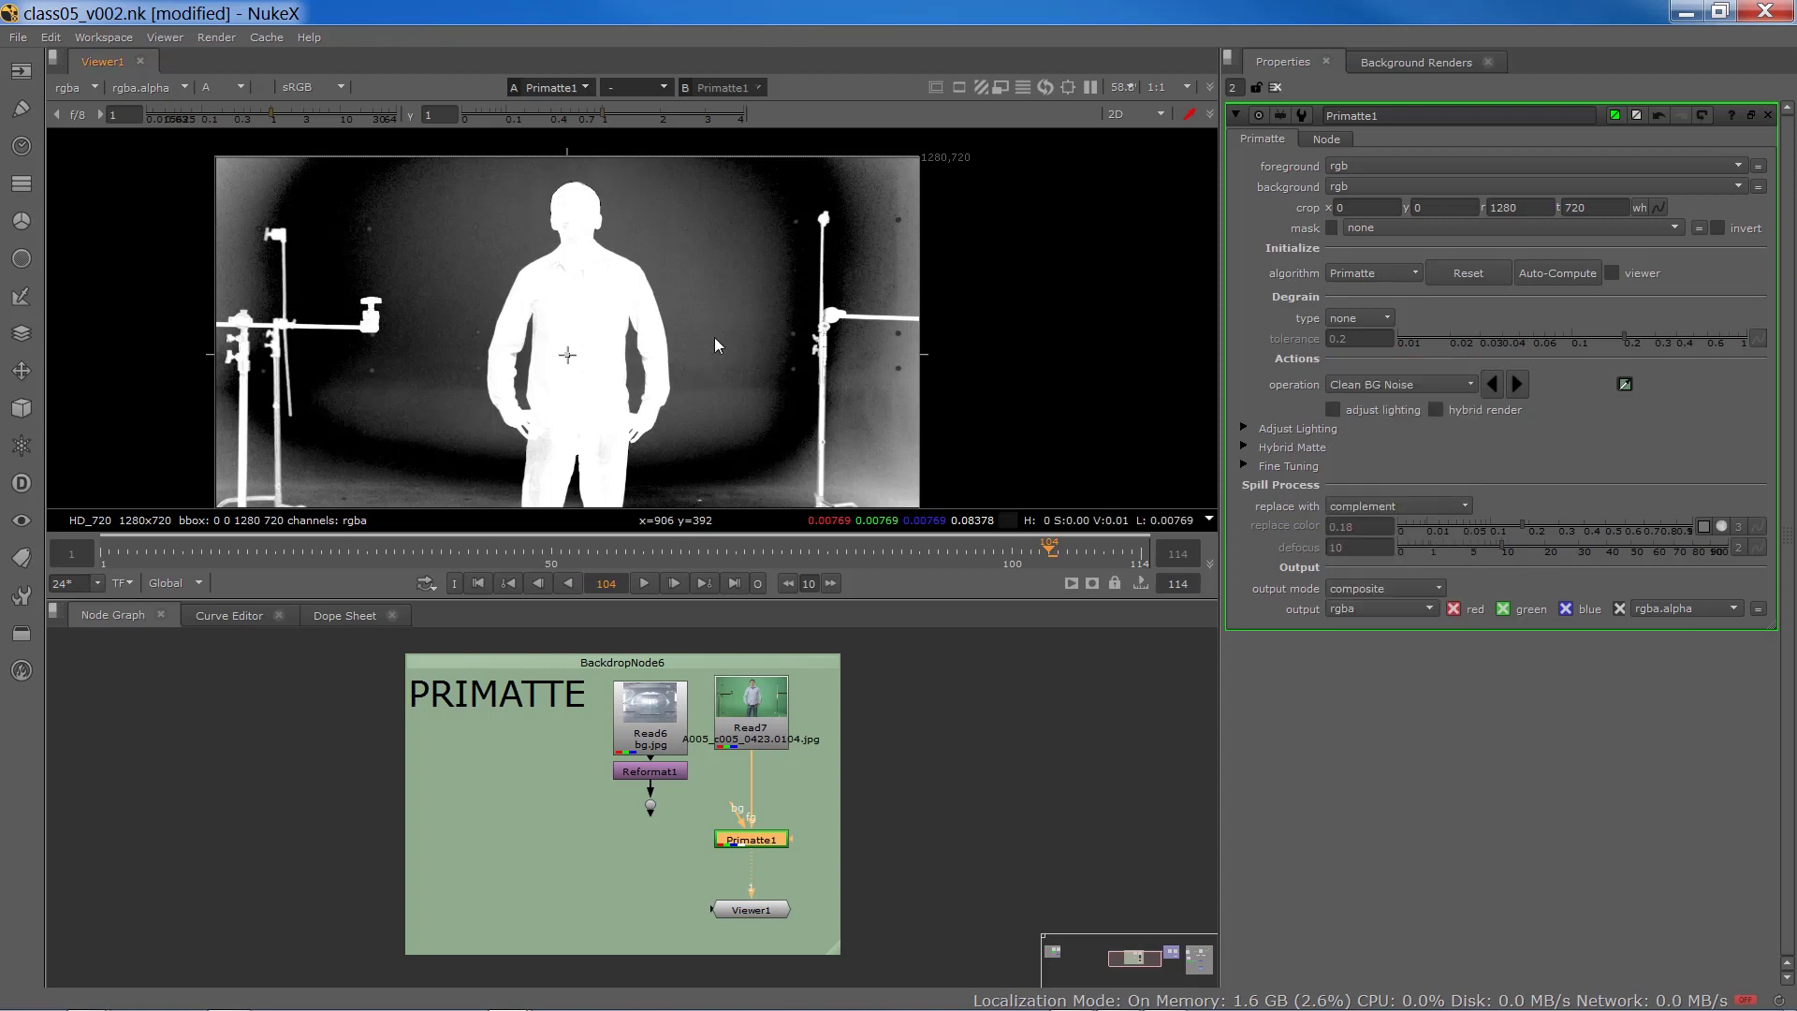
pyautogui.press('a')
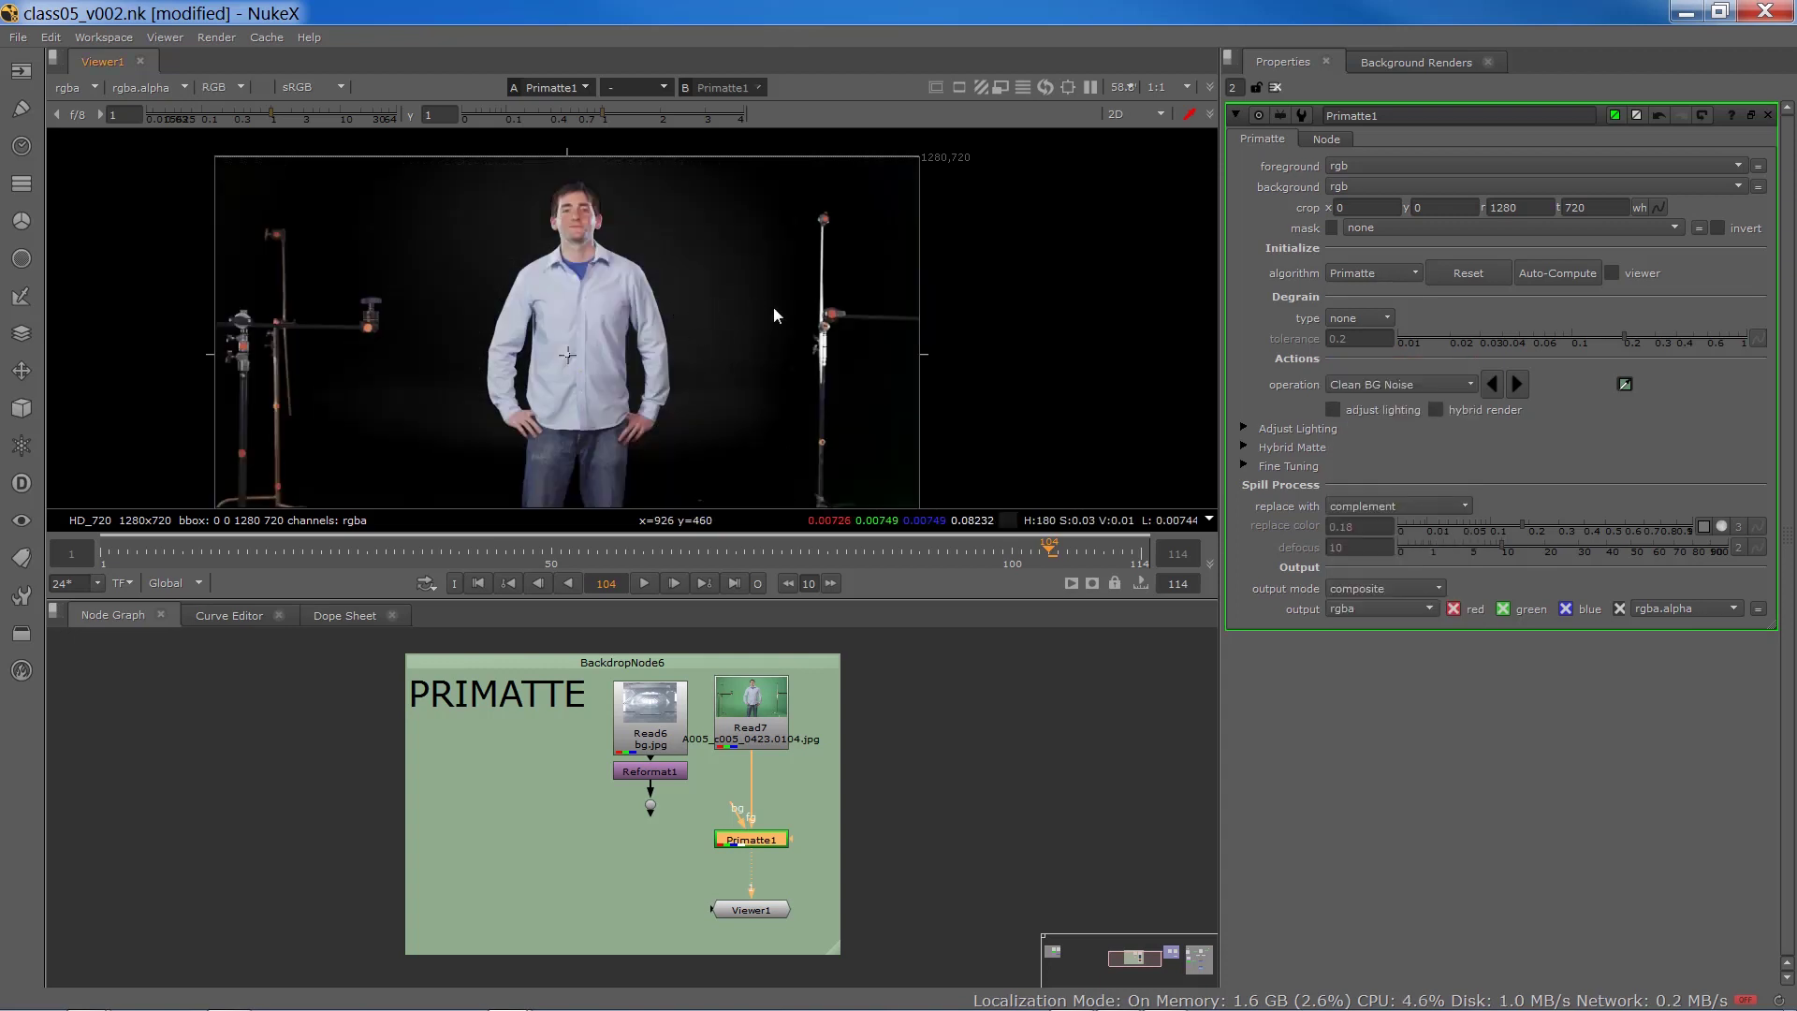
pyautogui.press('a')
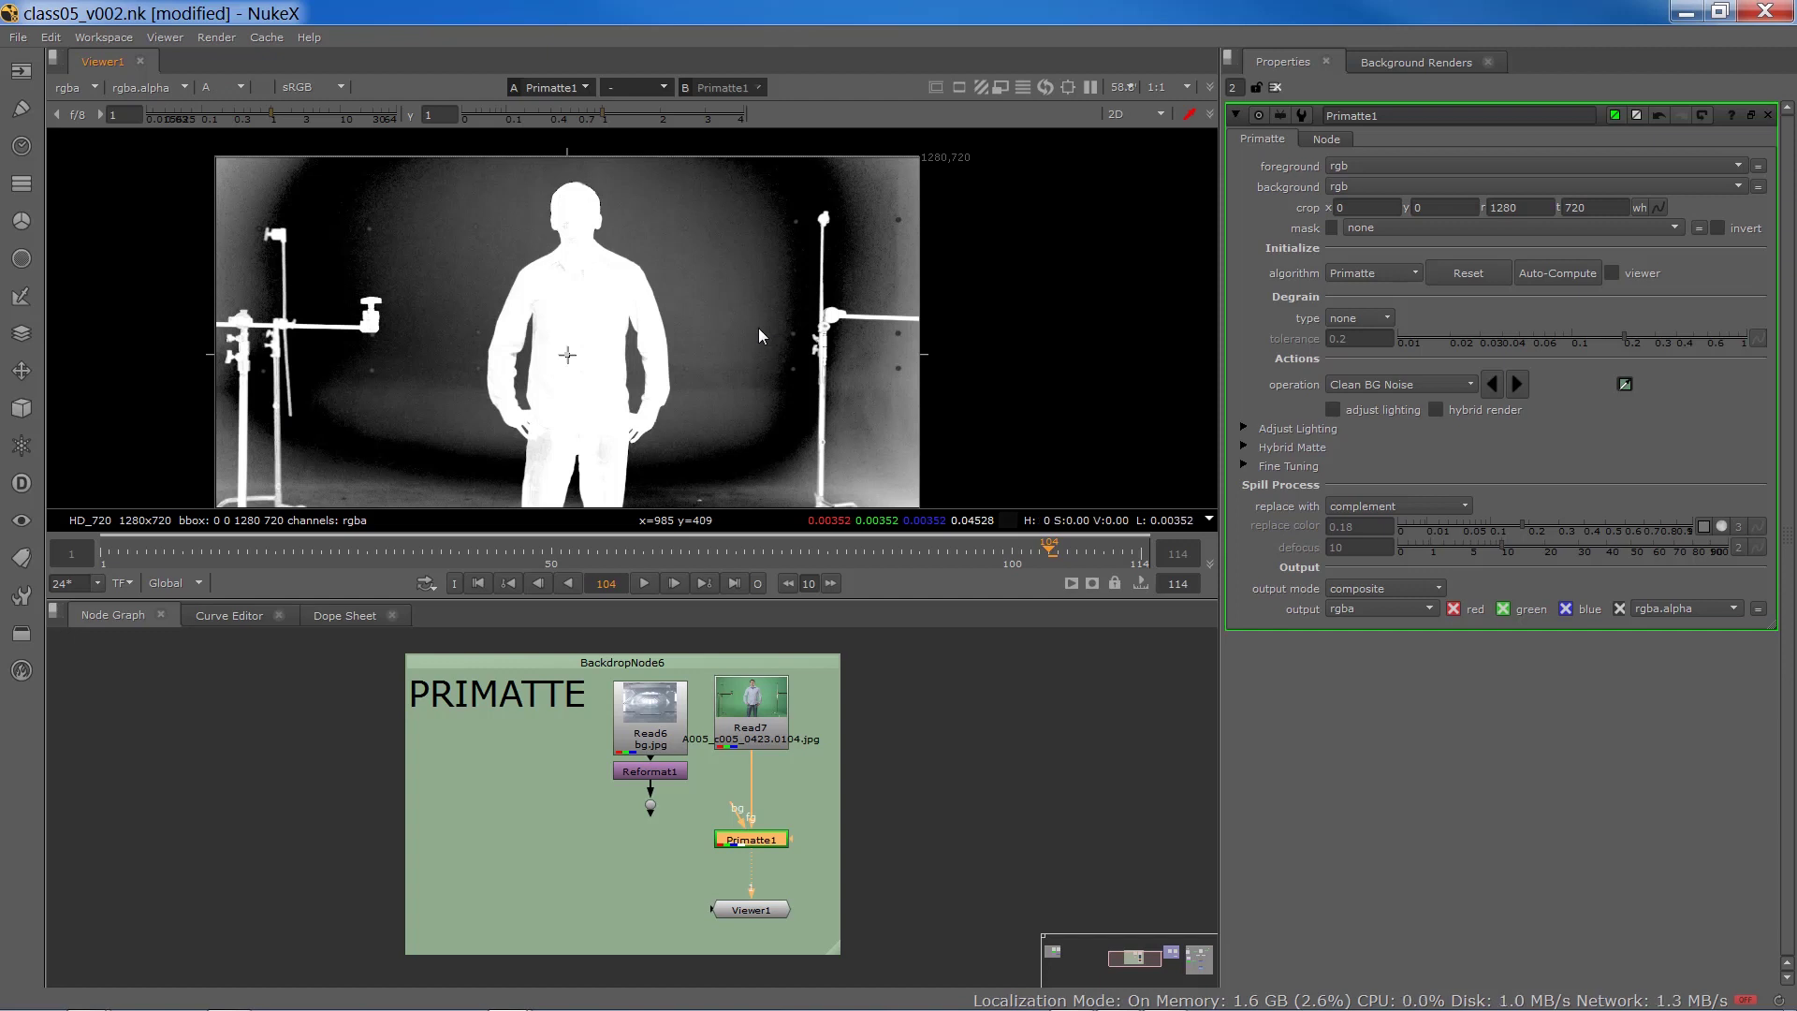
# - Sample grey background noise on the left and right of the matte
pyautogui.keyDown('ctrl'); pyautogui.click(703, 317); pyautogui.keyUp('ctrl')
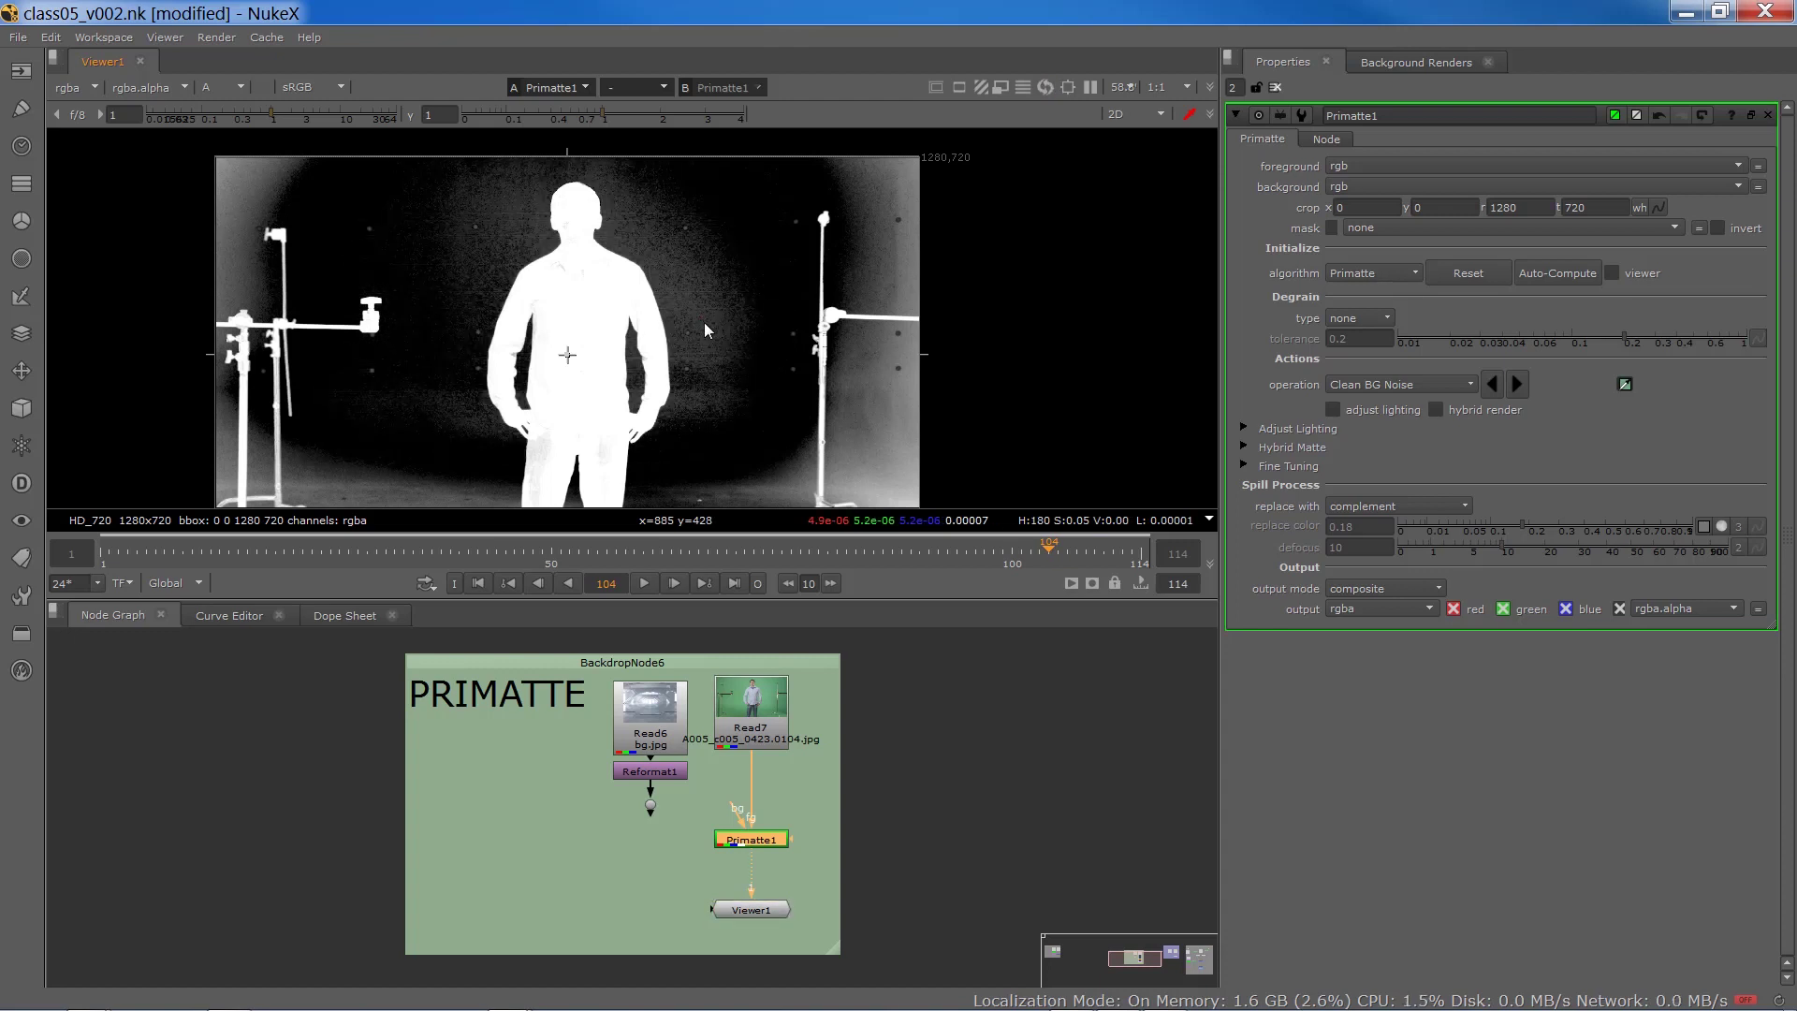
pyautogui.keyDown('ctrl'); pyautogui.click(867, 410); pyautogui.keyUp('ctrl')
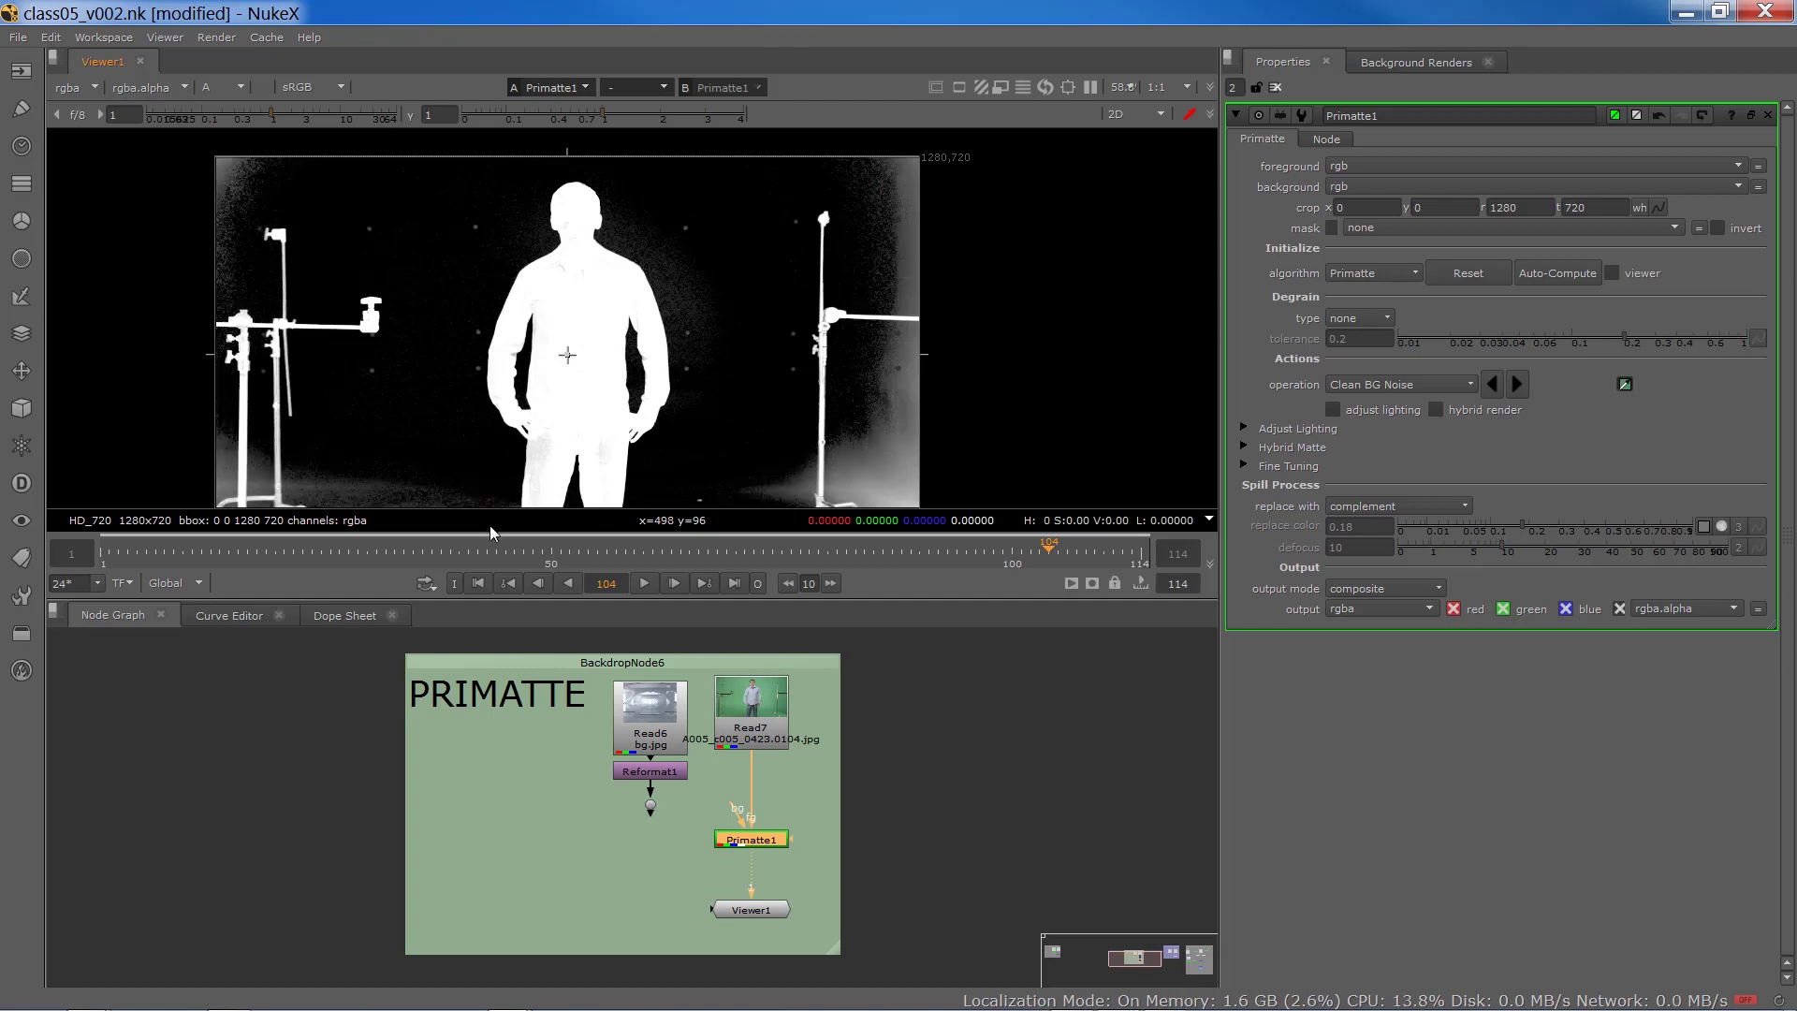
pyautogui.scroll(8, 481, 491)
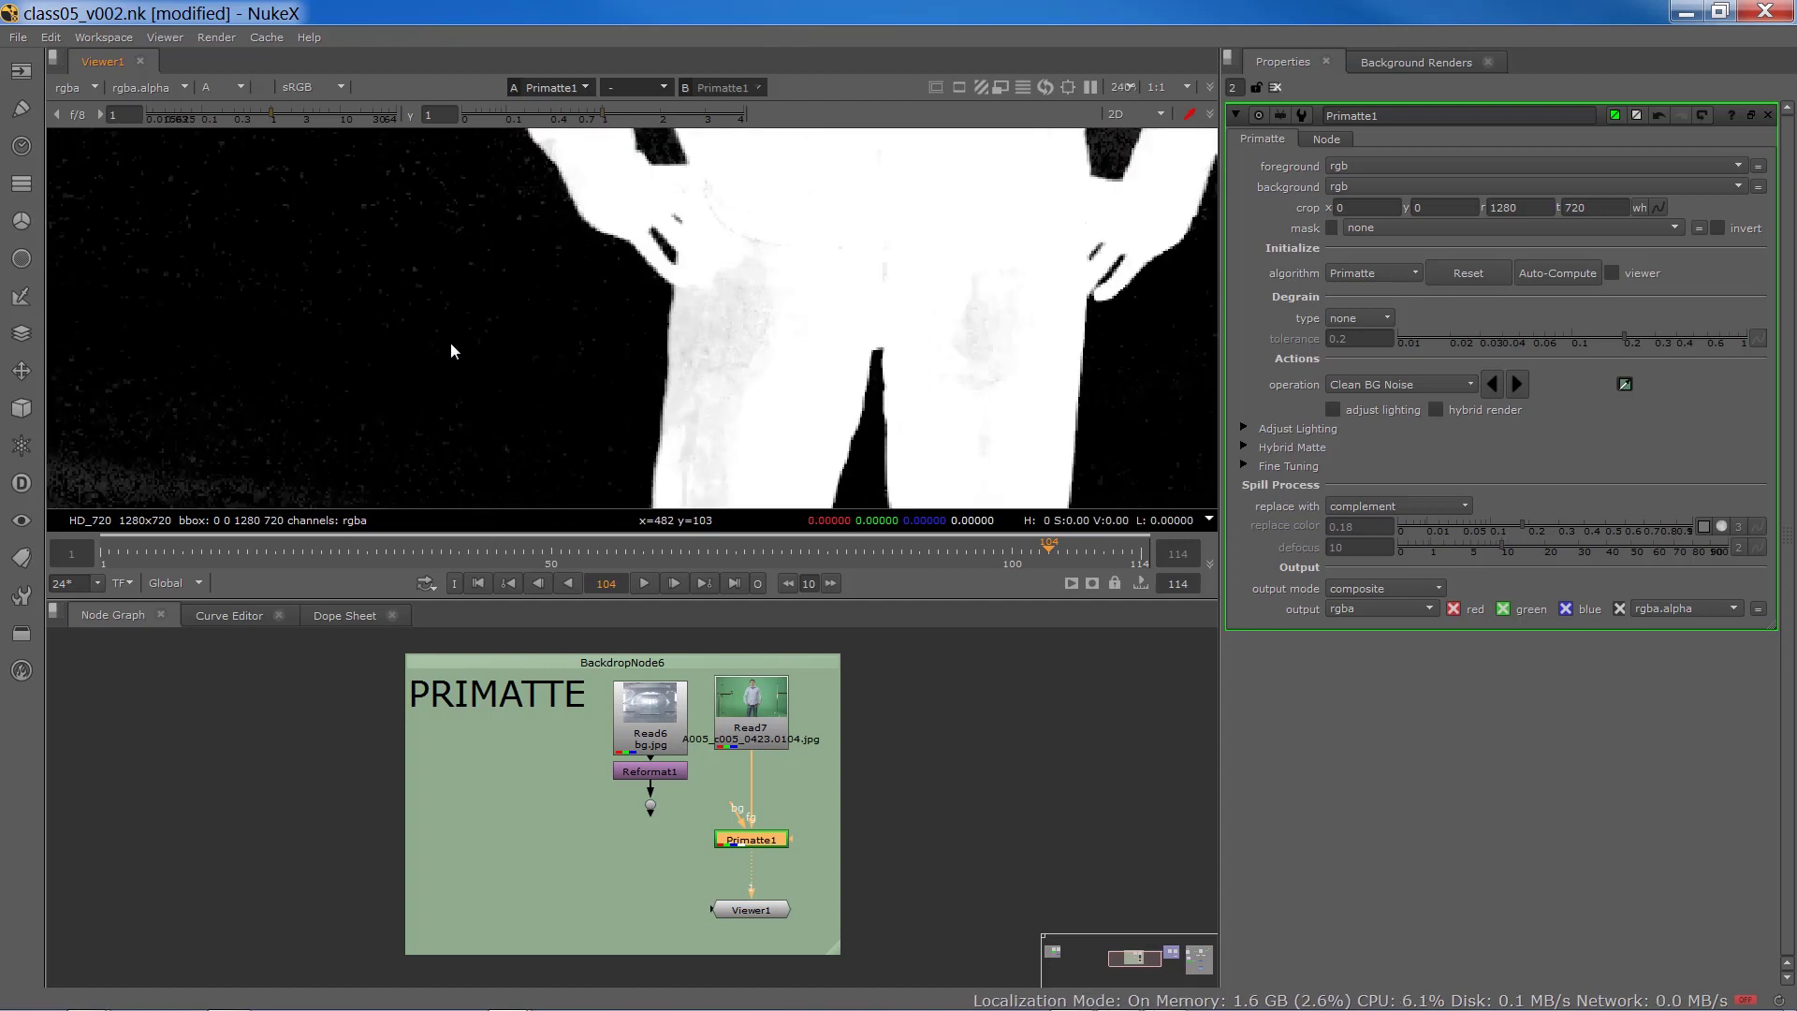
pyautogui.scroll(-2, 493, 429)
pyautogui.scroll(2, 457, 302)
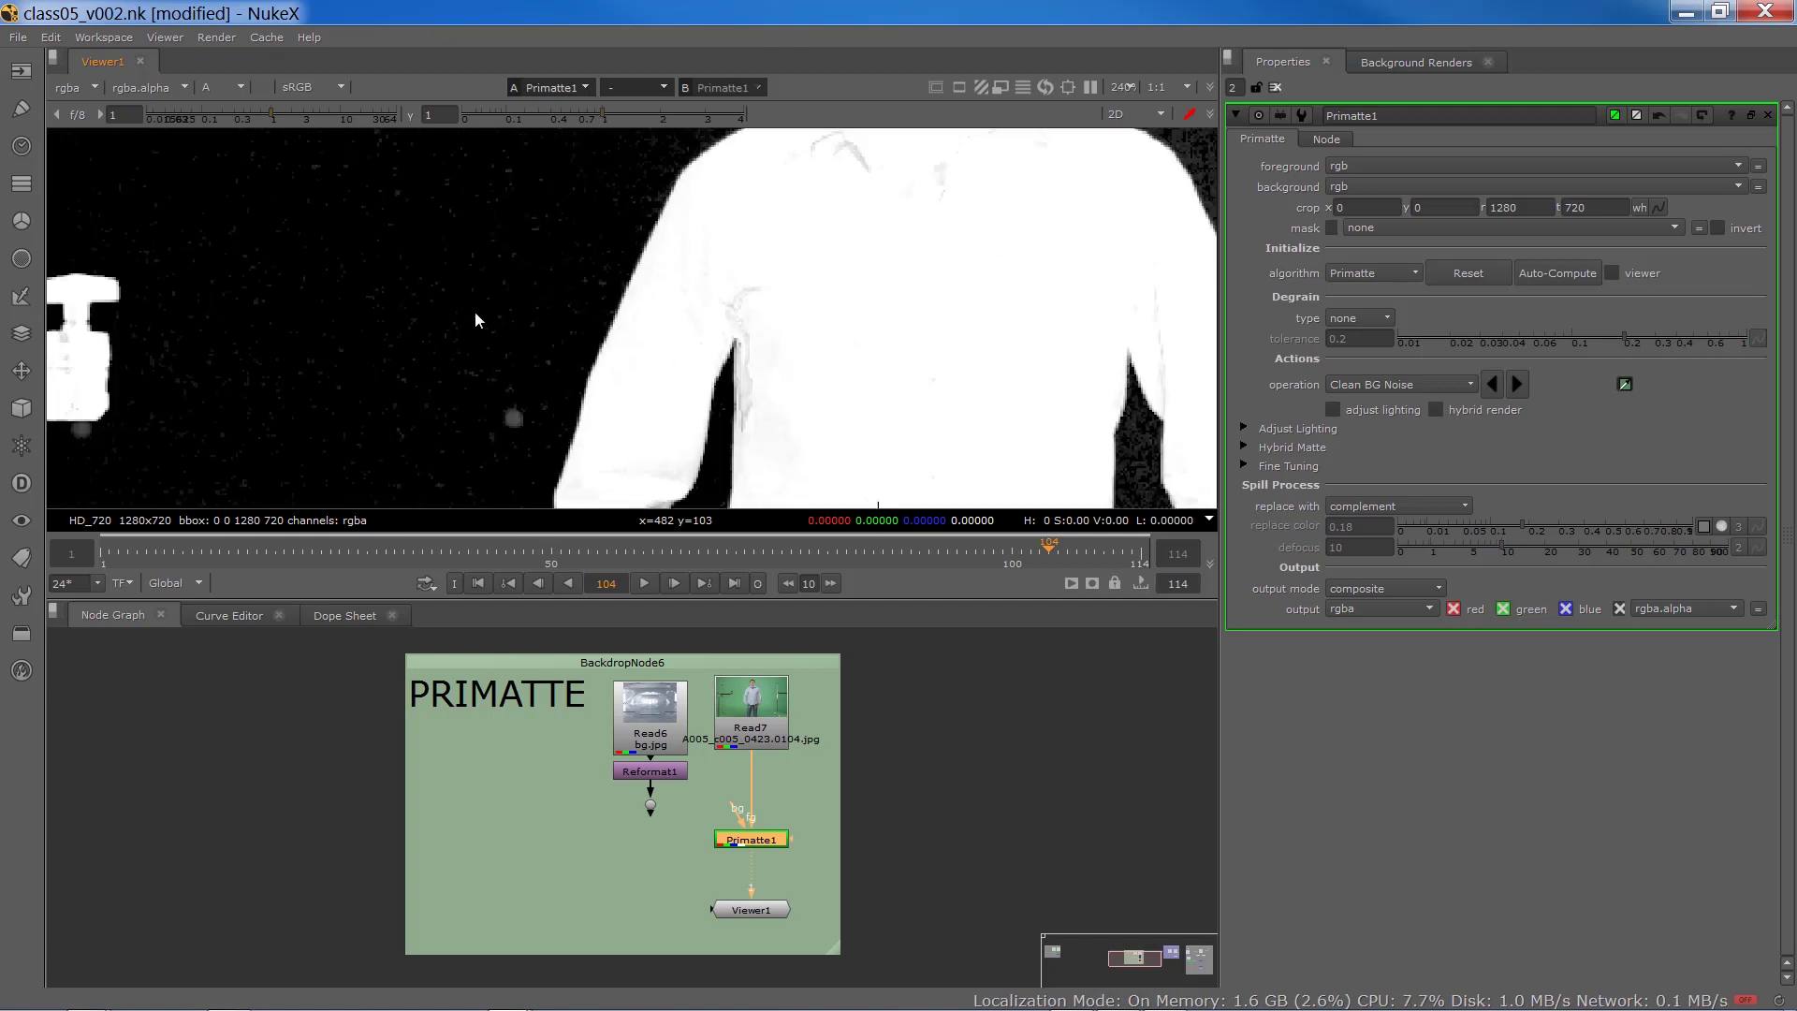
pyautogui.scroll(-2, 470, 316)
pyautogui.scroll(2, 565, 320)
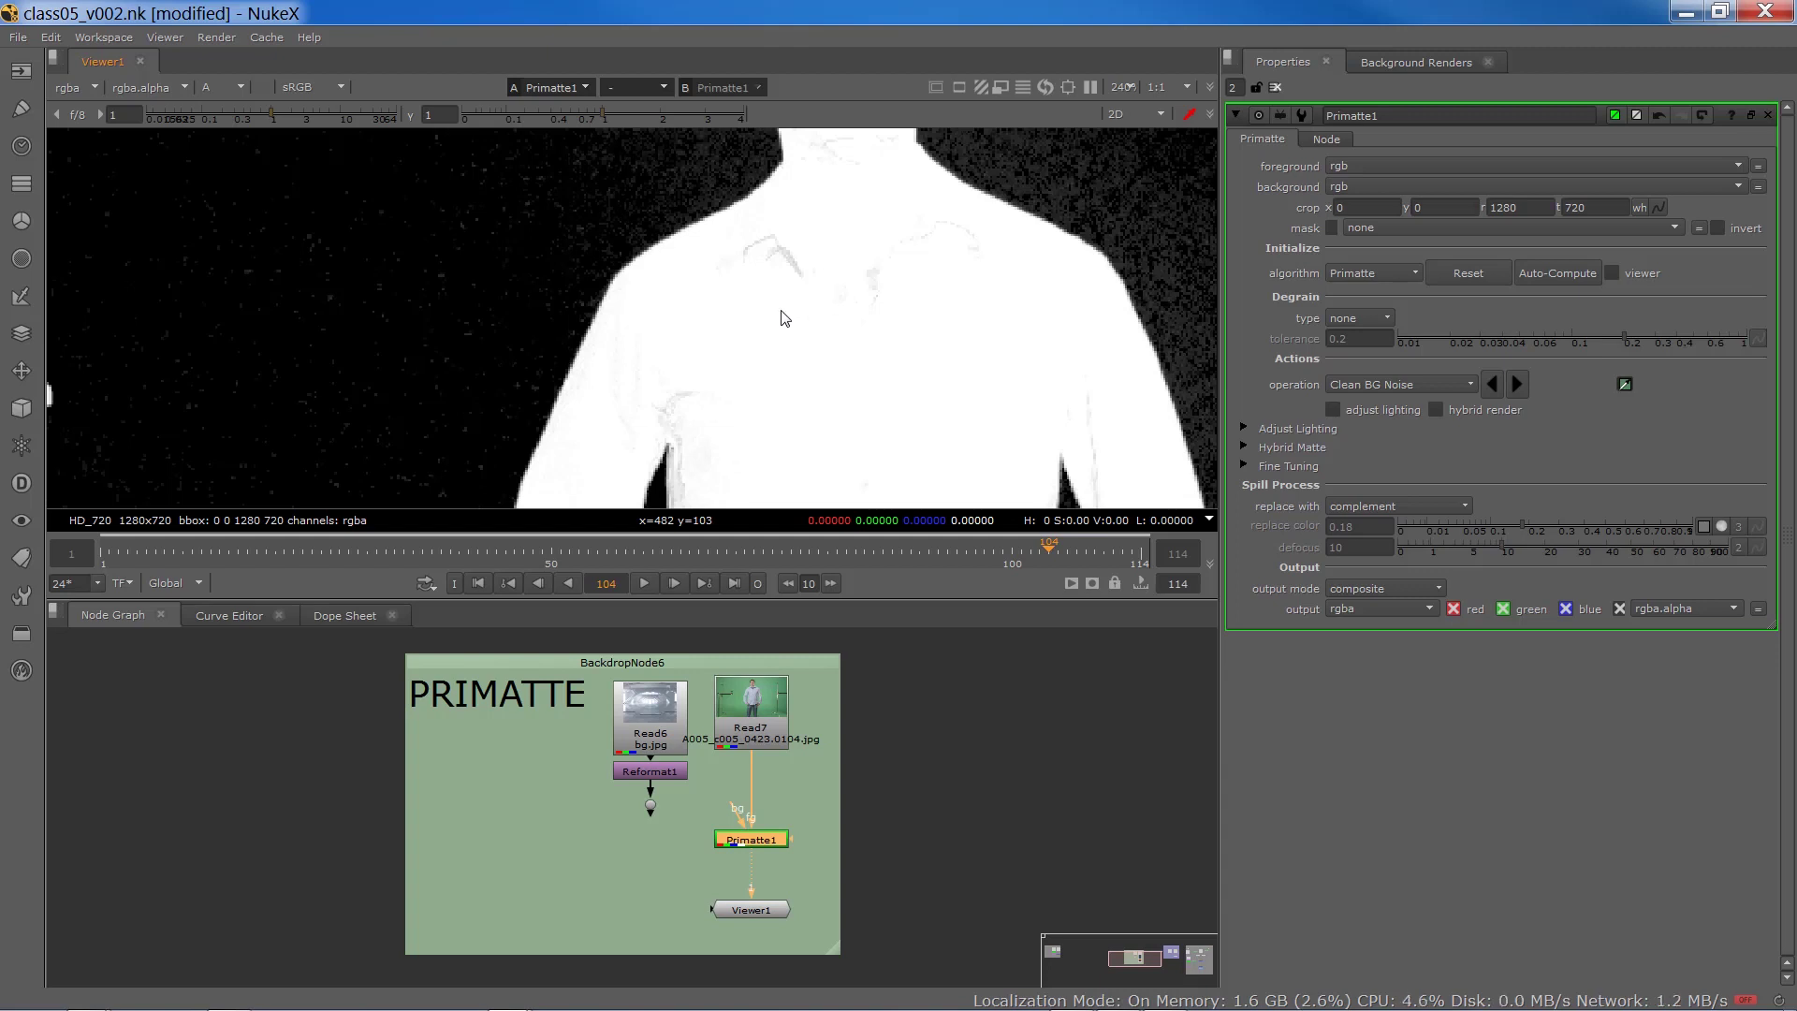
pyautogui.scroll(-2, 953, 361)
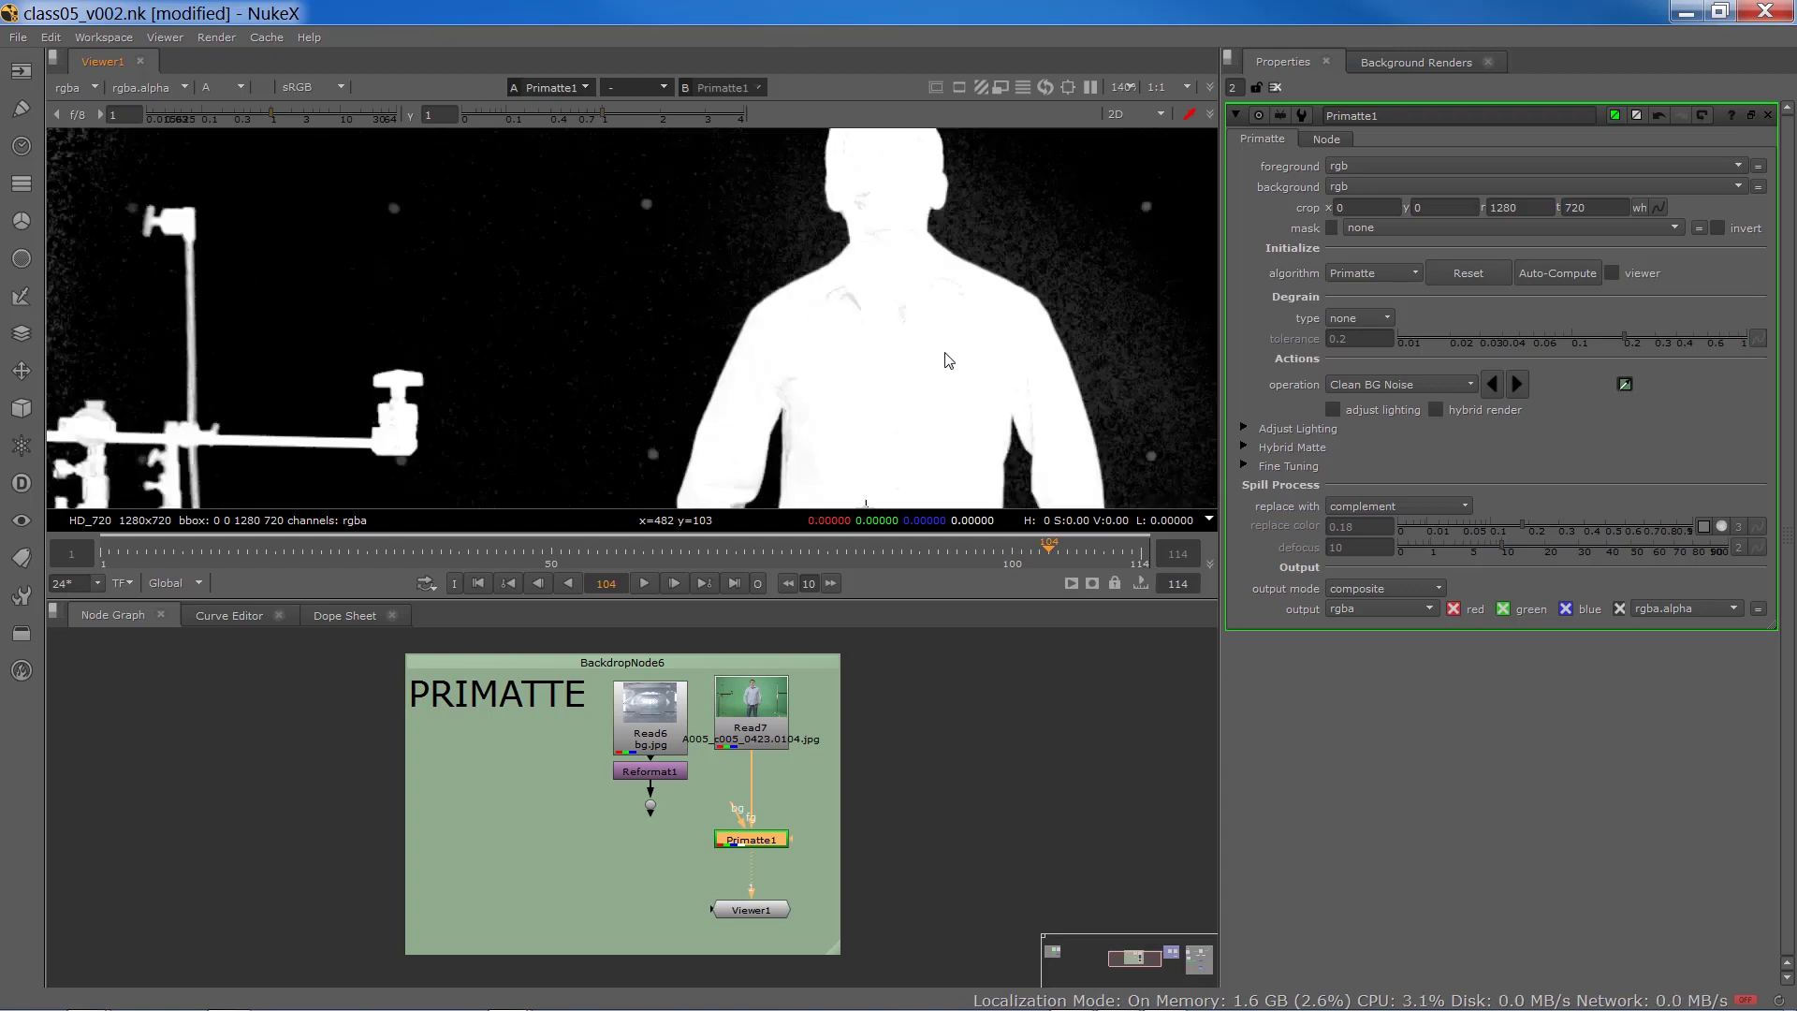
# - Sample further background noise patches and compare the keyed colour against the matte
pyautogui.moveTo(676, 339); pyautogui.dragTo(441, 283, button='middle')
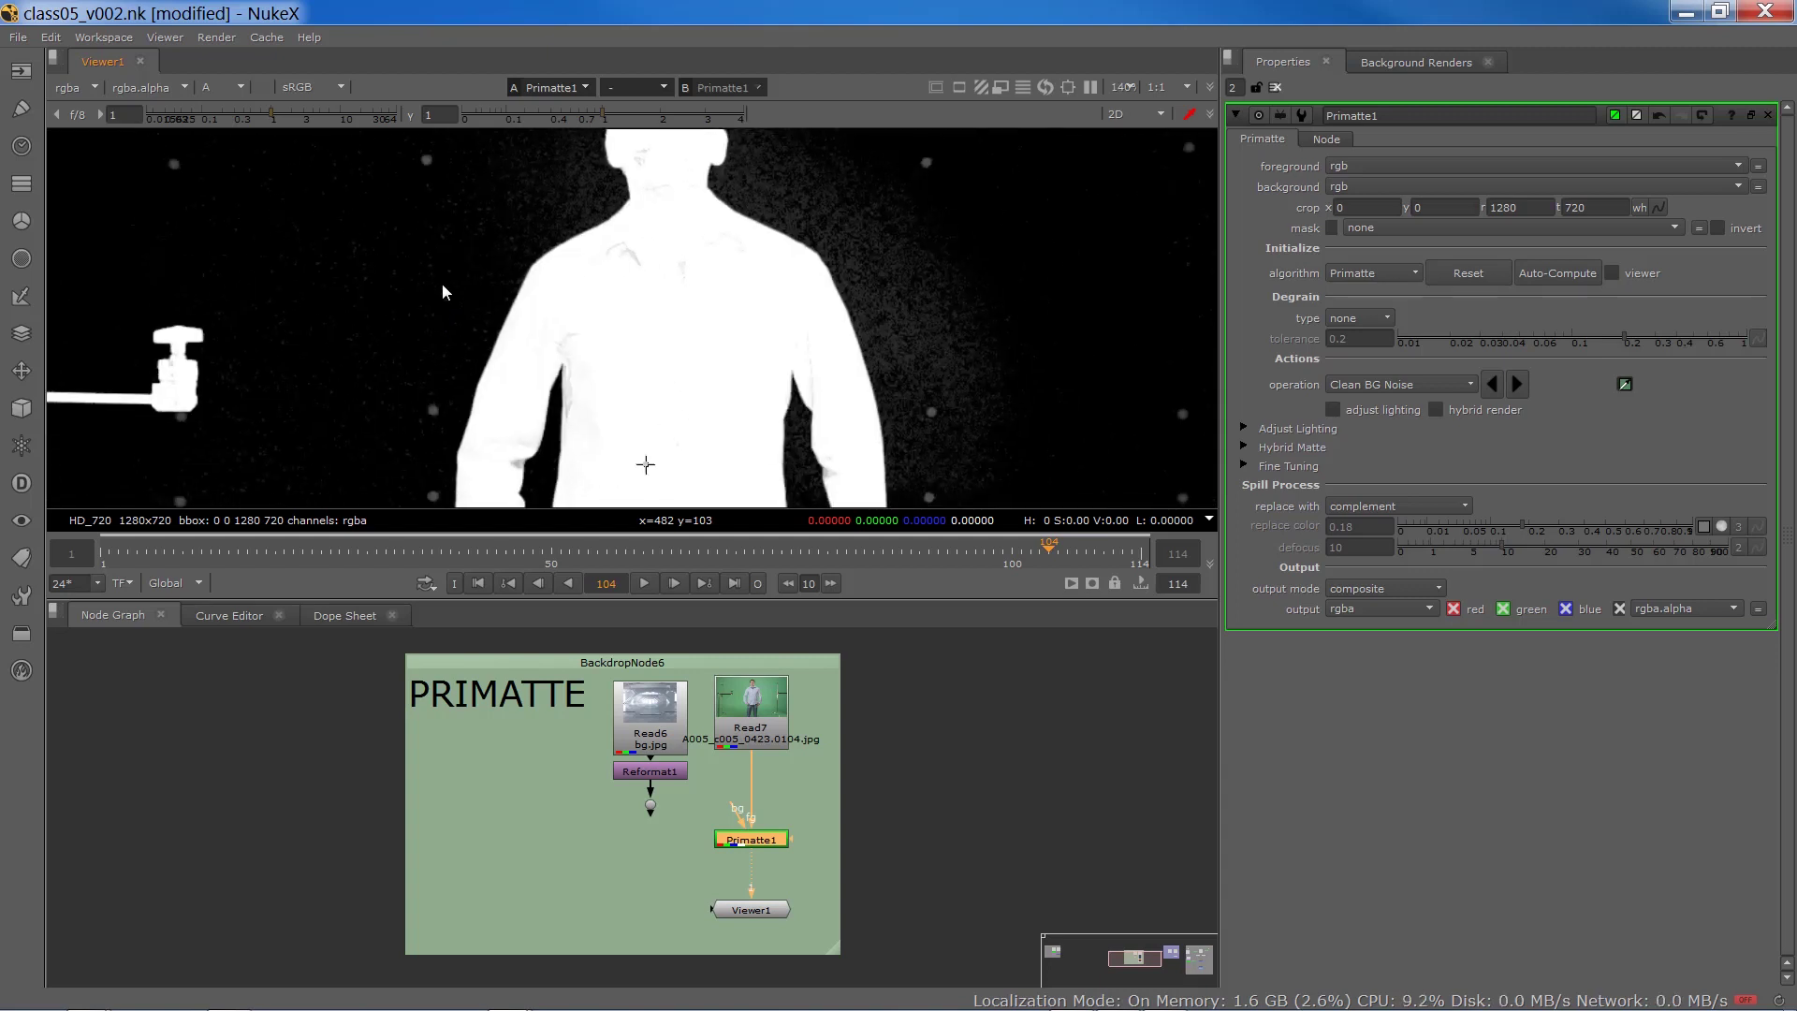
pyautogui.keyDown('ctrl'); pyautogui.click(912, 335); pyautogui.keyUp('ctrl')
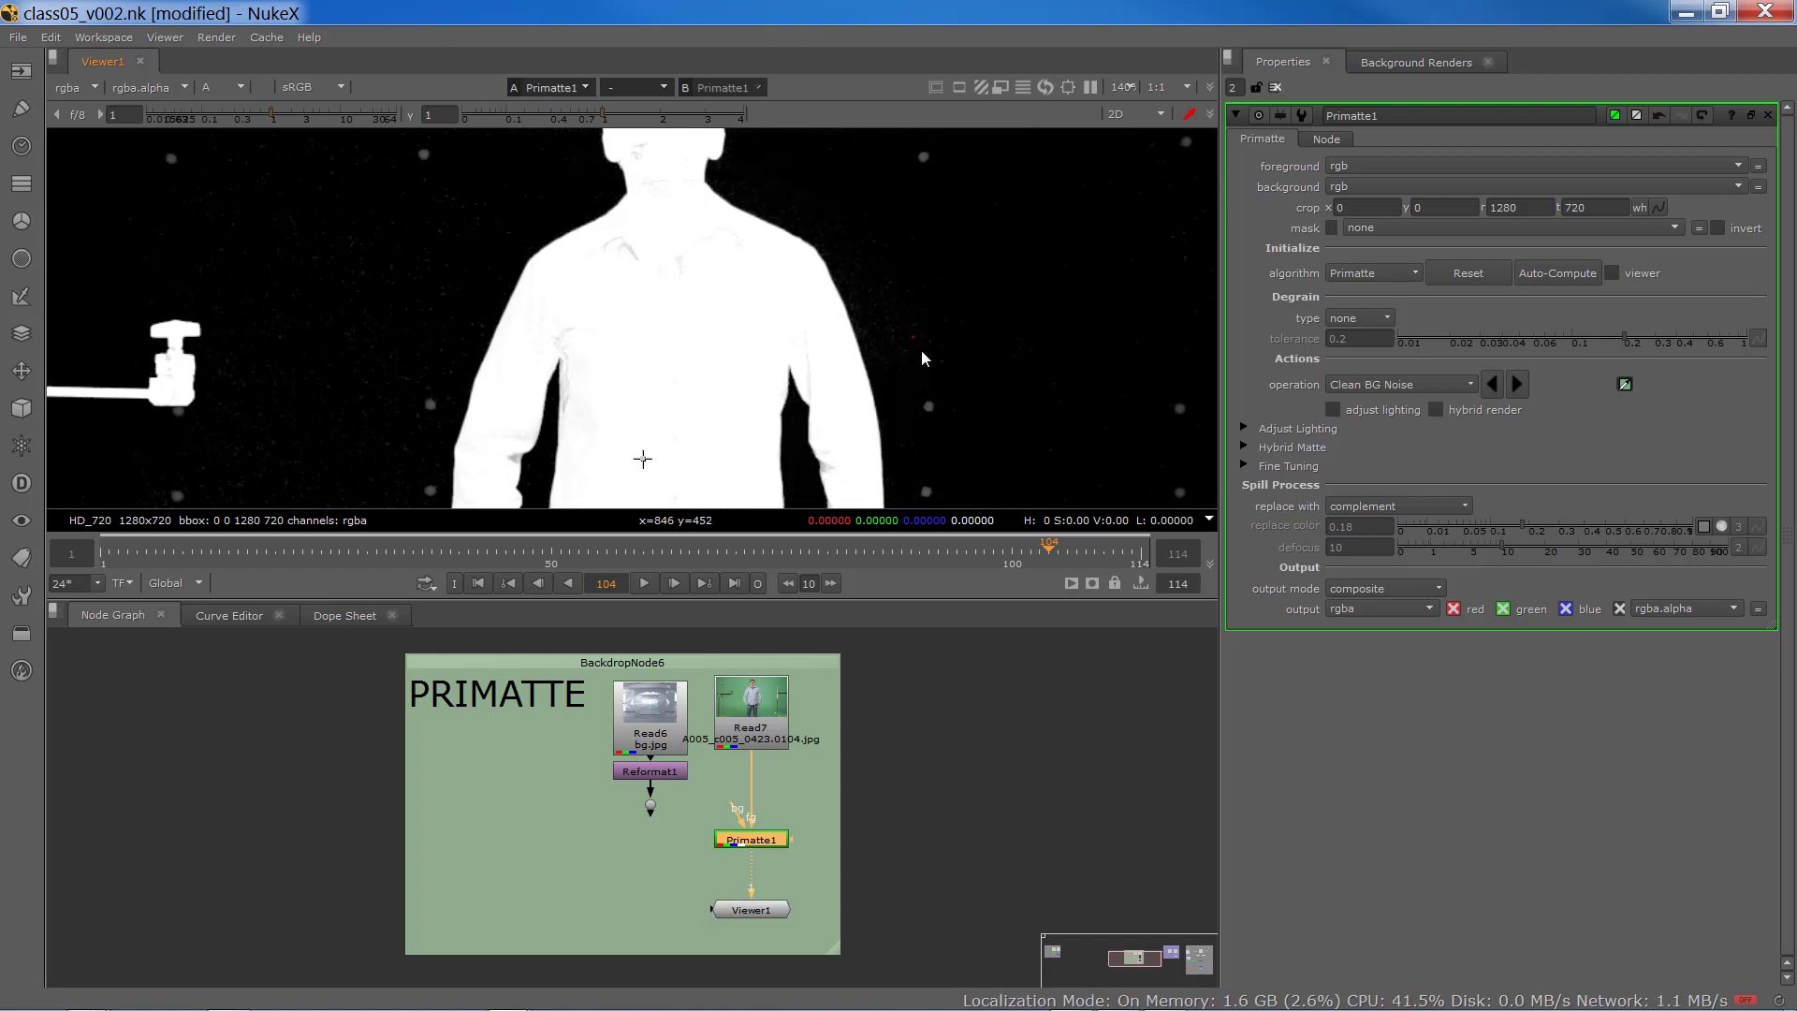
pyautogui.keyDown('ctrl'); pyautogui.click(854, 208); pyautogui.keyUp('ctrl')
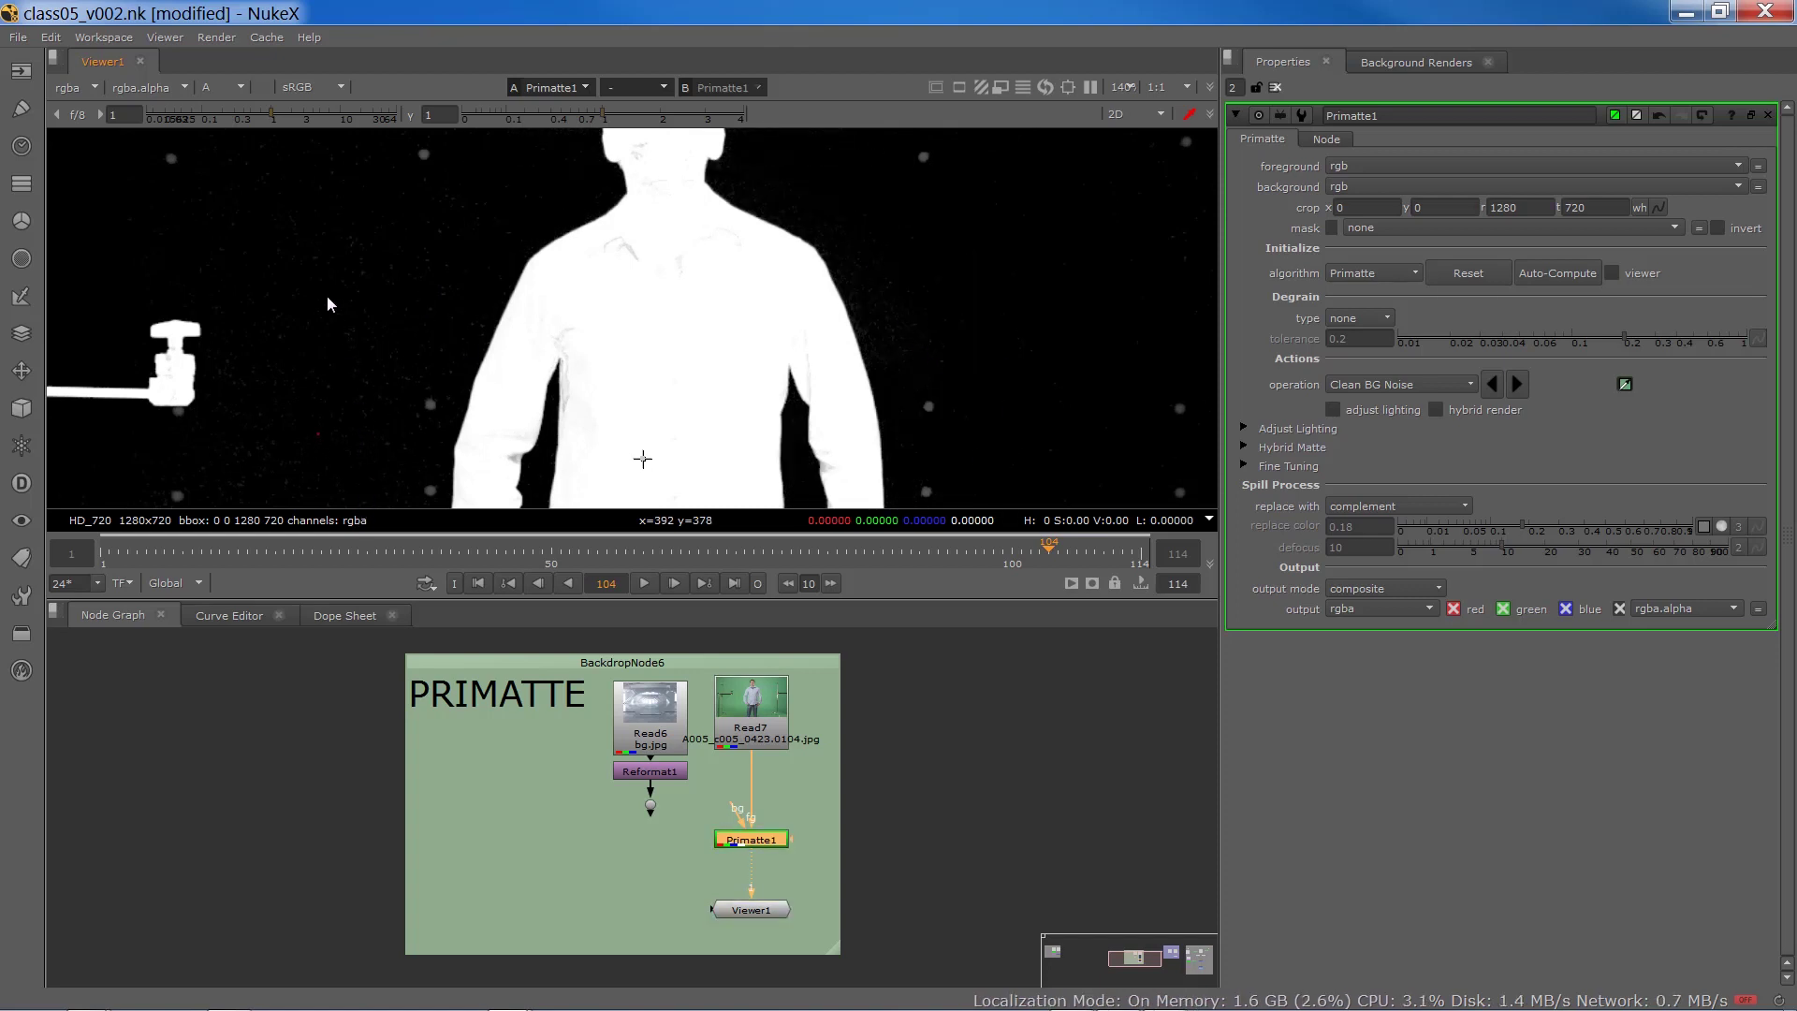
pyautogui.keyDown('ctrl'); pyautogui.keyDown('shift'); pyautogui.moveTo(334, 194); pyautogui.dragTo(406, 263); pyautogui.keyUp('shift'); pyautogui.keyUp('ctrl')
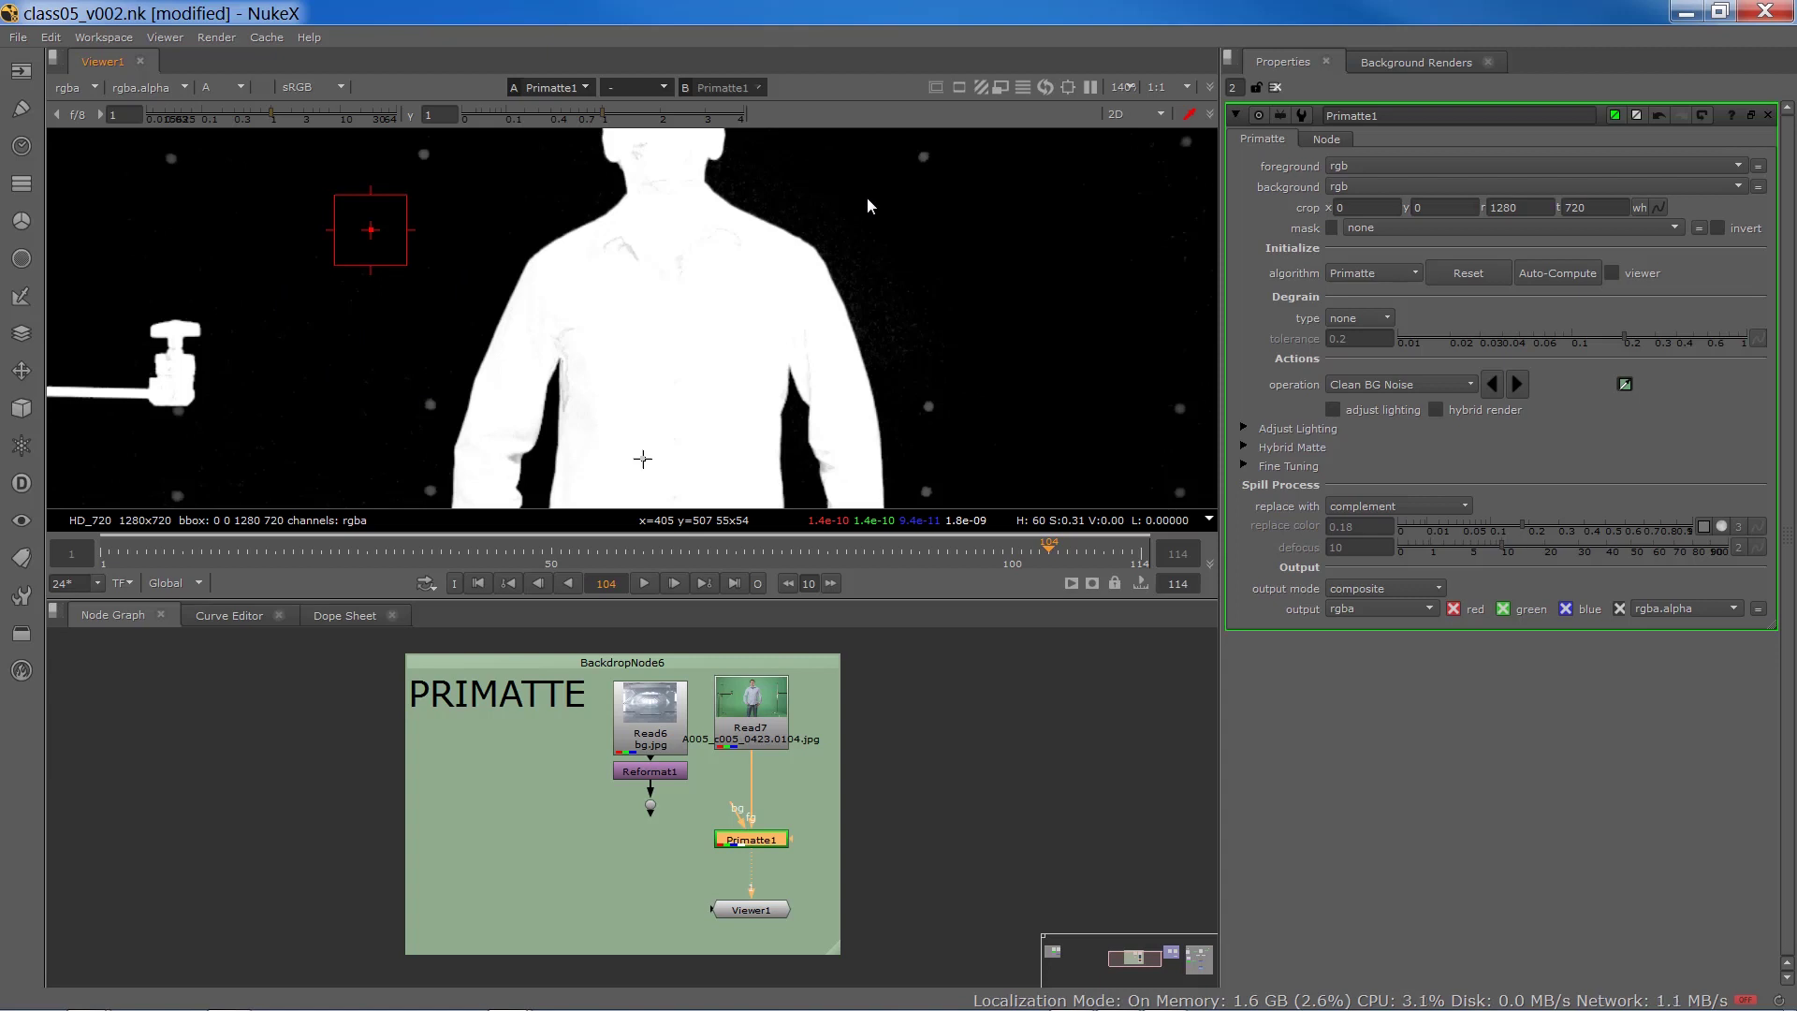
pyautogui.moveTo(867, 197); pyautogui.dragTo(923, 332, button='middle')
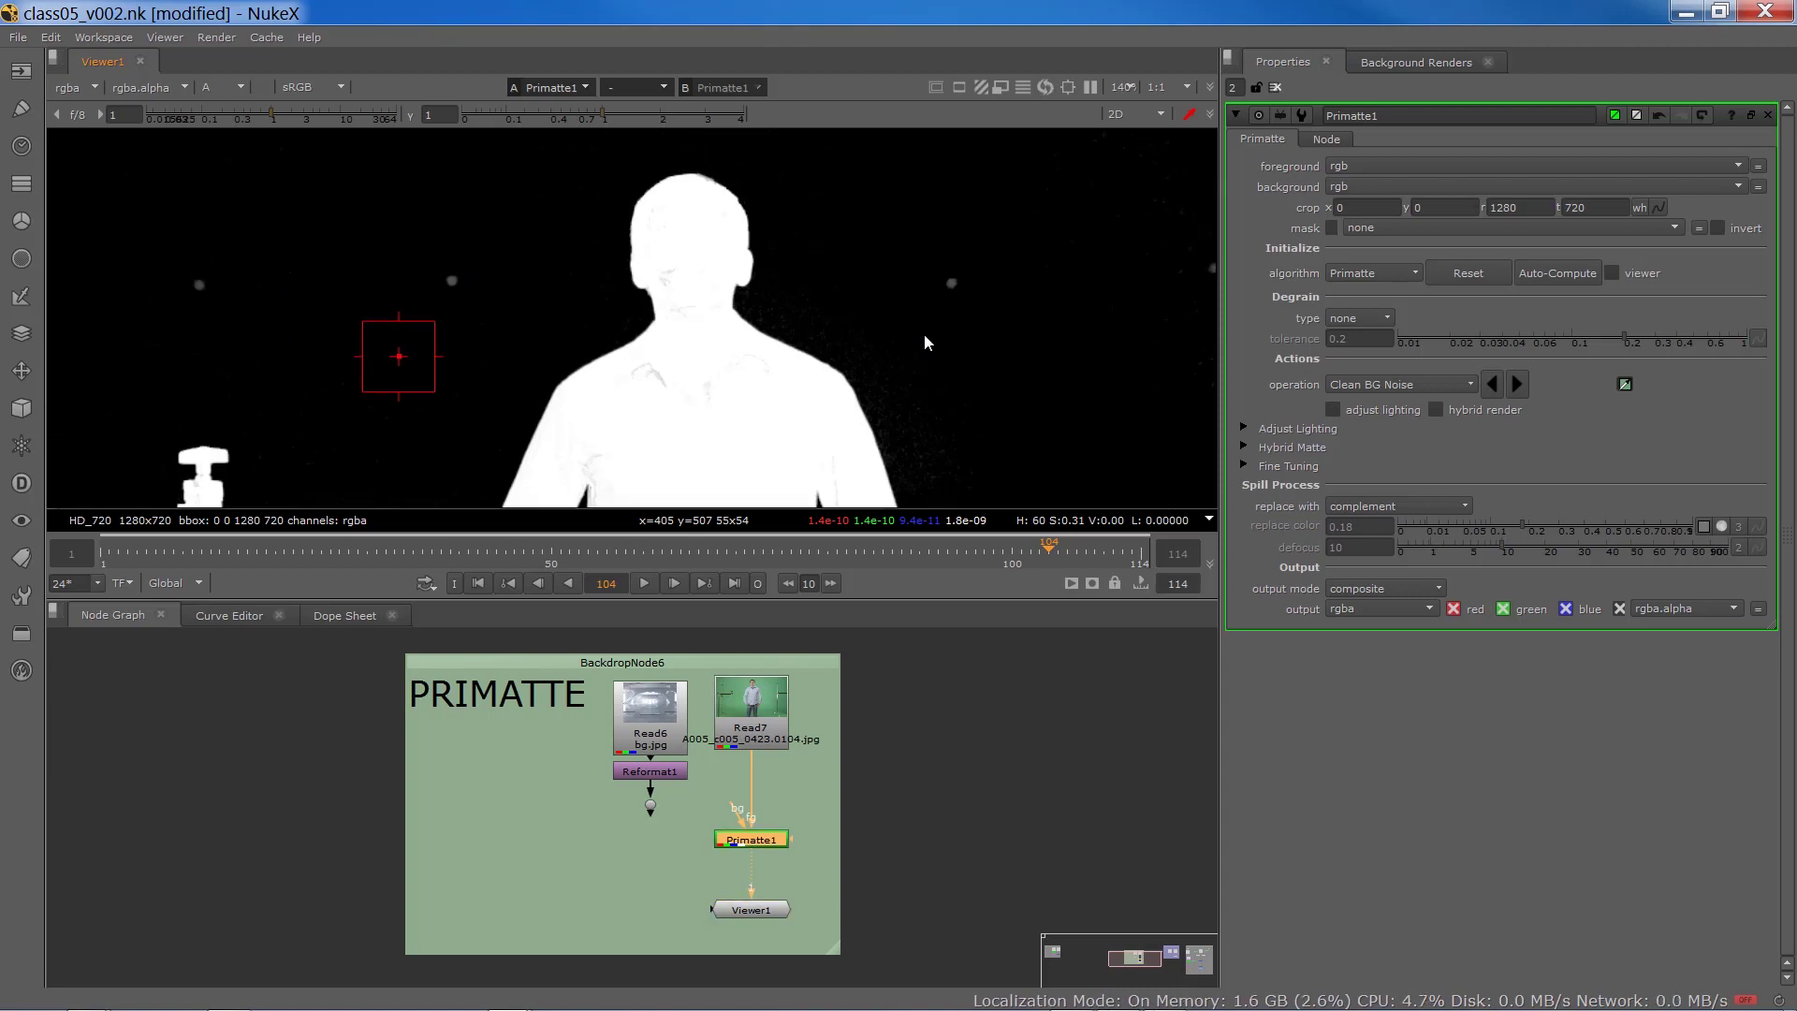
pyautogui.press('a')
pyautogui.press('a')
pyautogui.press('a')
pyautogui.scroll(4, 631, 257)
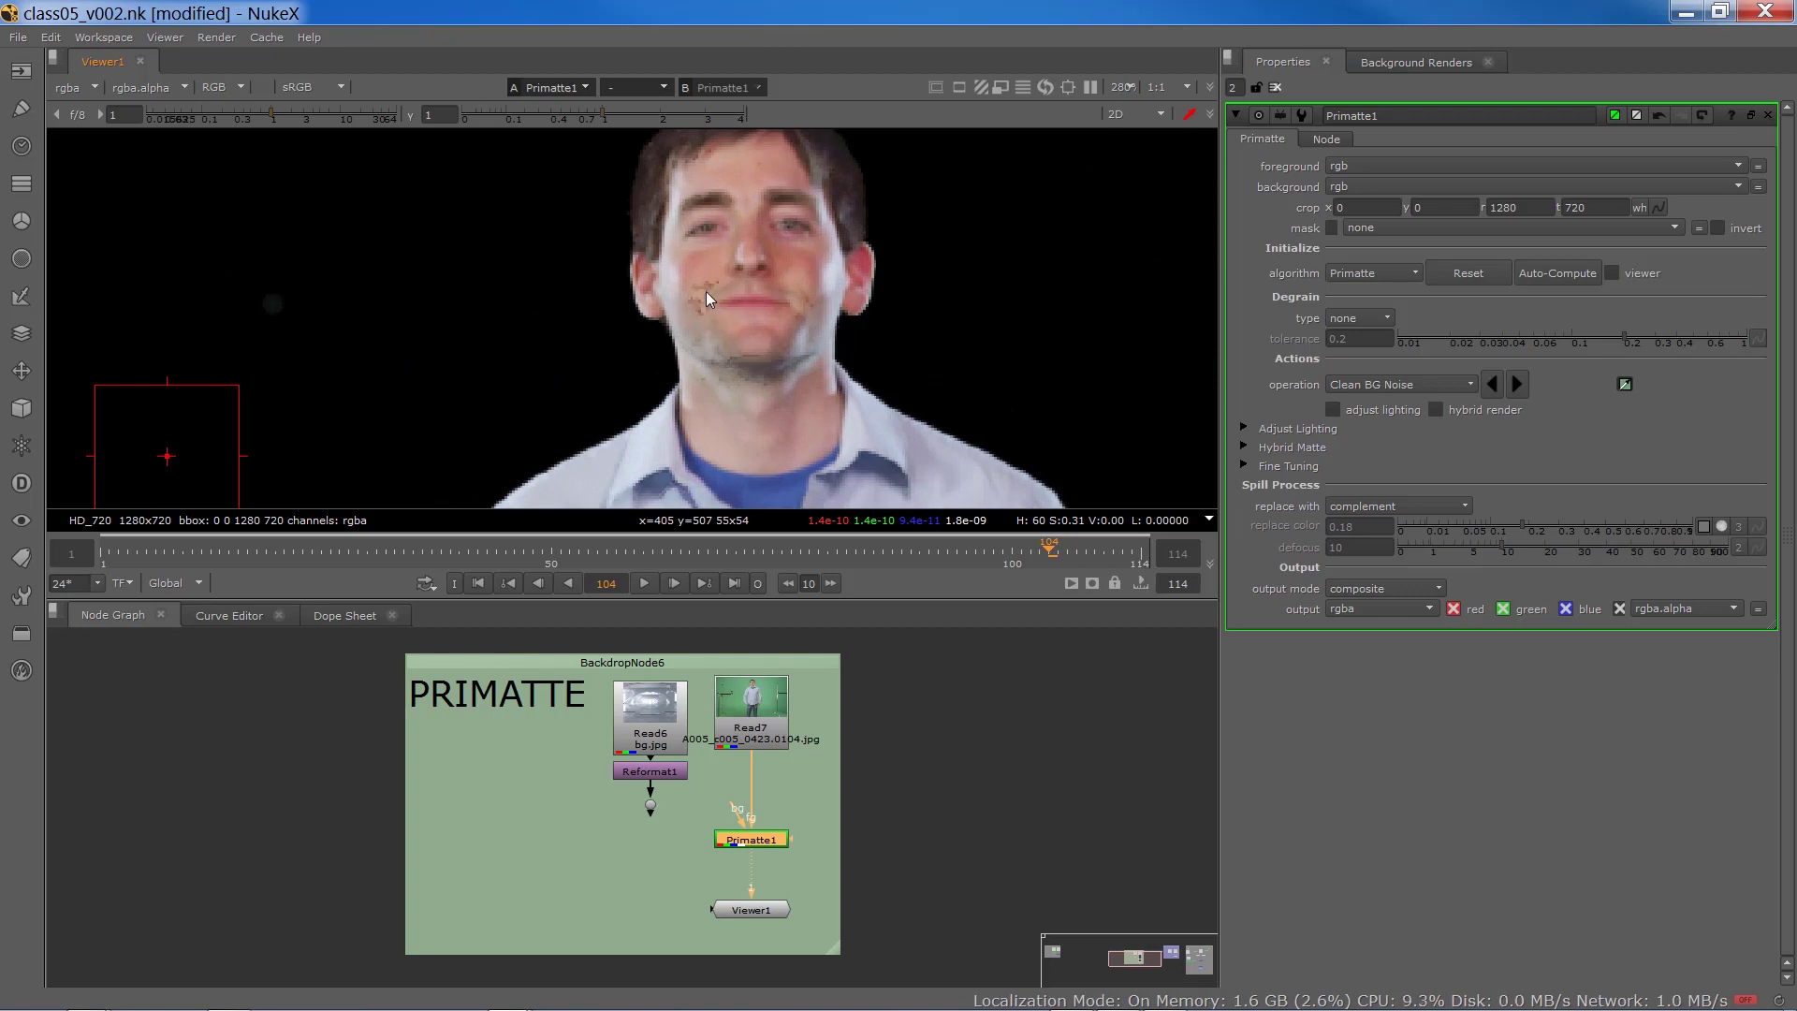
pyautogui.scroll(-6, 706, 304)
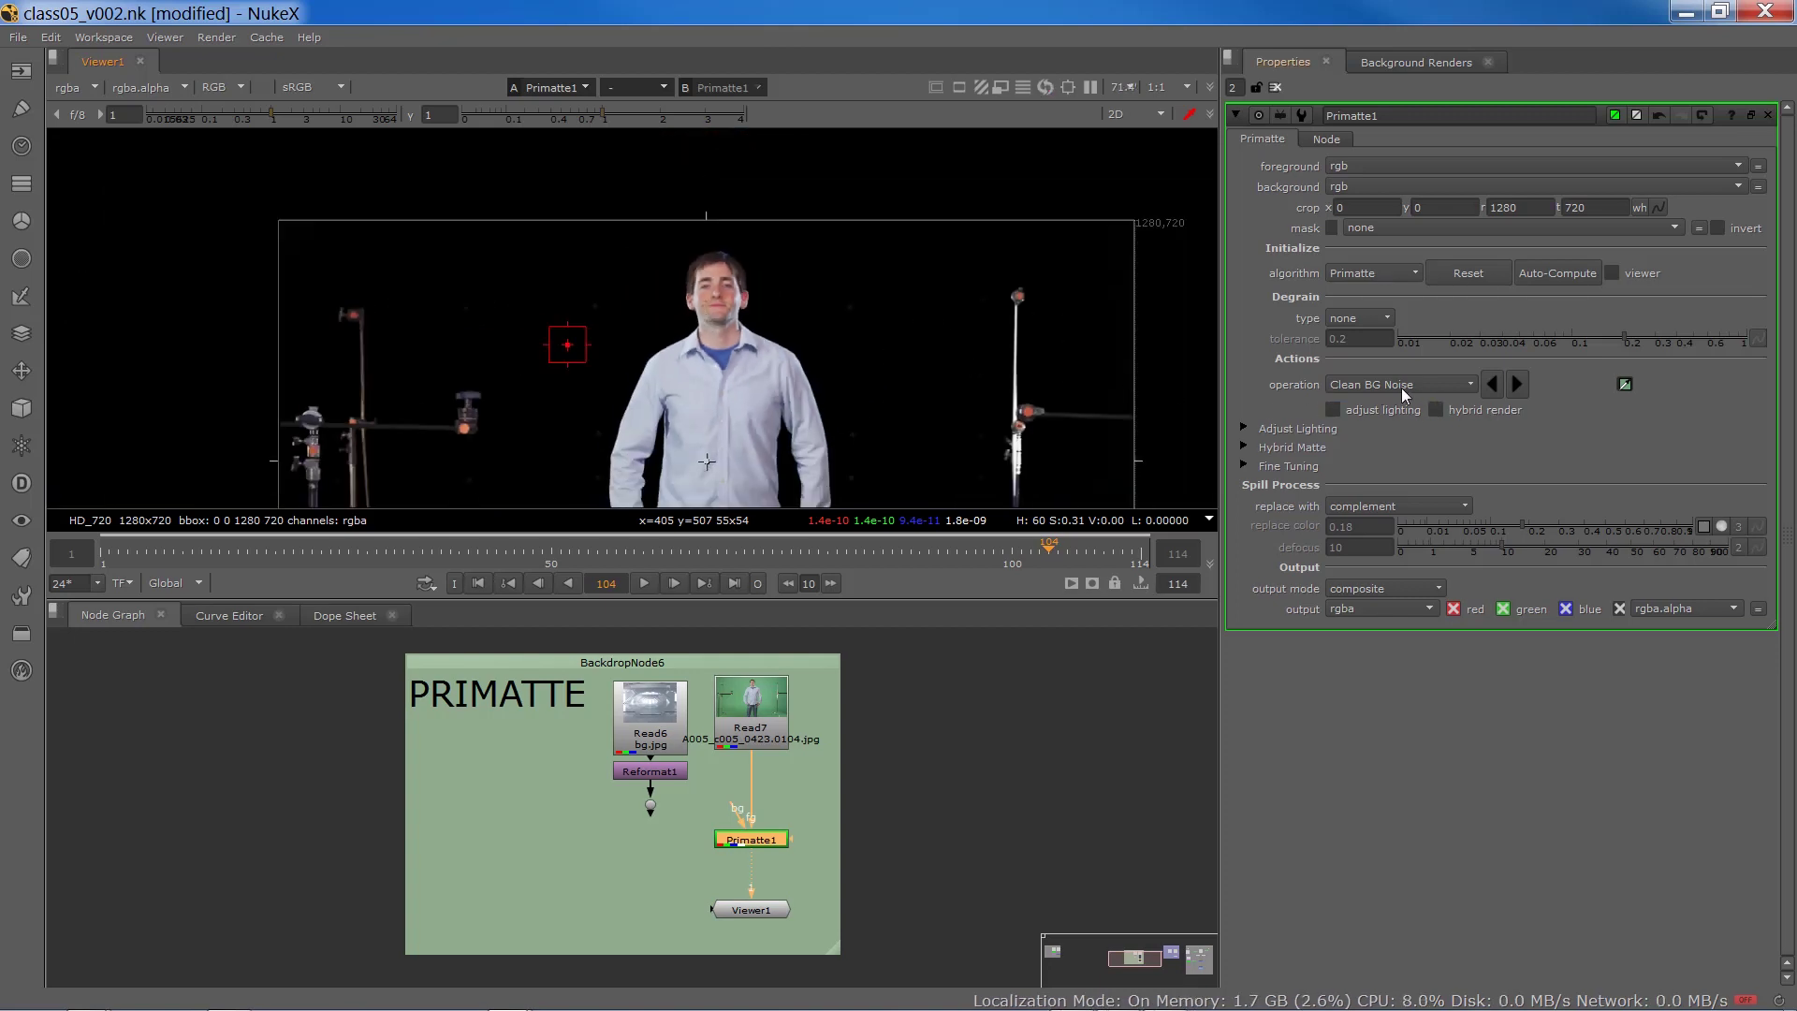
# - Switch Primatte1 to Clean FG Noise and sample grey patches on the upper back and arm
pyautogui.click(1517, 385)
pyautogui.press('a')
pyautogui.scroll(5, 606, 420)
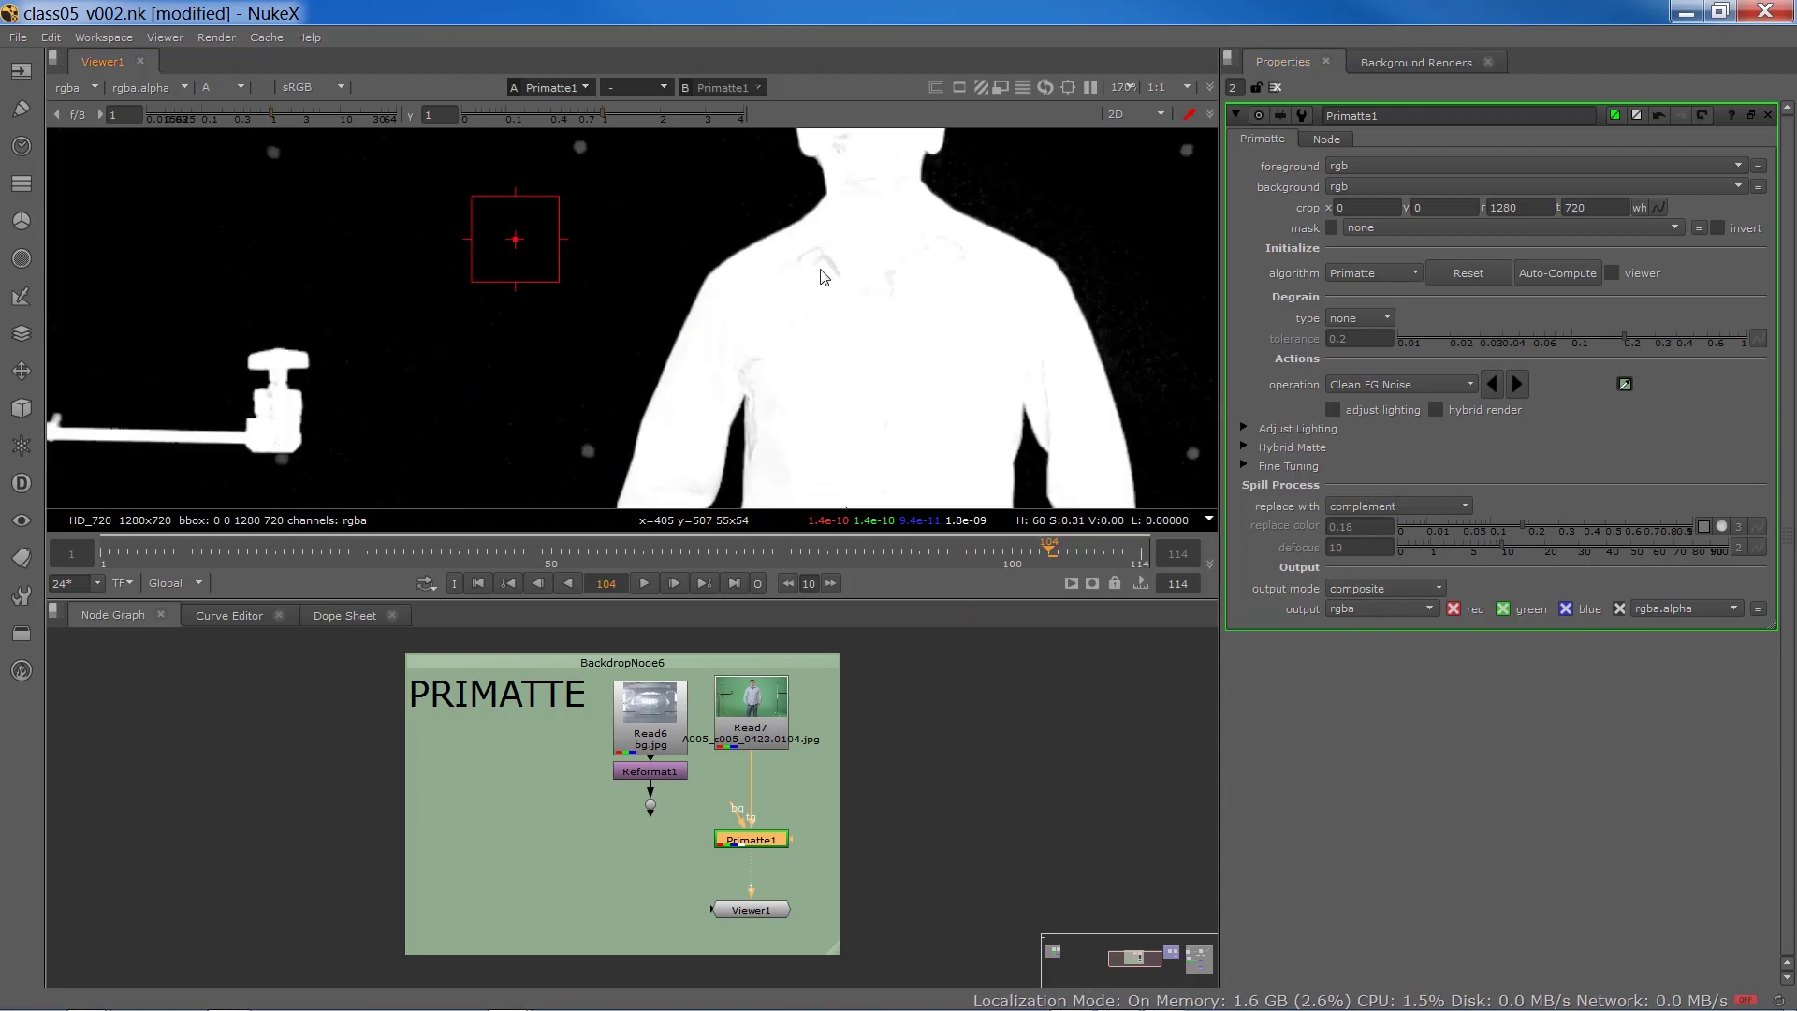
pyautogui.keyDown('ctrl'); pyautogui.keyDown('shift'); pyautogui.moveTo(811, 248); pyautogui.dragTo(838, 278); pyautogui.keyUp('shift'); pyautogui.keyUp('ctrl')
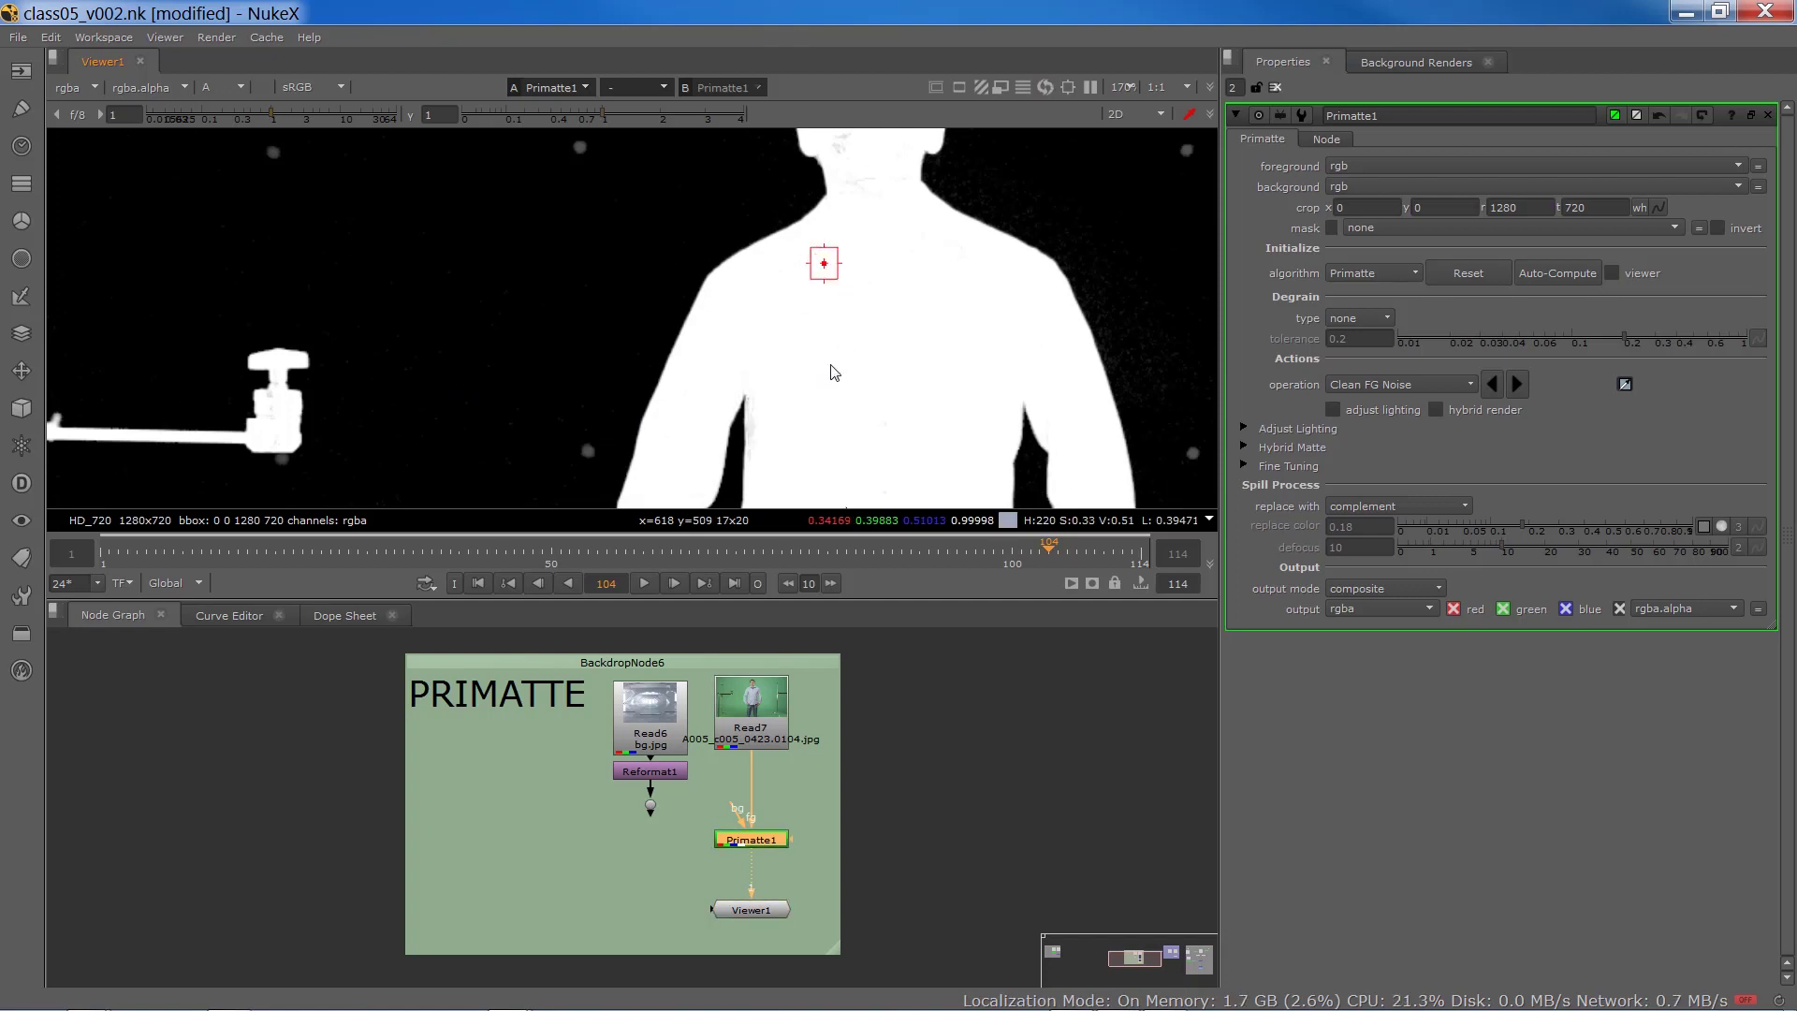
pyautogui.keyDown('ctrl'); pyautogui.keyDown('shift'); pyautogui.moveTo(788, 384); pyautogui.dragTo(767, 434); pyautogui.keyUp('shift'); pyautogui.keyUp('ctrl')
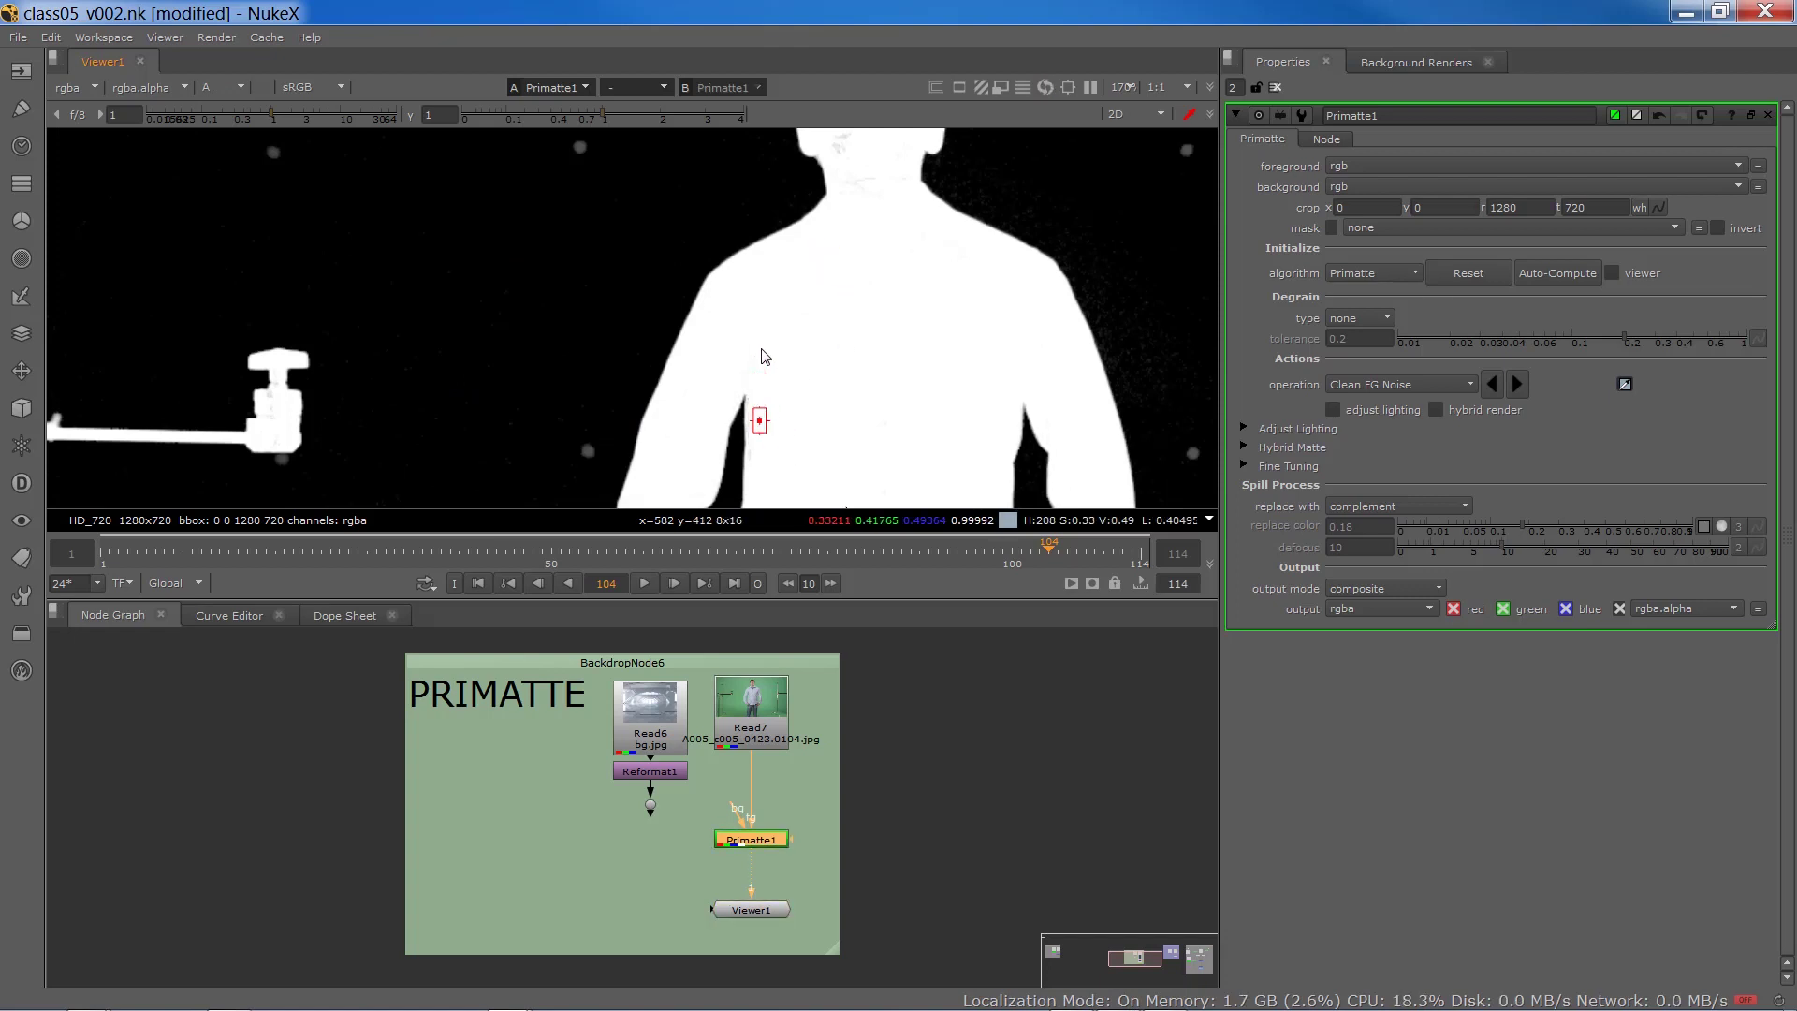
pyautogui.scroll(-3, 854, 387)
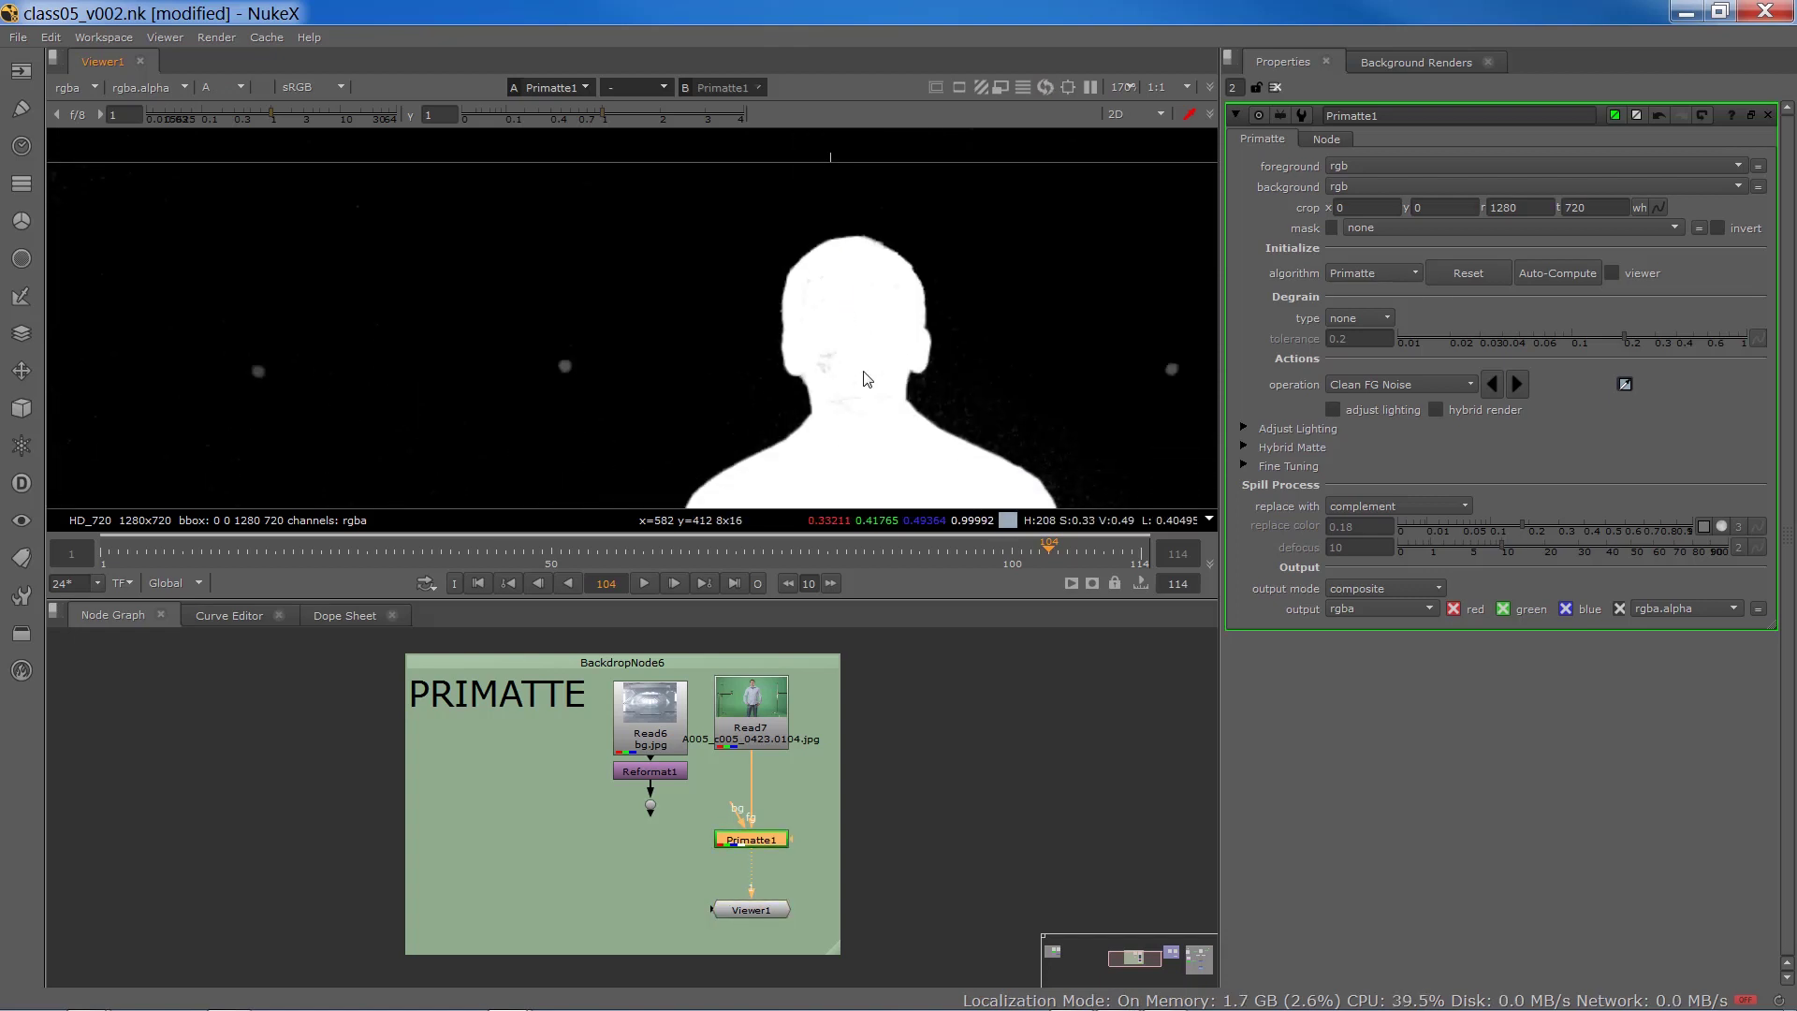
pyautogui.scroll(2, 866, 377)
# - Sample grey areas around the neck and head to fill them white
pyautogui.keyDown('ctrl'); pyautogui.keyDown('shift'); pyautogui.moveTo(797, 359); pyautogui.dragTo(842, 412); pyautogui.keyUp('shift'); pyautogui.keyUp('ctrl')
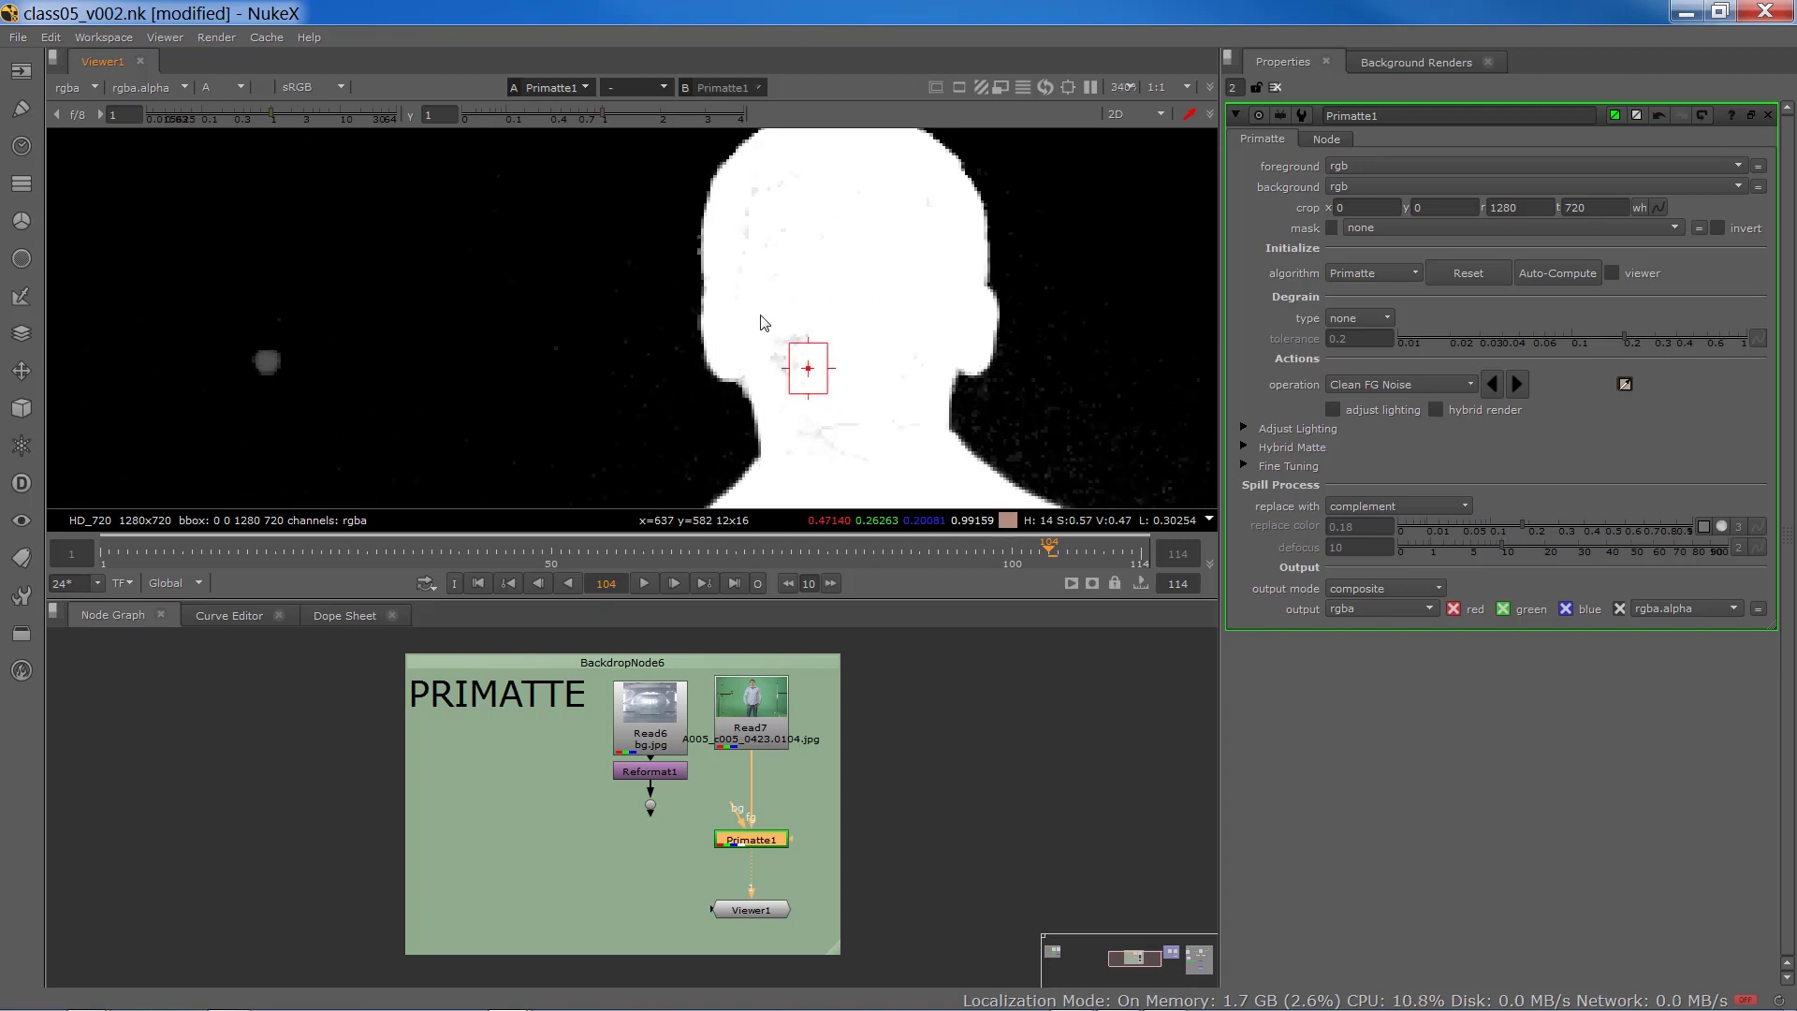
pyautogui.keyDown('ctrl'); pyautogui.keyDown('shift'); pyautogui.moveTo(786, 341); pyautogui.dragTo(899, 502); pyautogui.keyUp('shift'); pyautogui.keyUp('ctrl')
pyautogui.keyDown('ctrl'); pyautogui.keyDown('shift'); pyautogui.moveTo(783, 193); pyautogui.dragTo(735, 296); pyautogui.keyUp('shift'); pyautogui.keyUp('ctrl')
pyautogui.keyDown('ctrl'); pyautogui.keyDown('shift'); pyautogui.moveTo(830, 174); pyautogui.dragTo(929, 292); pyautogui.keyUp('shift'); pyautogui.keyUp('ctrl')
pyautogui.keyDown('ctrl'); pyautogui.keyDown('shift'); pyautogui.moveTo(789, 359); pyautogui.dragTo(916, 483); pyautogui.keyUp('shift'); pyautogui.keyUp('ctrl')
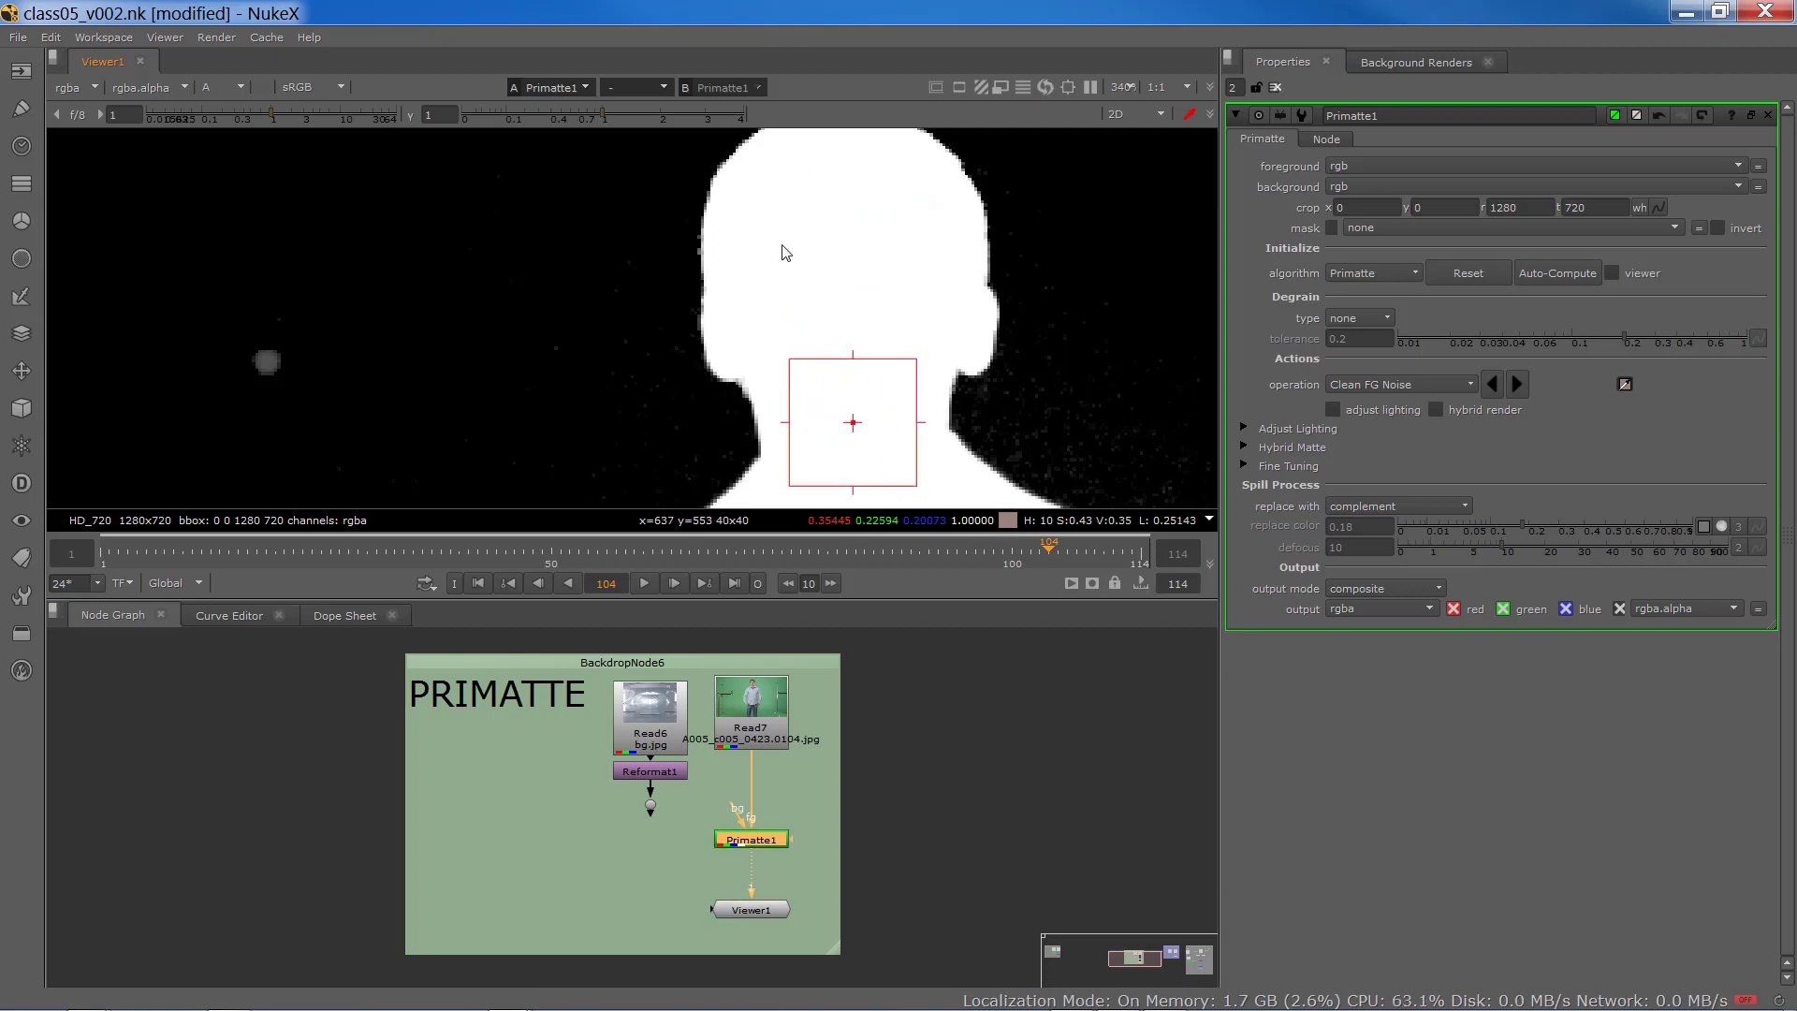
pyautogui.scroll(5, 782, 201)
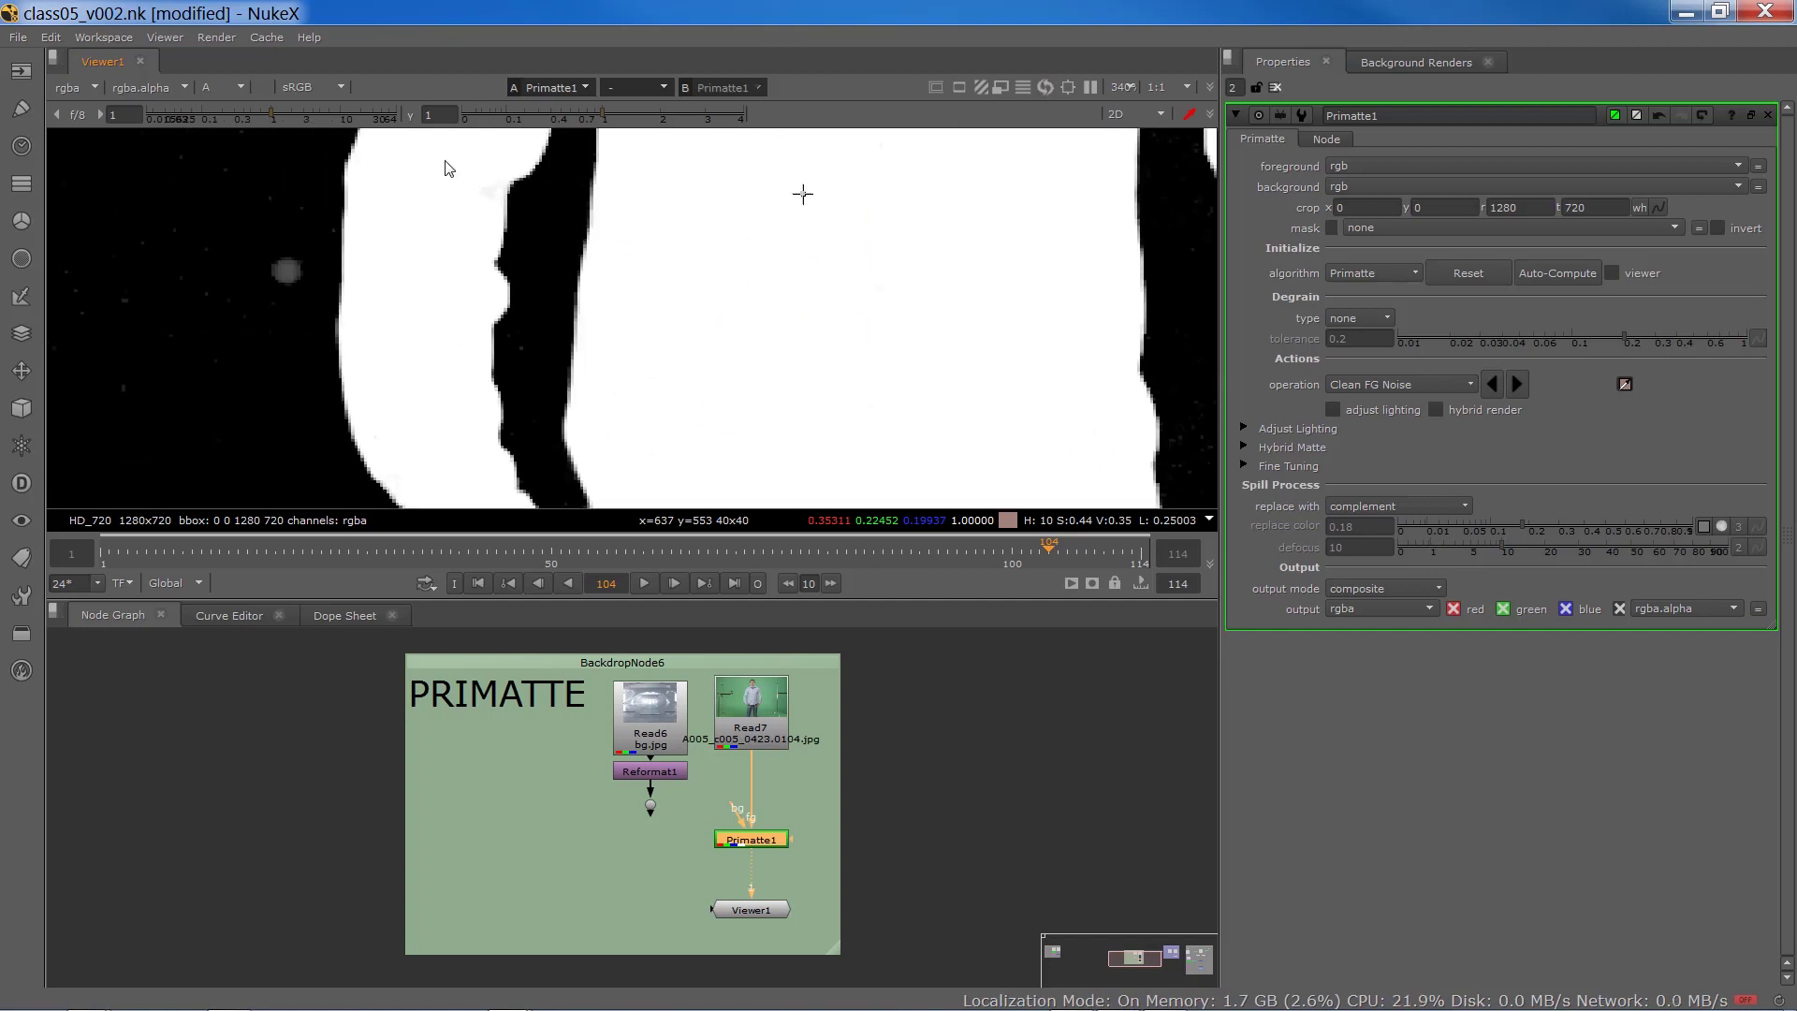
# - Fill grey patches along the matte edge, torso and legs, then recentre the figure
pyautogui.keyDown('ctrl'); pyautogui.keyDown('shift'); pyautogui.moveTo(443, 159); pyautogui.dragTo(503, 222); pyautogui.keyUp('shift'); pyautogui.keyUp('ctrl')
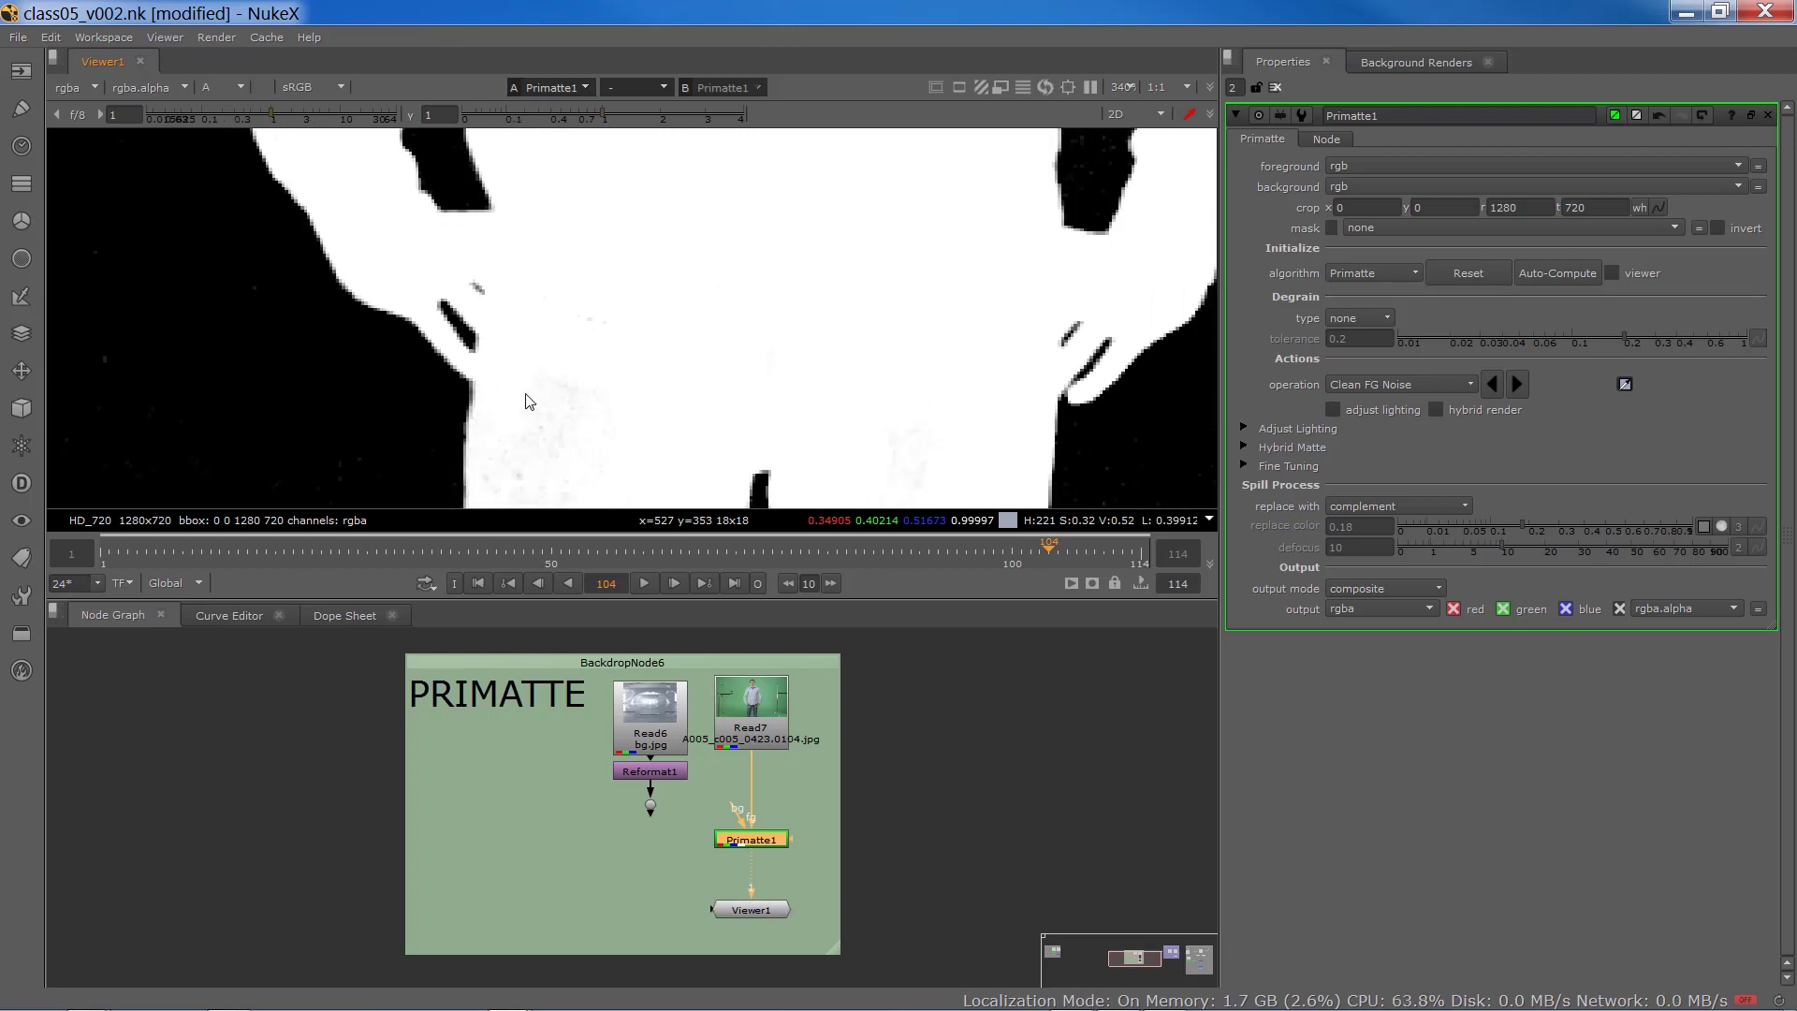
pyautogui.keyDown('ctrl'); pyautogui.keyDown('shift'); pyautogui.moveTo(520, 388); pyautogui.dragTo(566, 458); pyautogui.keyUp('shift'); pyautogui.keyUp('ctrl')
pyautogui.moveTo(577, 500); pyautogui.dragTo(700, 229, button='middle')
pyautogui.keyDown('ctrl'); pyautogui.keyDown('shift'); pyautogui.moveTo(622, 202); pyautogui.dragTo(681, 291); pyautogui.keyUp('shift'); pyautogui.keyUp('ctrl')
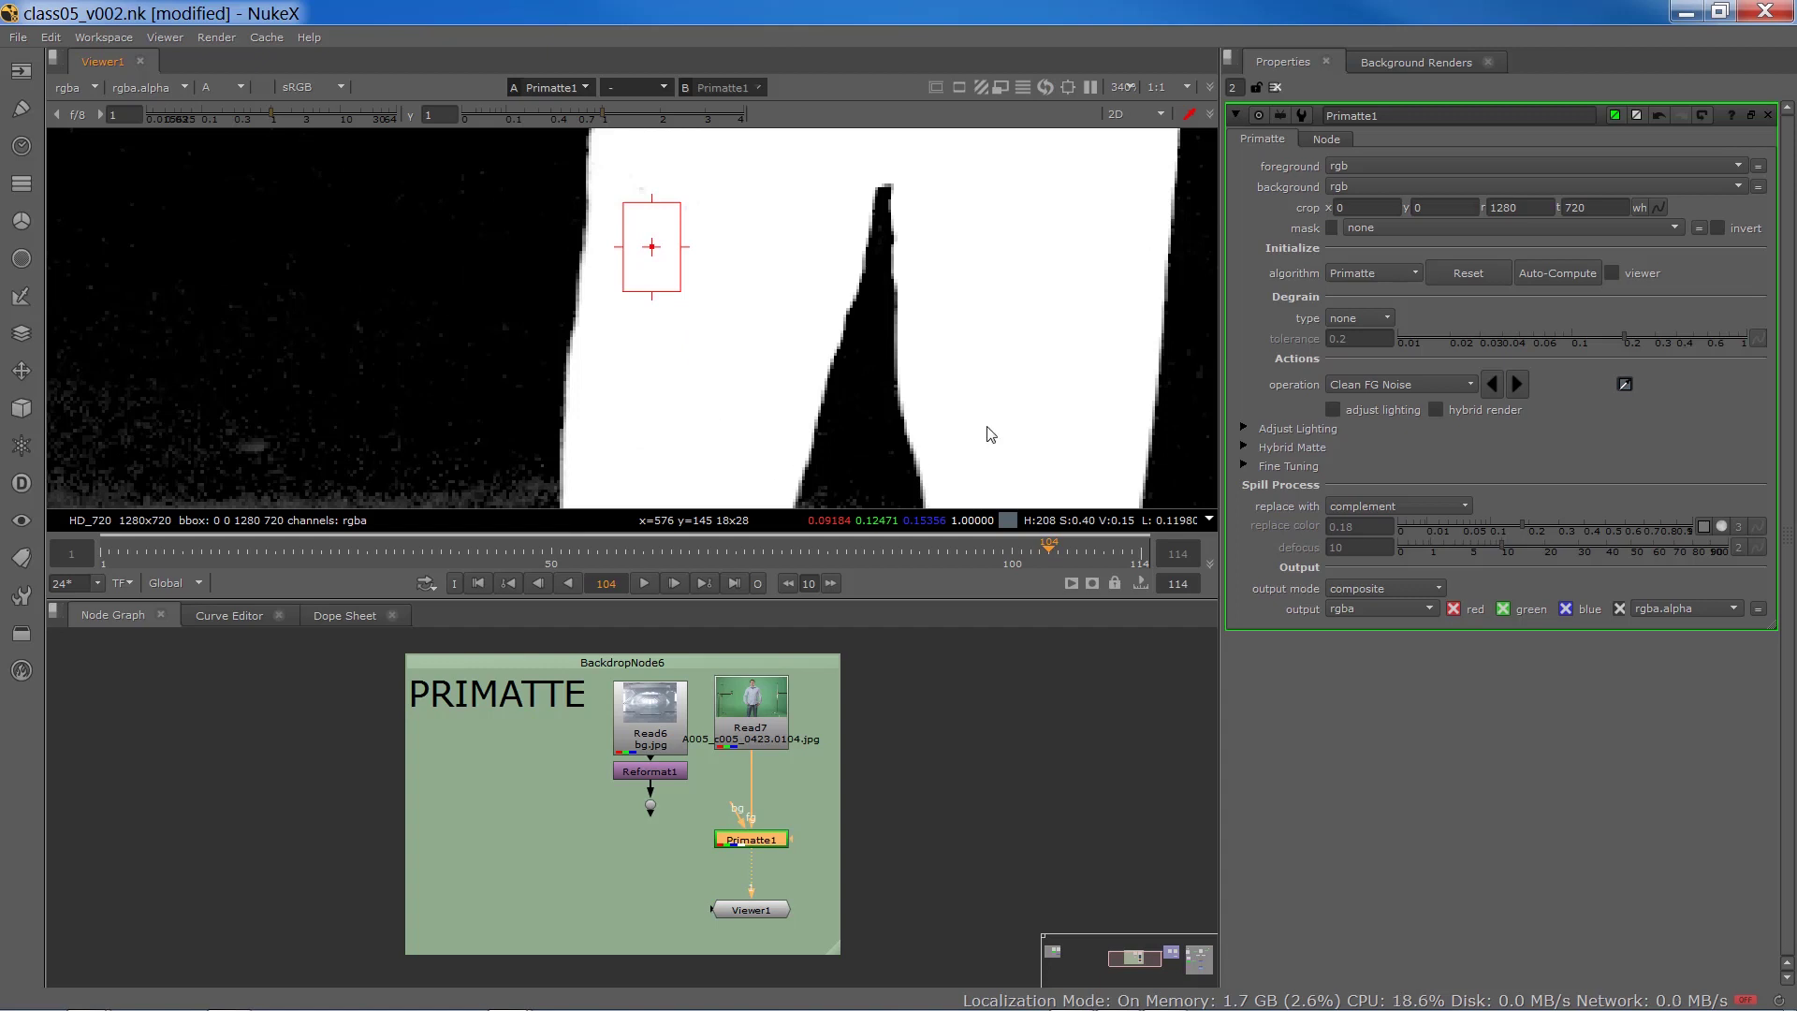
pyautogui.moveTo(1000, 378); pyautogui.dragTo(967, 265, button='middle')
pyautogui.scroll(-3, 750, 305)
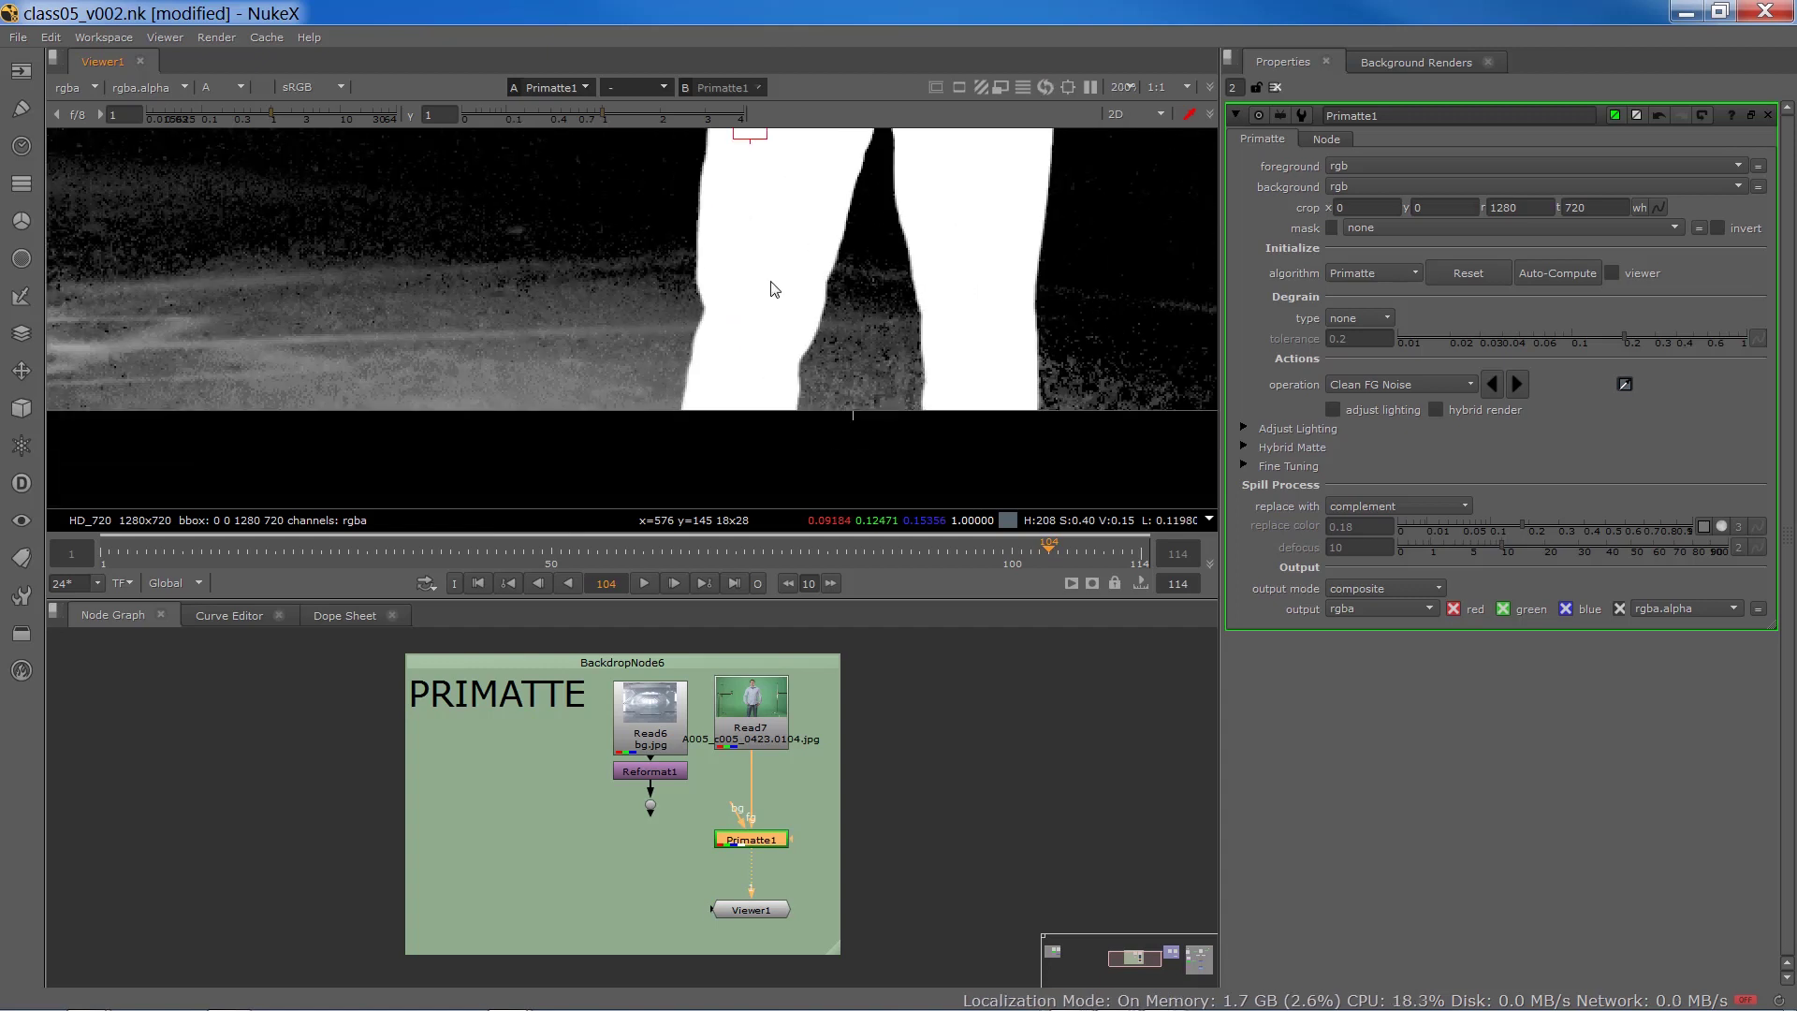
pyautogui.moveTo(750, 305); pyautogui.dragTo(541, 413, button='middle')
pyautogui.scroll(-3, 541, 413)
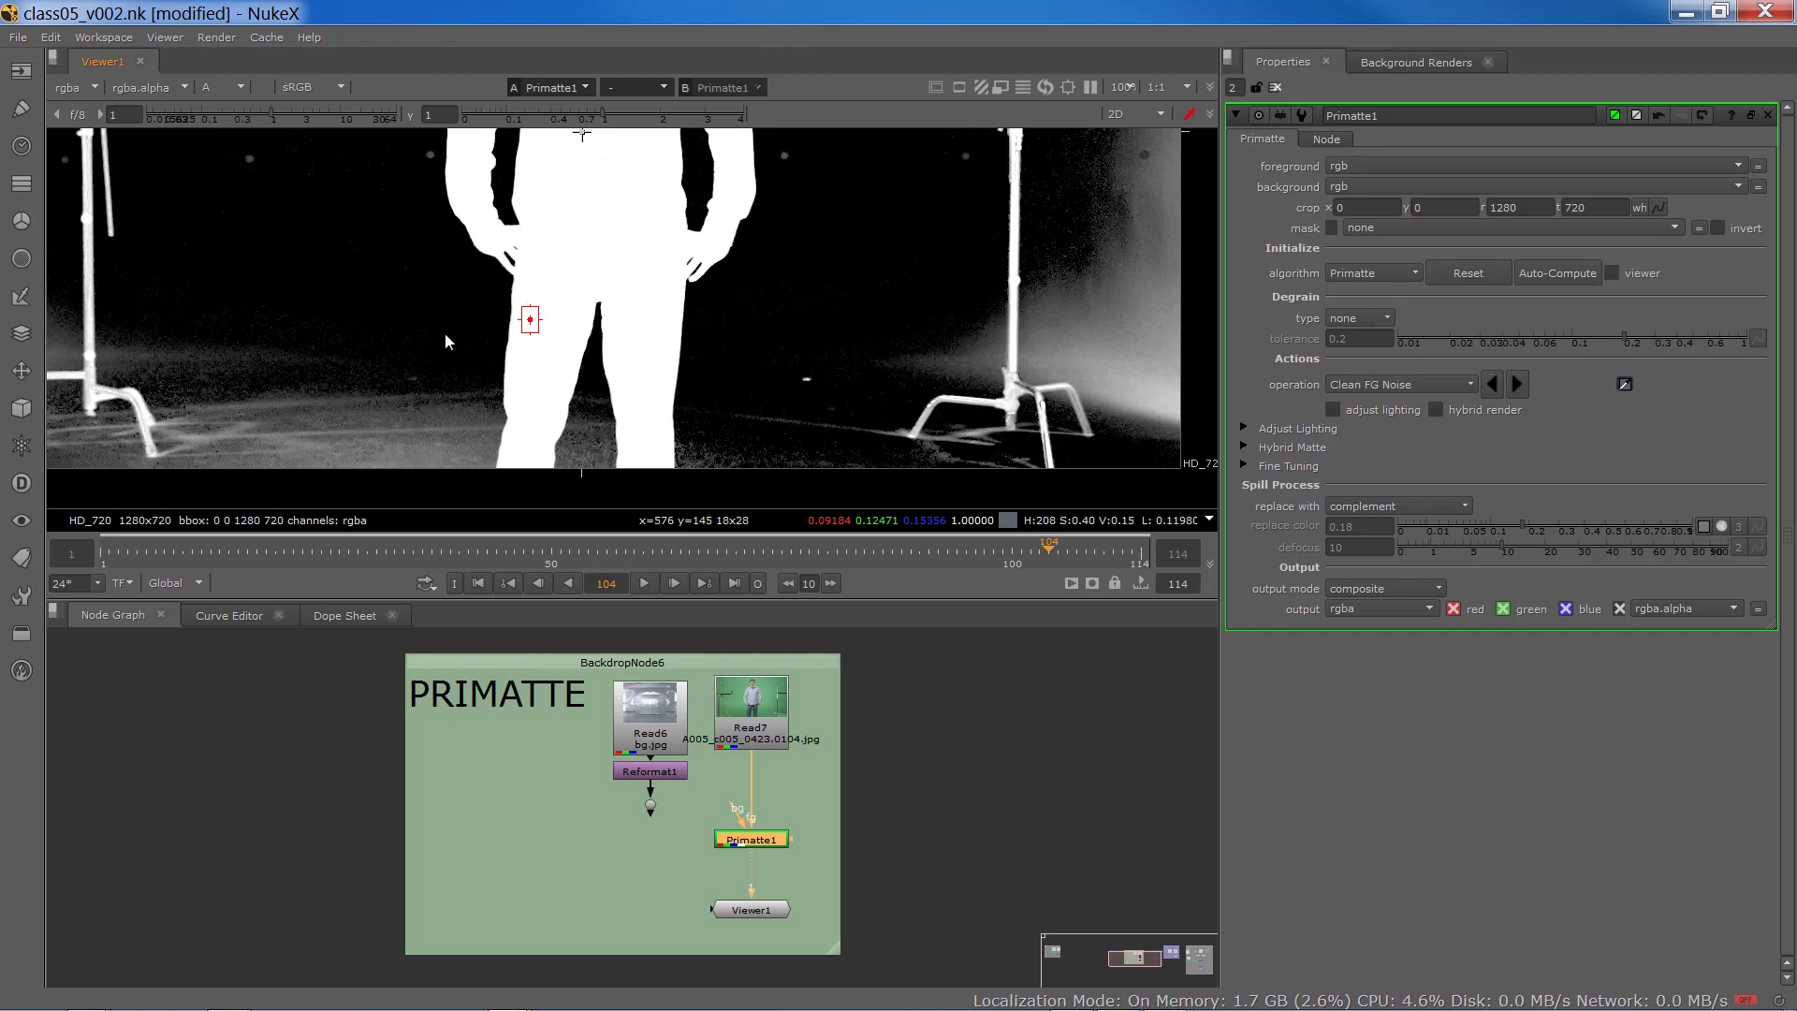
pyautogui.scroll(-2, 475, 334)
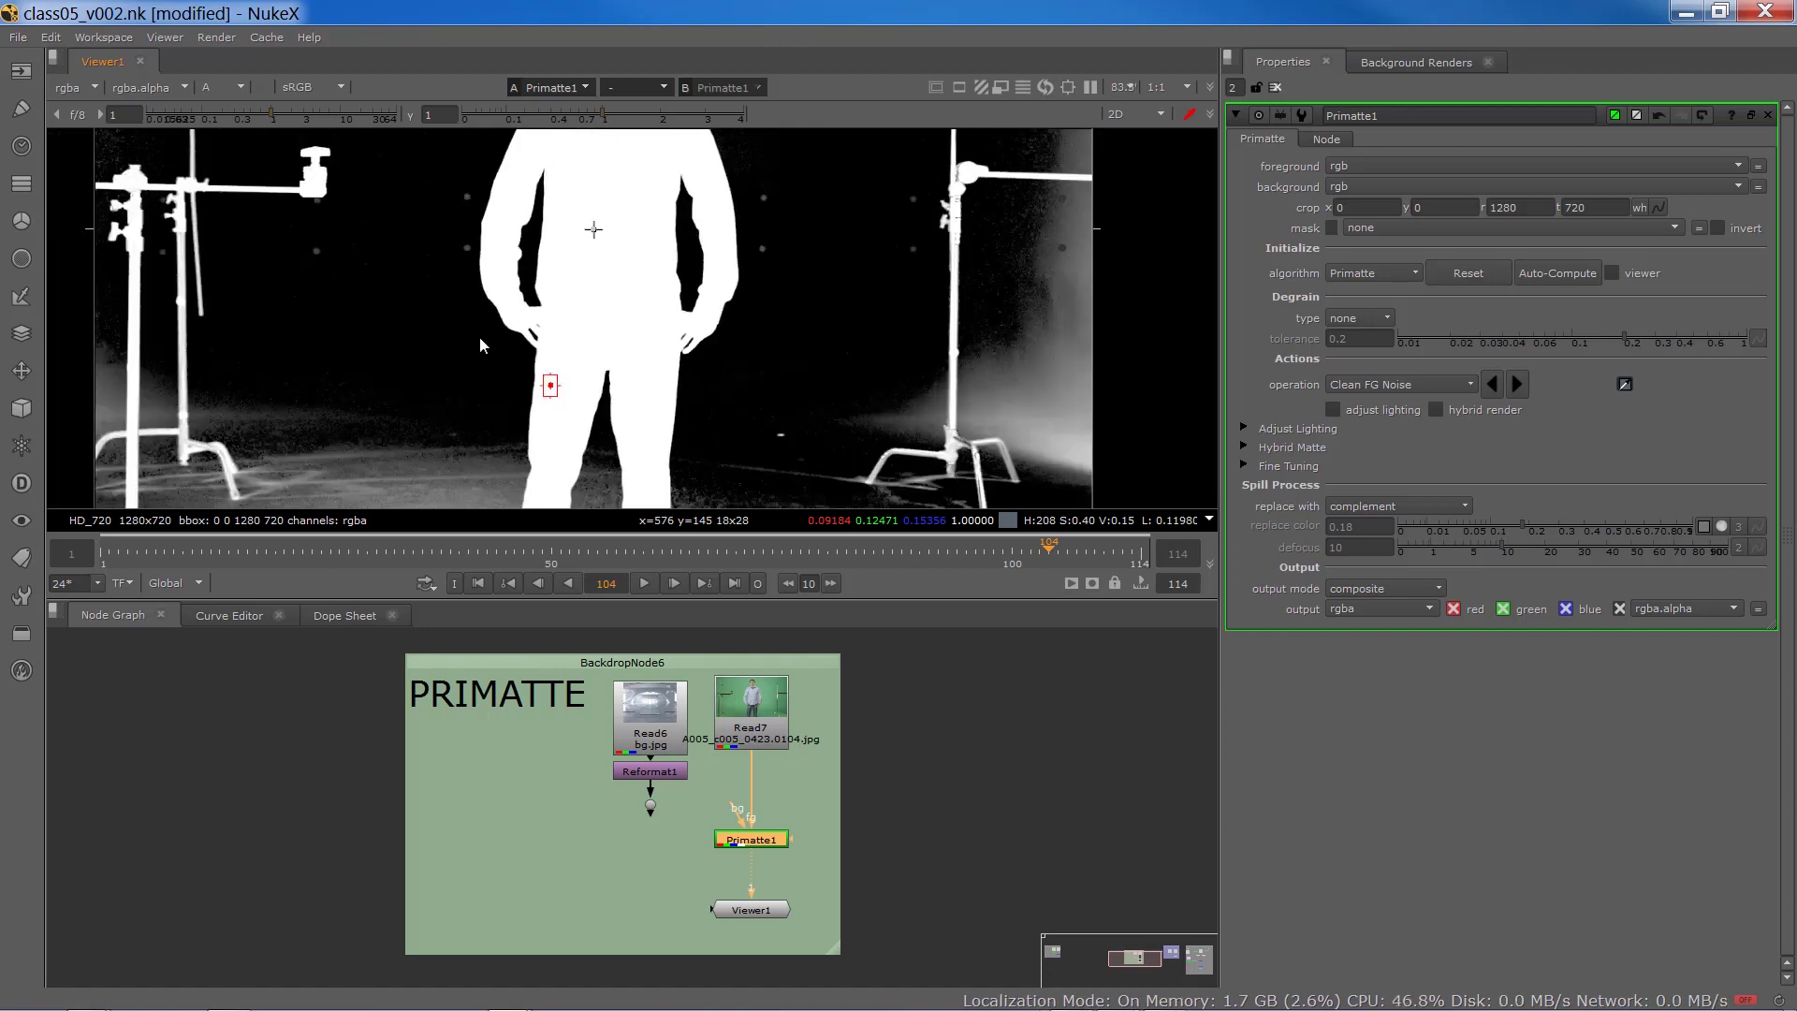
pyautogui.scroll(-1, 481, 345)
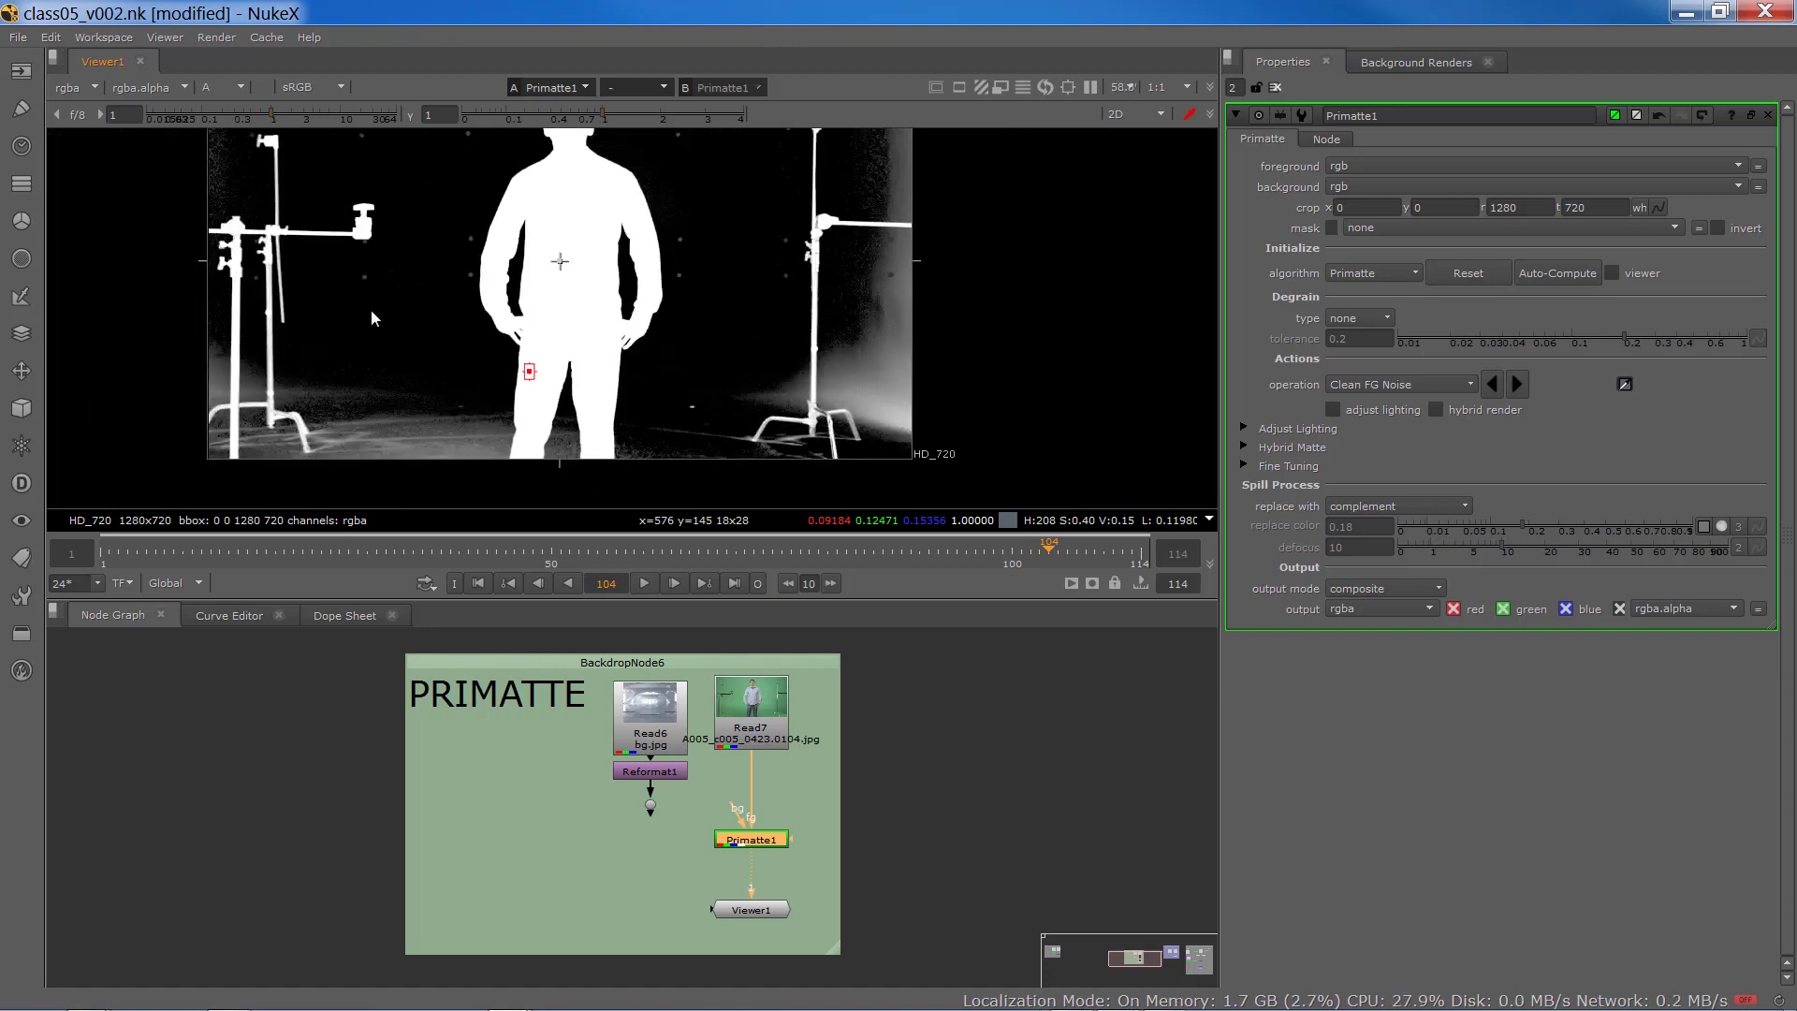
pyautogui.moveTo(402, 318); pyautogui.dragTo(457, 369, button='middle')
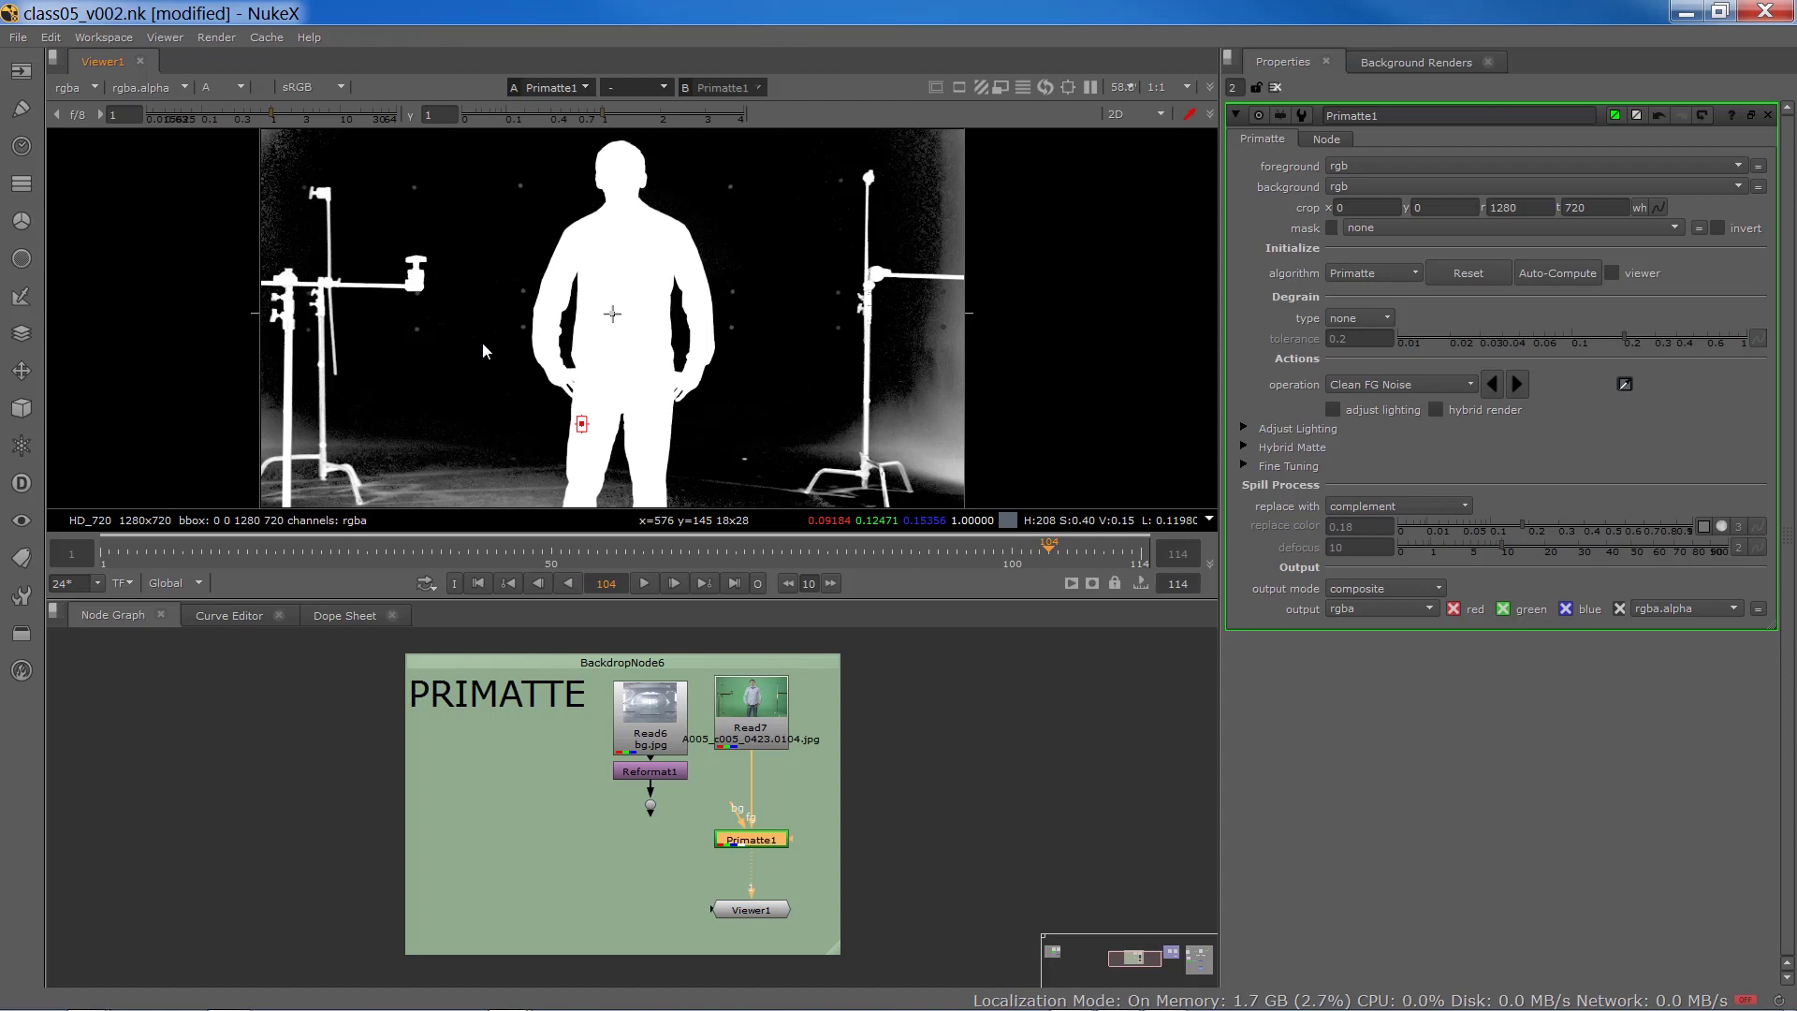
# - Connect the bg.jpg plate to Primatte1's bg input and play back the colour composite
pyautogui.click(1517, 385)
pyautogui.press('a')
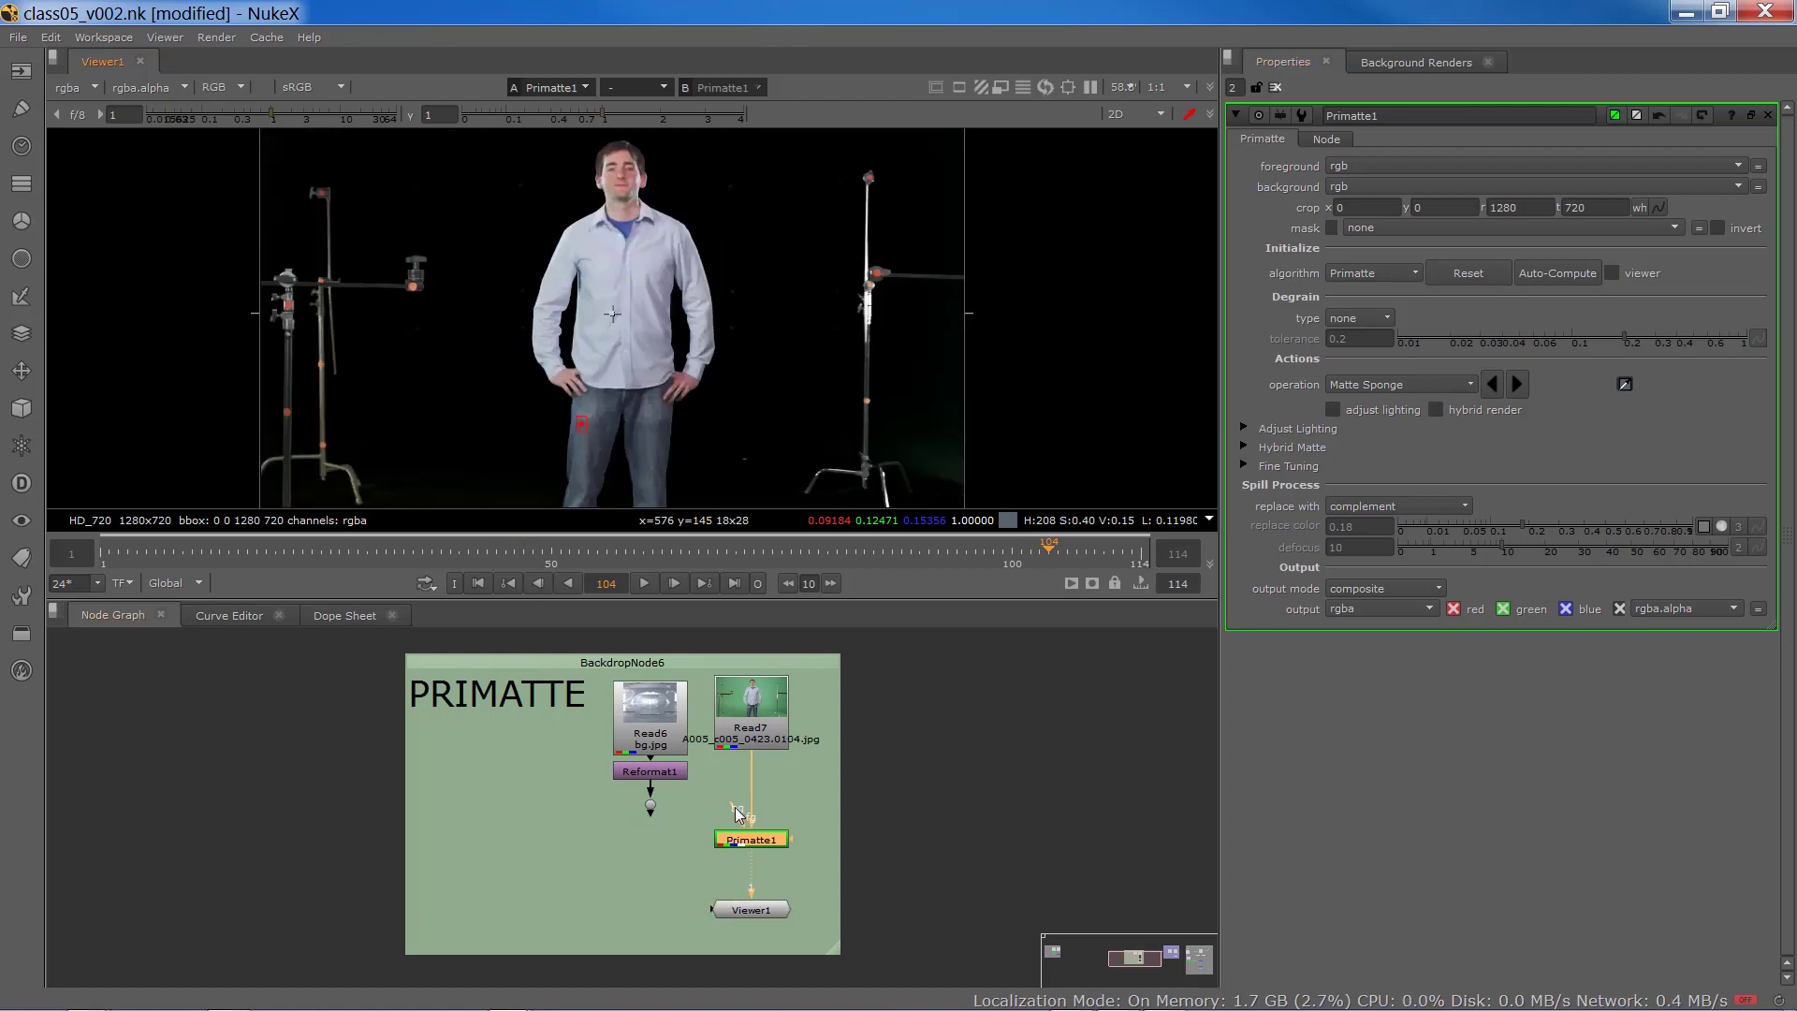
pyautogui.click(656, 719)
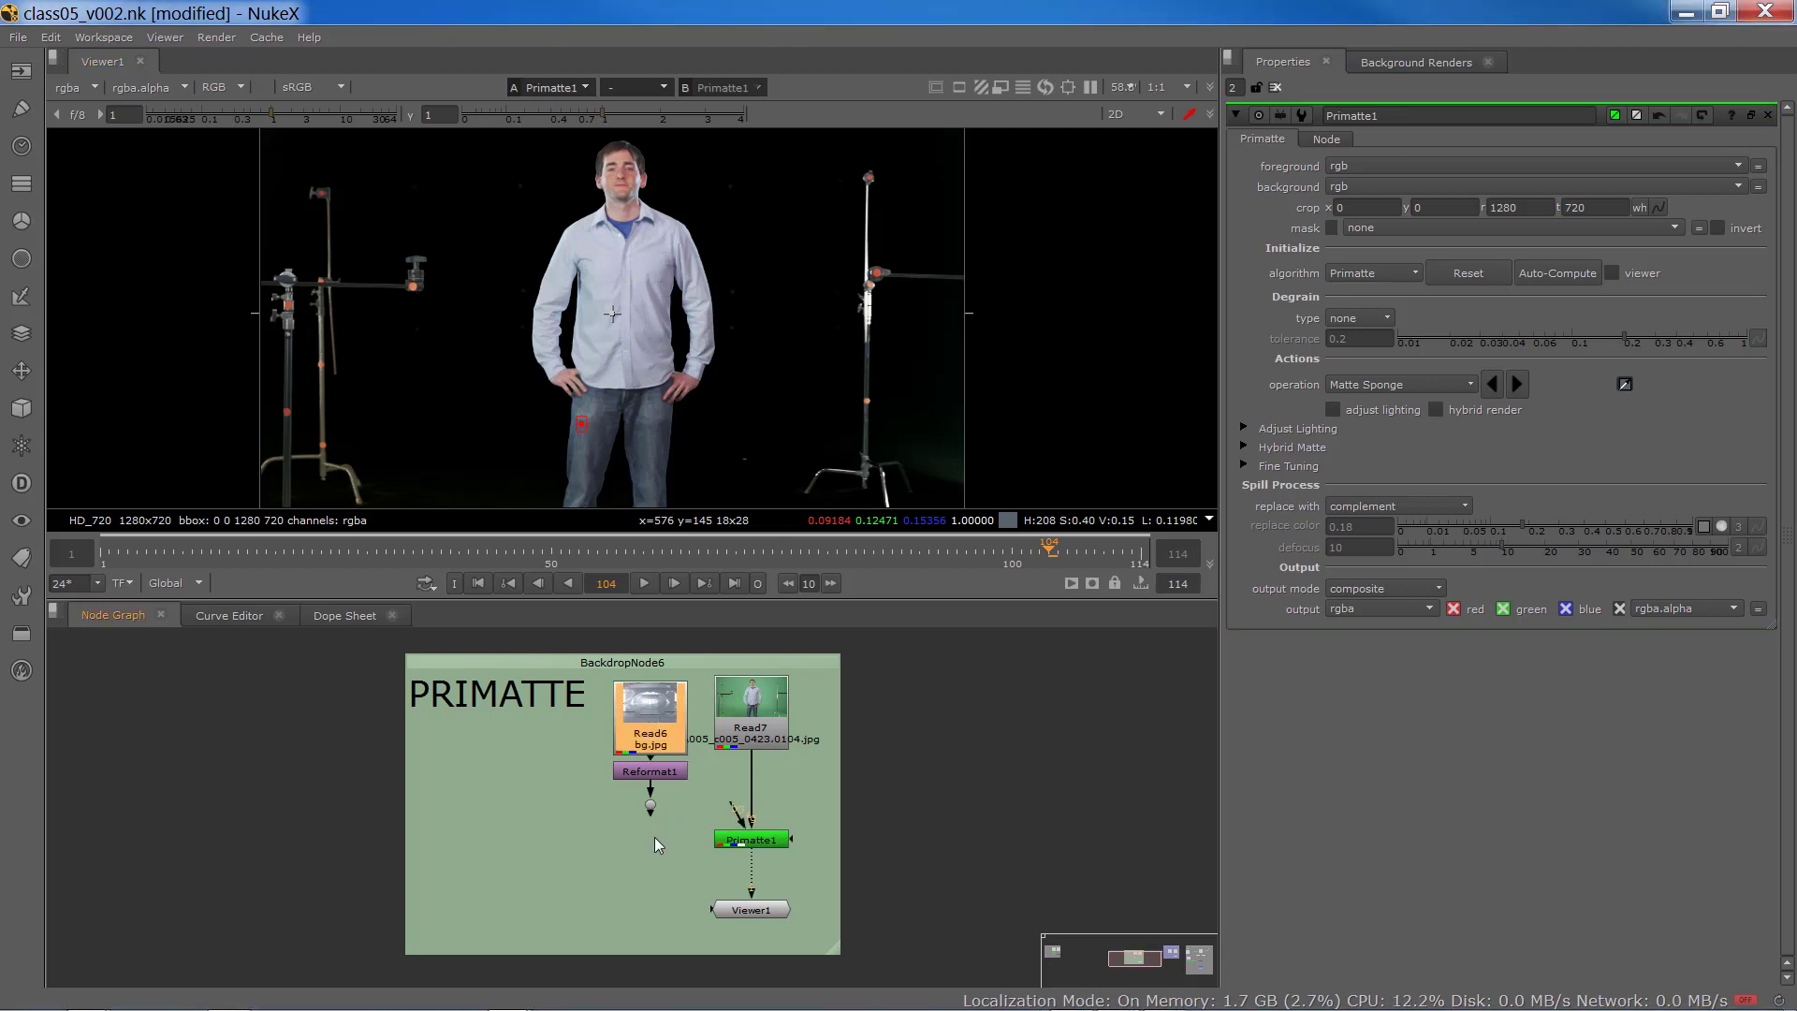
pyautogui.moveTo(725, 806); pyautogui.dragTo(652, 811)
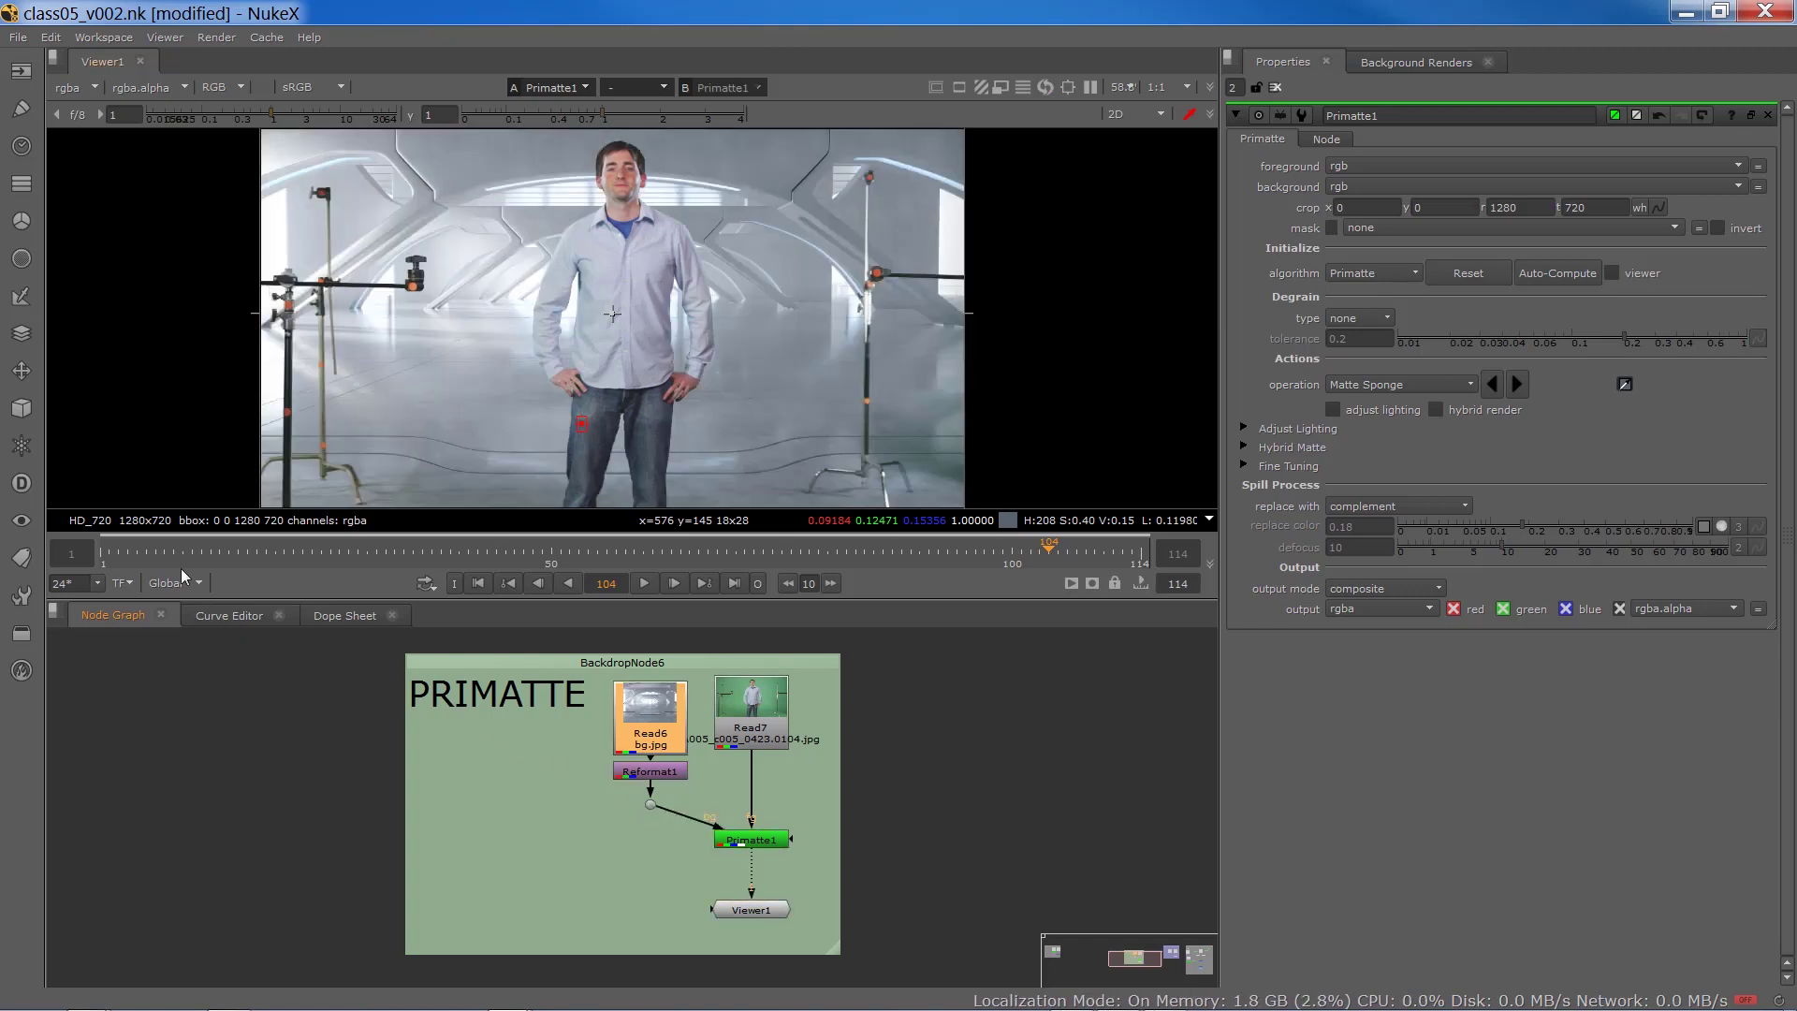
pyautogui.click(645, 584)
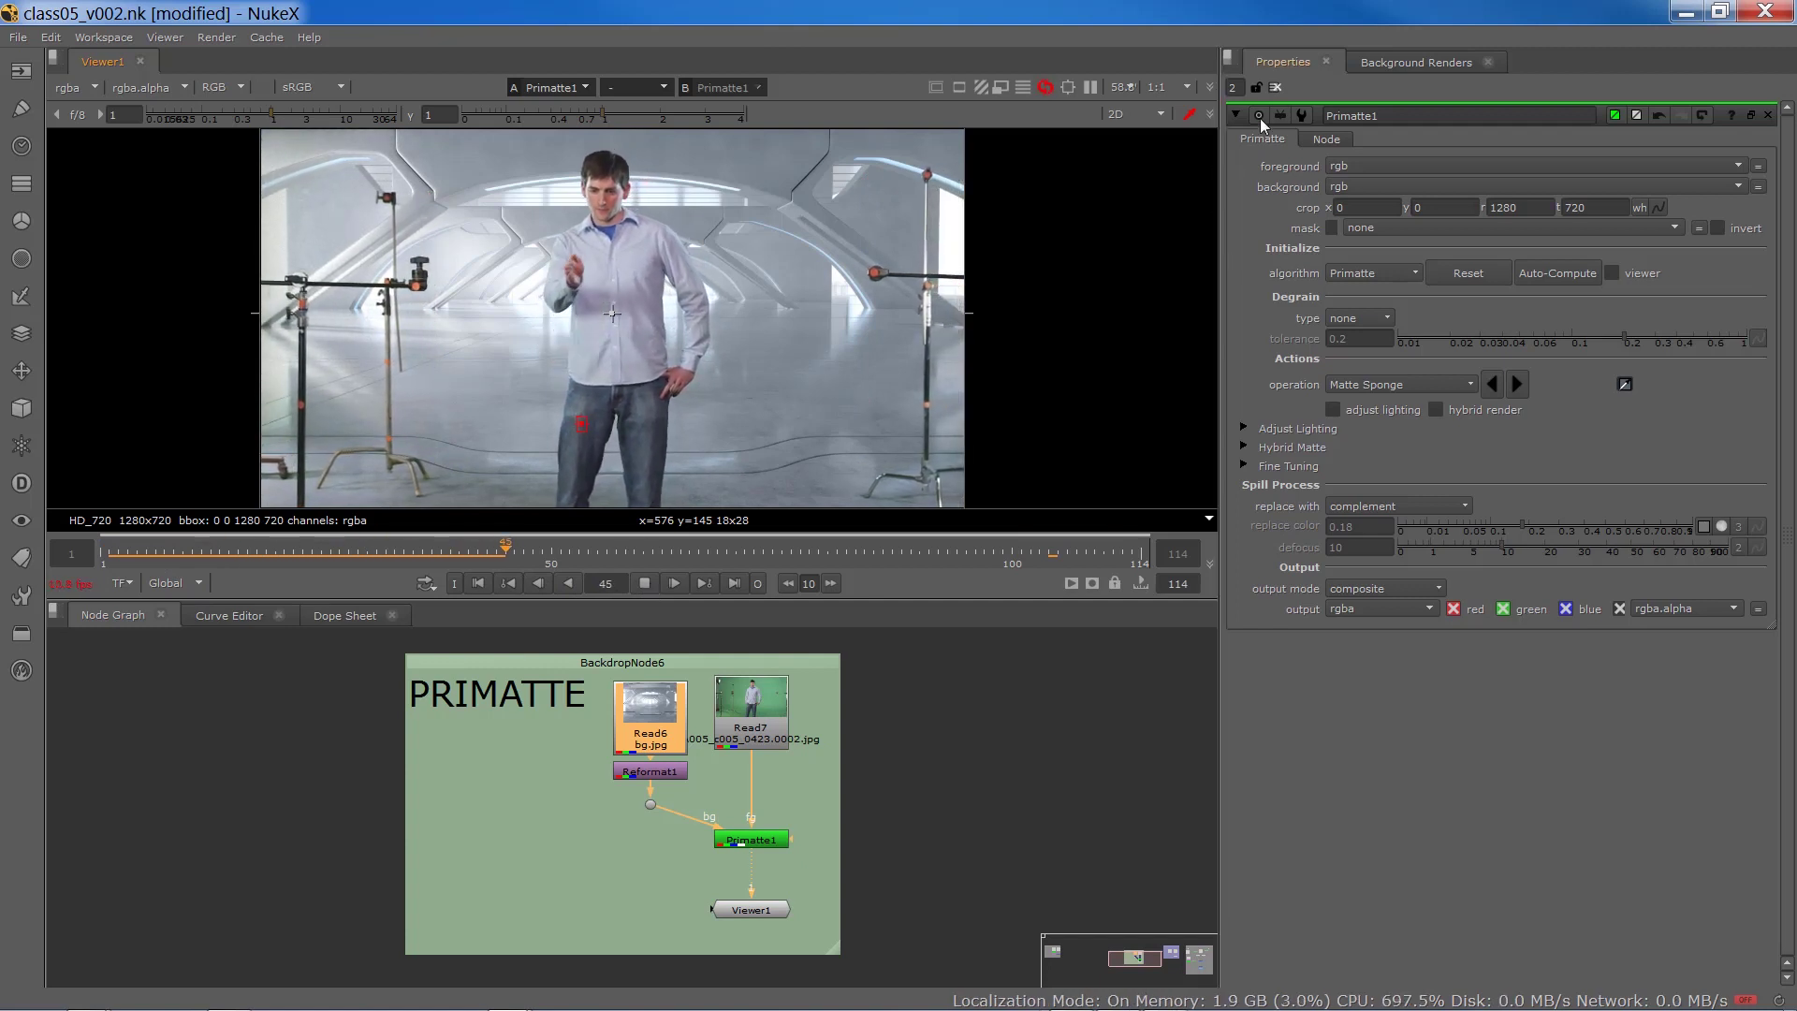
# - Close the Primatte1 properties panel and halt playback on frame 113
pyautogui.click(1767, 114)
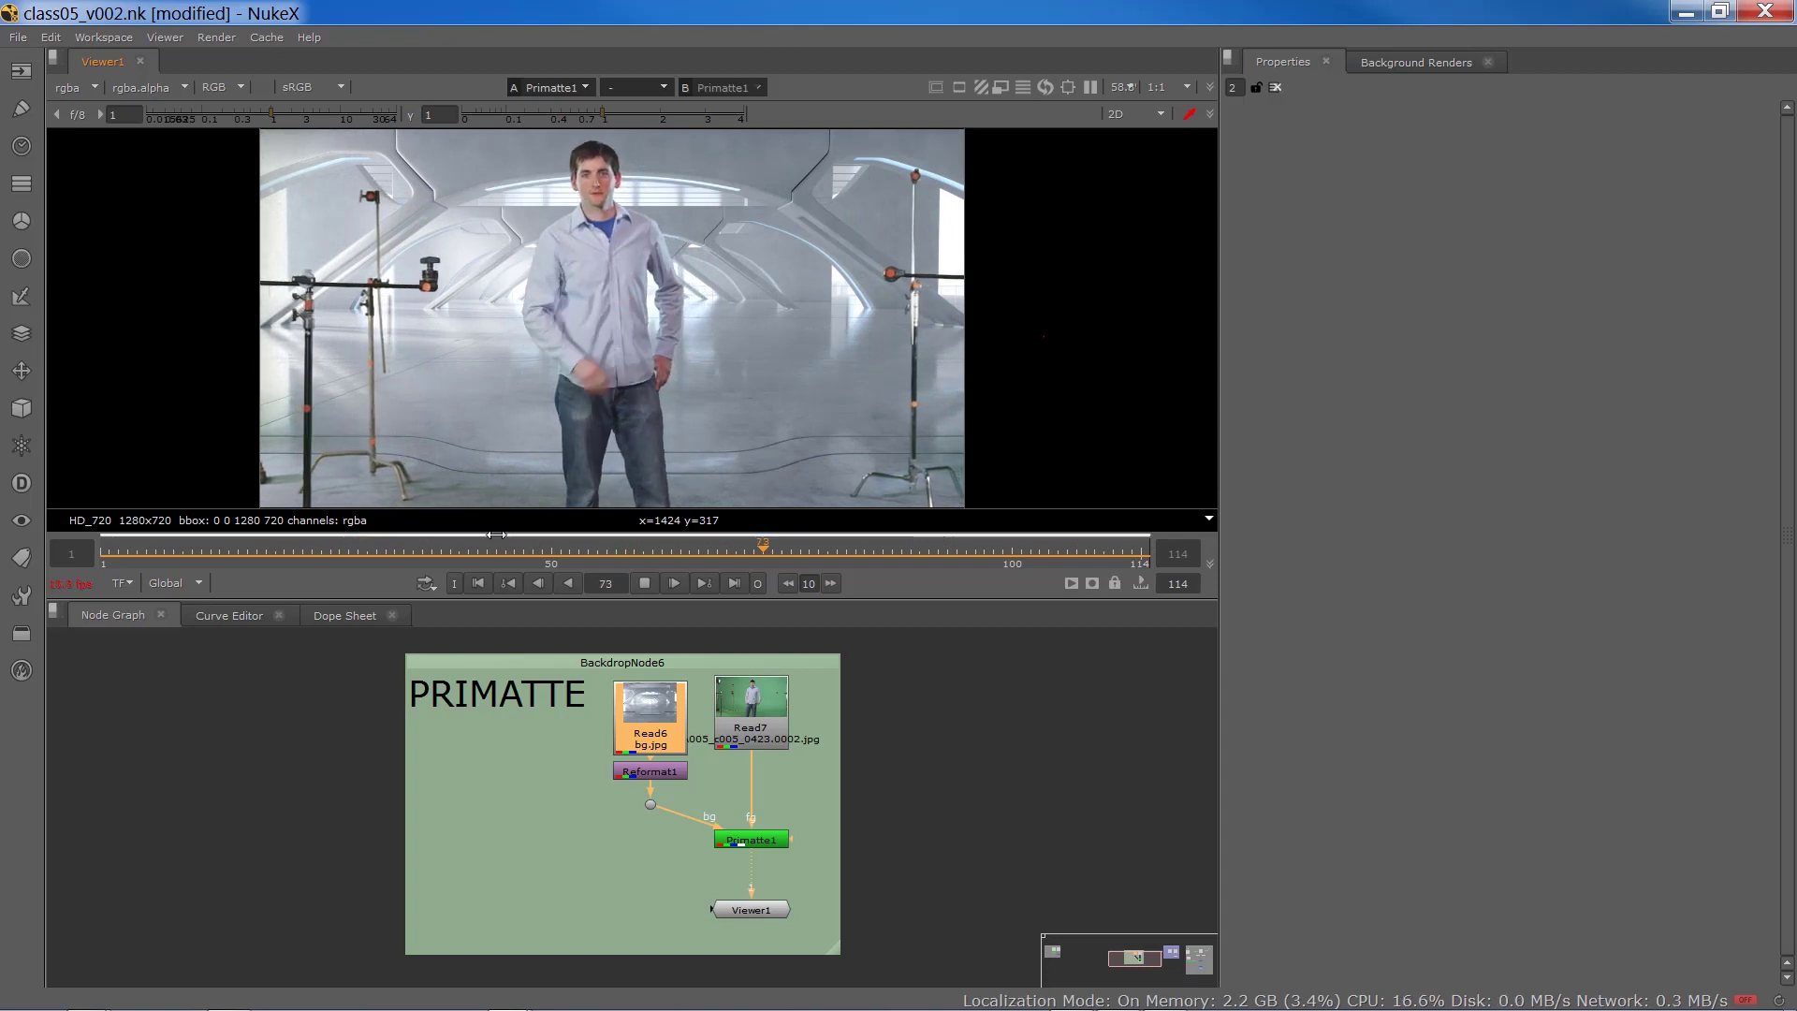
pyautogui.click(644, 582)
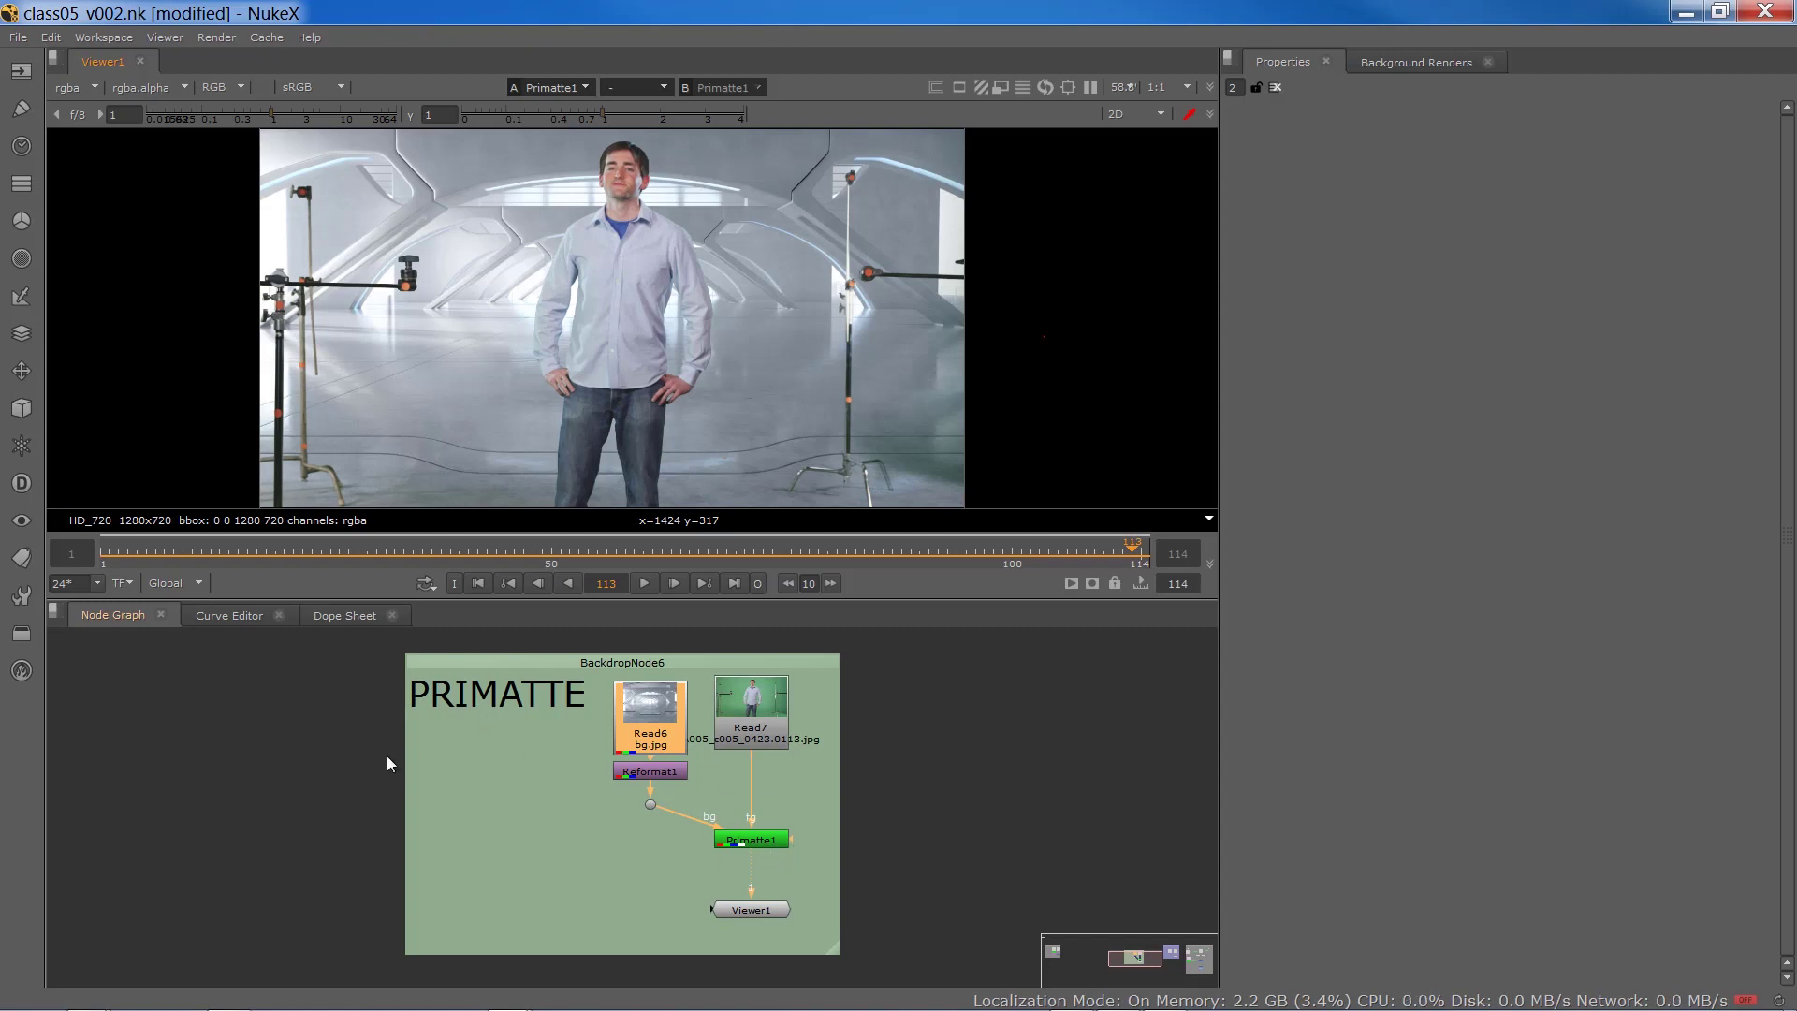
pyautogui.click(20, 297)
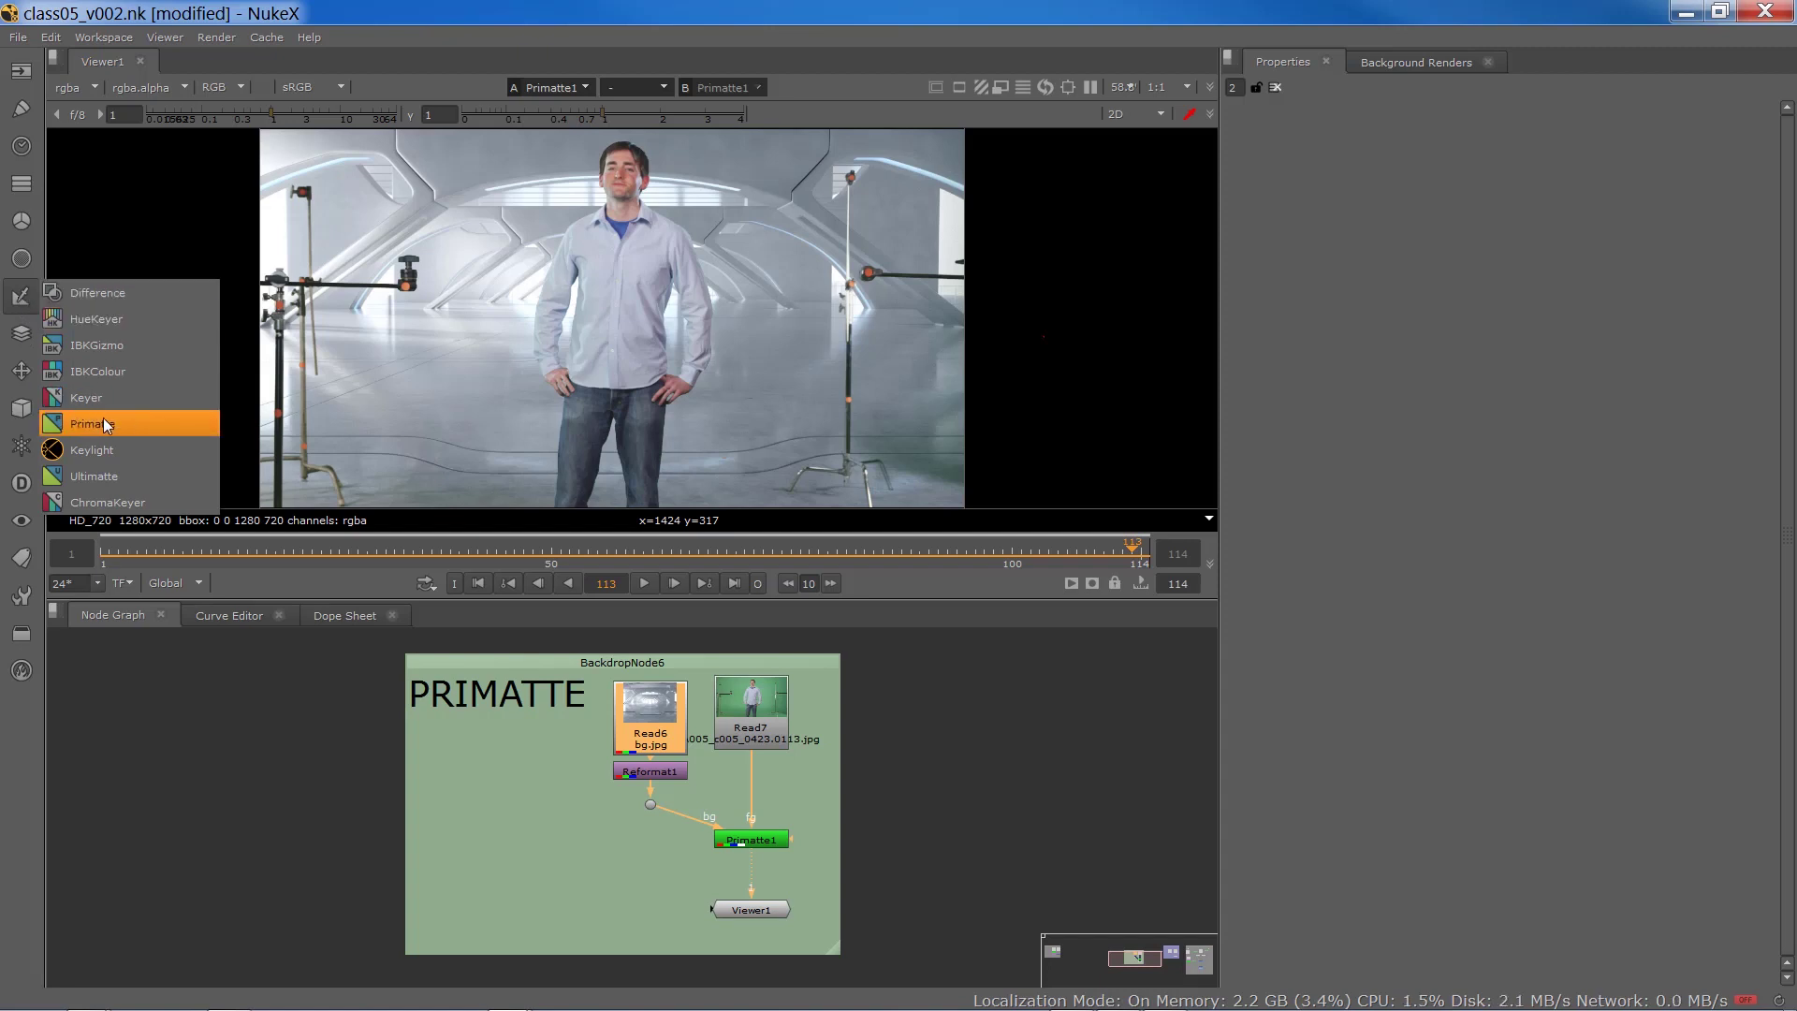
pyautogui.click(276, 822)
pyautogui.press('Tab')
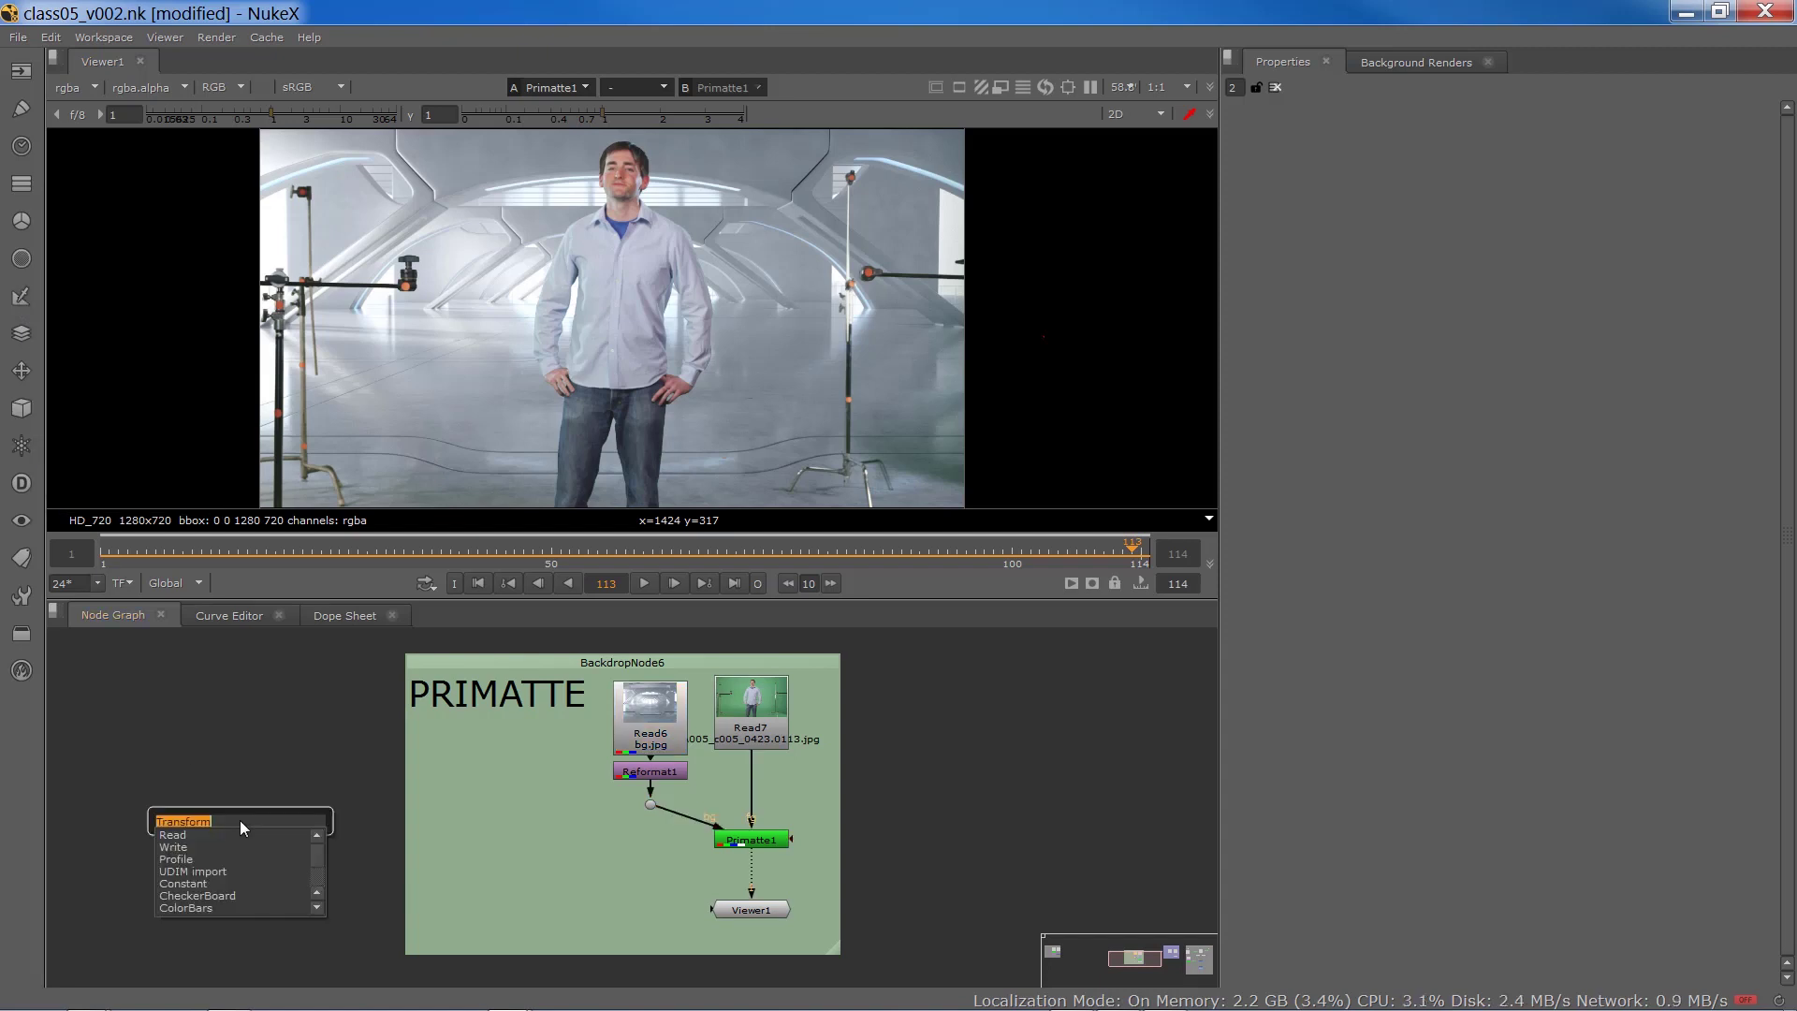
pyautogui.write('prima')
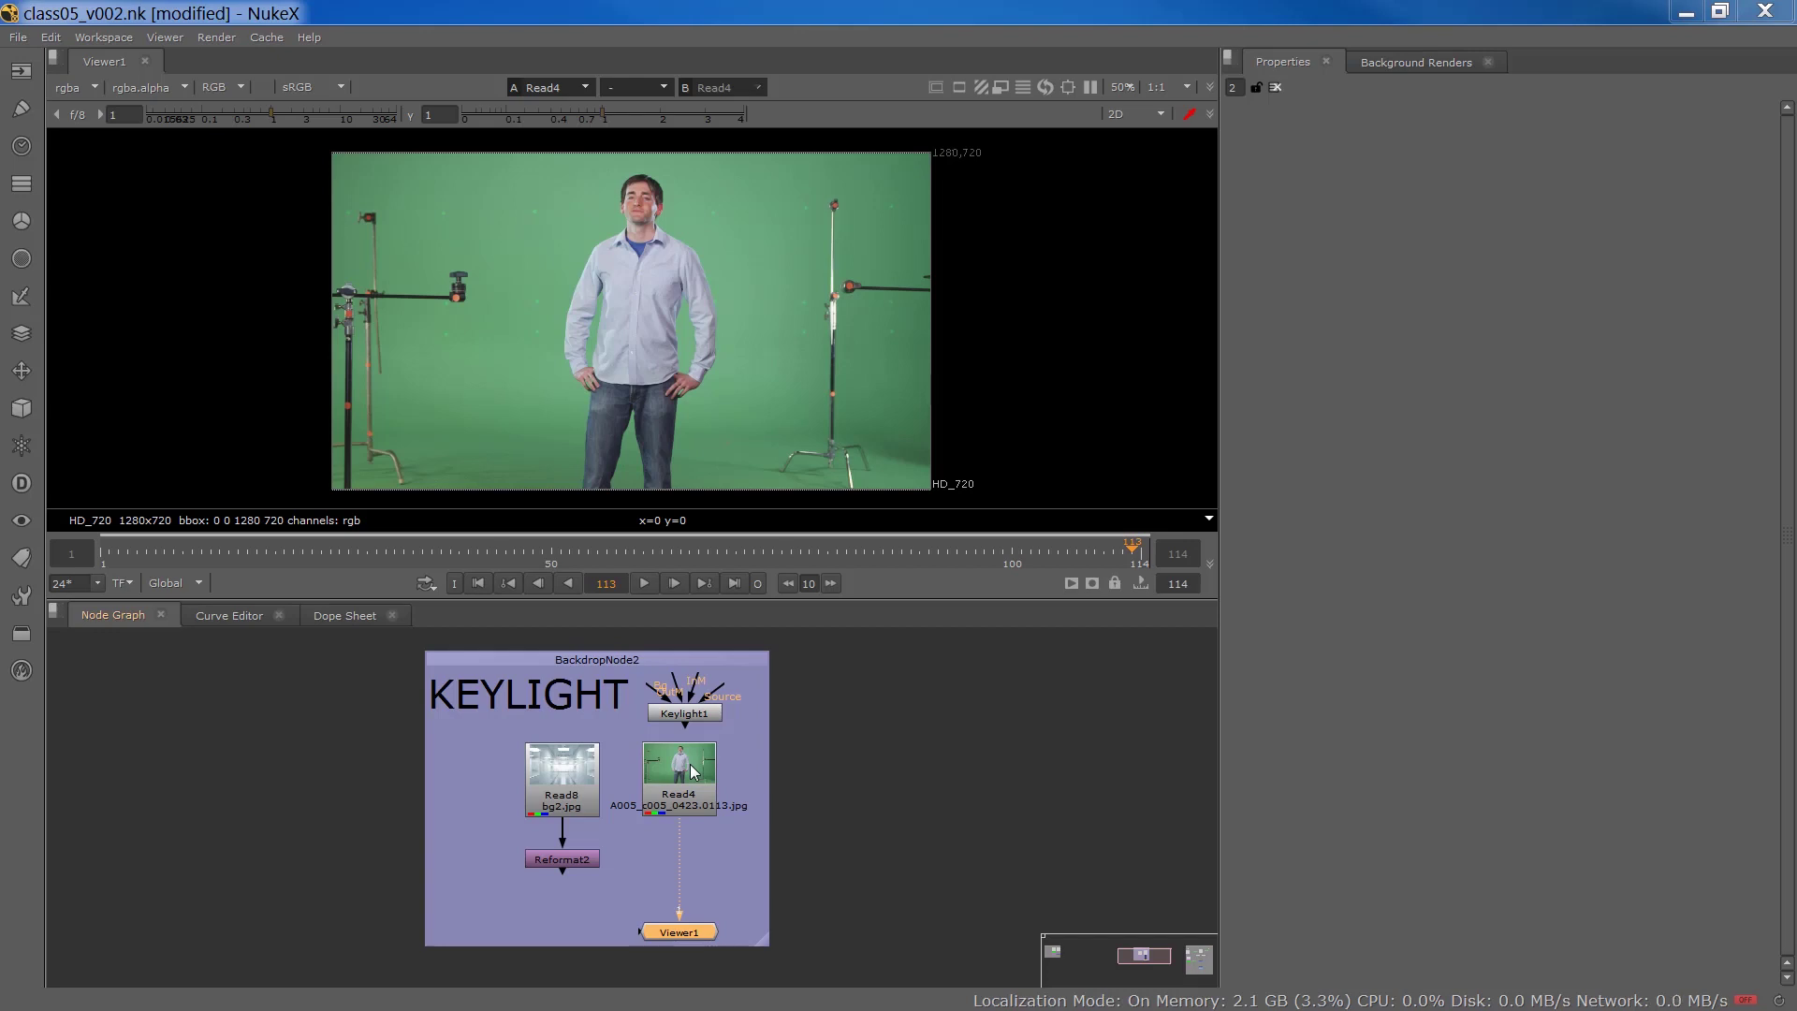
# - Connect Keylight1's Source to Read4 and place it below Read4 in the viewer pipe
pyautogui.moveTo(688, 717); pyautogui.dragTo(746, 875)
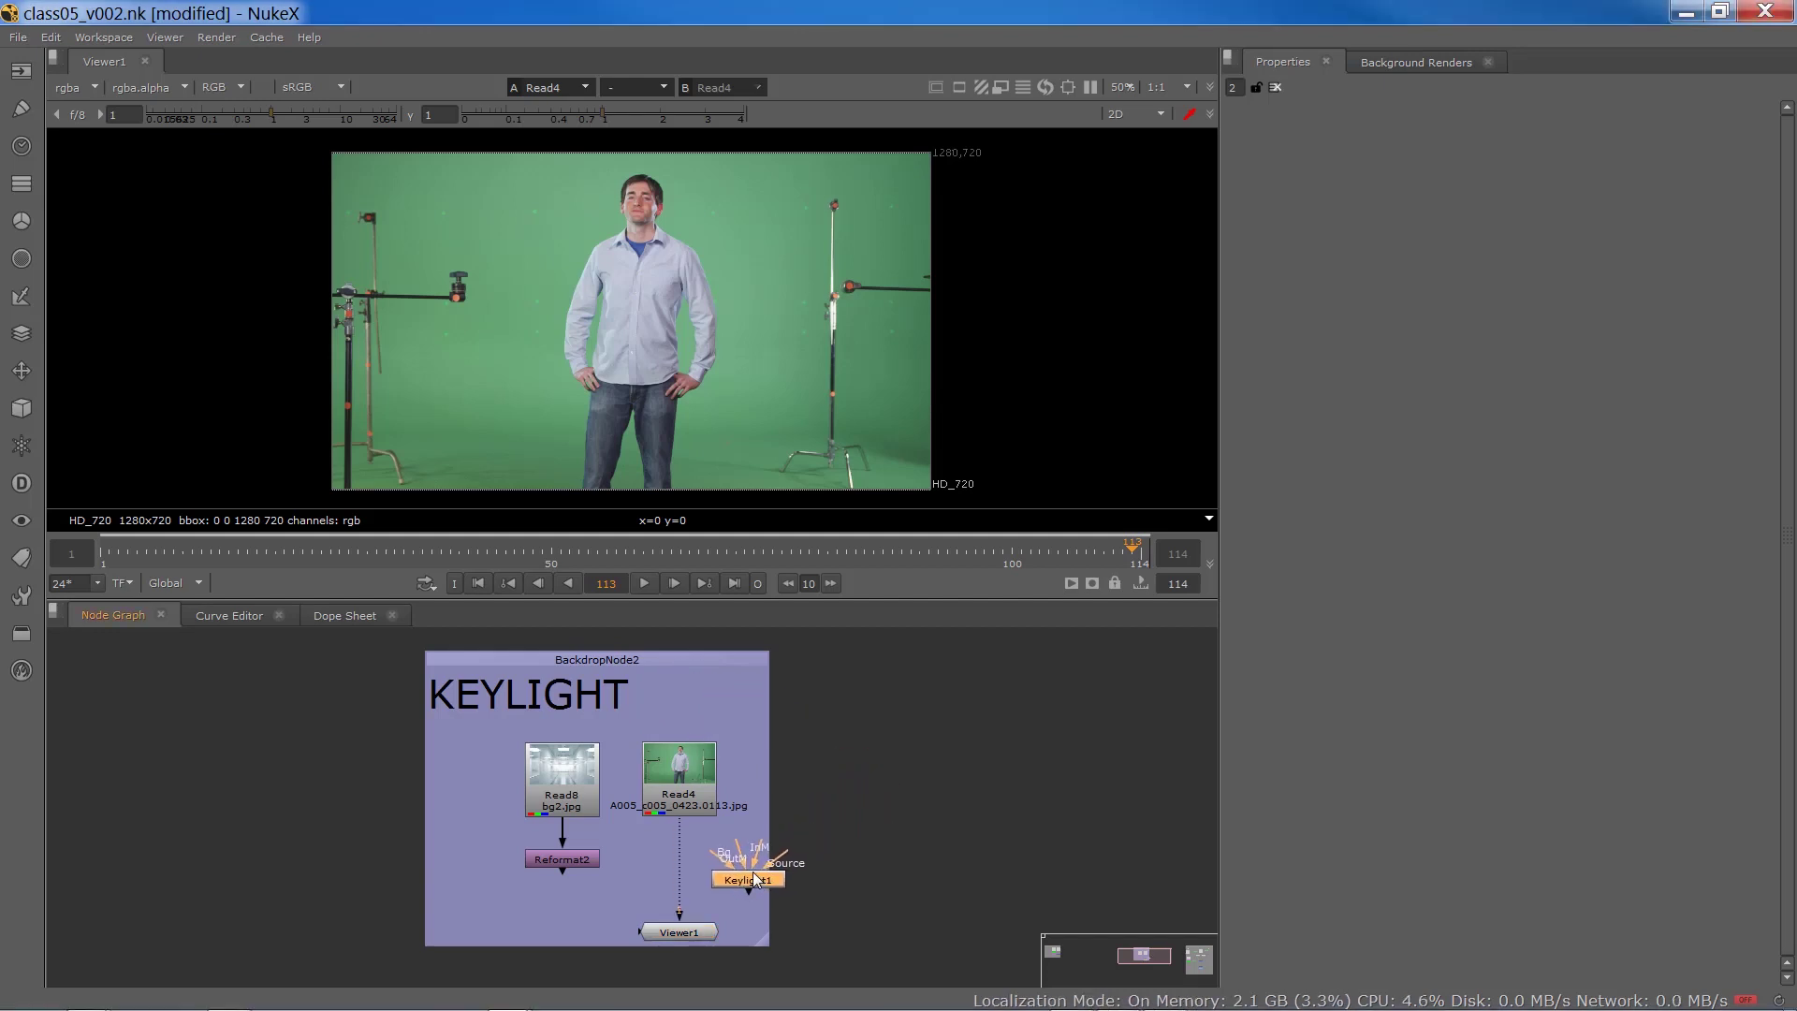
pyautogui.click(19, 296)
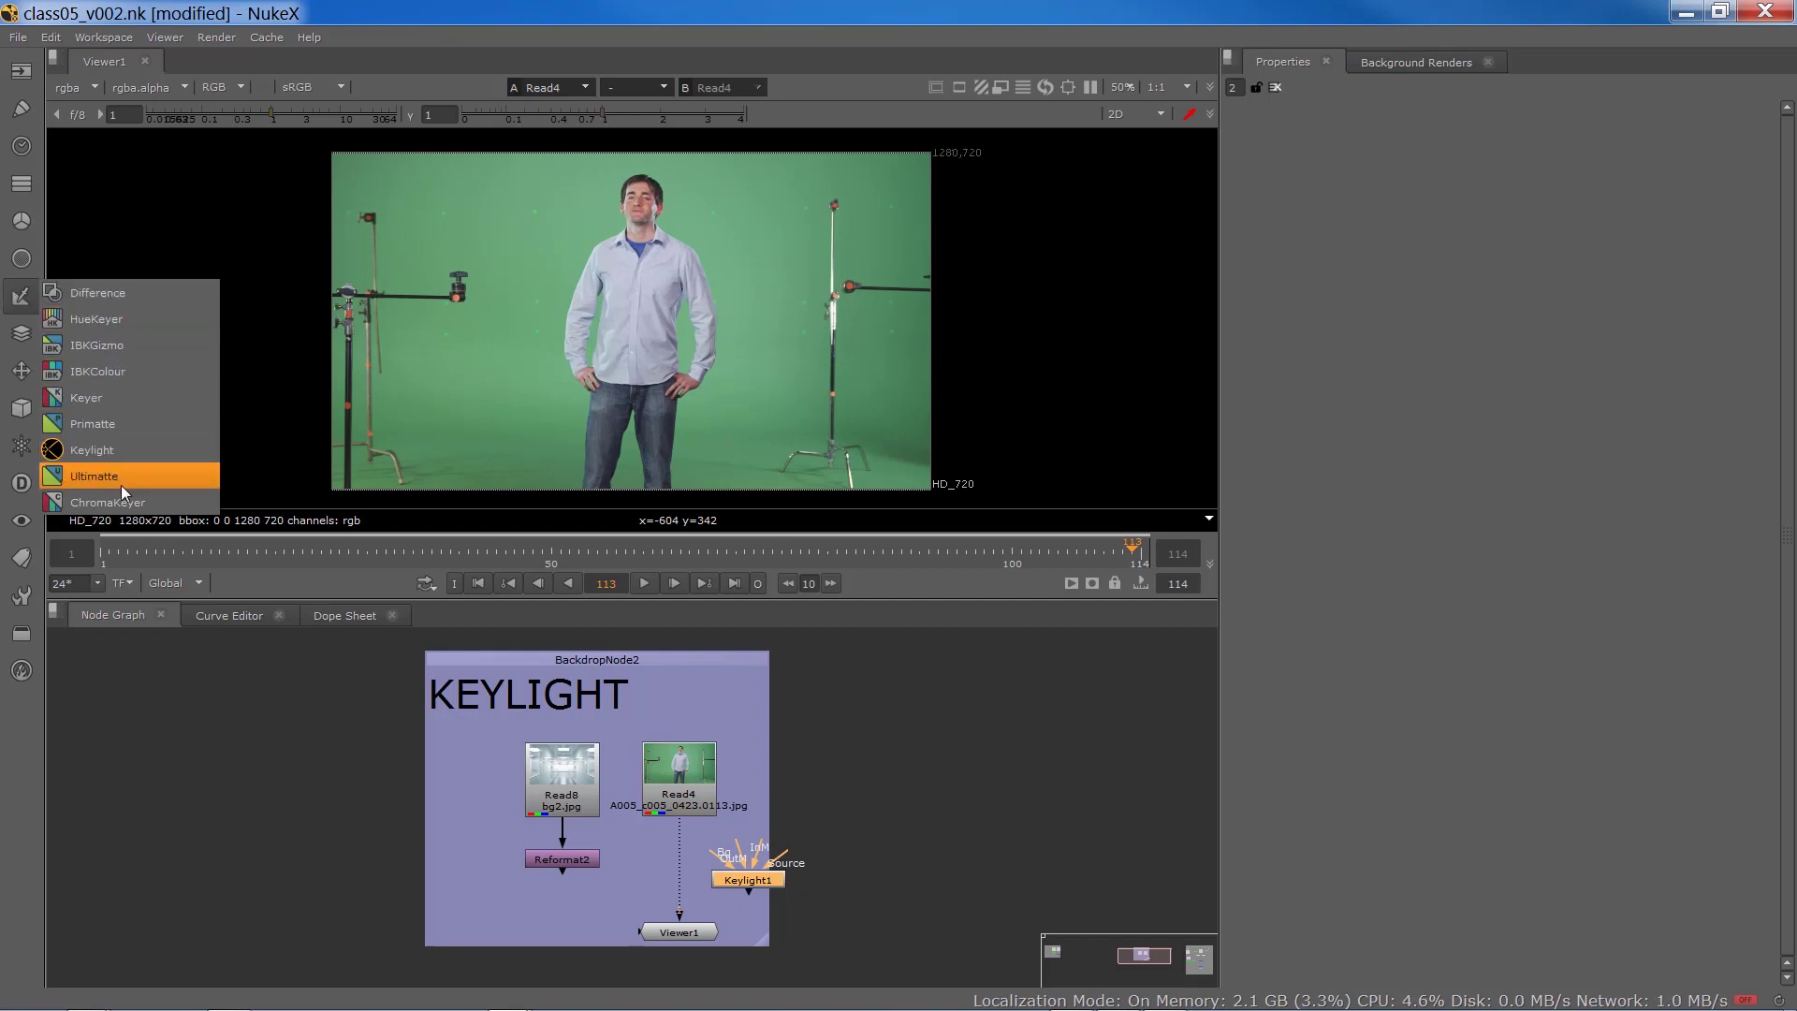
pyautogui.click(227, 722)
pyautogui.moveTo(743, 879); pyautogui.dragTo(685, 811)
pyautogui.moveTo(614, 906); pyautogui.dragTo(671, 866)
# - Sample Keylight1's Screen Colour from the backing (0.155926, 0.417885, 0.223228) and inspect the alpha
pyautogui.press('1')
pyautogui.doubleClick(670, 861)
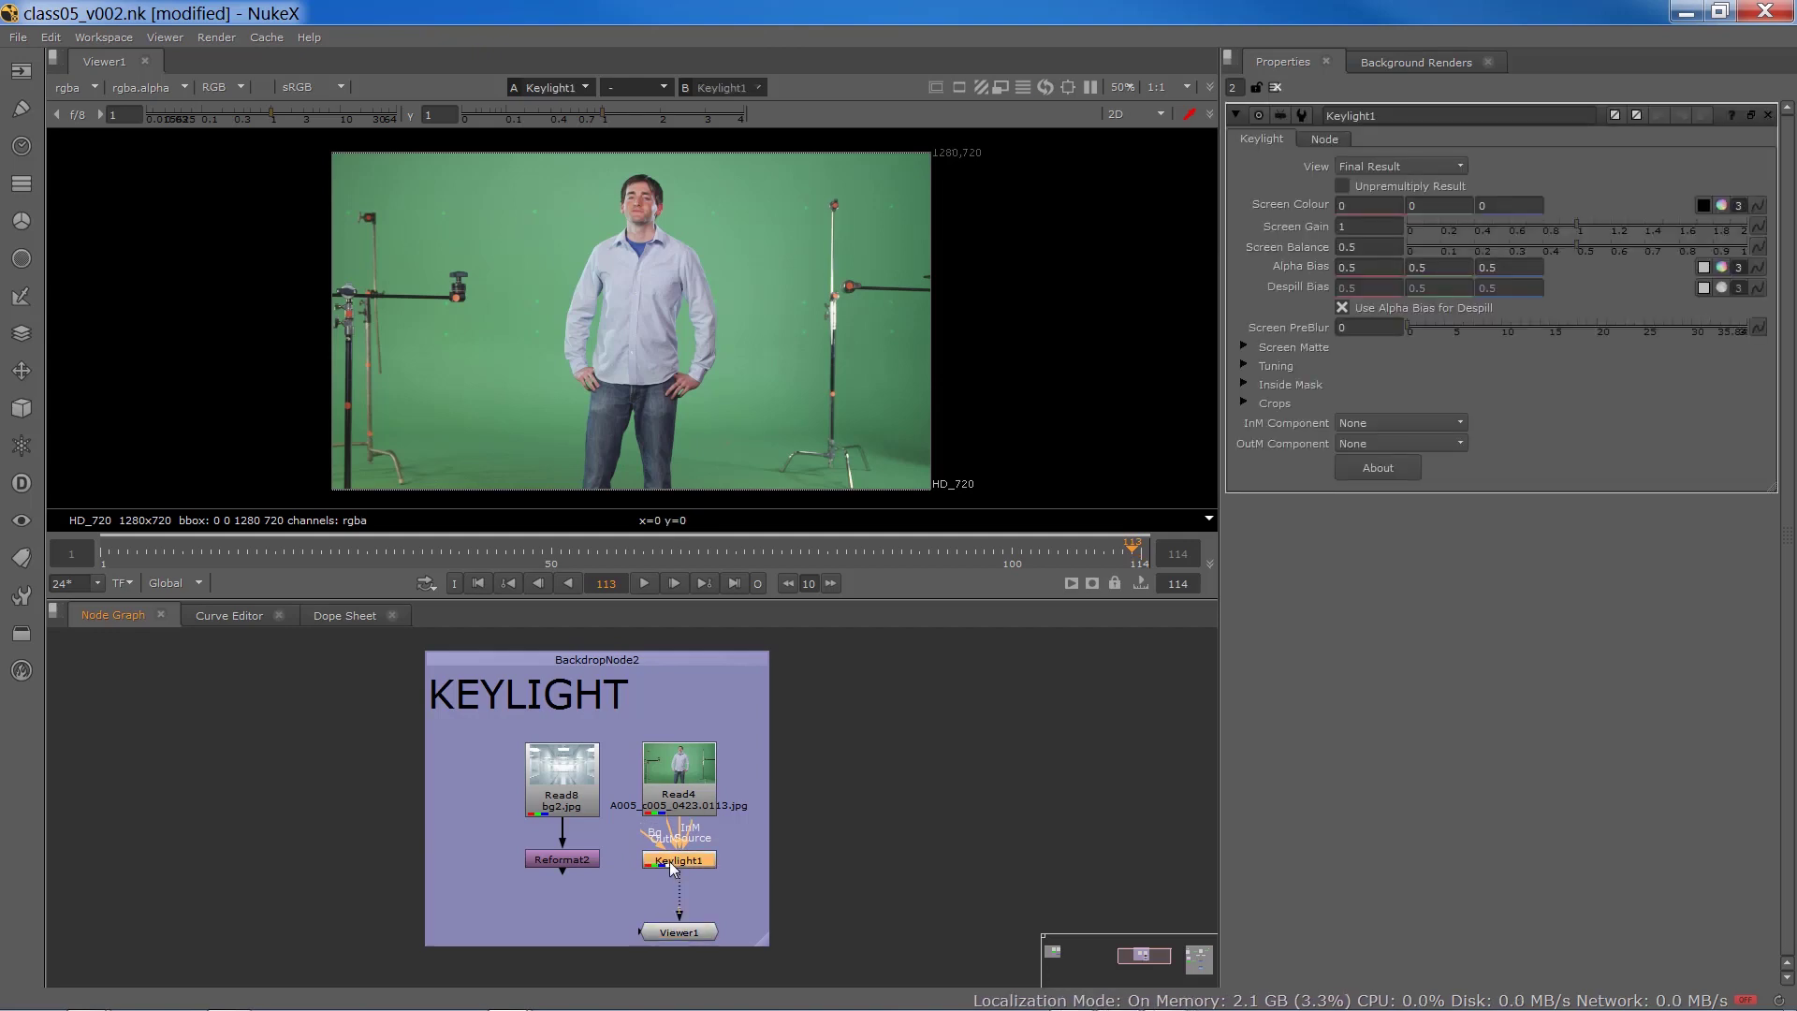
pyautogui.click(1704, 204)
pyautogui.keyDown('ctrl'); pyautogui.click(743, 268); pyautogui.keyUp('ctrl')
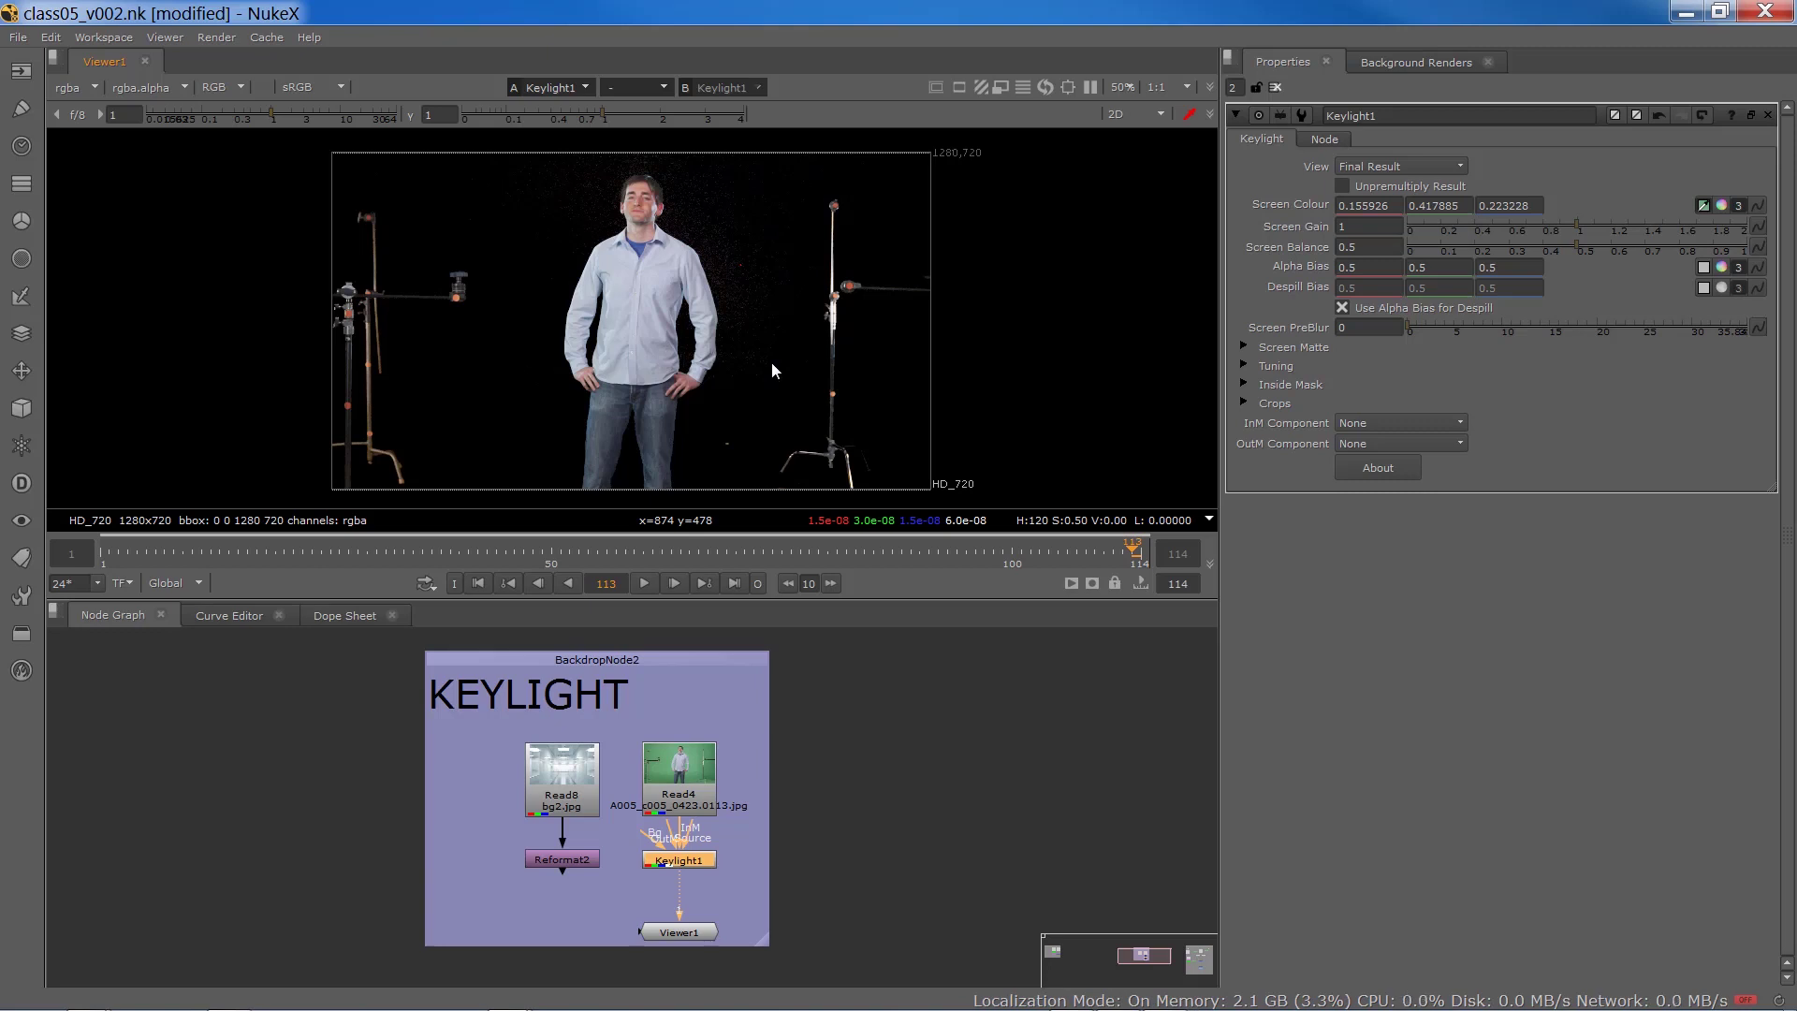
pyautogui.press('a')
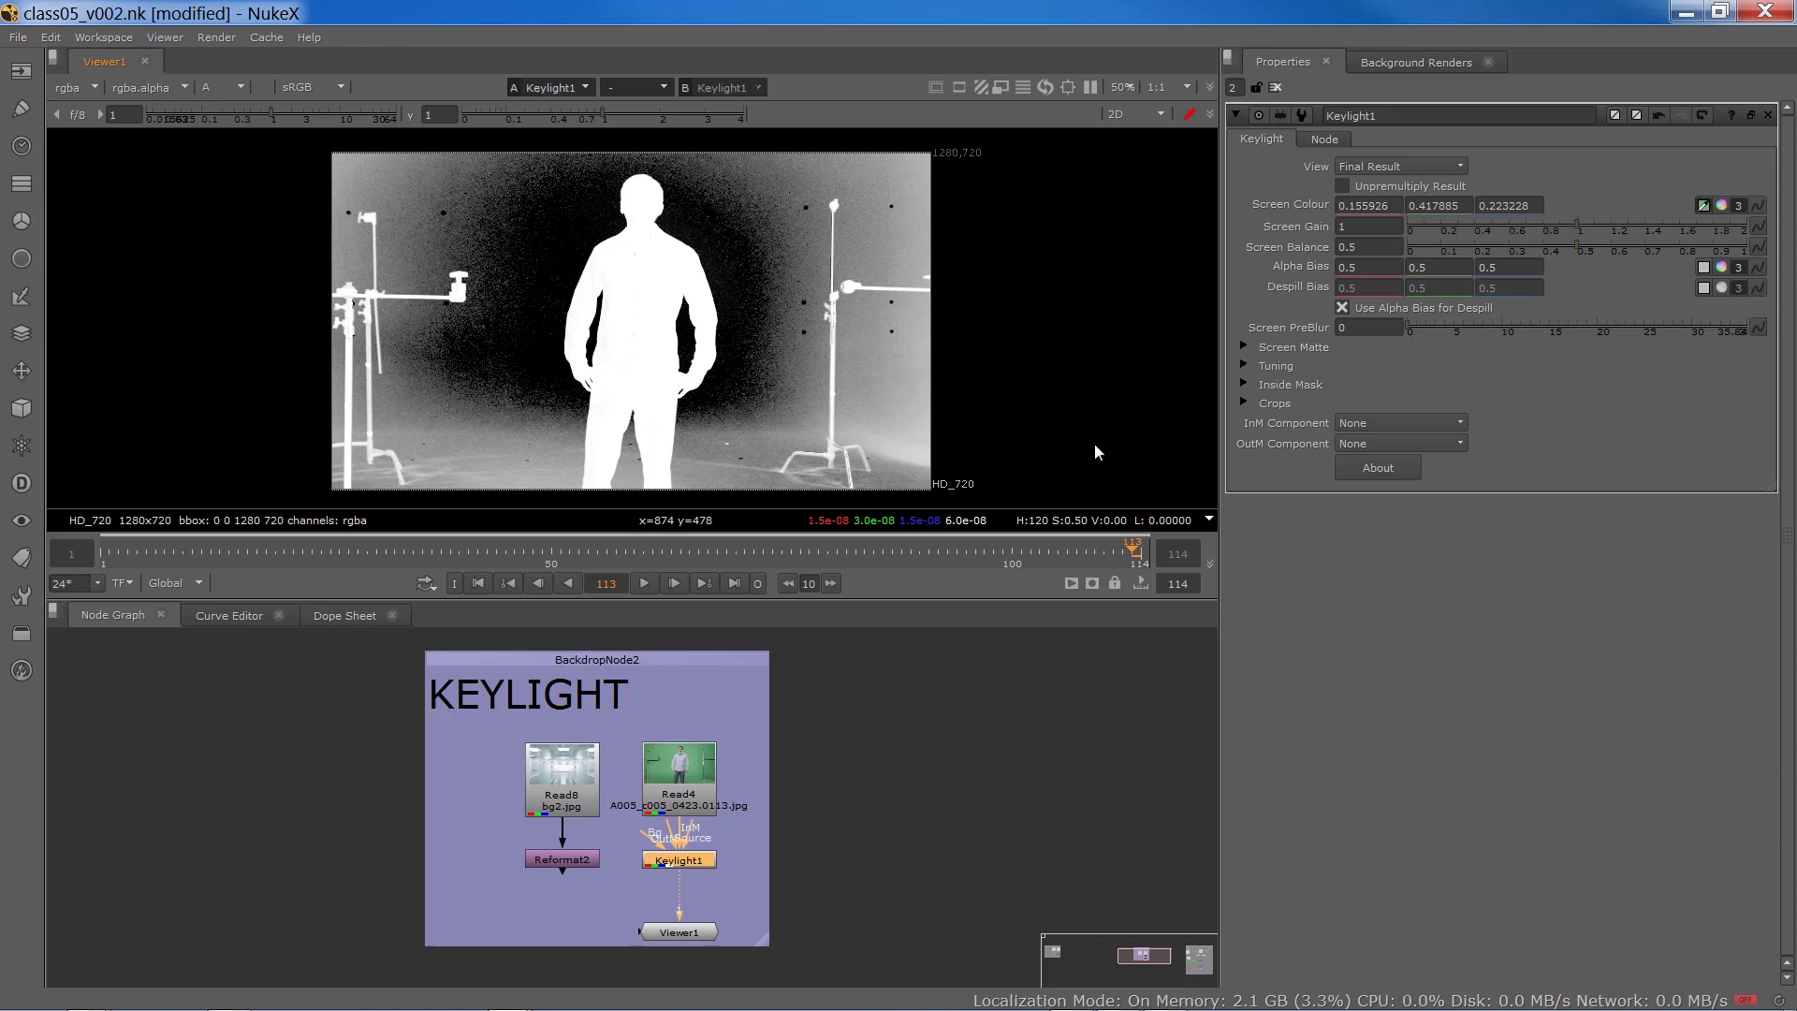
pyautogui.click(1244, 344)
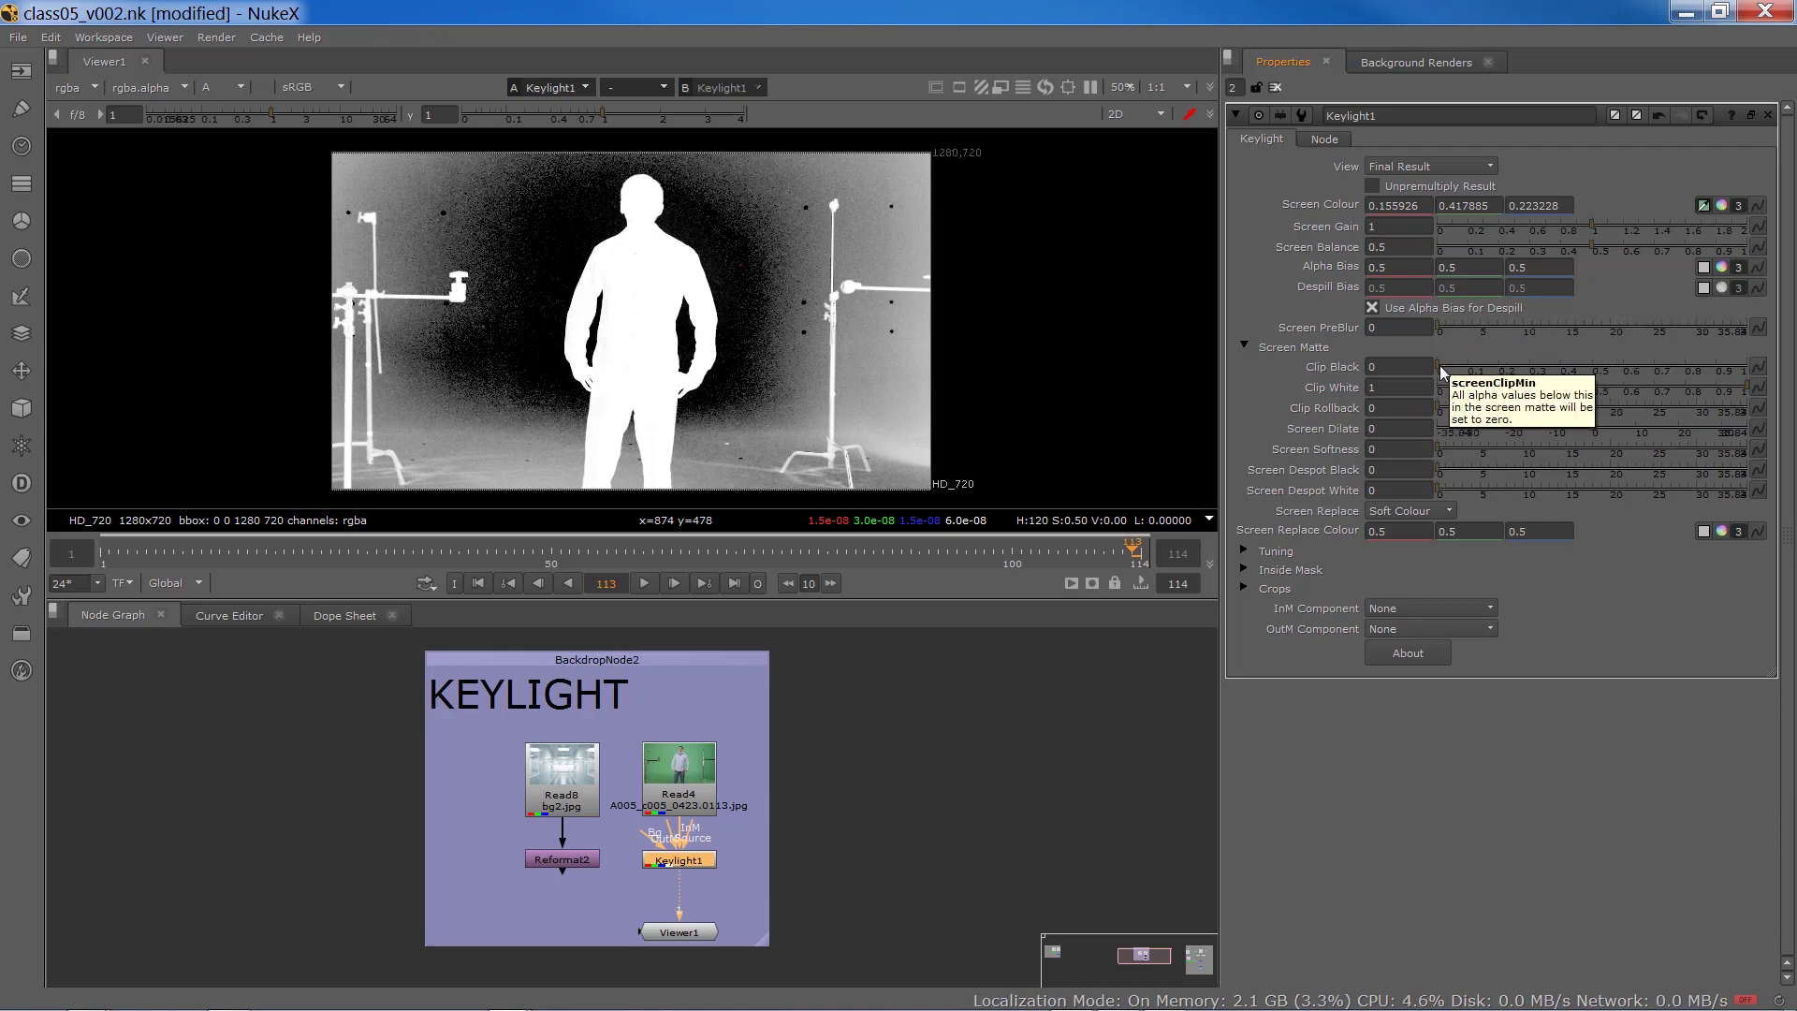
# - Set Keylight1 Clip Black 0.395, Clip White 0.815 and Shadow Gain 1.15
pyautogui.click(1462, 368)
pyautogui.moveTo(1460, 367); pyautogui.dragTo(1559, 373)
pyautogui.moveTo(1739, 385); pyautogui.dragTo(1689, 389)
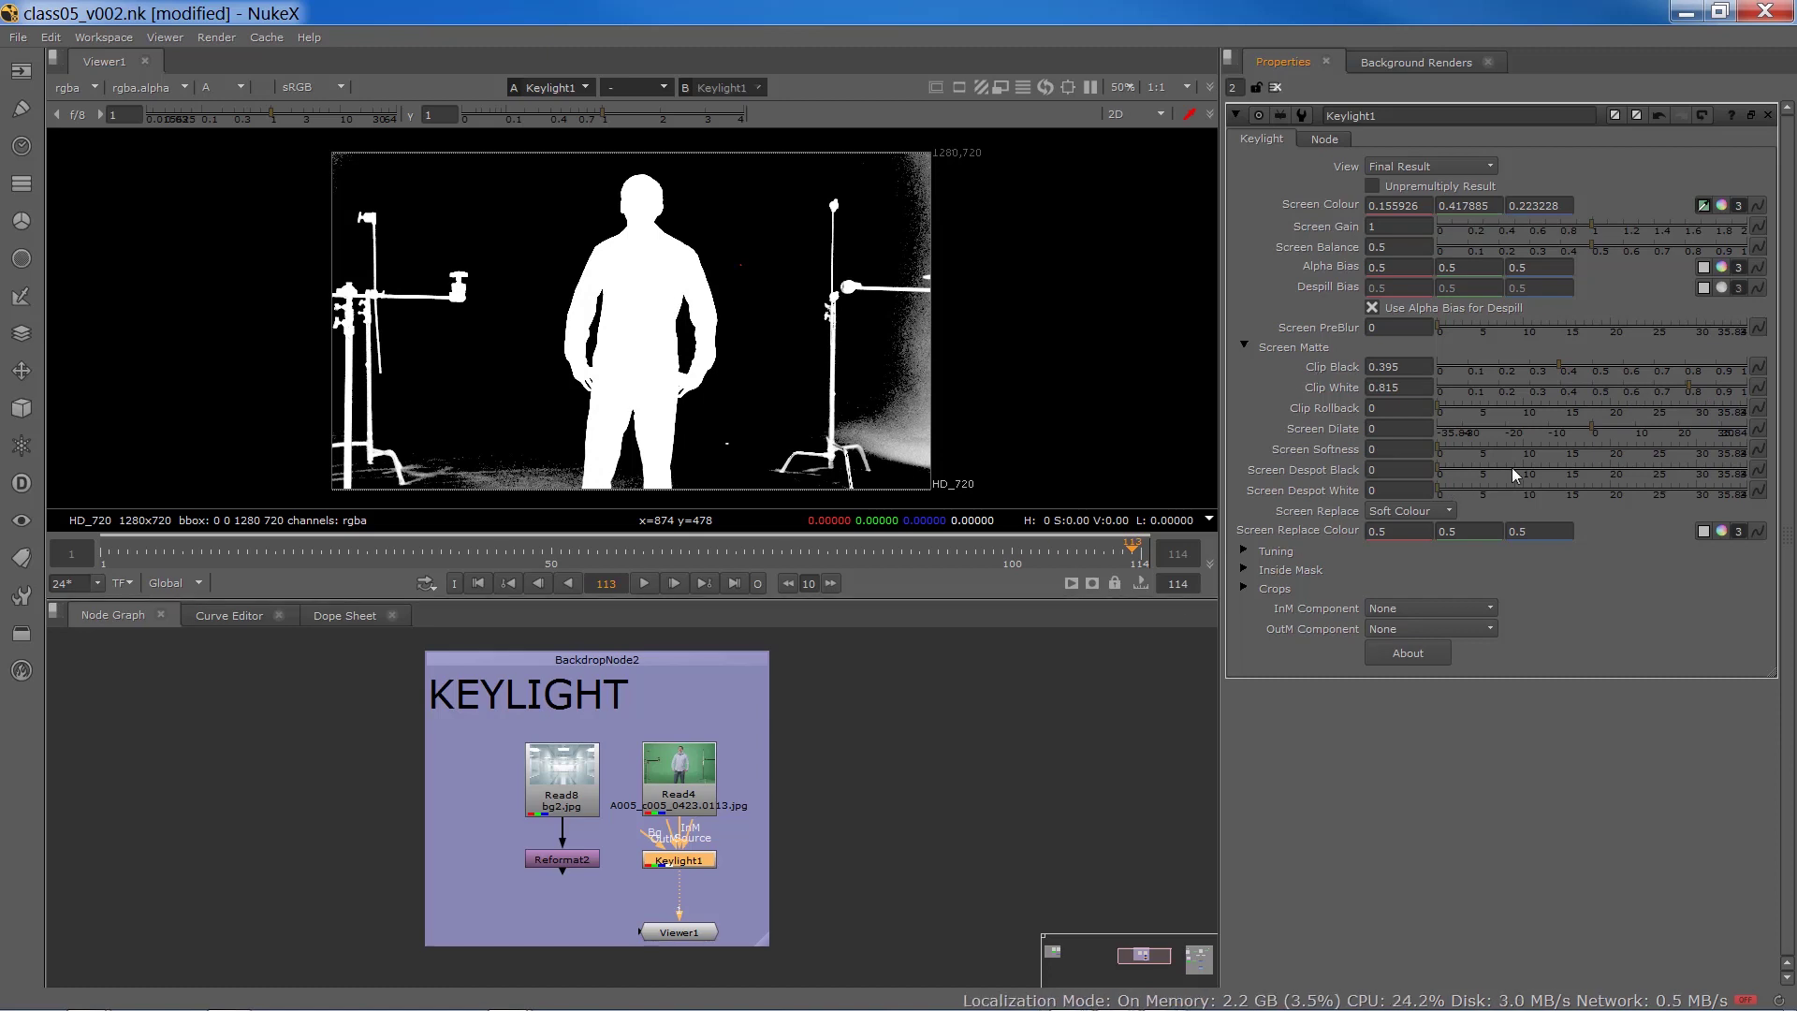
pyautogui.click(1246, 550)
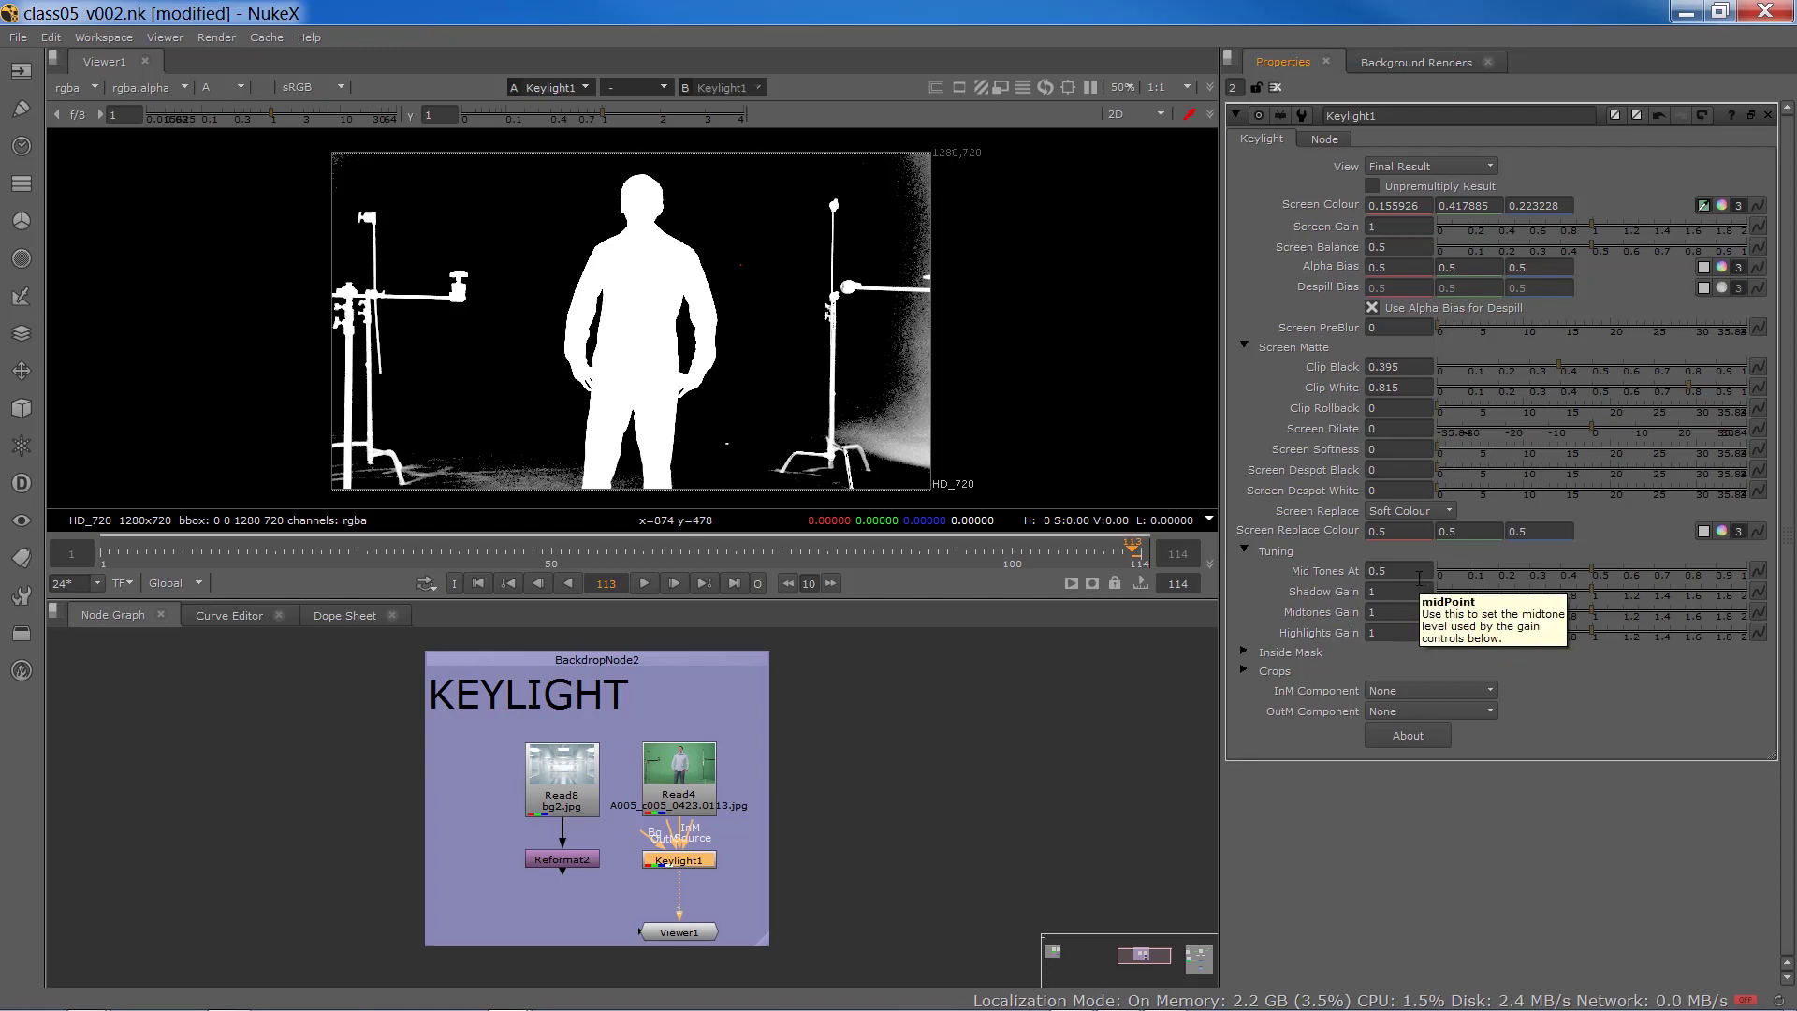
pyautogui.moveTo(1595, 590); pyautogui.dragTo(1619, 595)
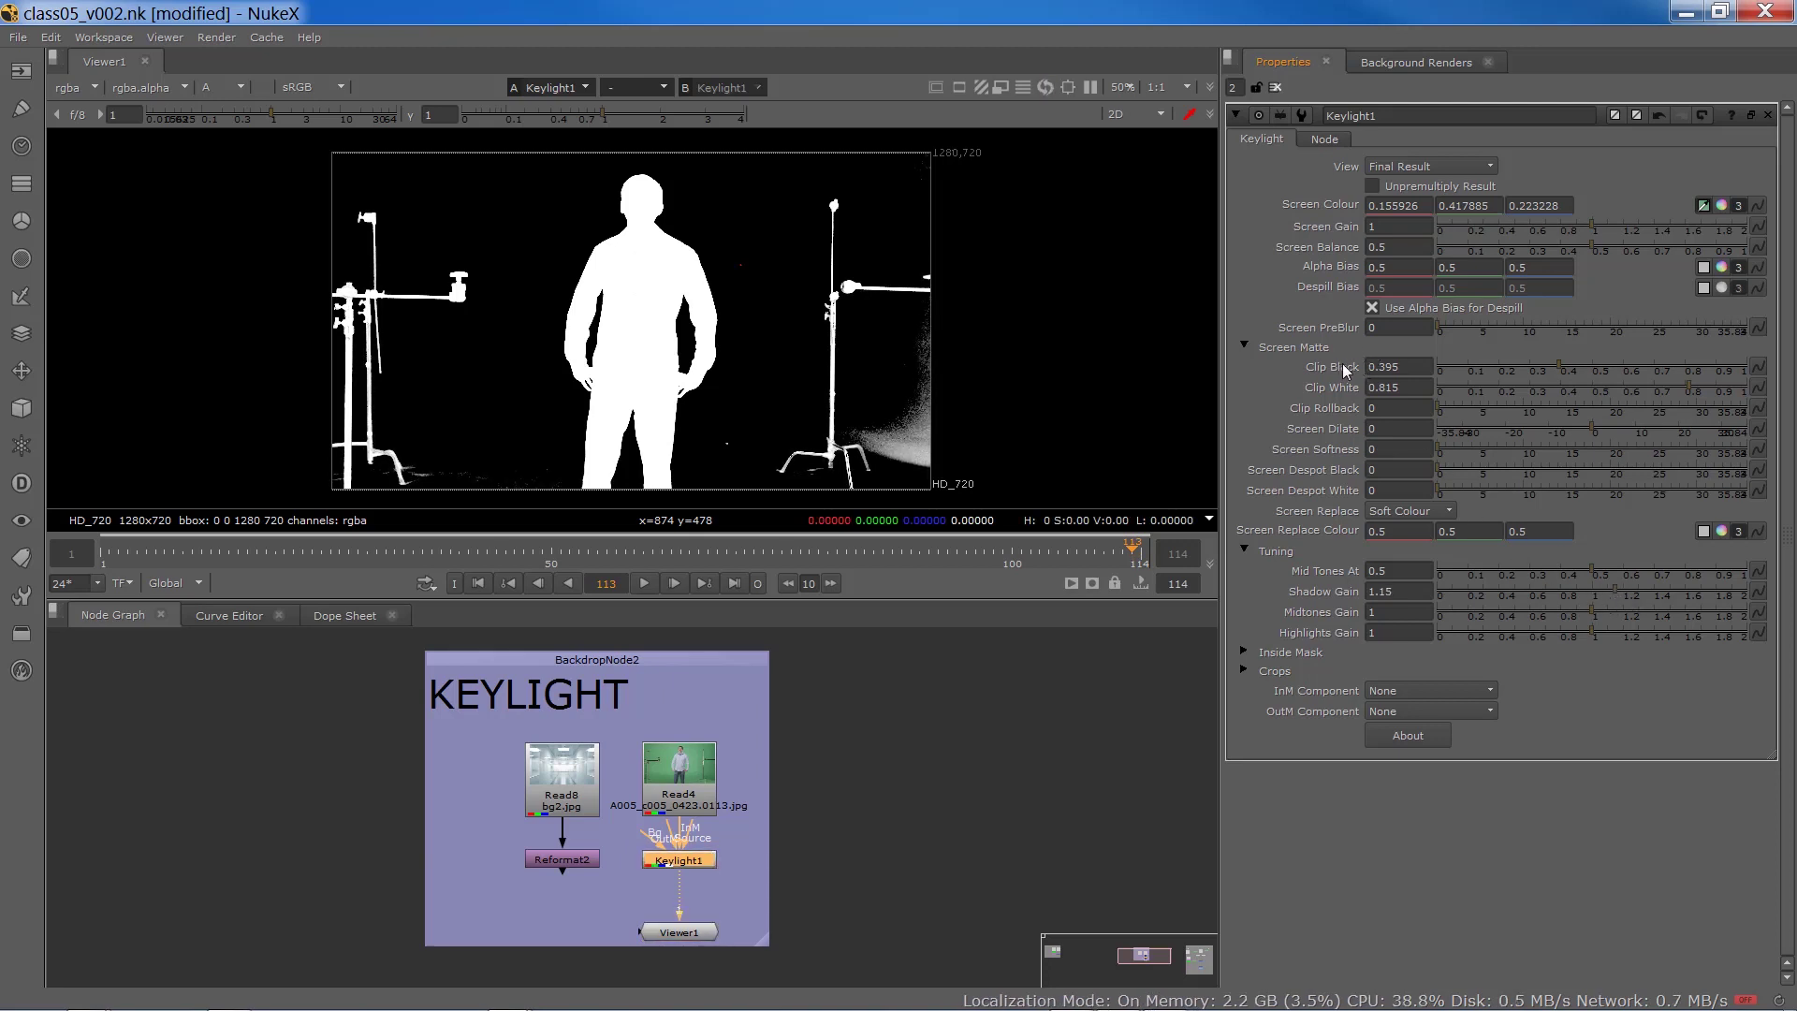
pyautogui.scroll(5, 643, 373)
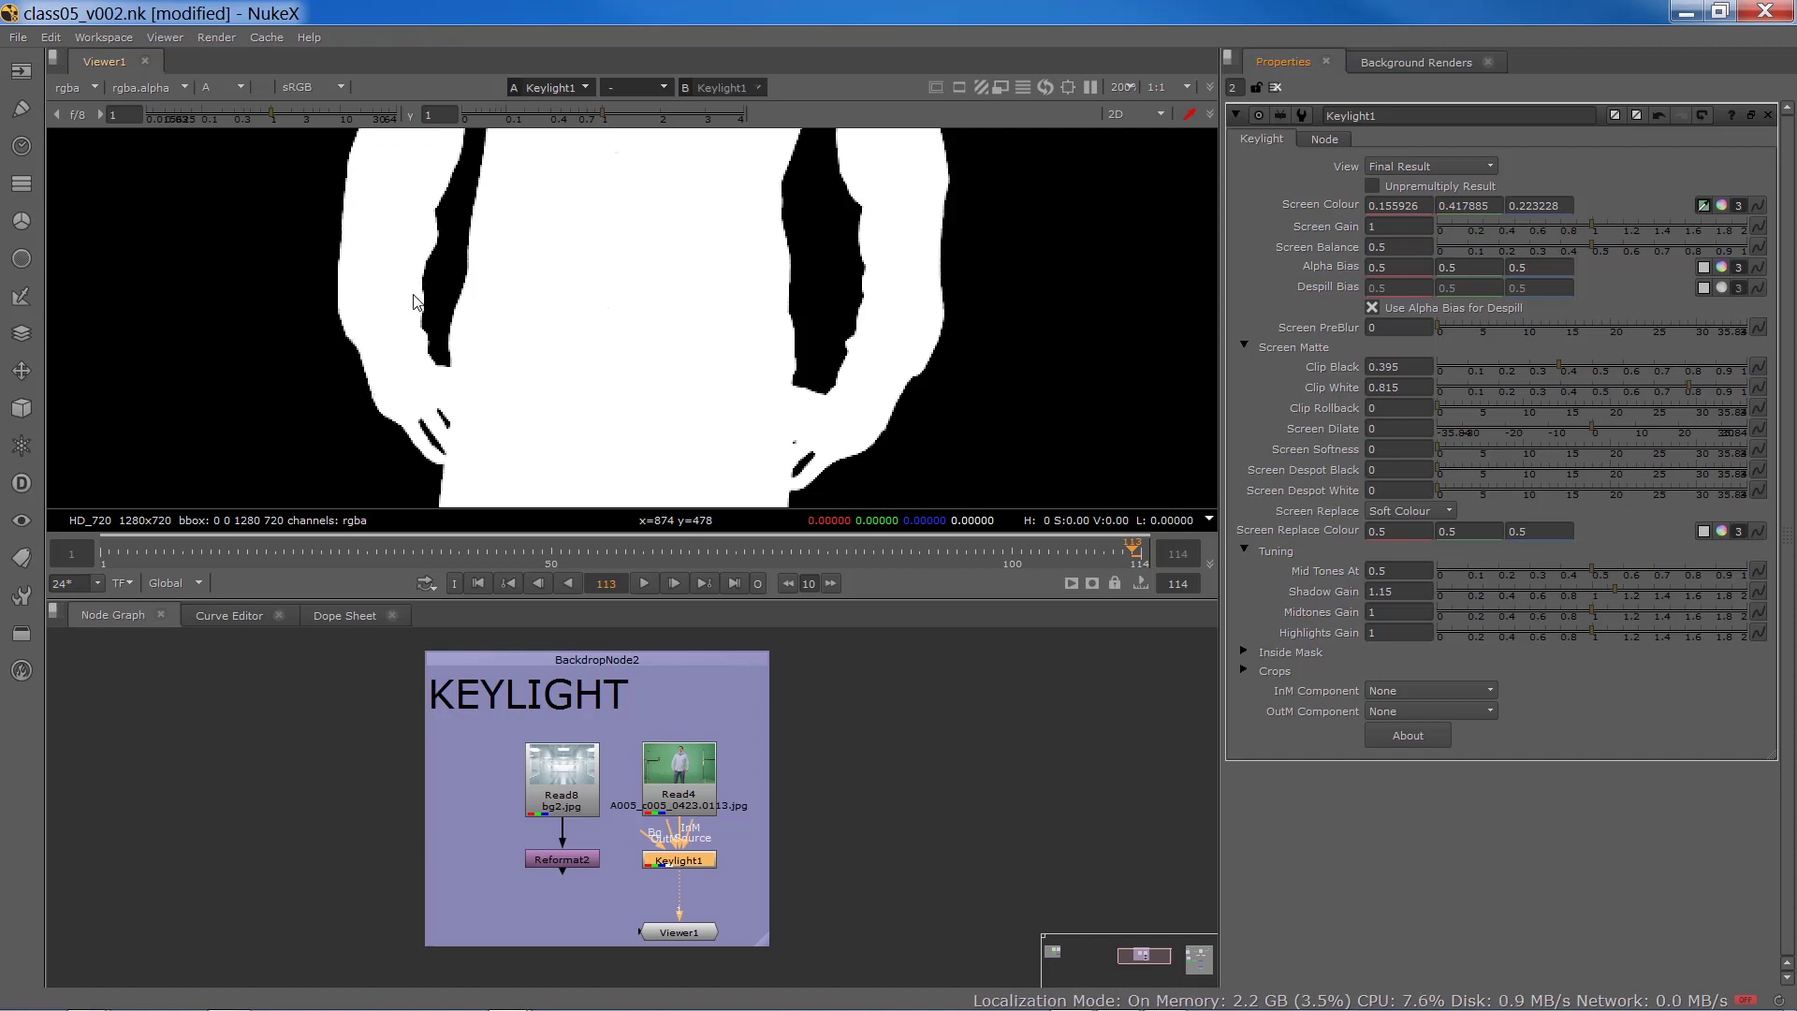
# - Return the viewer to colour and lower Keylight1's Clip Black to 0.11
pyautogui.press('a')
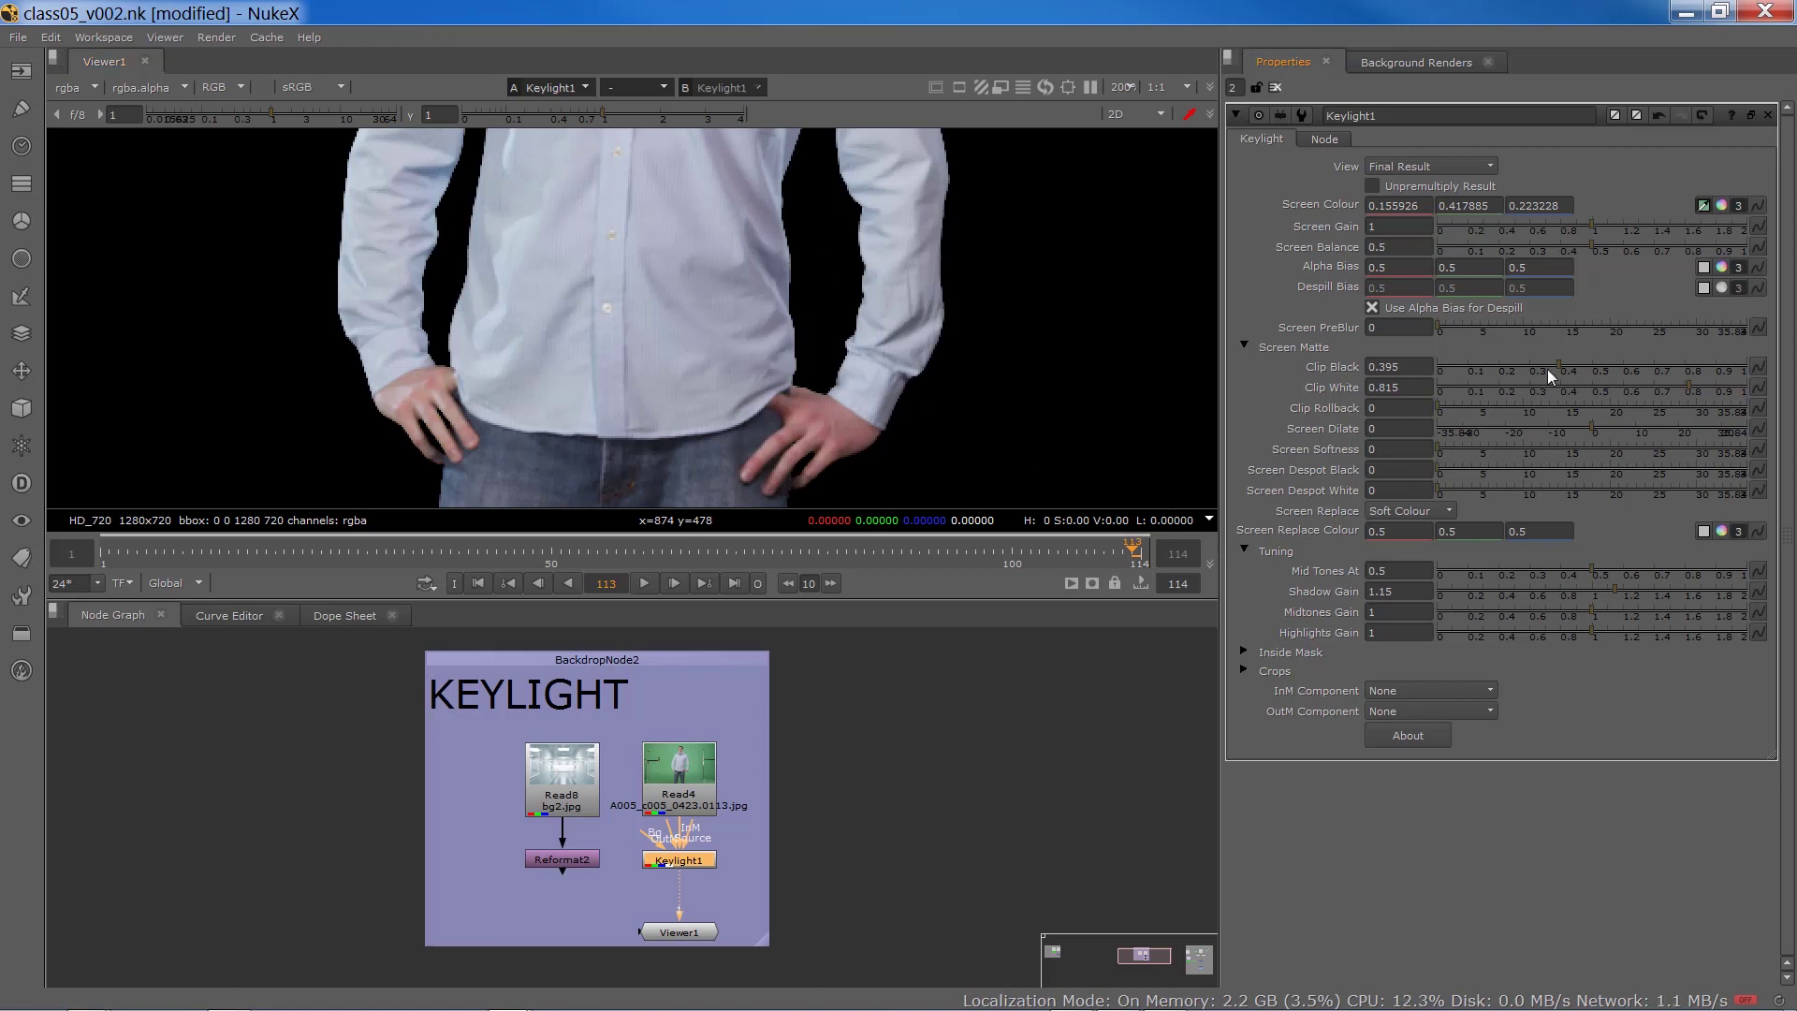
pyautogui.moveTo(1559, 363); pyautogui.dragTo(1471, 369)
pyautogui.scroll(-4, 611, 262)
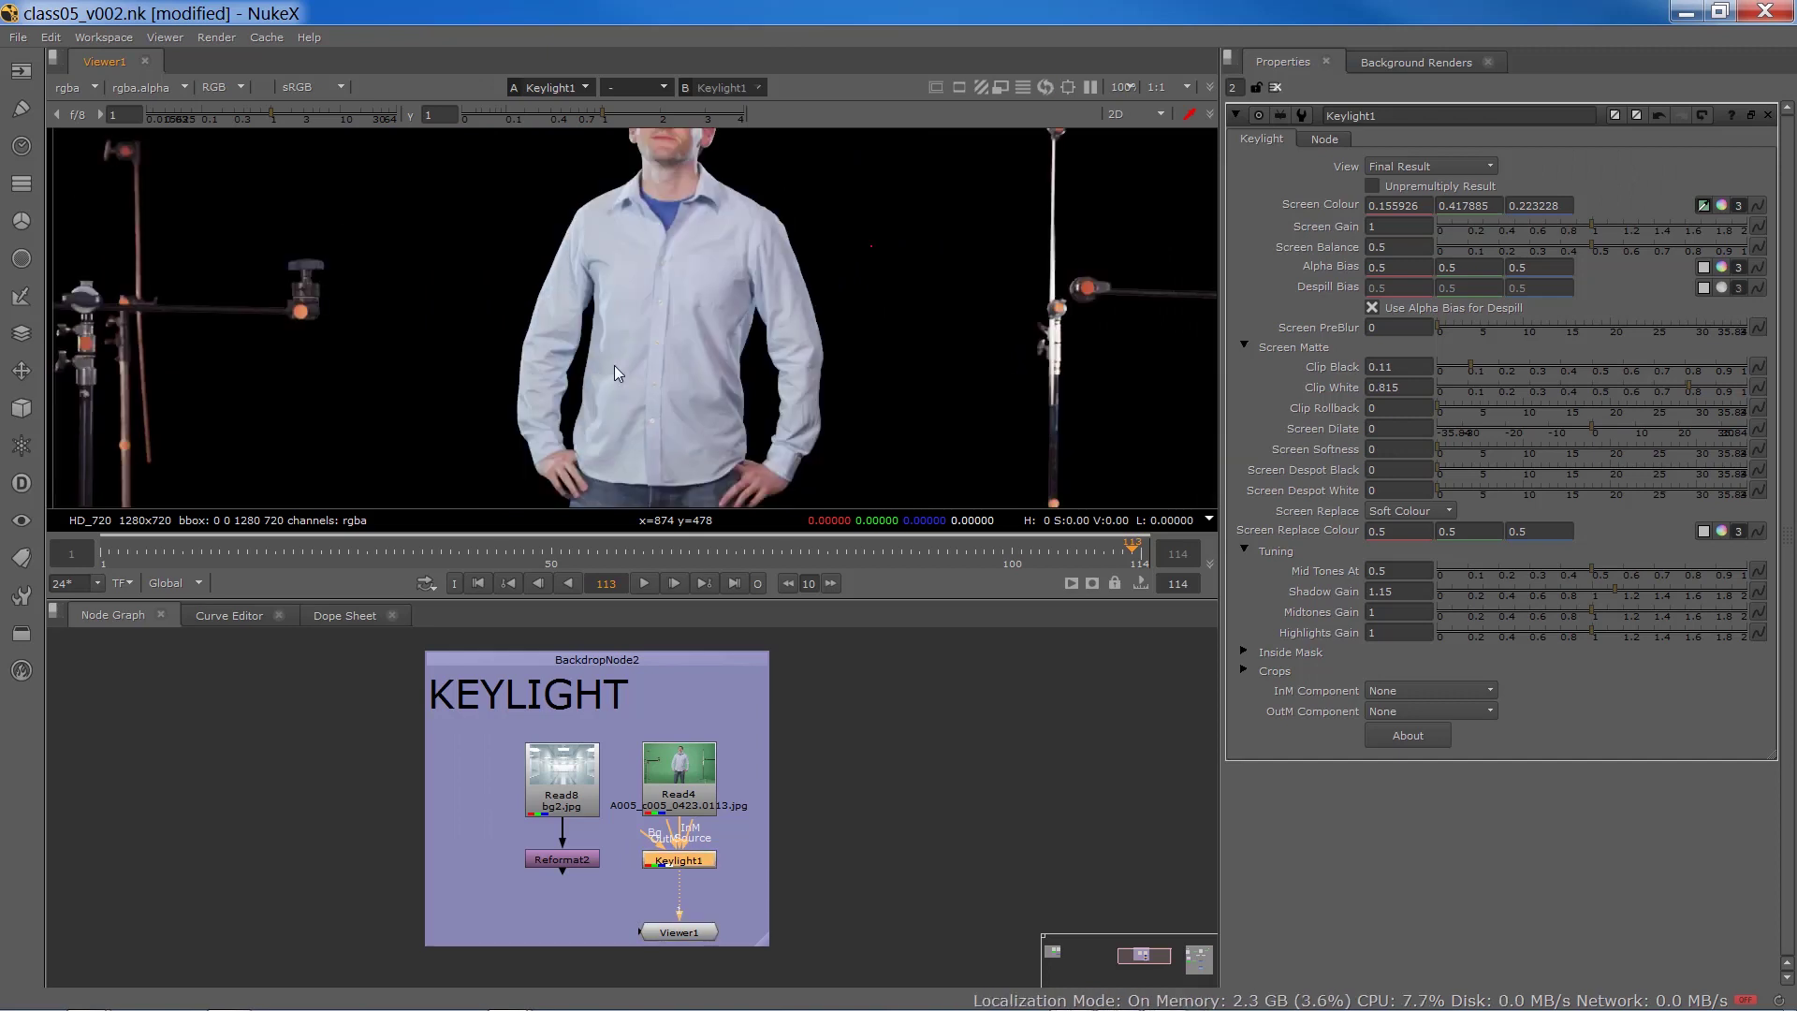
pyautogui.moveTo(634, 836); pyautogui.dragTo(606, 821)
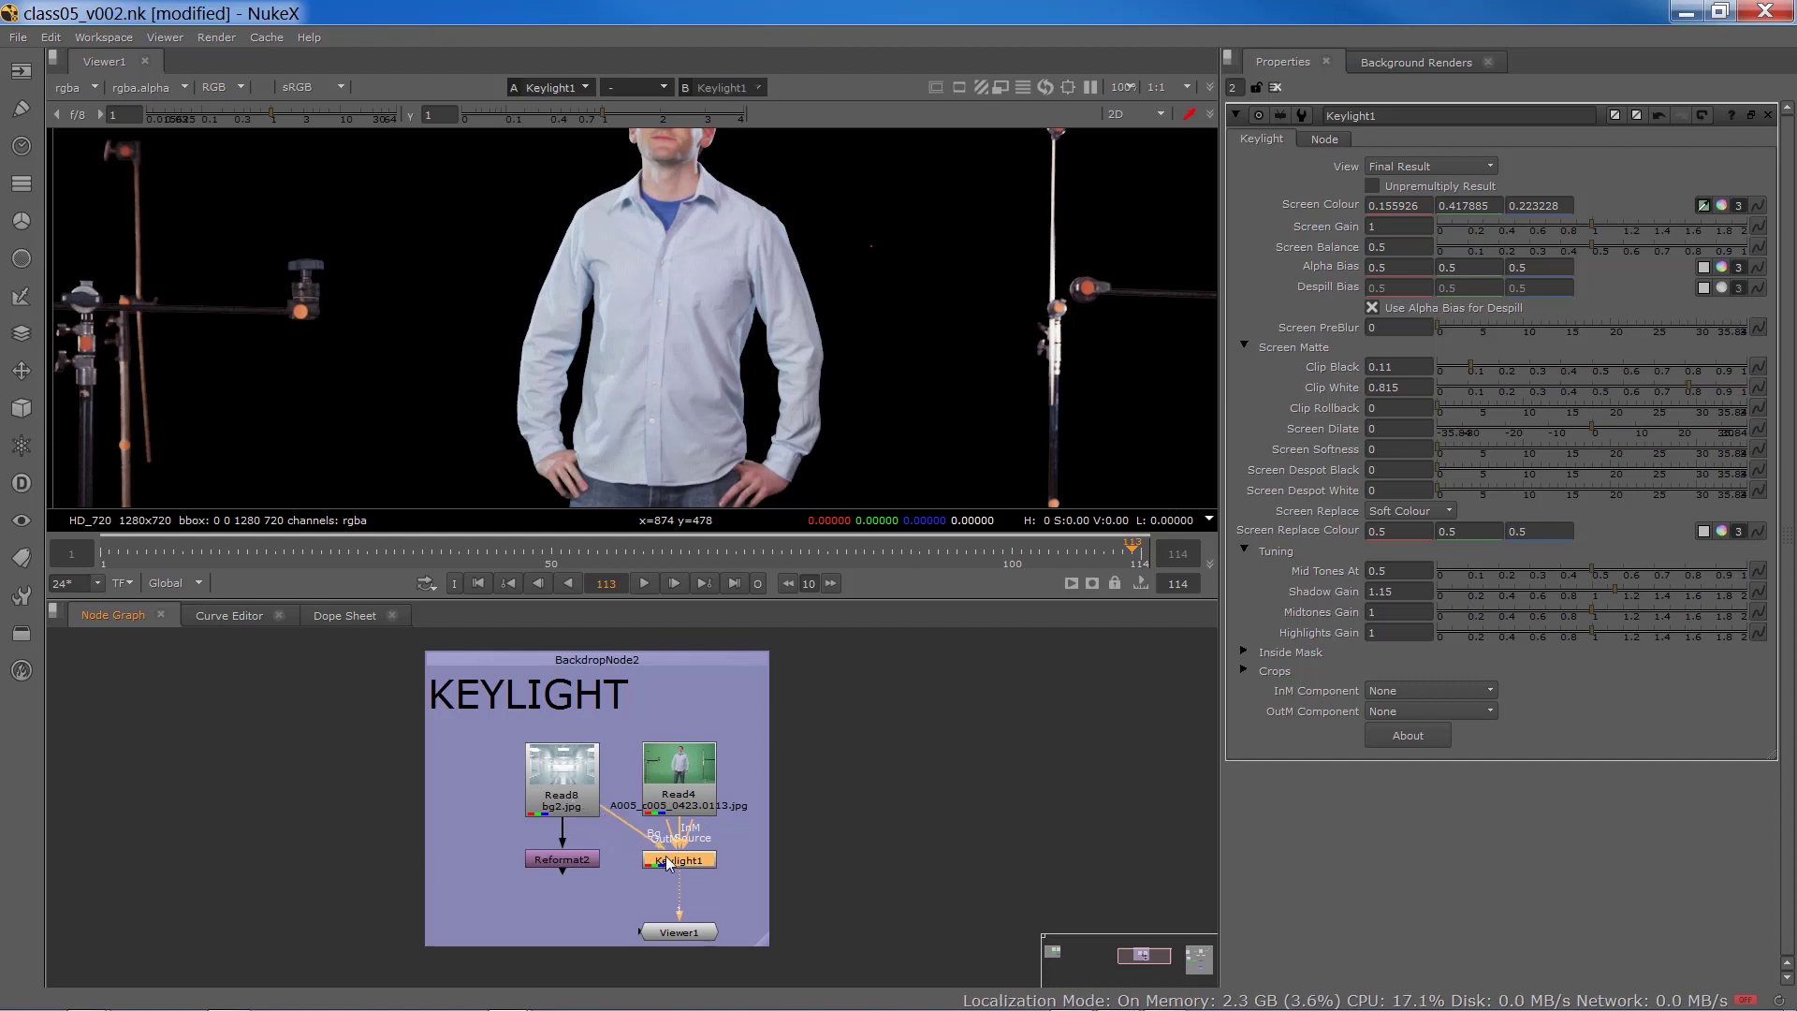
# - Set Keylight1's View to Composite, feed Reformat2's corridor into its Bg input, and fit the viewer
pyautogui.click(1422, 175)
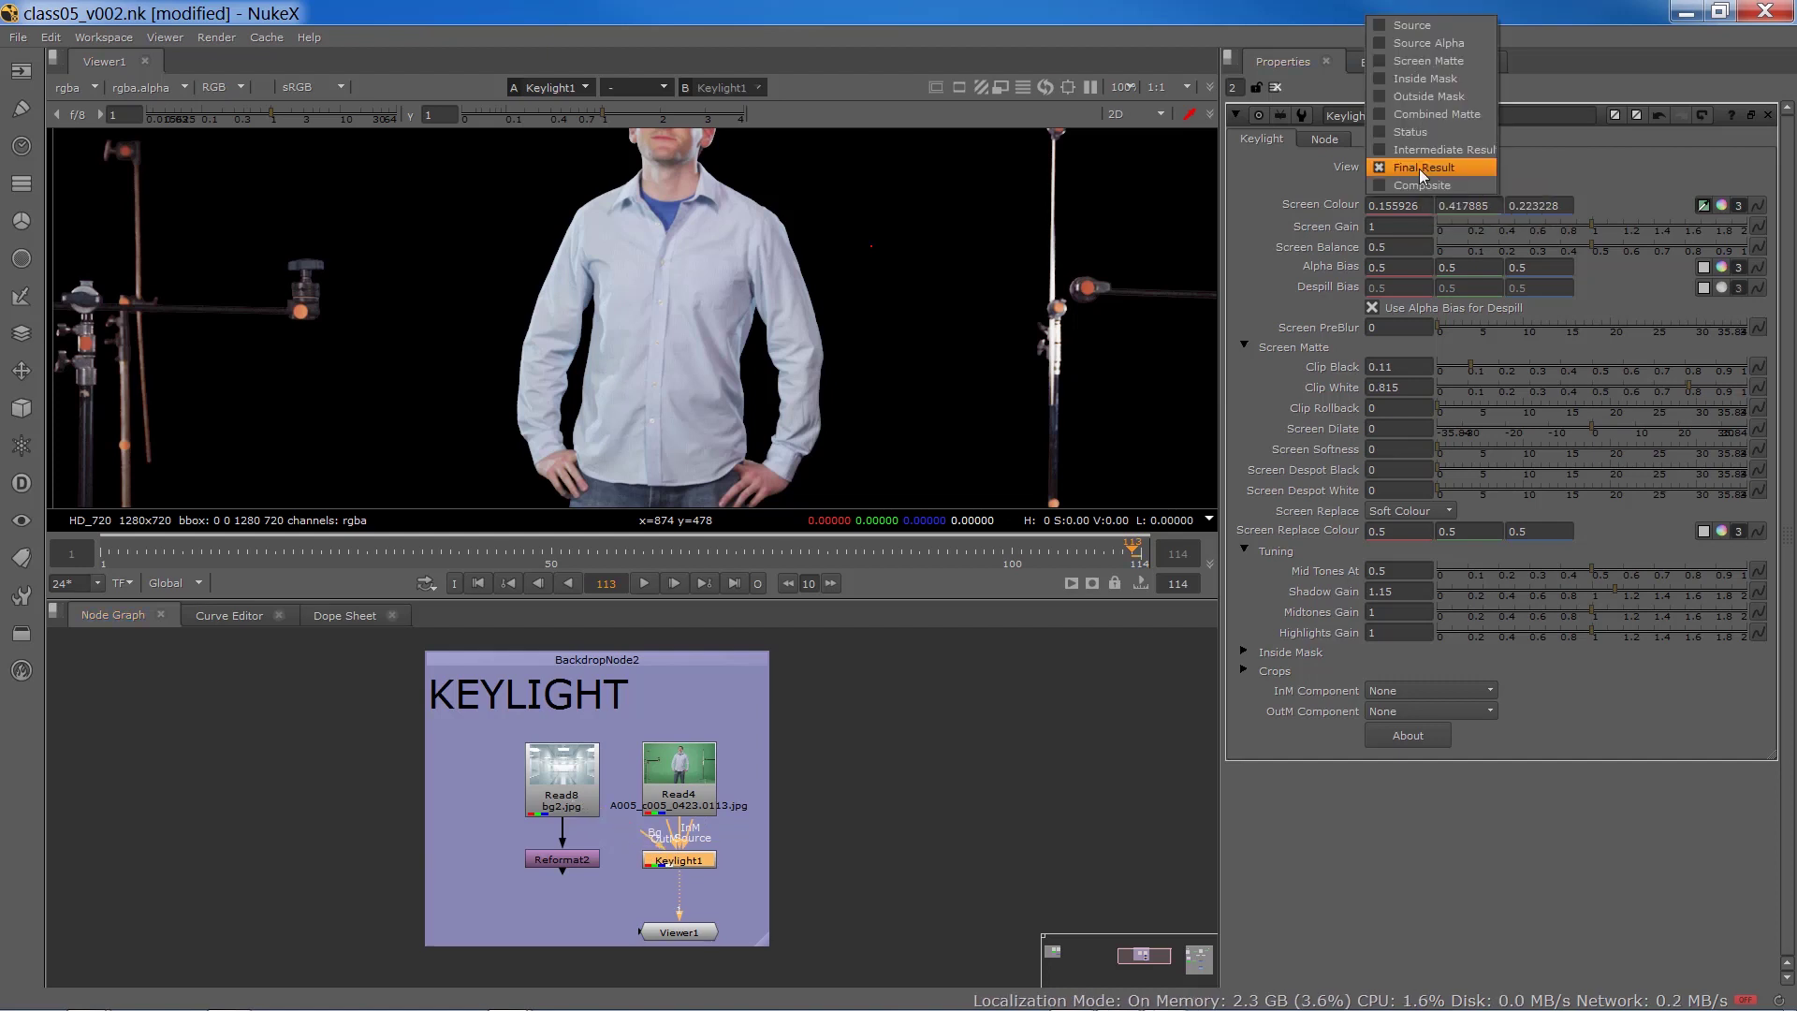
pyautogui.click(646, 835)
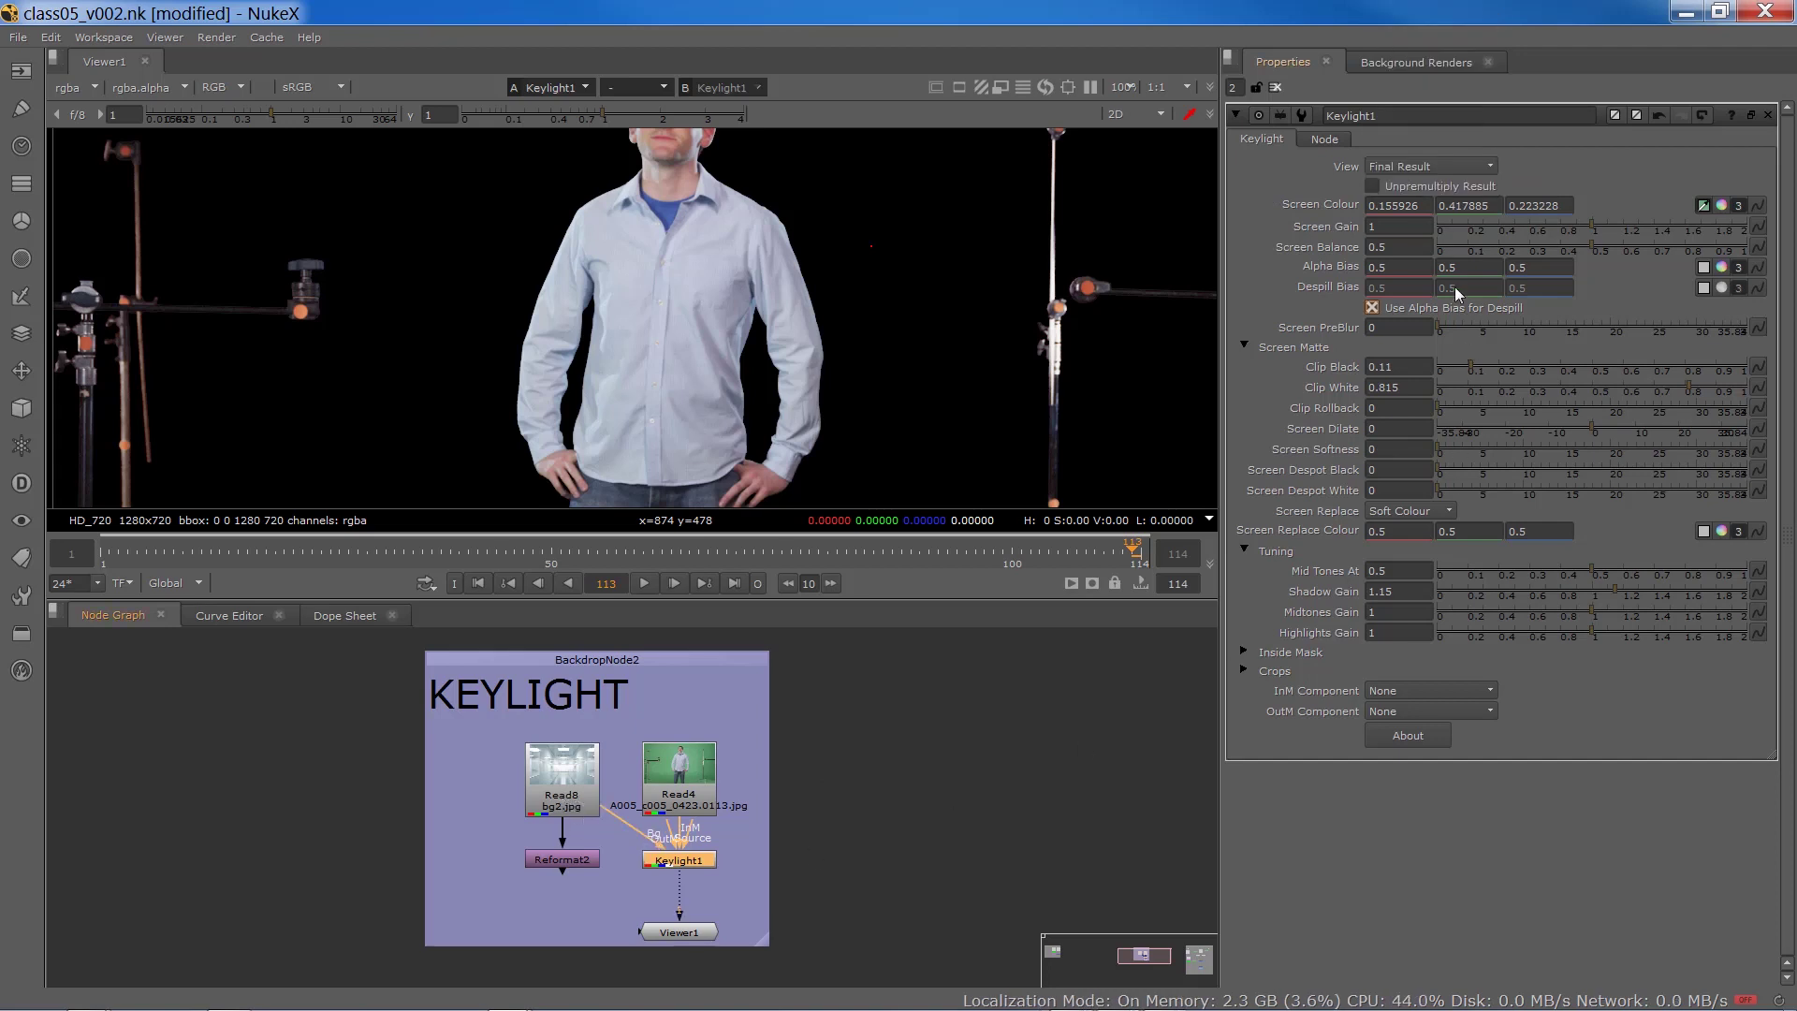
pyautogui.click(1411, 176)
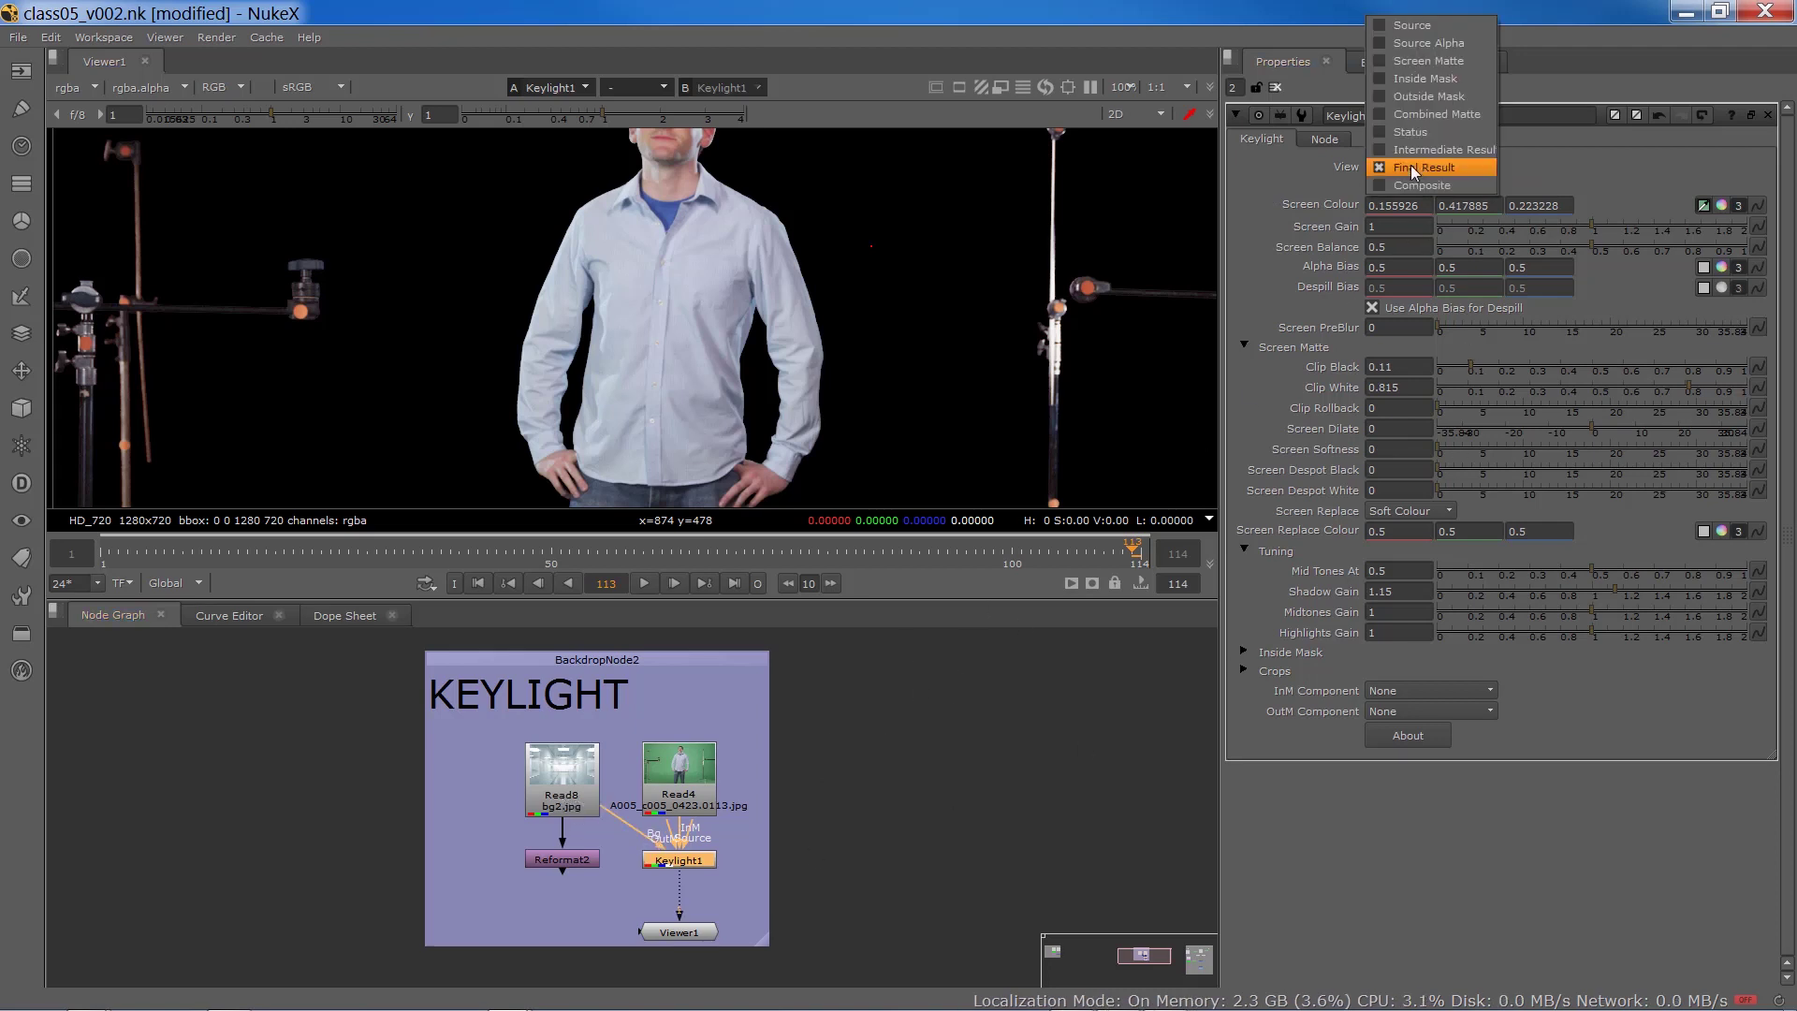
pyautogui.click(1411, 186)
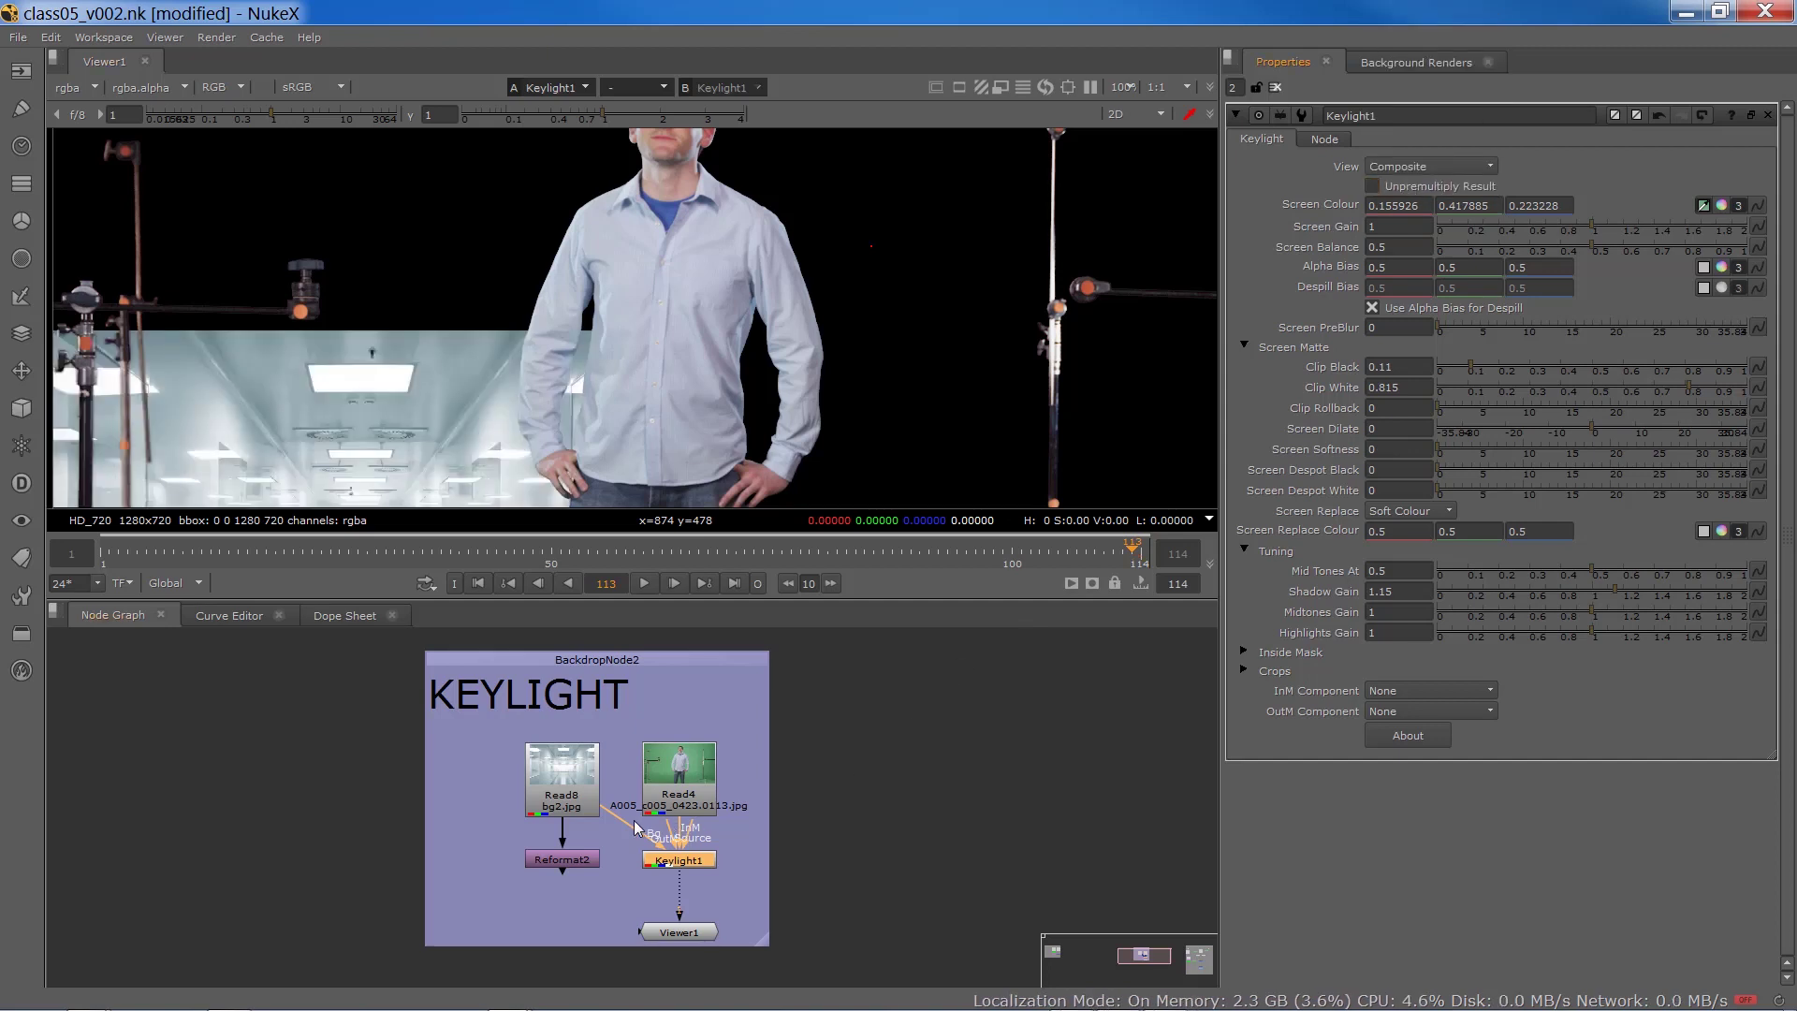
pyautogui.moveTo(611, 813); pyautogui.dragTo(586, 867)
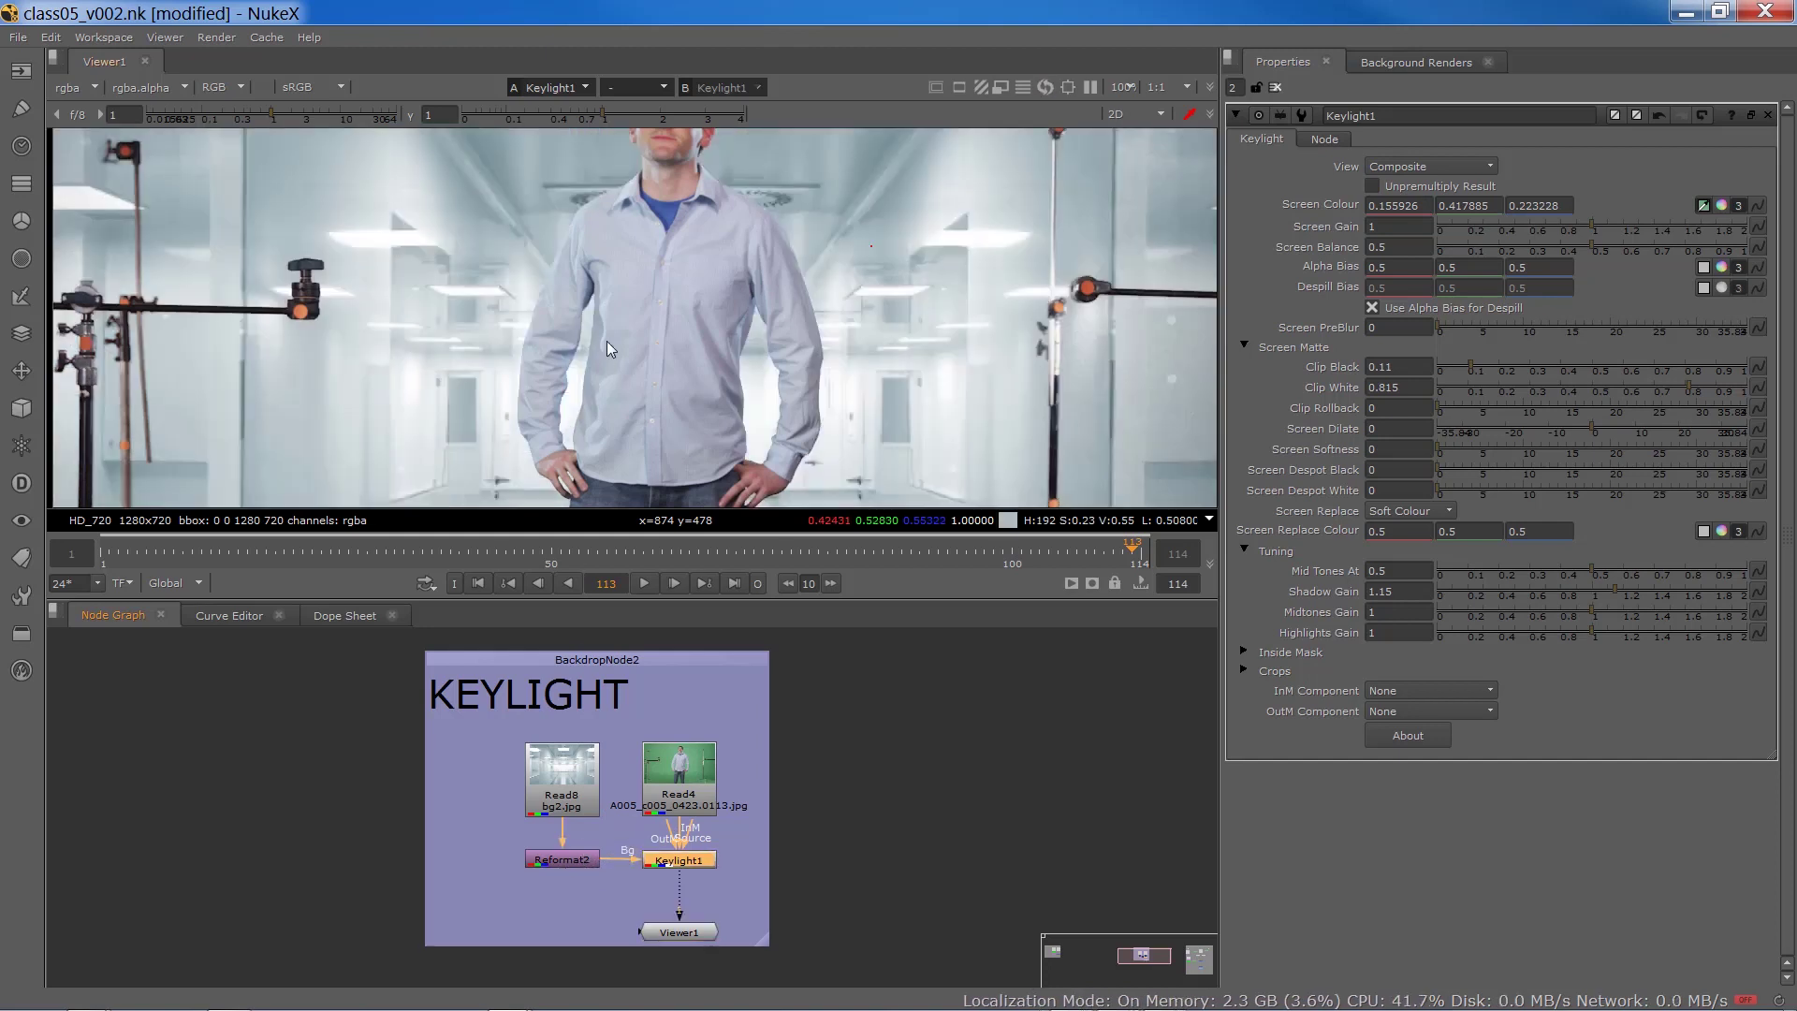
pyautogui.press('f')
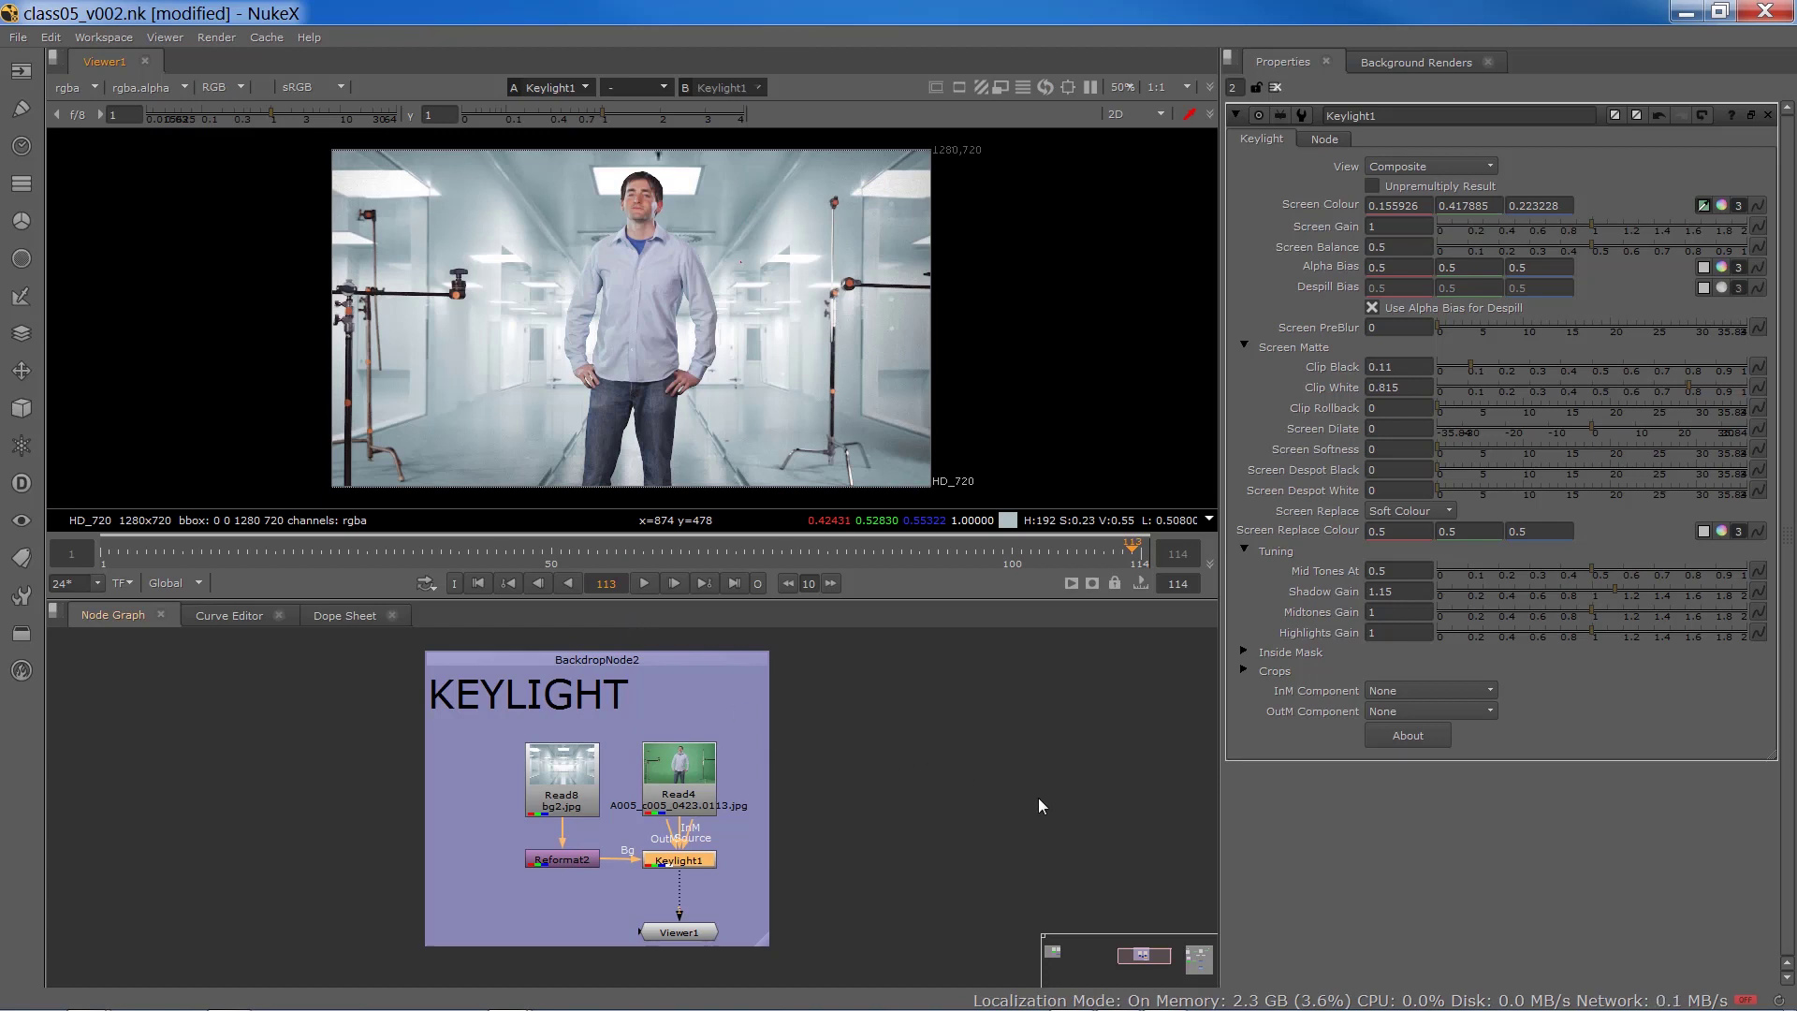
# - Bring the combined keying setup into view and inspect the Keylight3 and Keylight2 nodes
pyautogui.moveTo(1031, 797); pyautogui.dragTo(245, 778, button='middle')
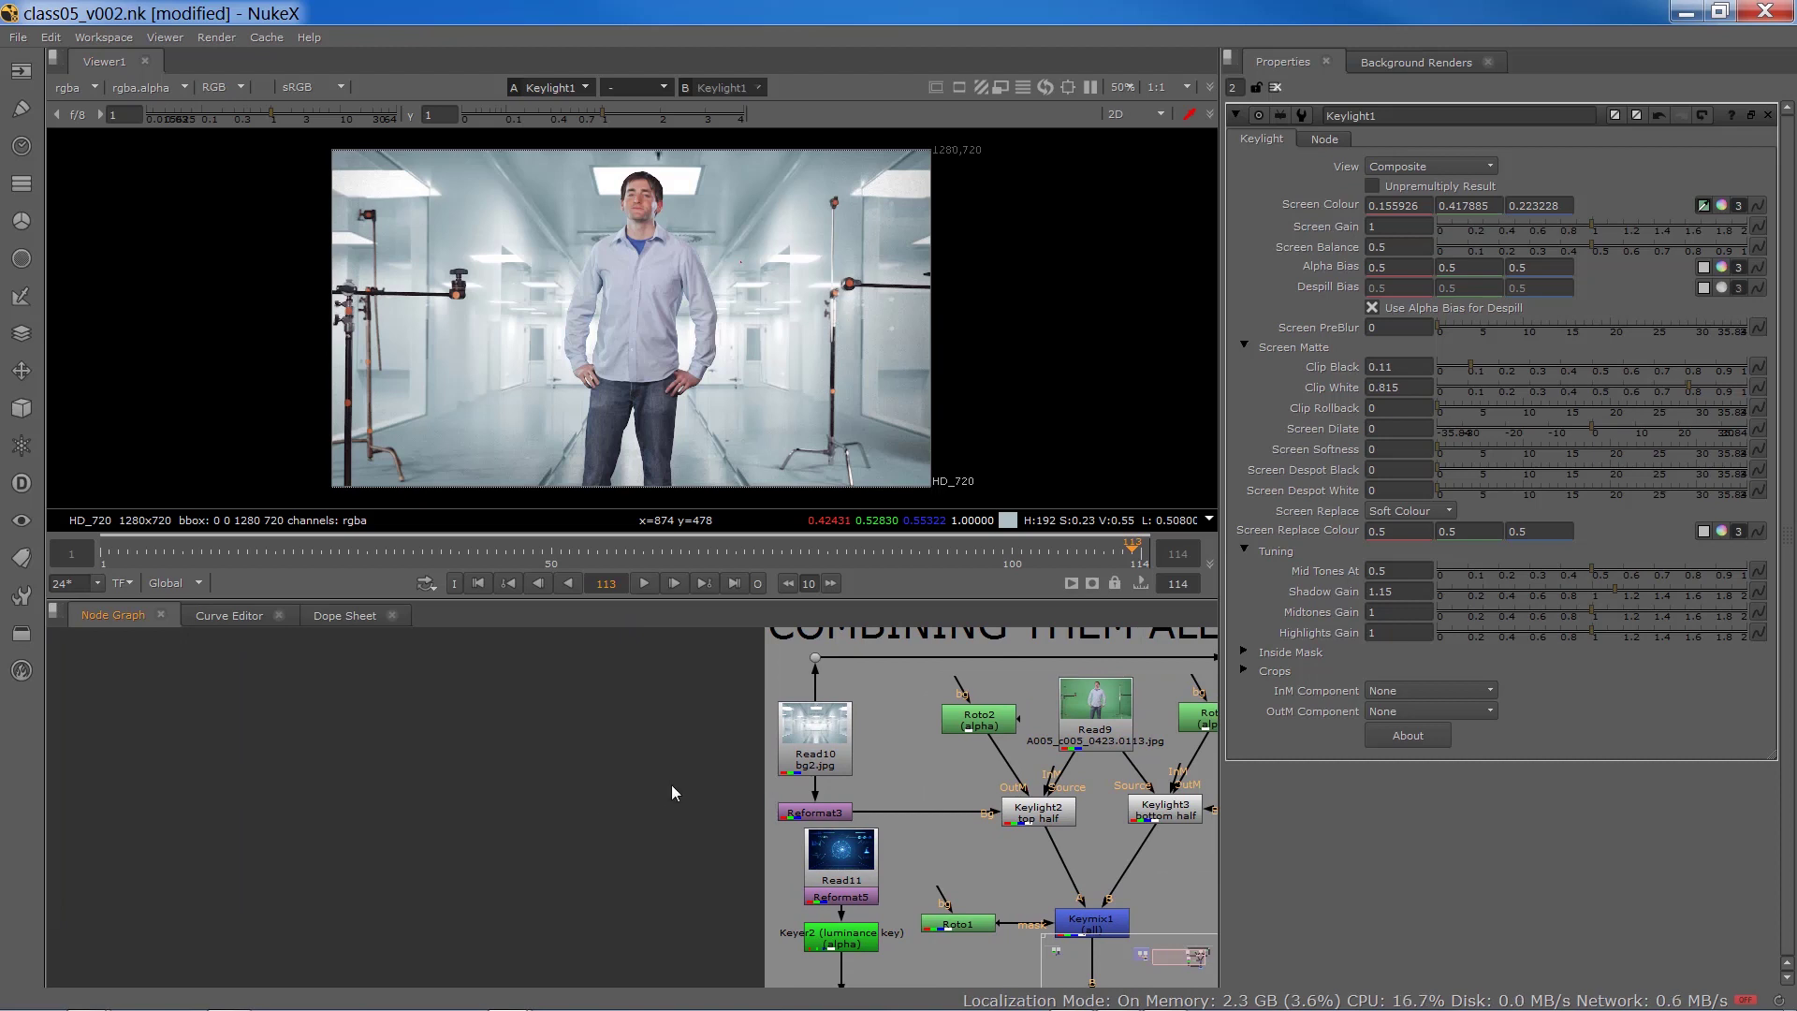
pyautogui.moveTo(683, 795); pyautogui.dragTo(399, 789, button='middle')
pyautogui.scroll(-2, 417, 799)
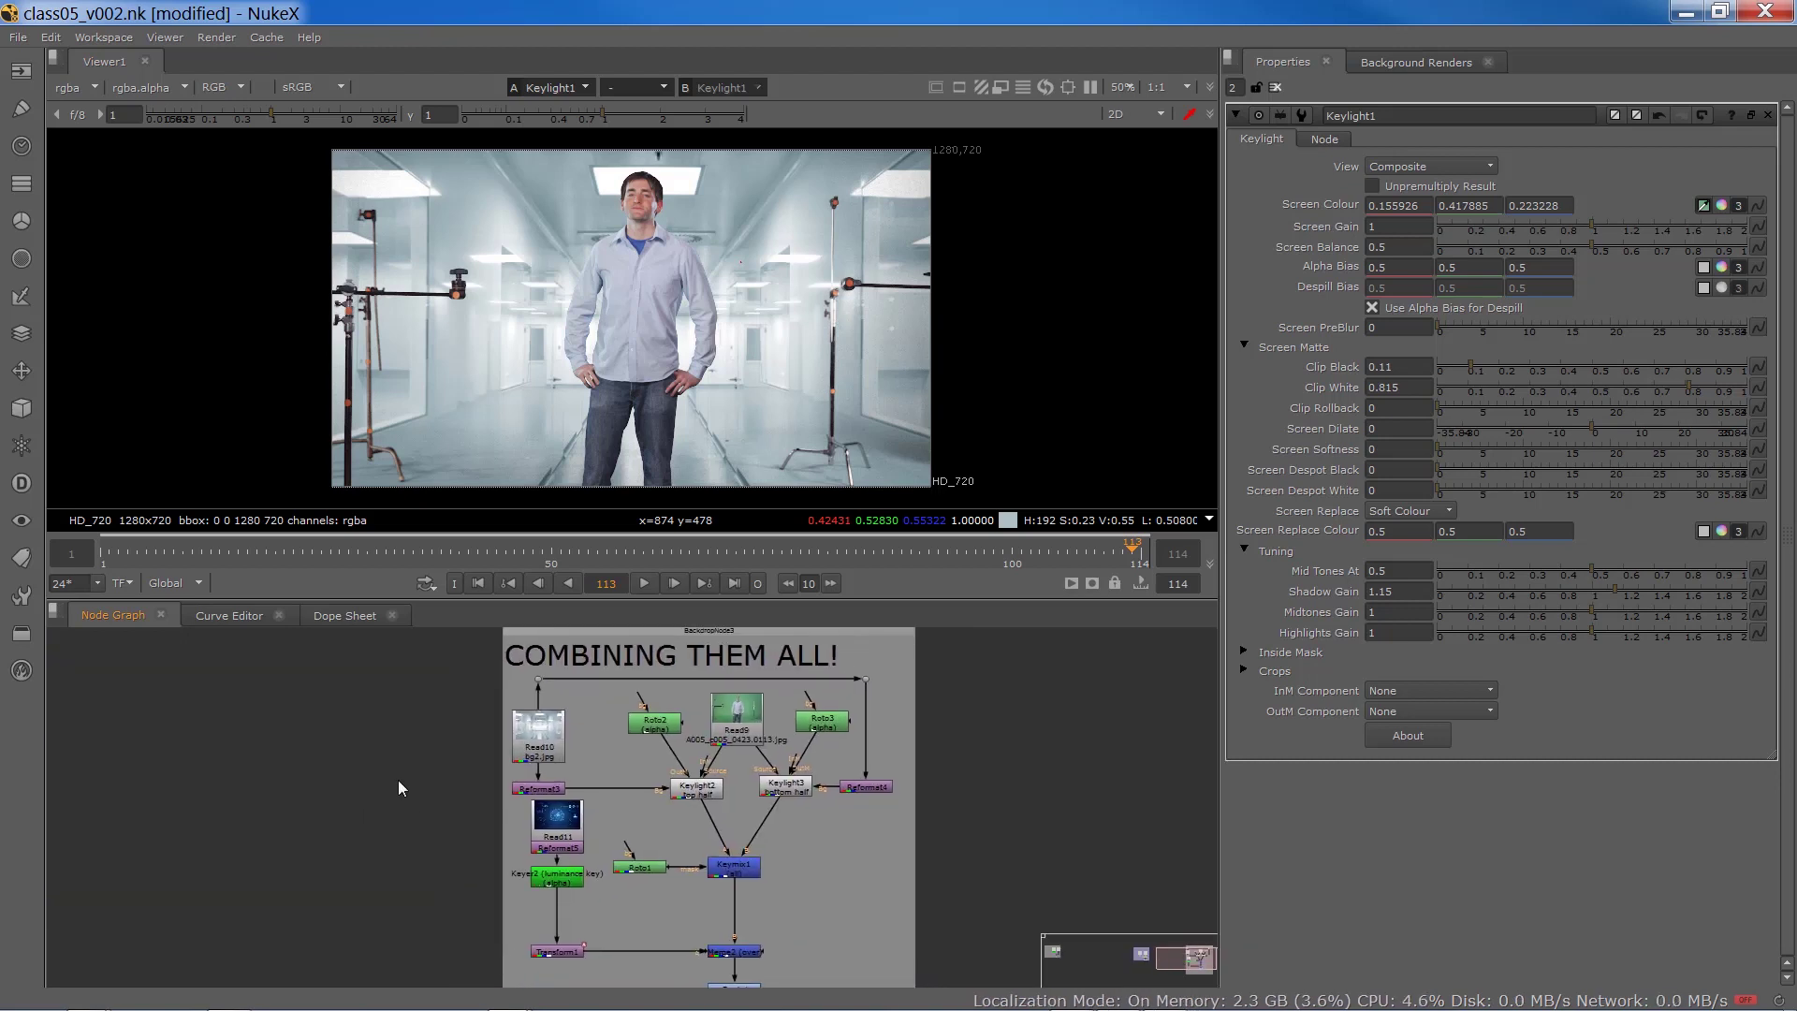
pyautogui.scroll(3, 479, 779)
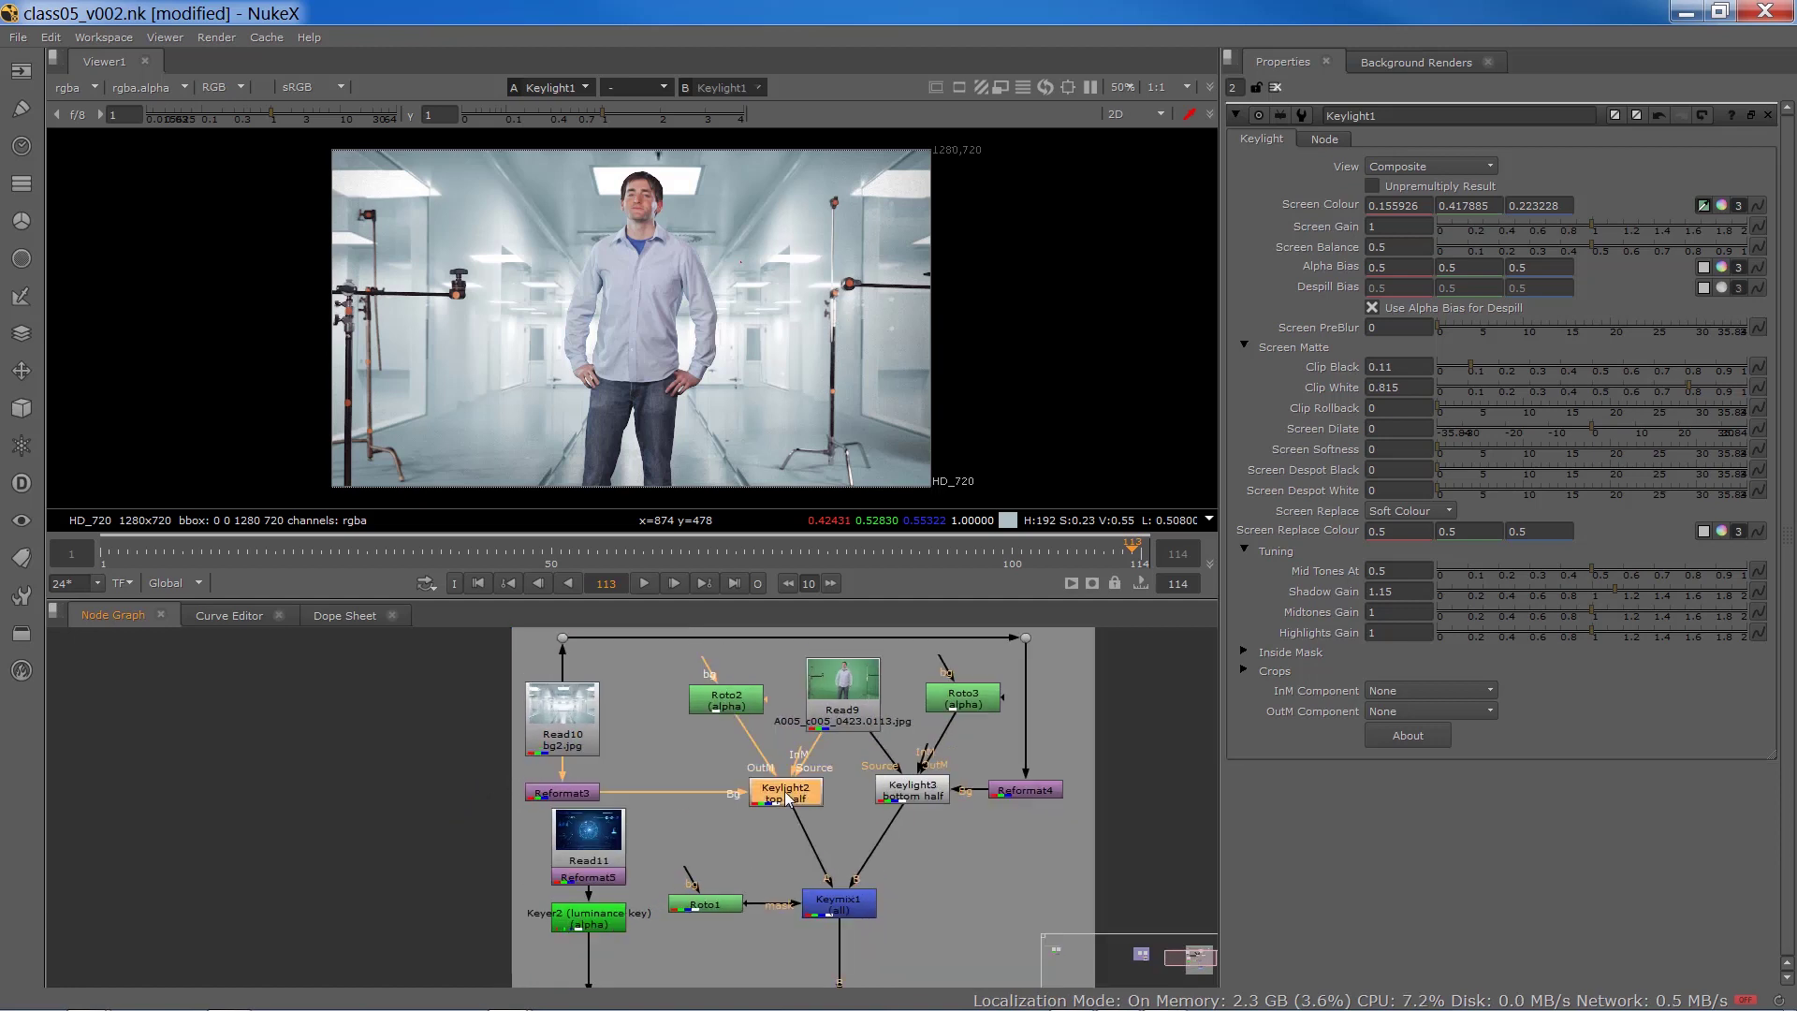
pyautogui.click(917, 798)
pyautogui.click(803, 794)
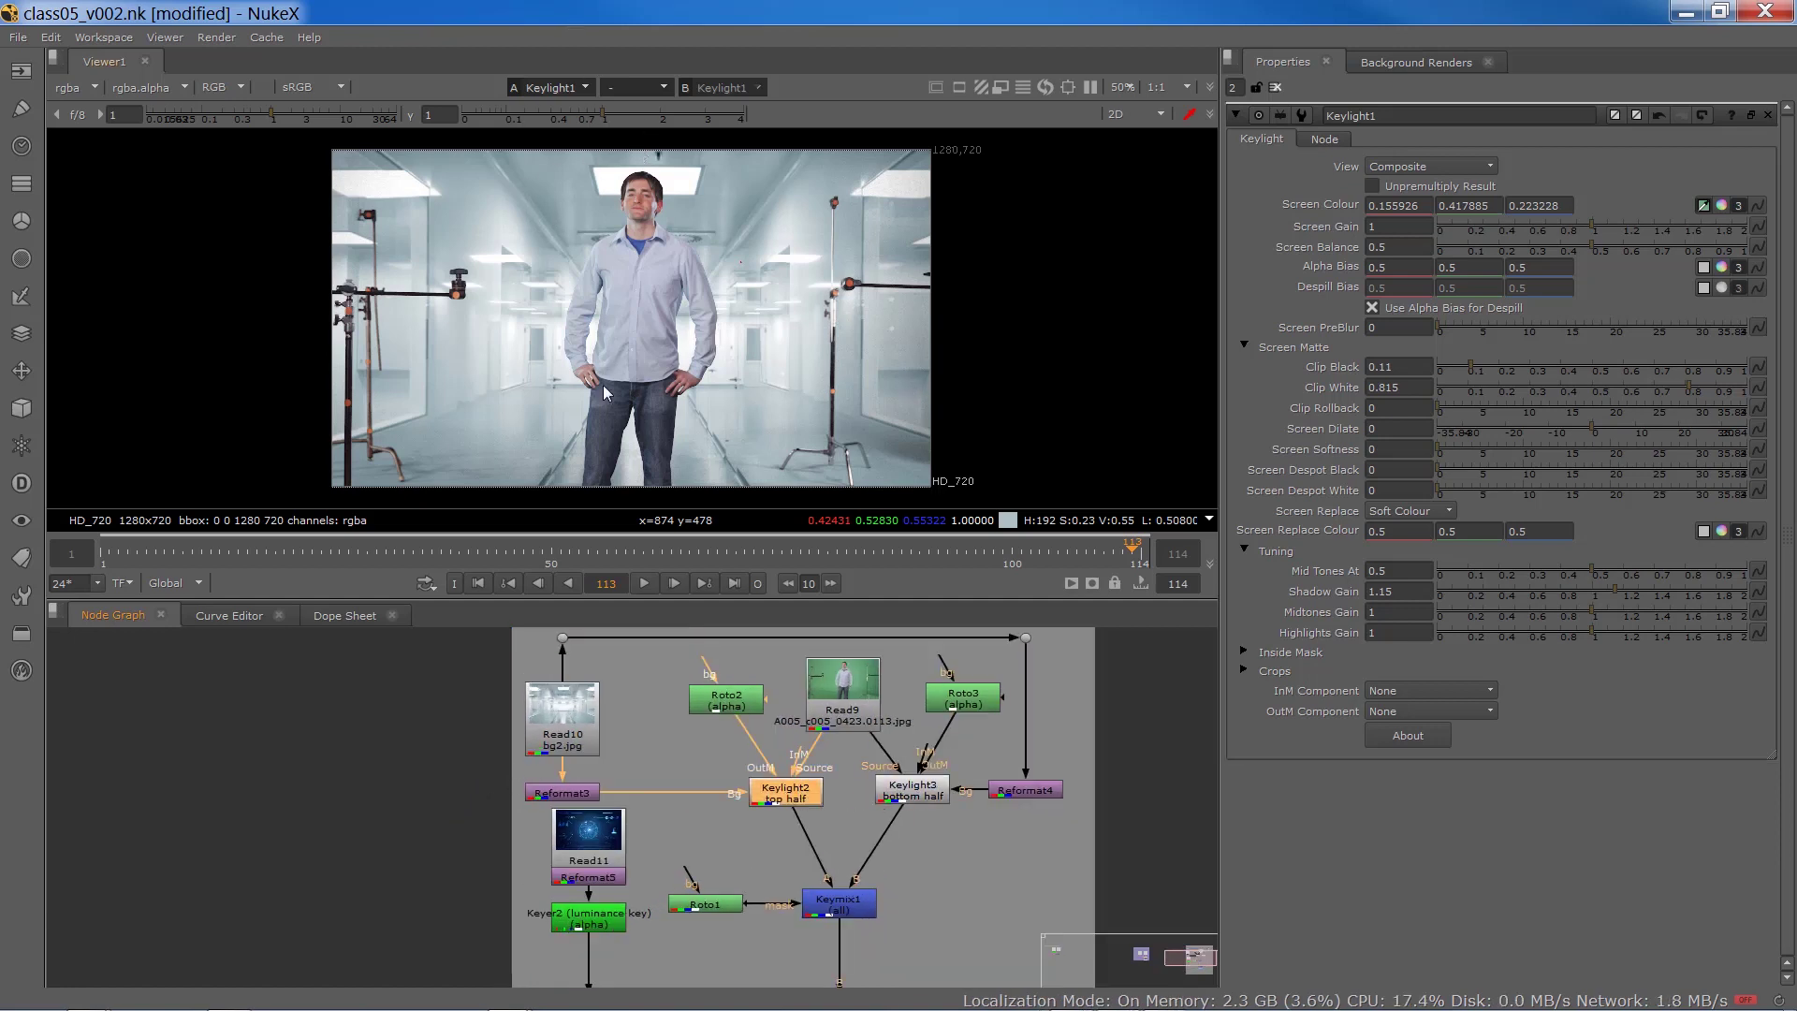
pyautogui.click(931, 797)
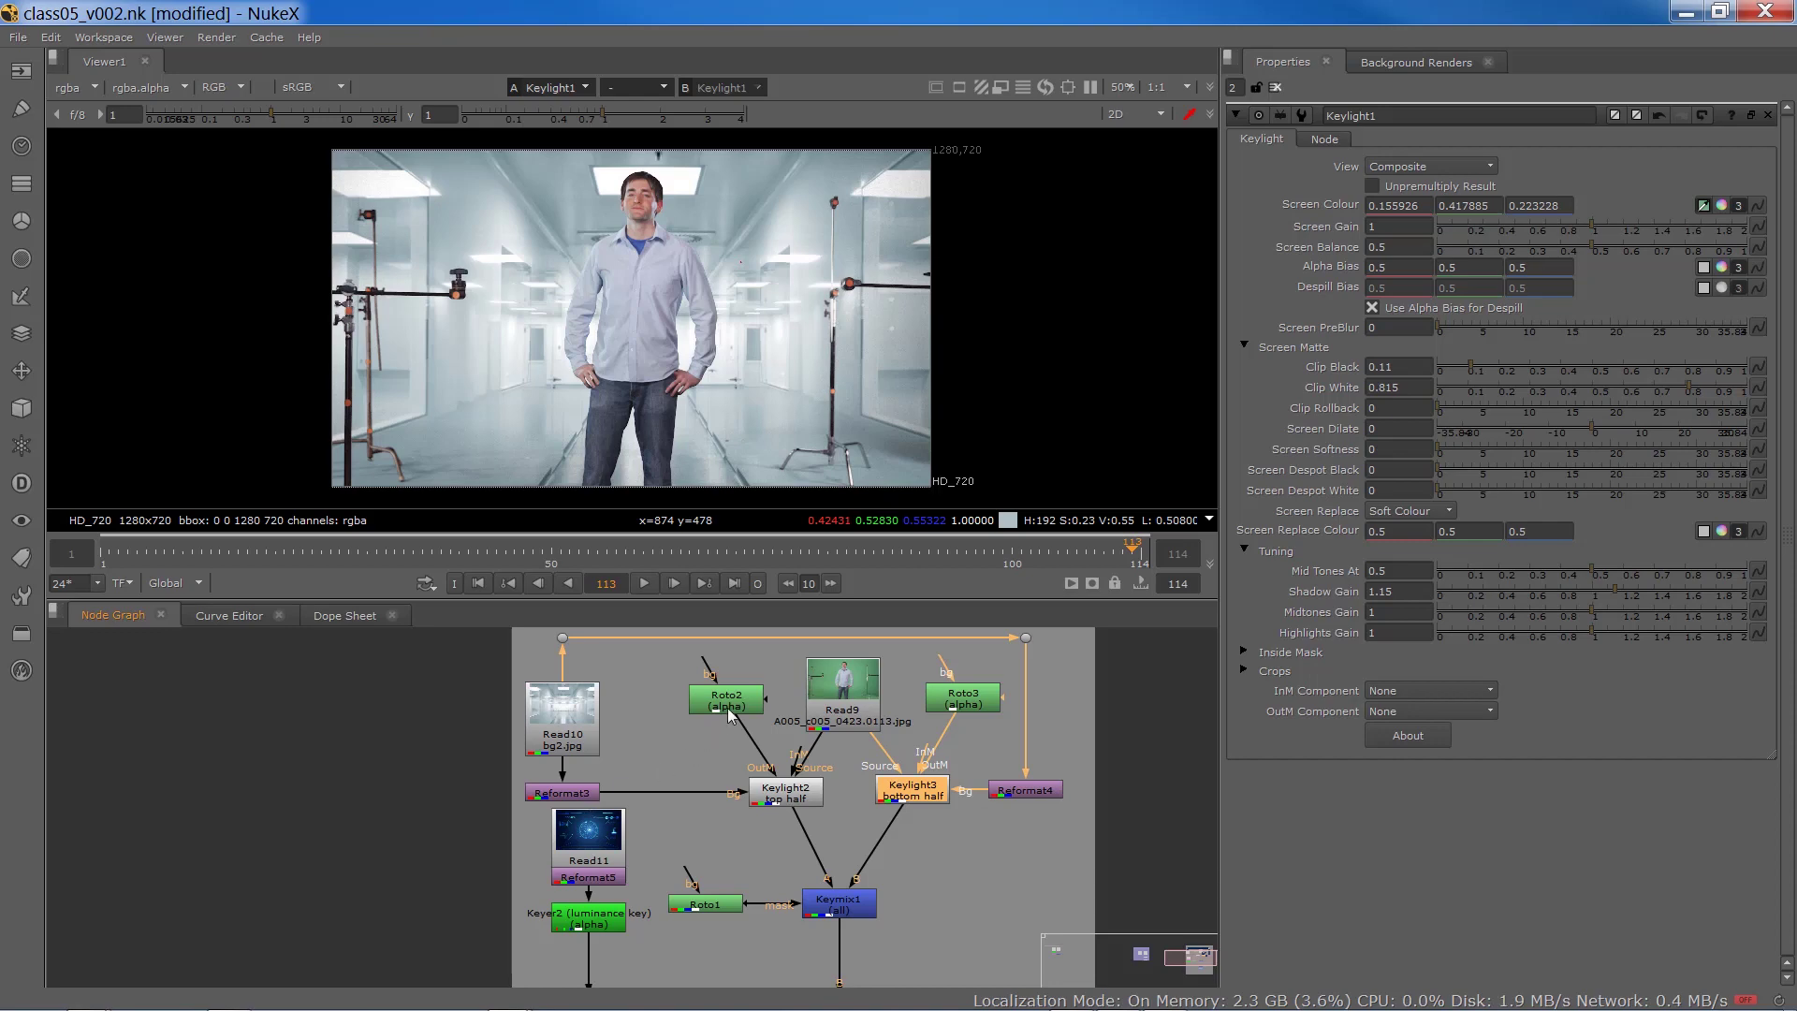
# - Open Roto2's settings to show its Bezier1 mask outline around the presenter
pyautogui.moveTo(729, 716); pyautogui.dragTo(604, 701, button='middle')
pyautogui.click(603, 700)
pyautogui.doubleClick(603, 700)
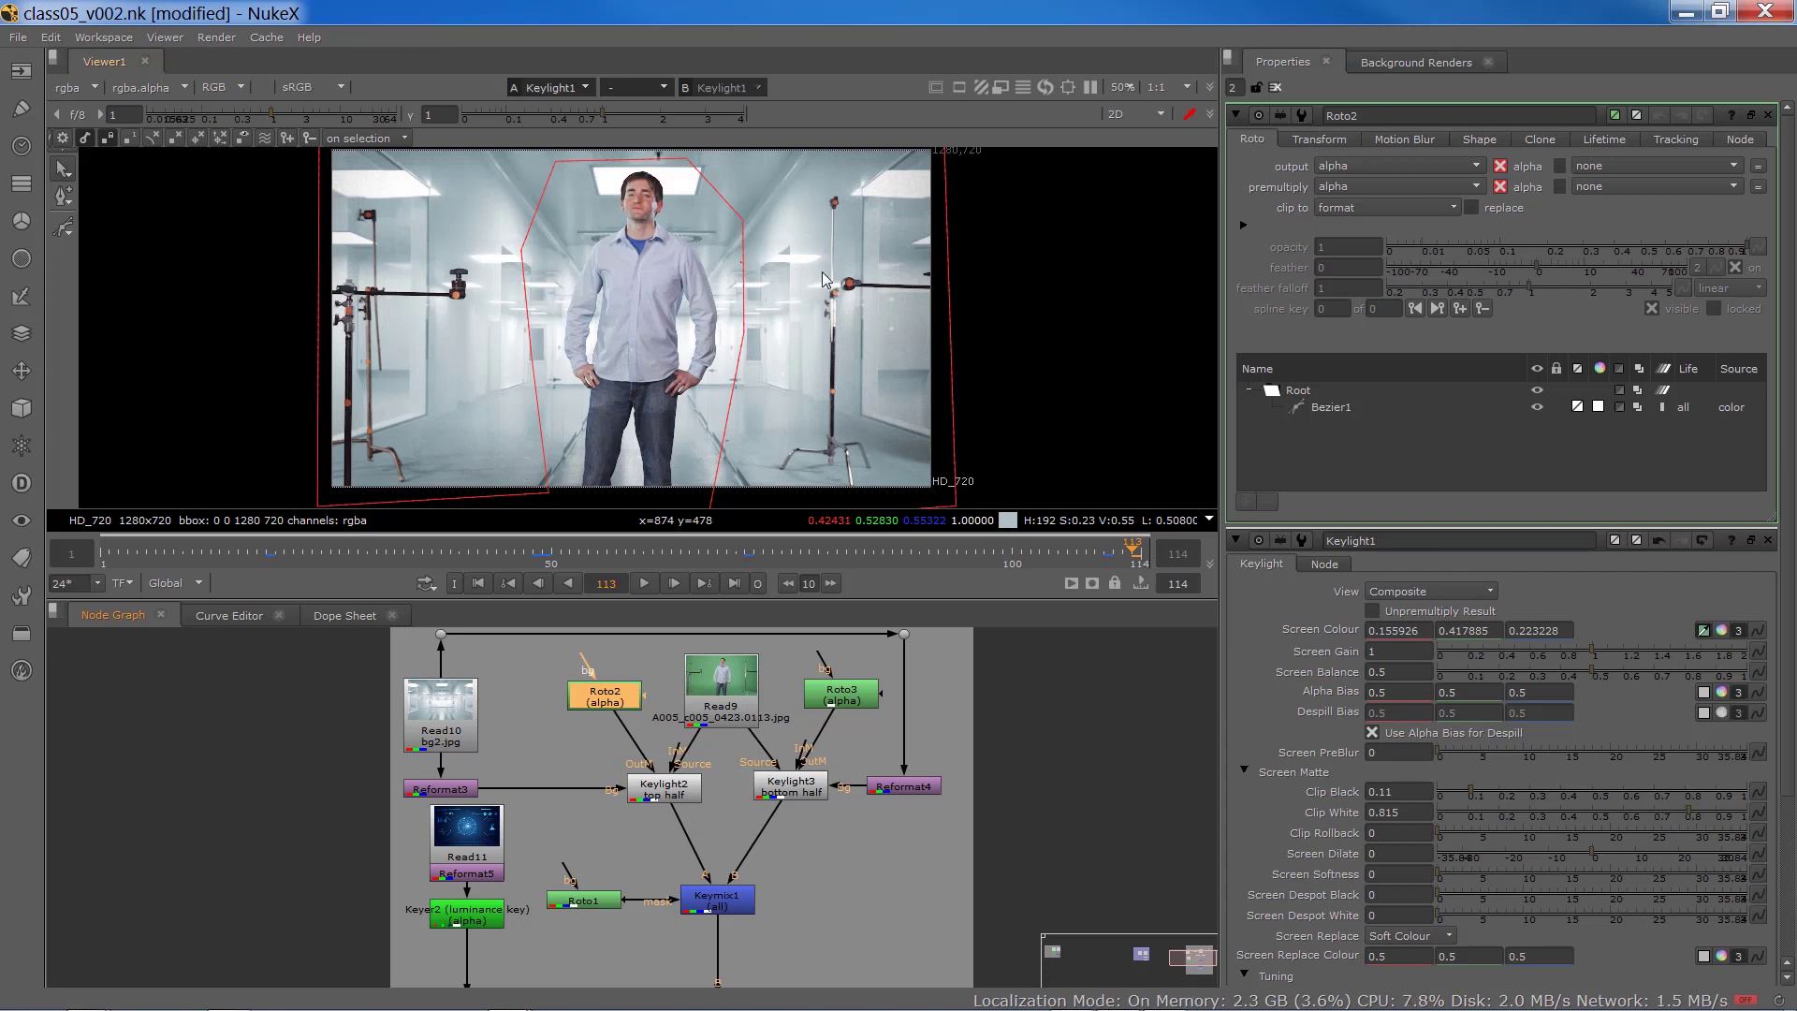
# - Open Keylight2's settings and keep its OutM Component on Alpha from Roto2
pyautogui.doubleClick(652, 791)
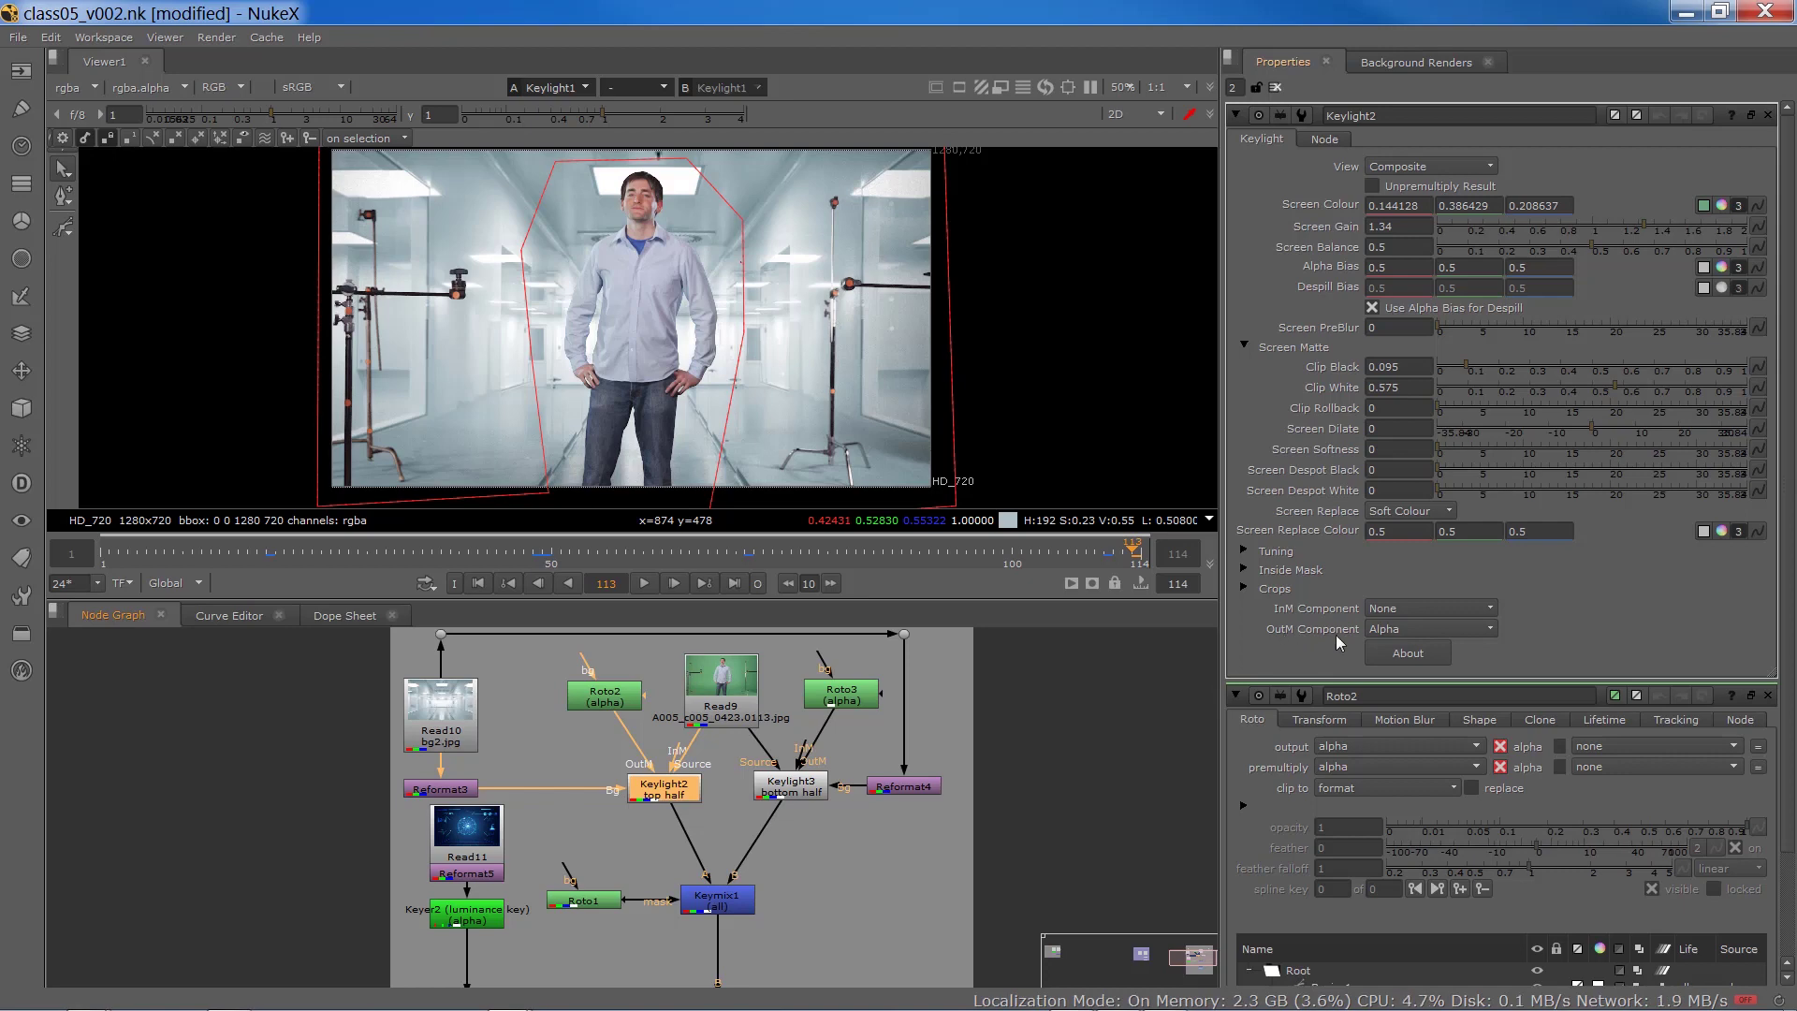
pyautogui.scroll(5, 593, 760)
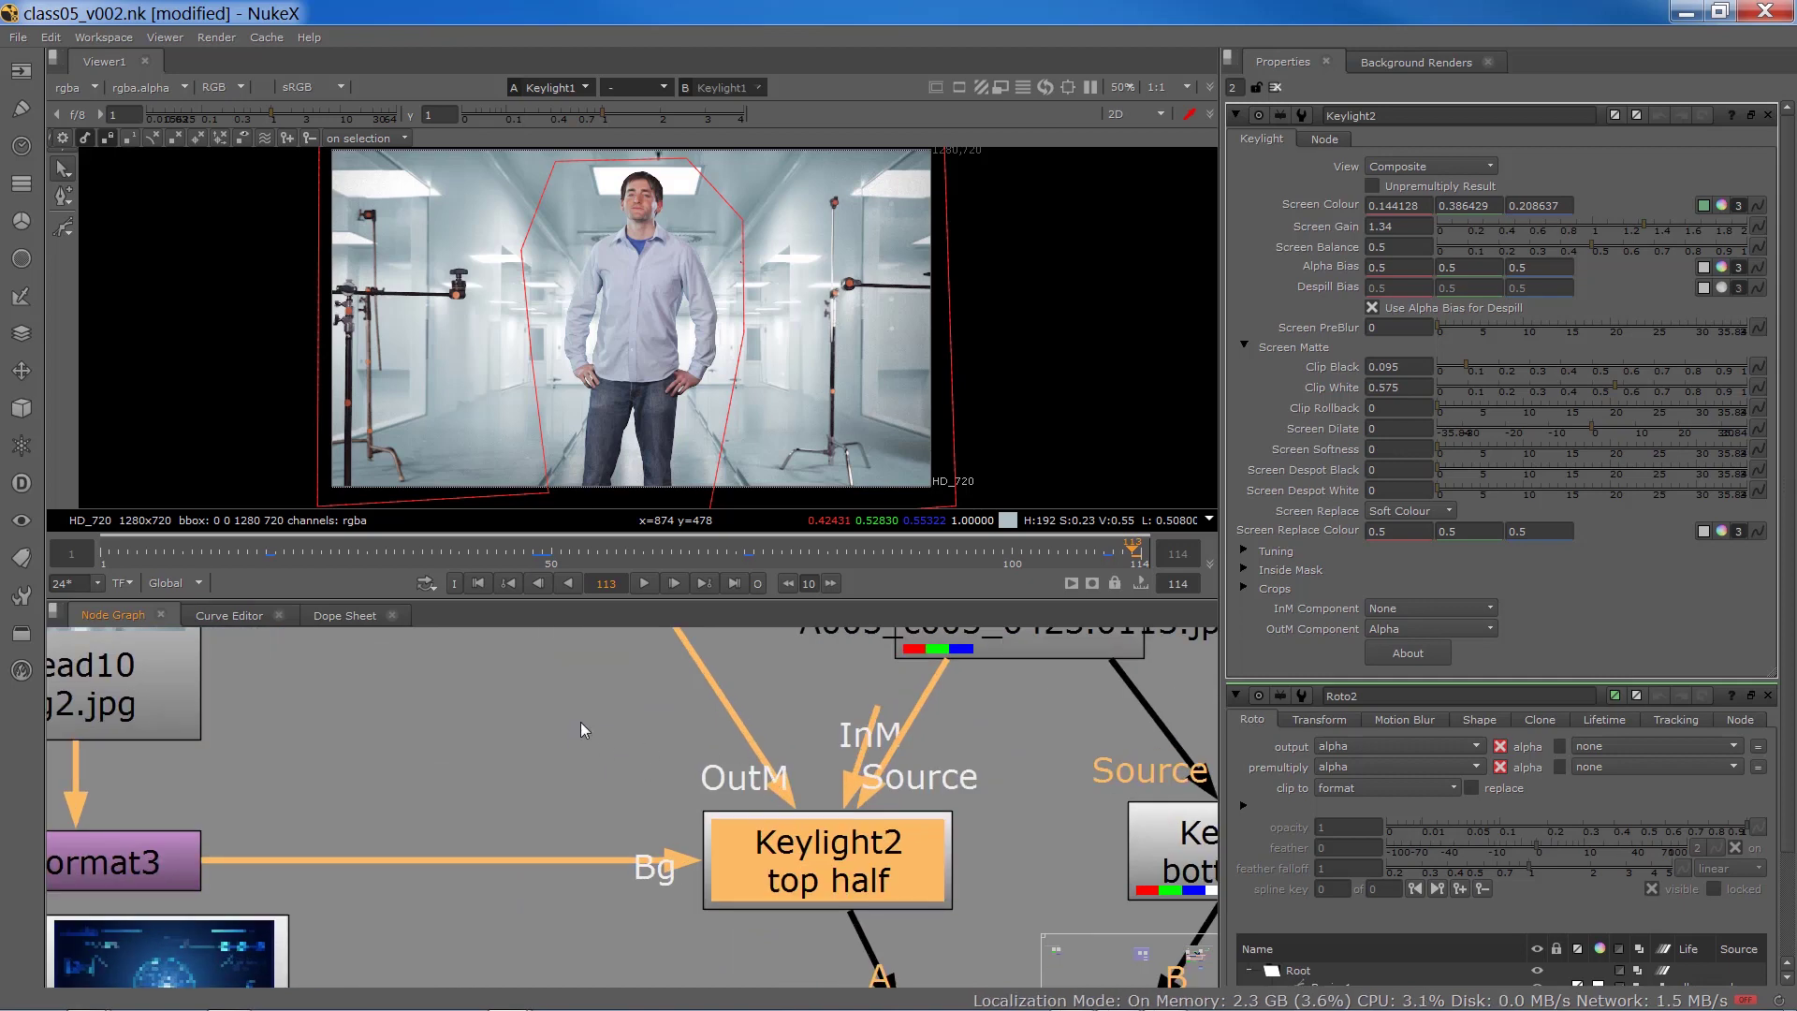
pyautogui.moveTo(593, 774)
pyautogui.mouseDown(button='middle')
pyautogui.moveTo(604, 822)
pyautogui.moveTo(597, 779)
pyautogui.mouseUp(button='middle')
pyautogui.scroll(2, 597, 779)
pyautogui.scroll(-3, 597, 779)
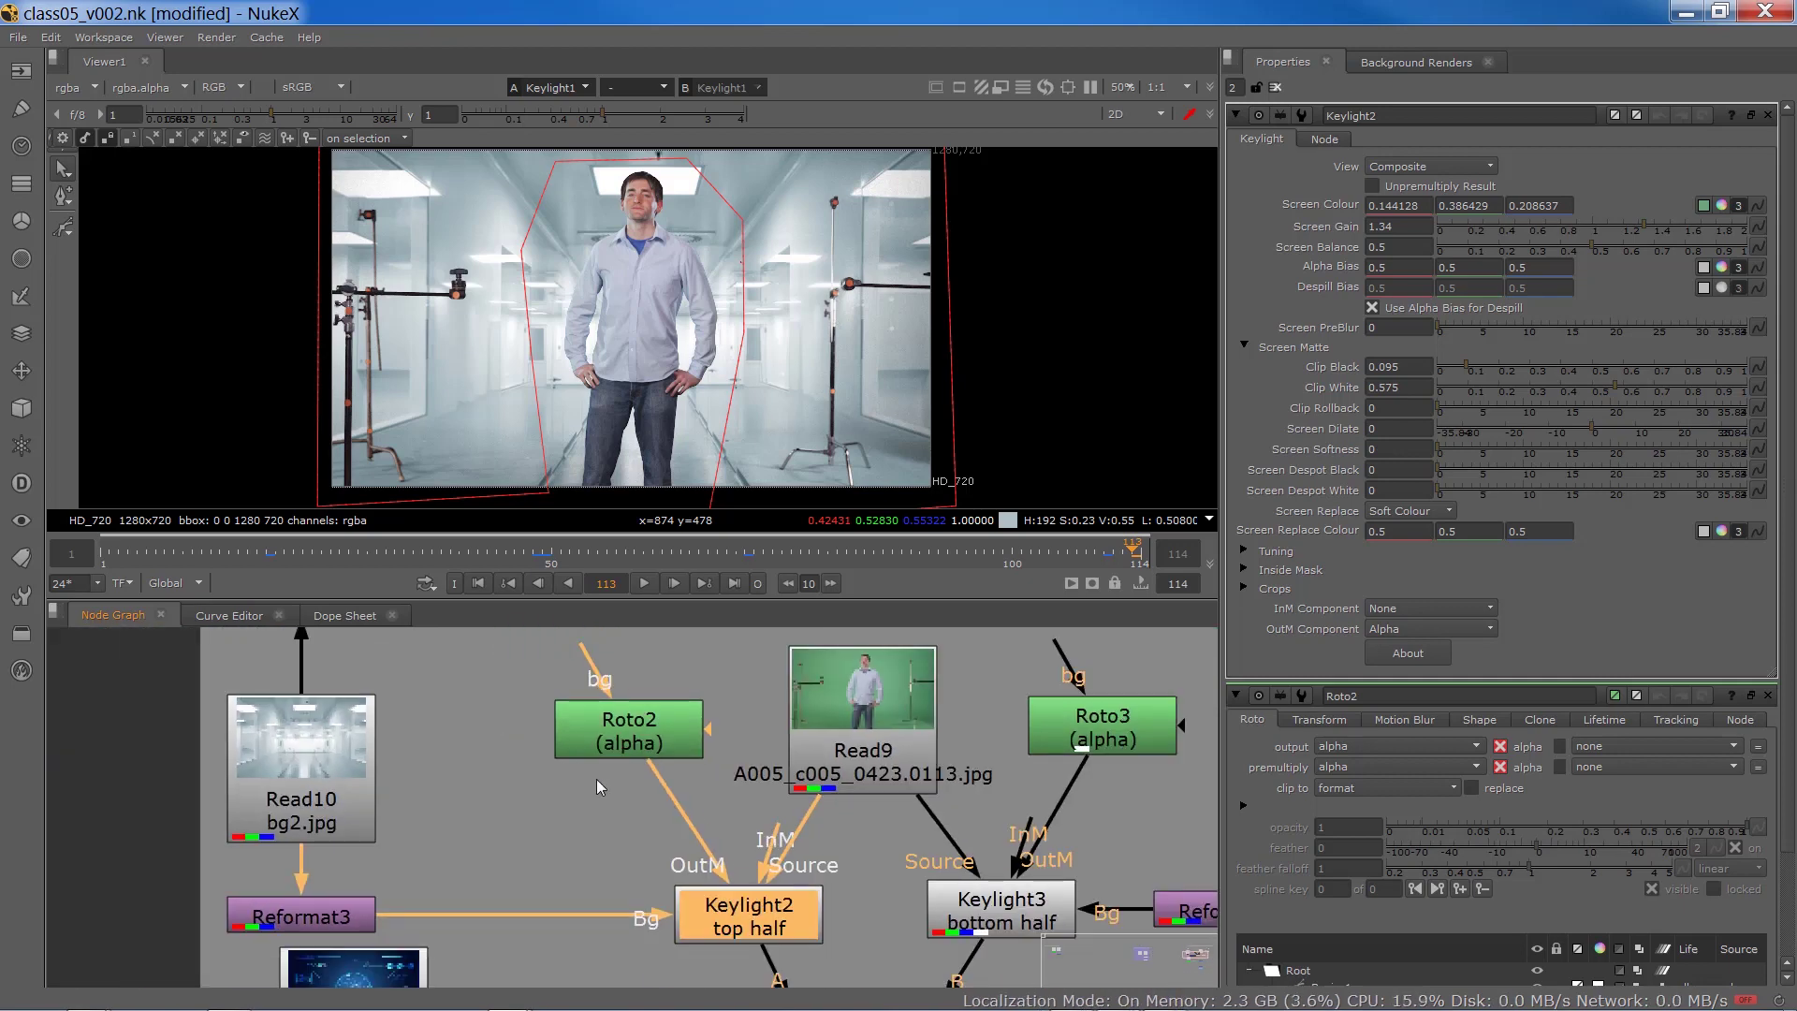
pyautogui.click(1399, 630)
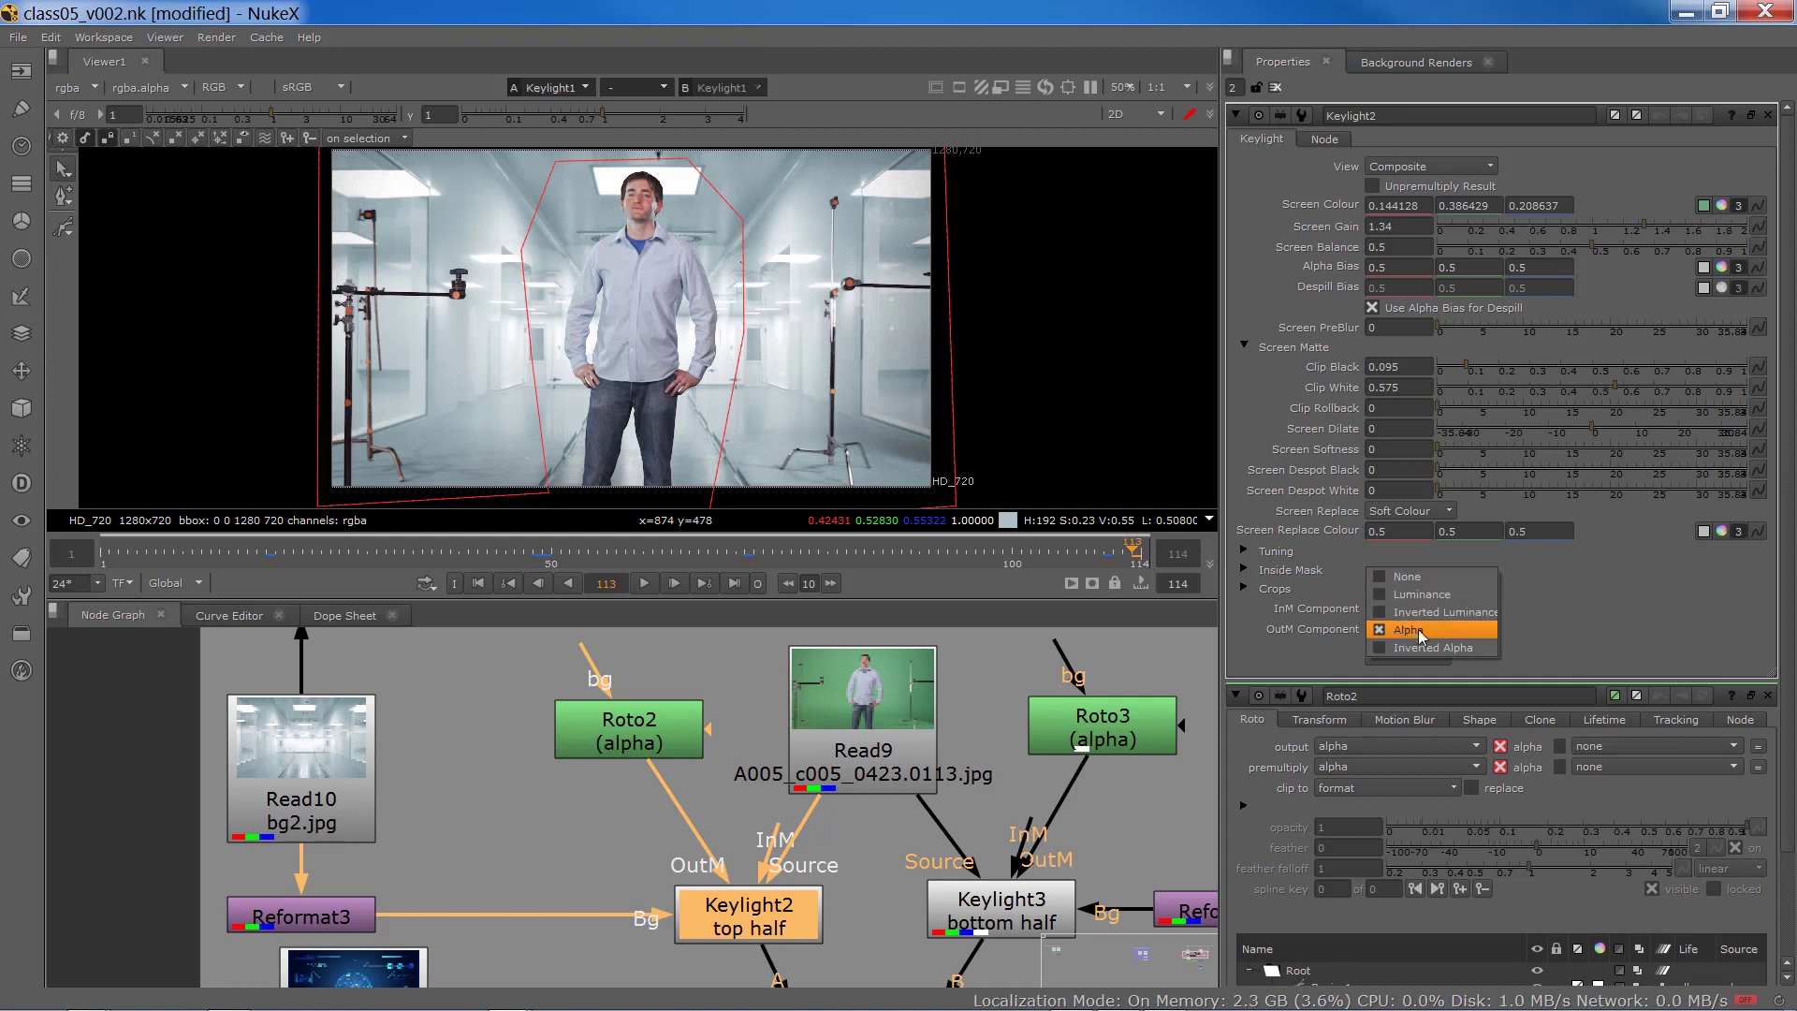
pyautogui.click(620, 801)
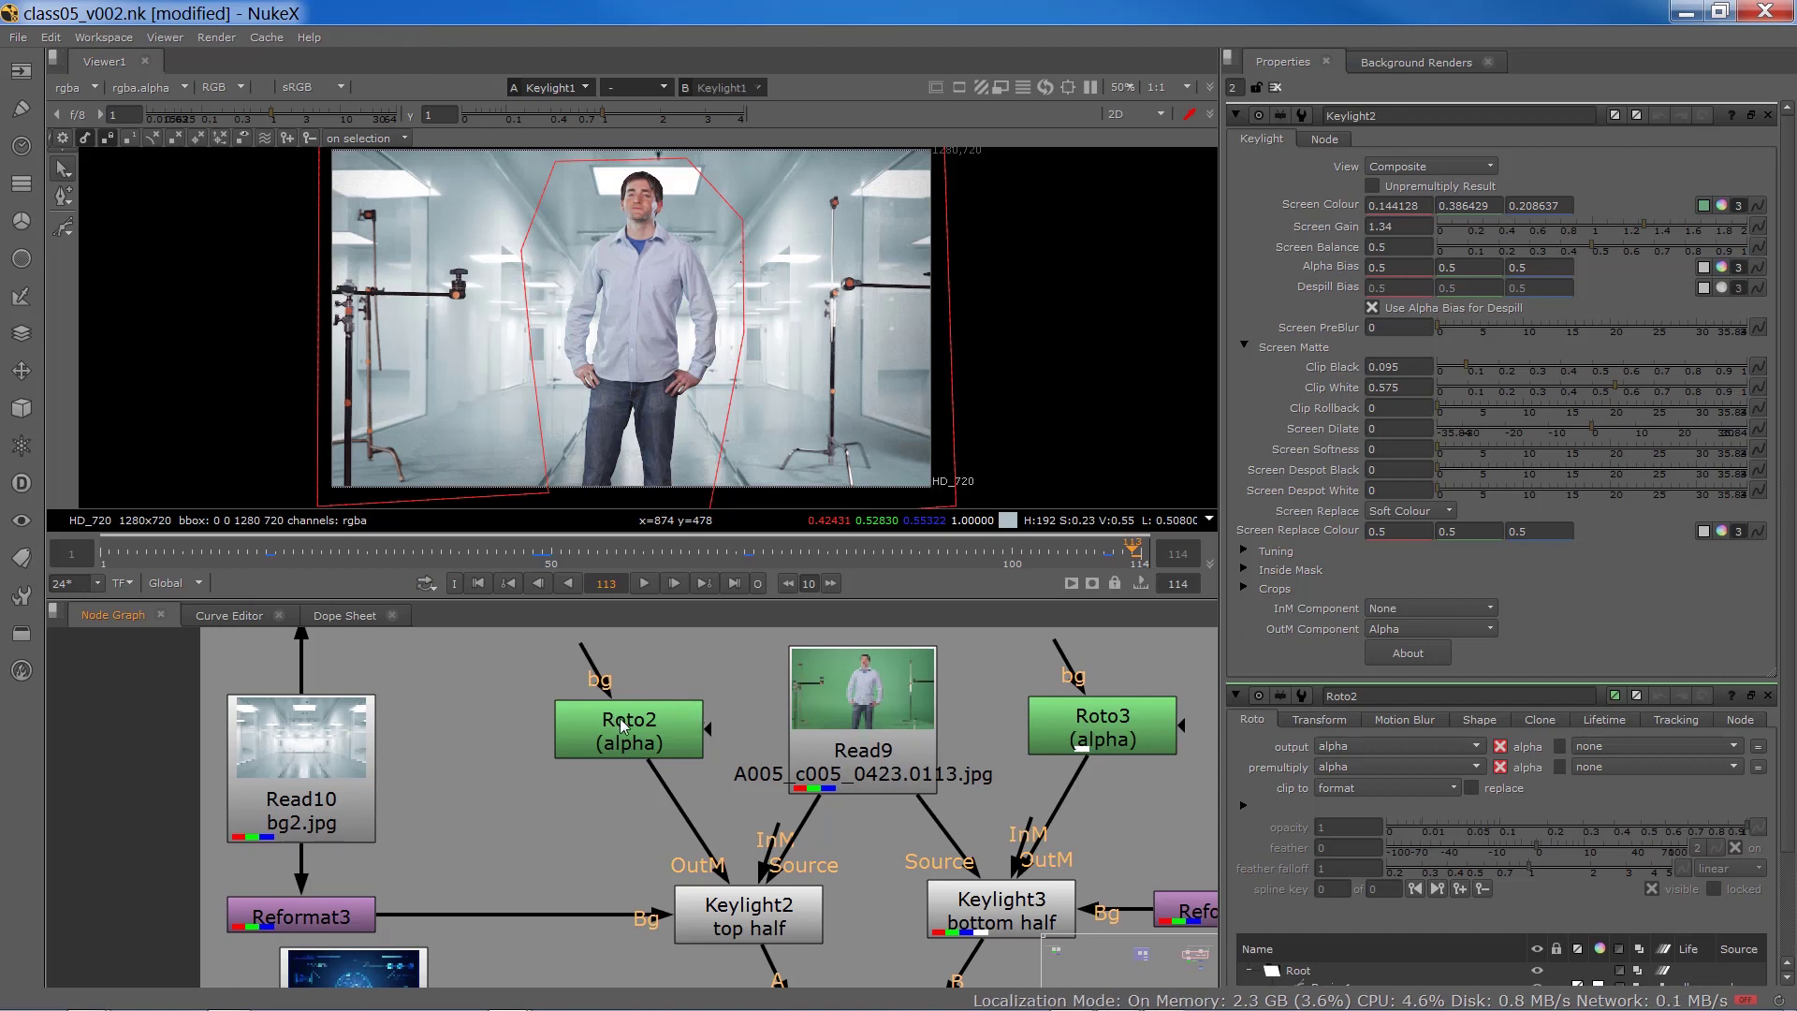
# - Trace the wiring through Roto2, Roto3, Keylight3 and Keylight2
pyautogui.moveTo(617, 712); pyautogui.dragTo(614, 718)
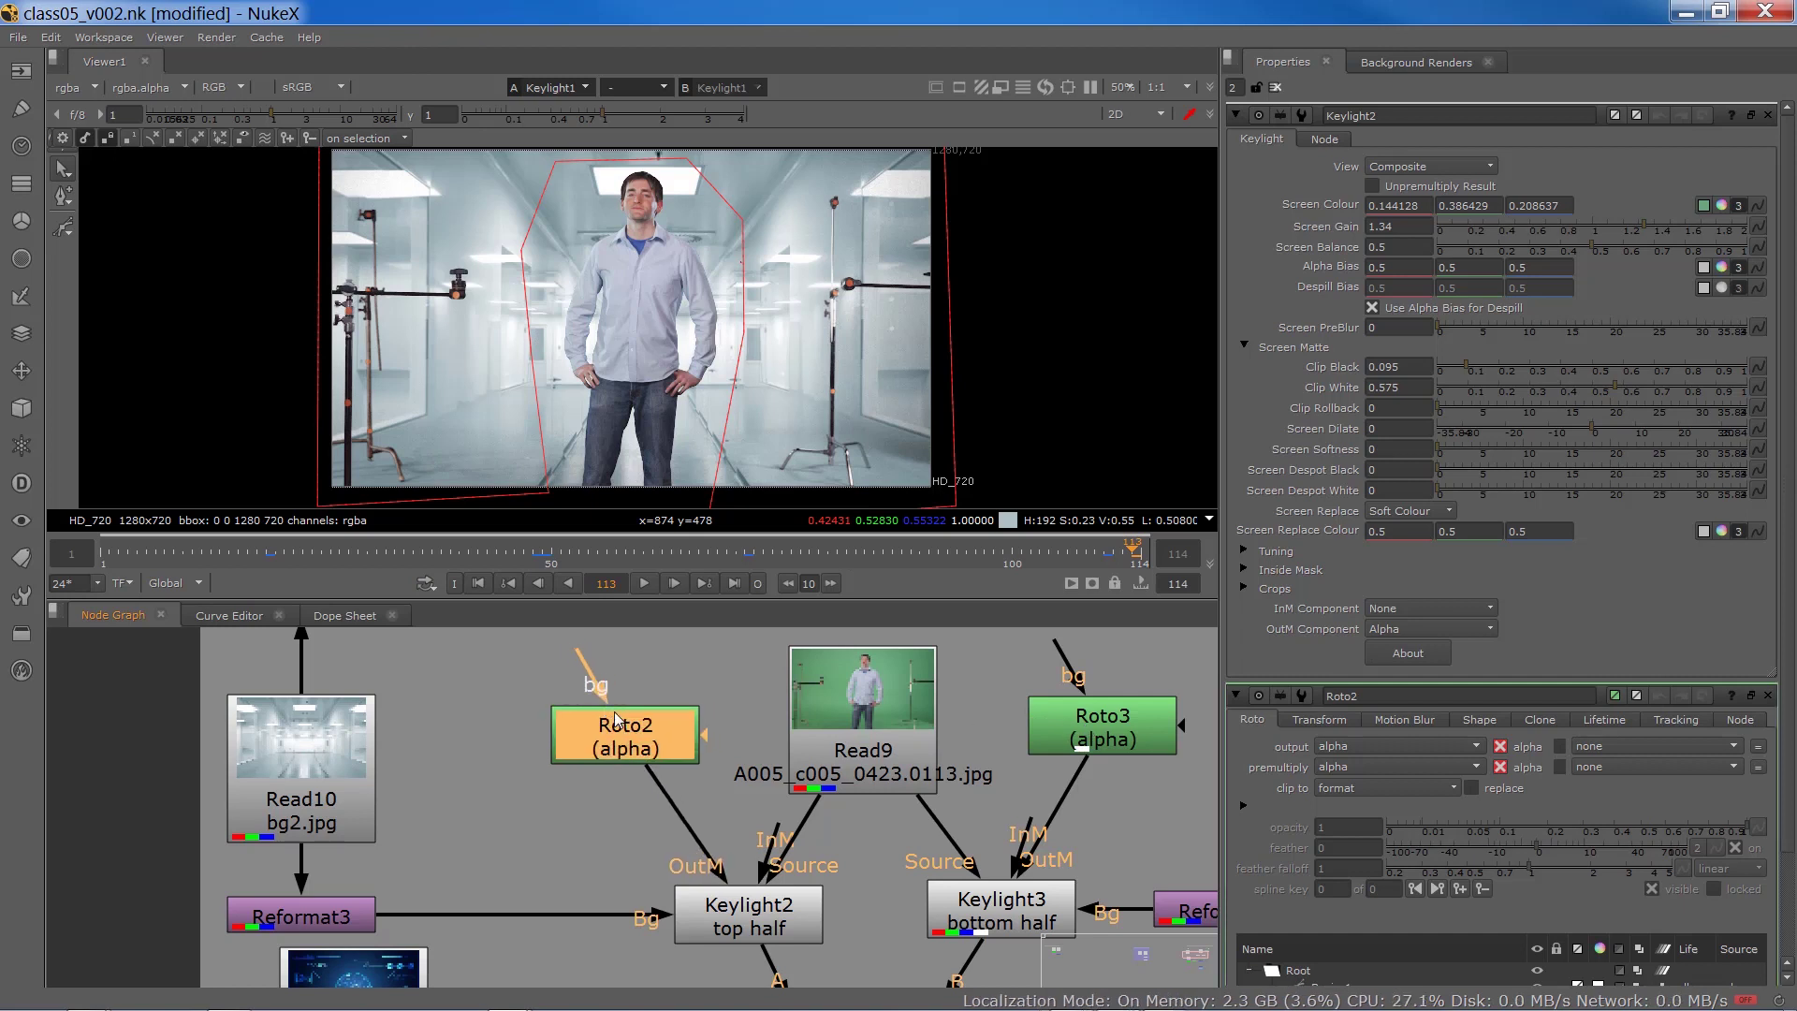
pyautogui.click(1081, 749)
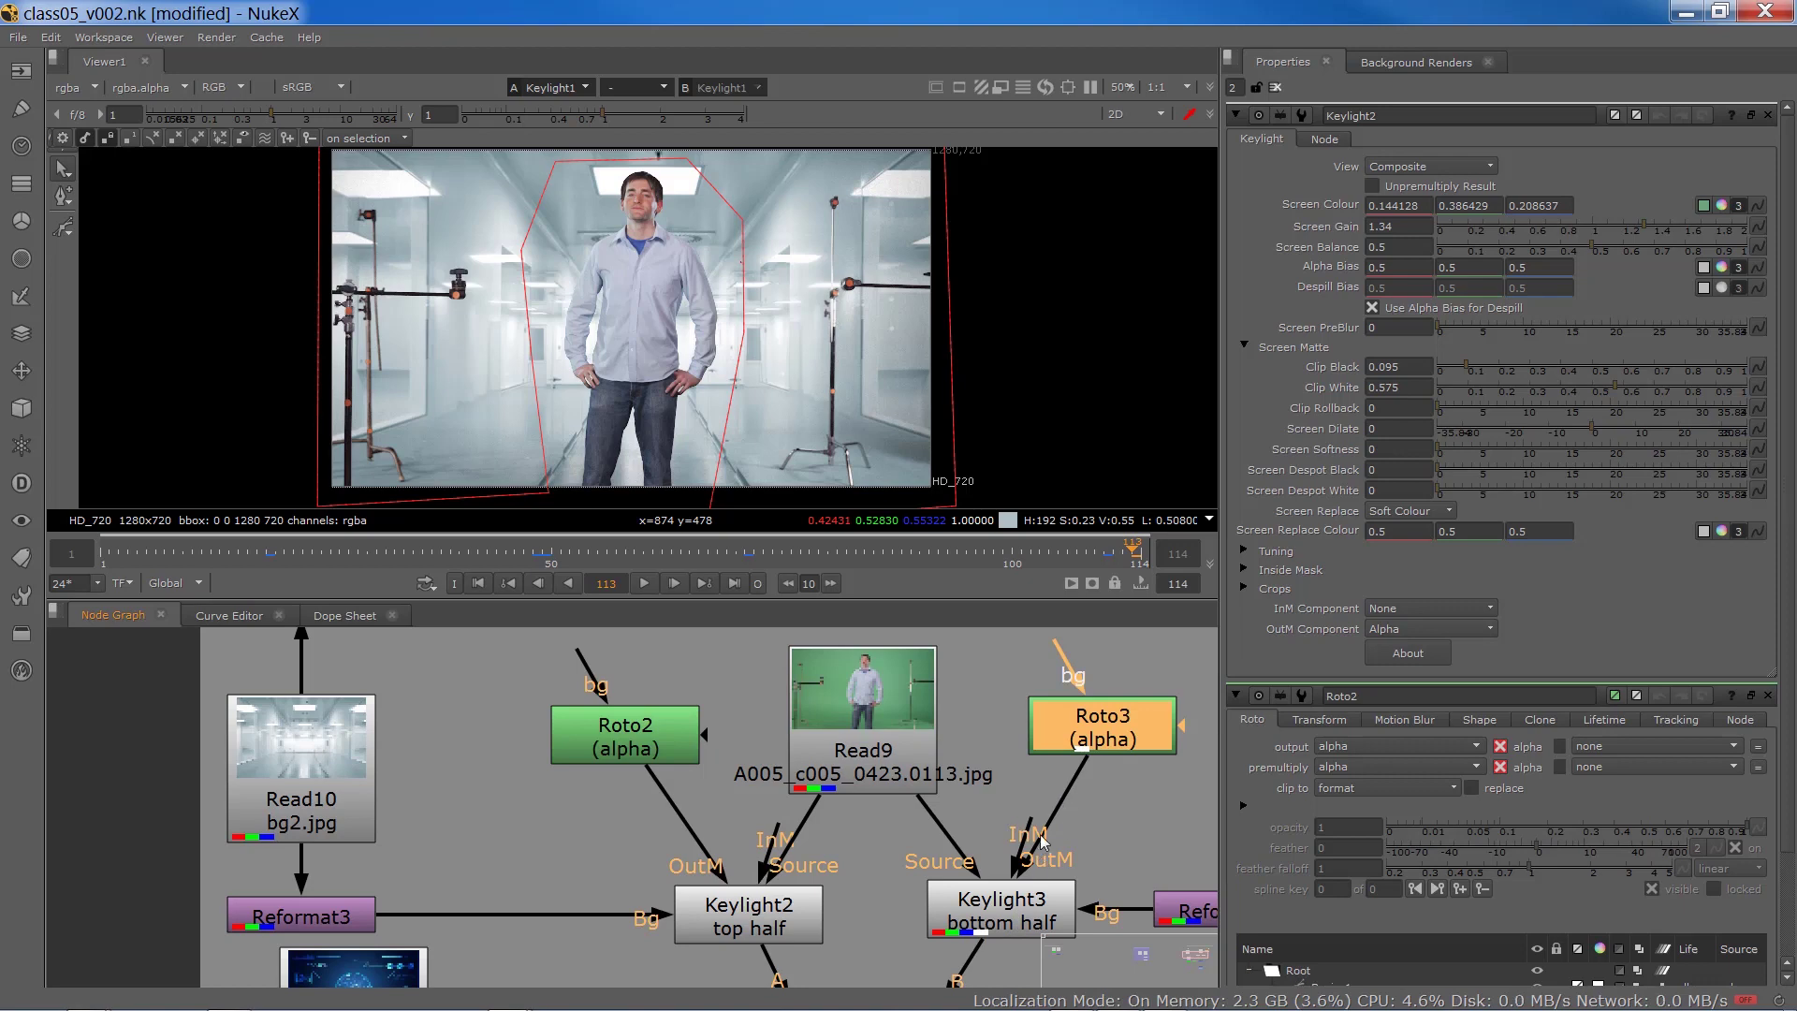
pyautogui.click(1011, 930)
pyautogui.keyDown('shift'); pyautogui.click(791, 925); pyautogui.keyUp('shift')
pyautogui.click(964, 919)
pyautogui.click(749, 919)
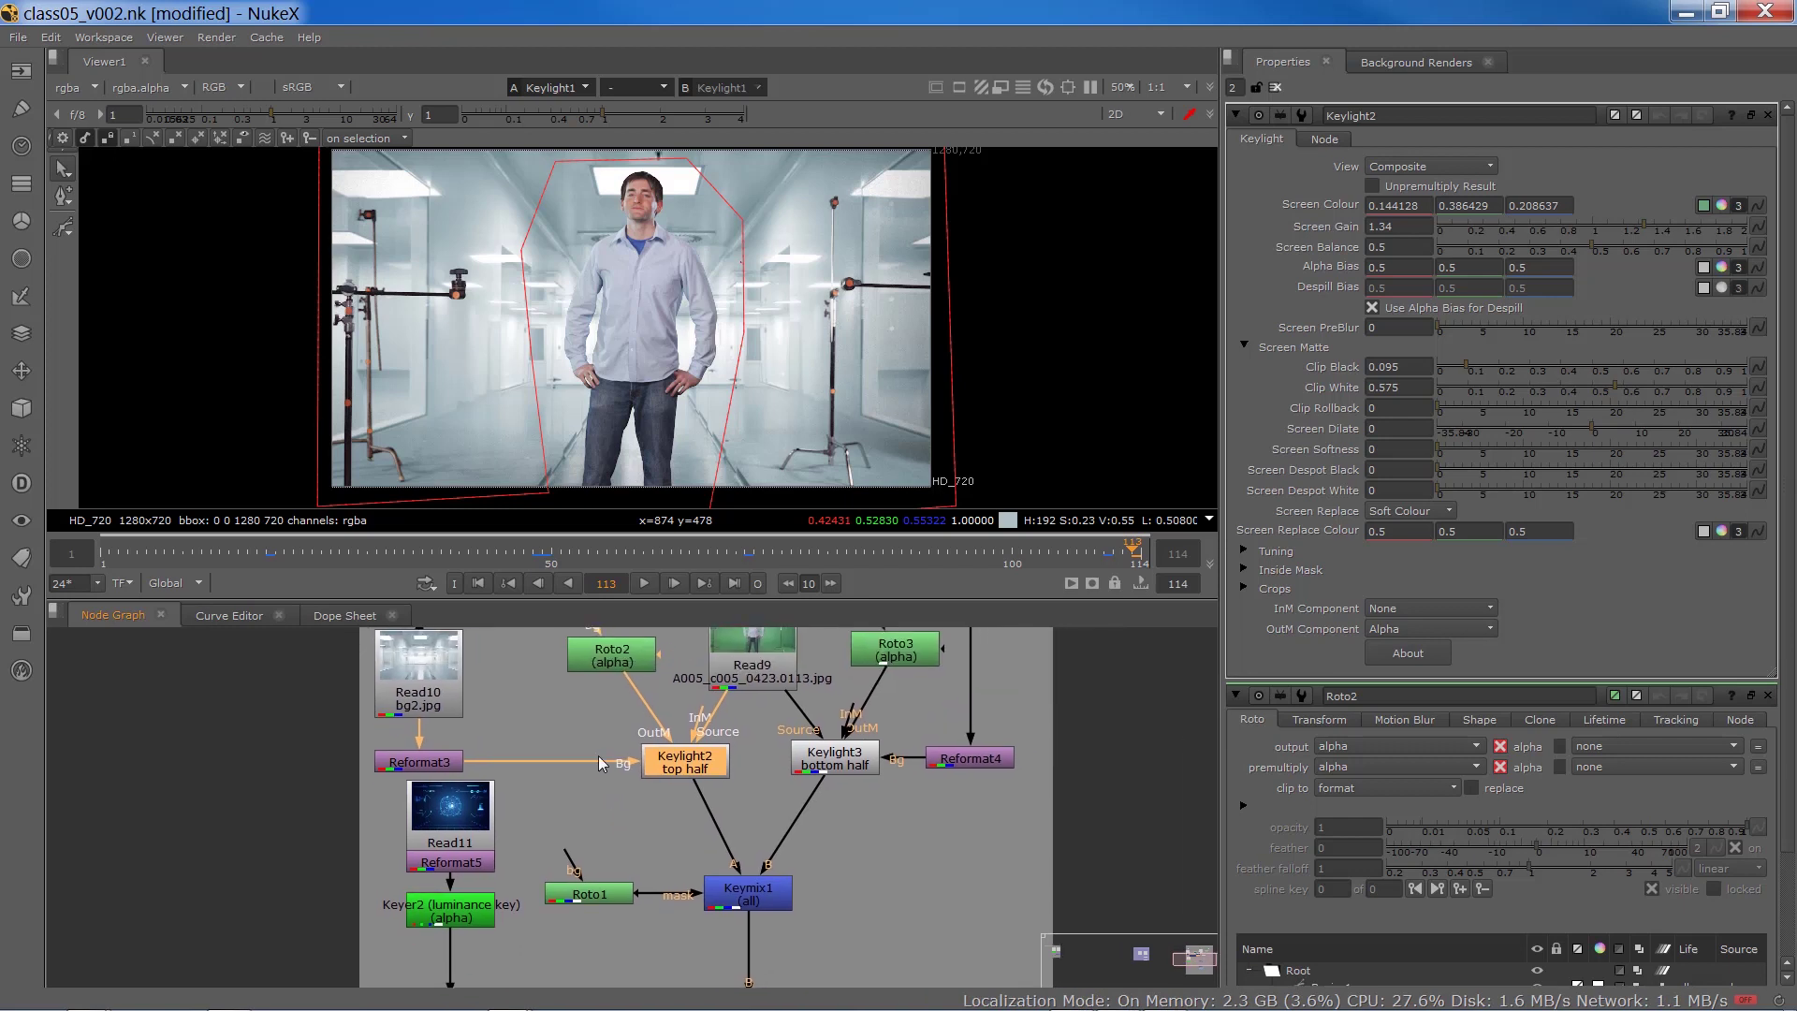
# - Review Roto1's floor mask and how it feeds Keymix1
pyautogui.click(797, 704)
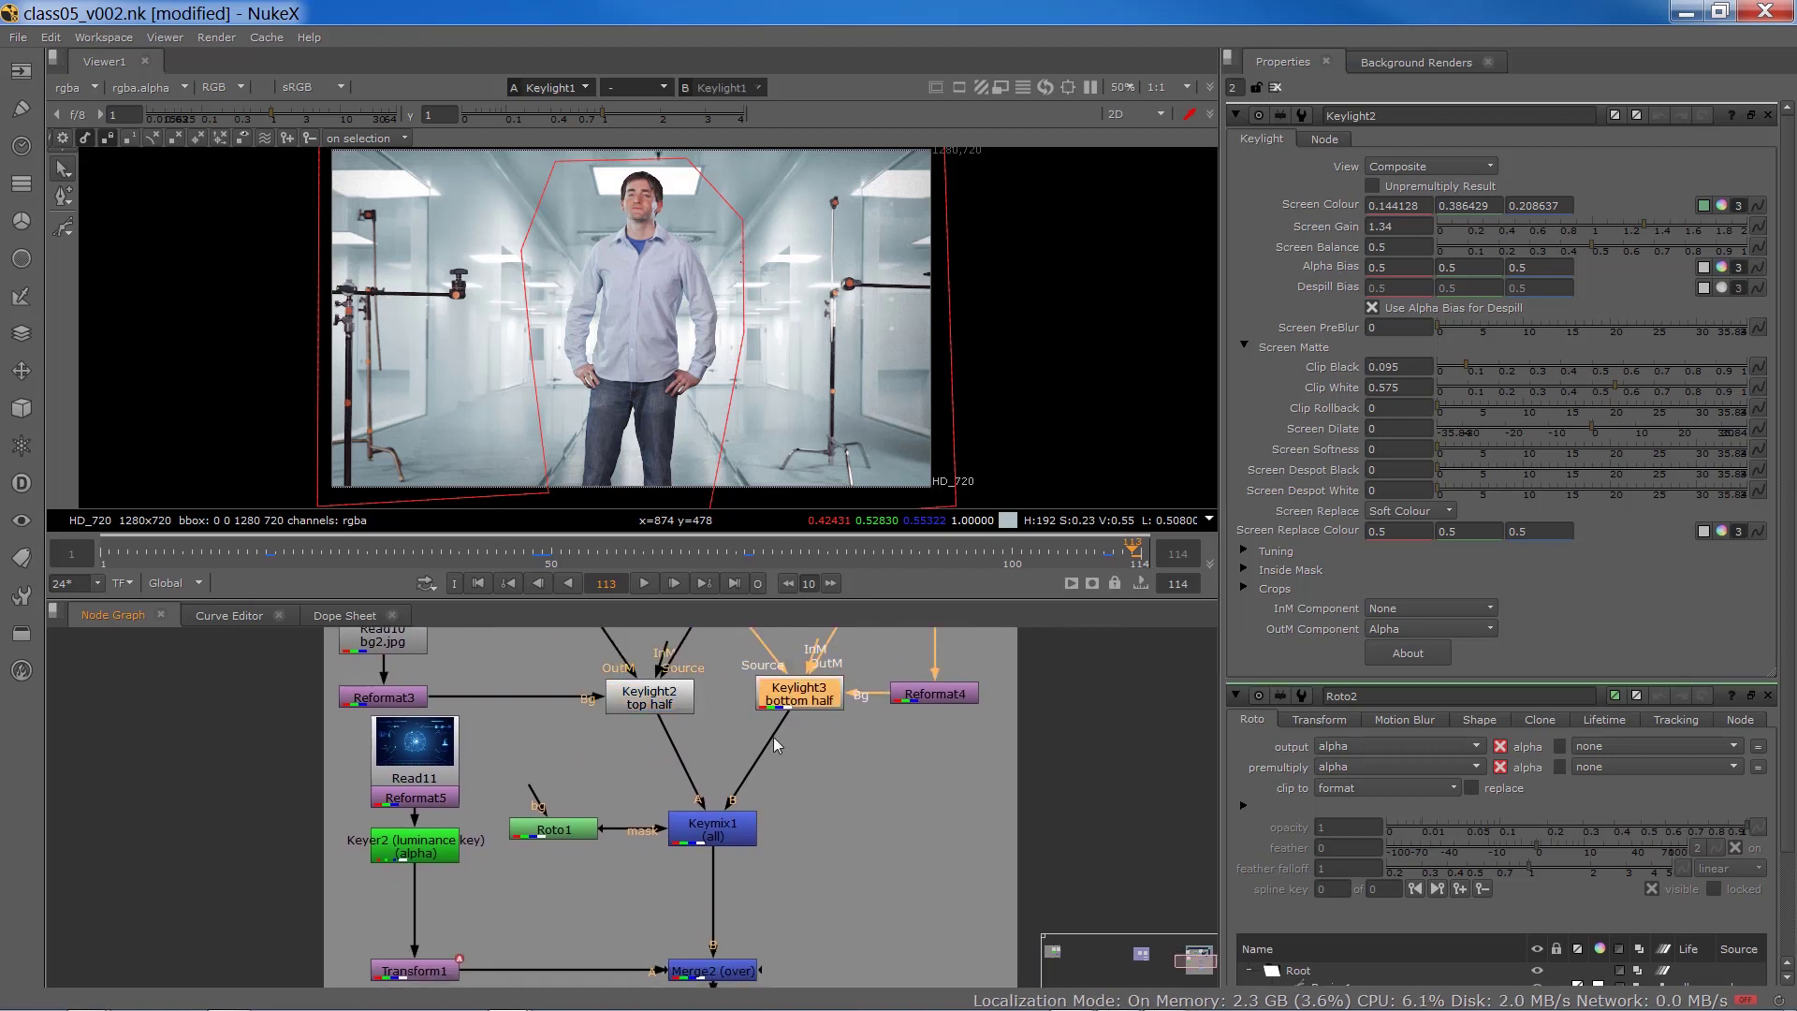
pyautogui.click(706, 835)
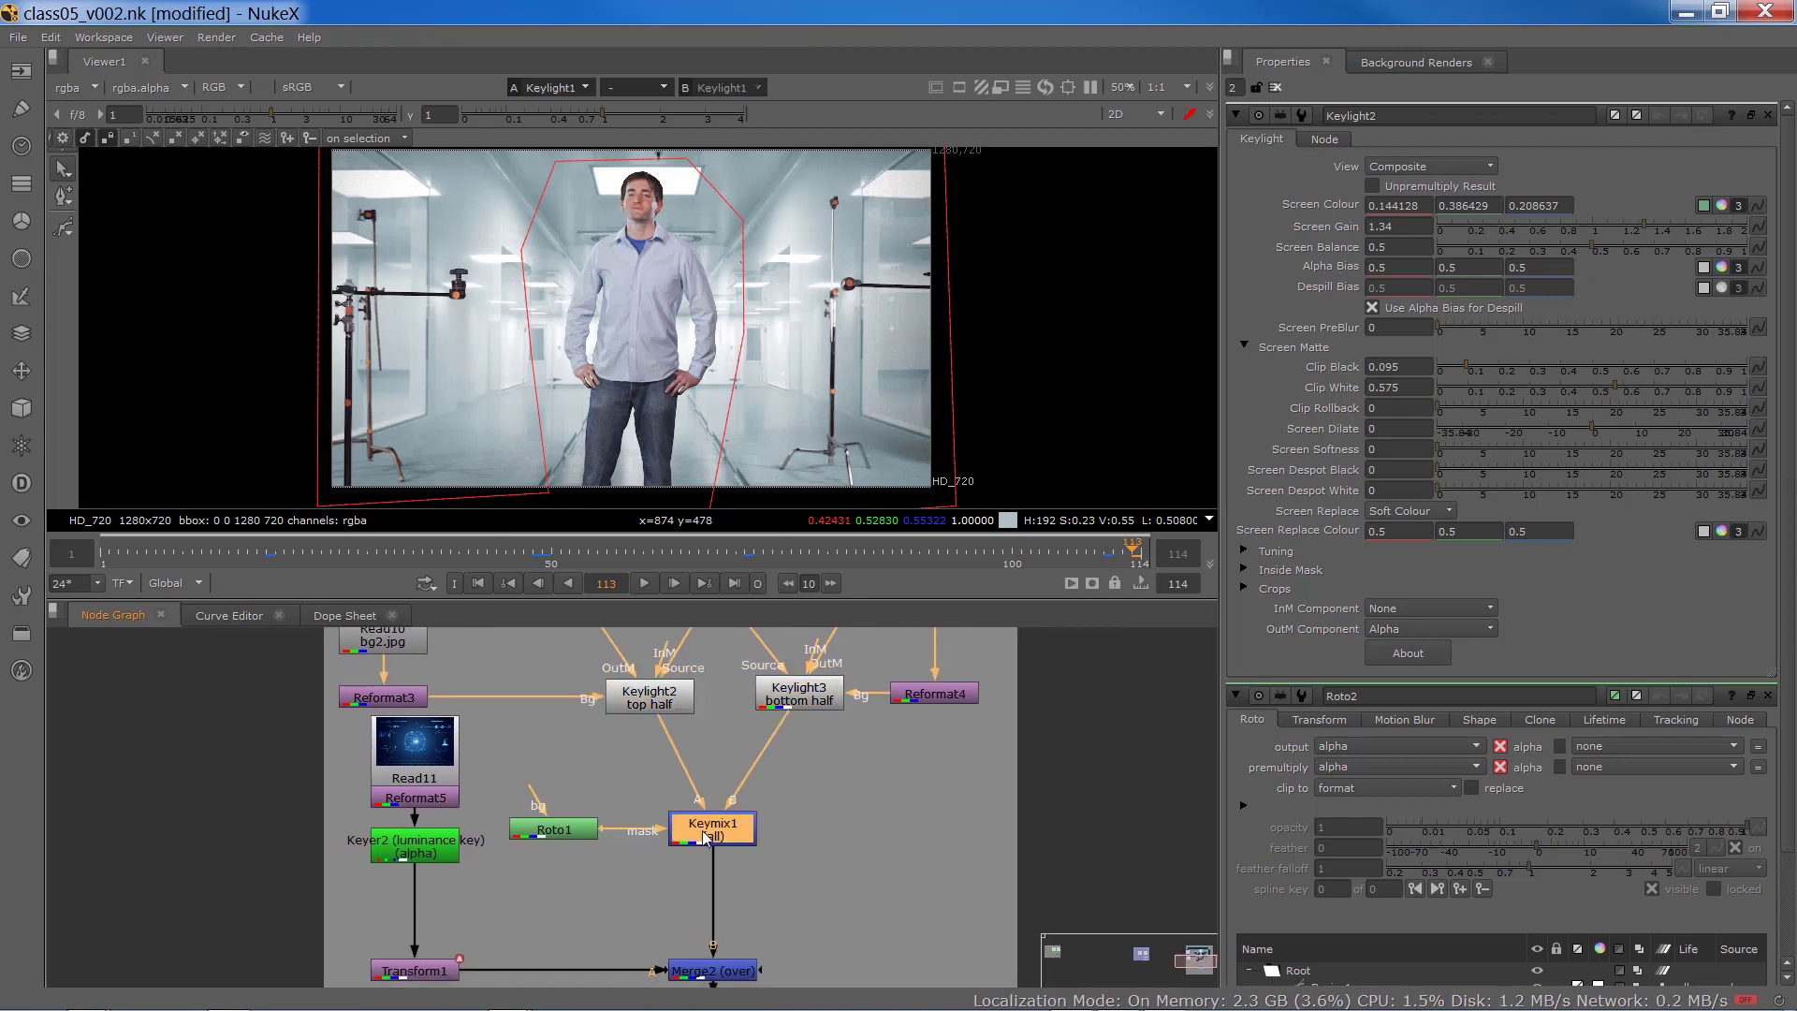
pyautogui.doubleClick(582, 828)
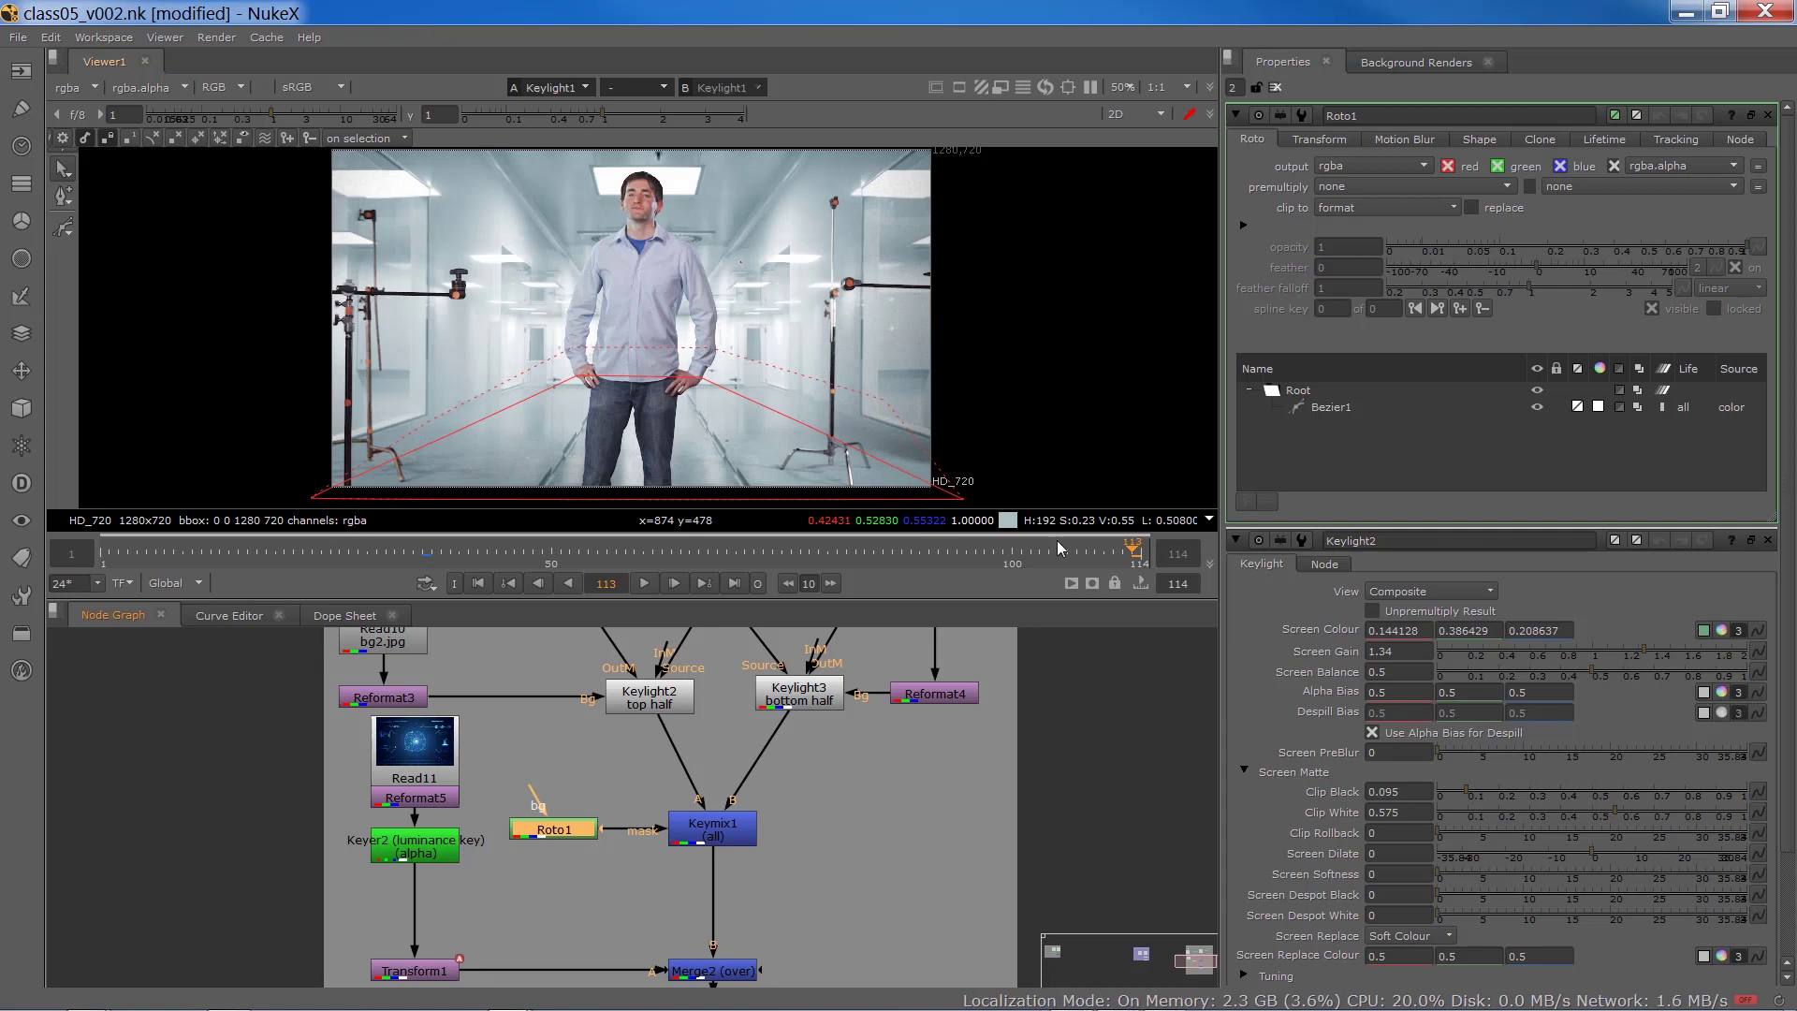
pyautogui.moveTo(572, 837)
pyautogui.mouseDown()
pyautogui.moveTo(553, 814)
pyautogui.moveTo(565, 837)
pyautogui.mouseUp()
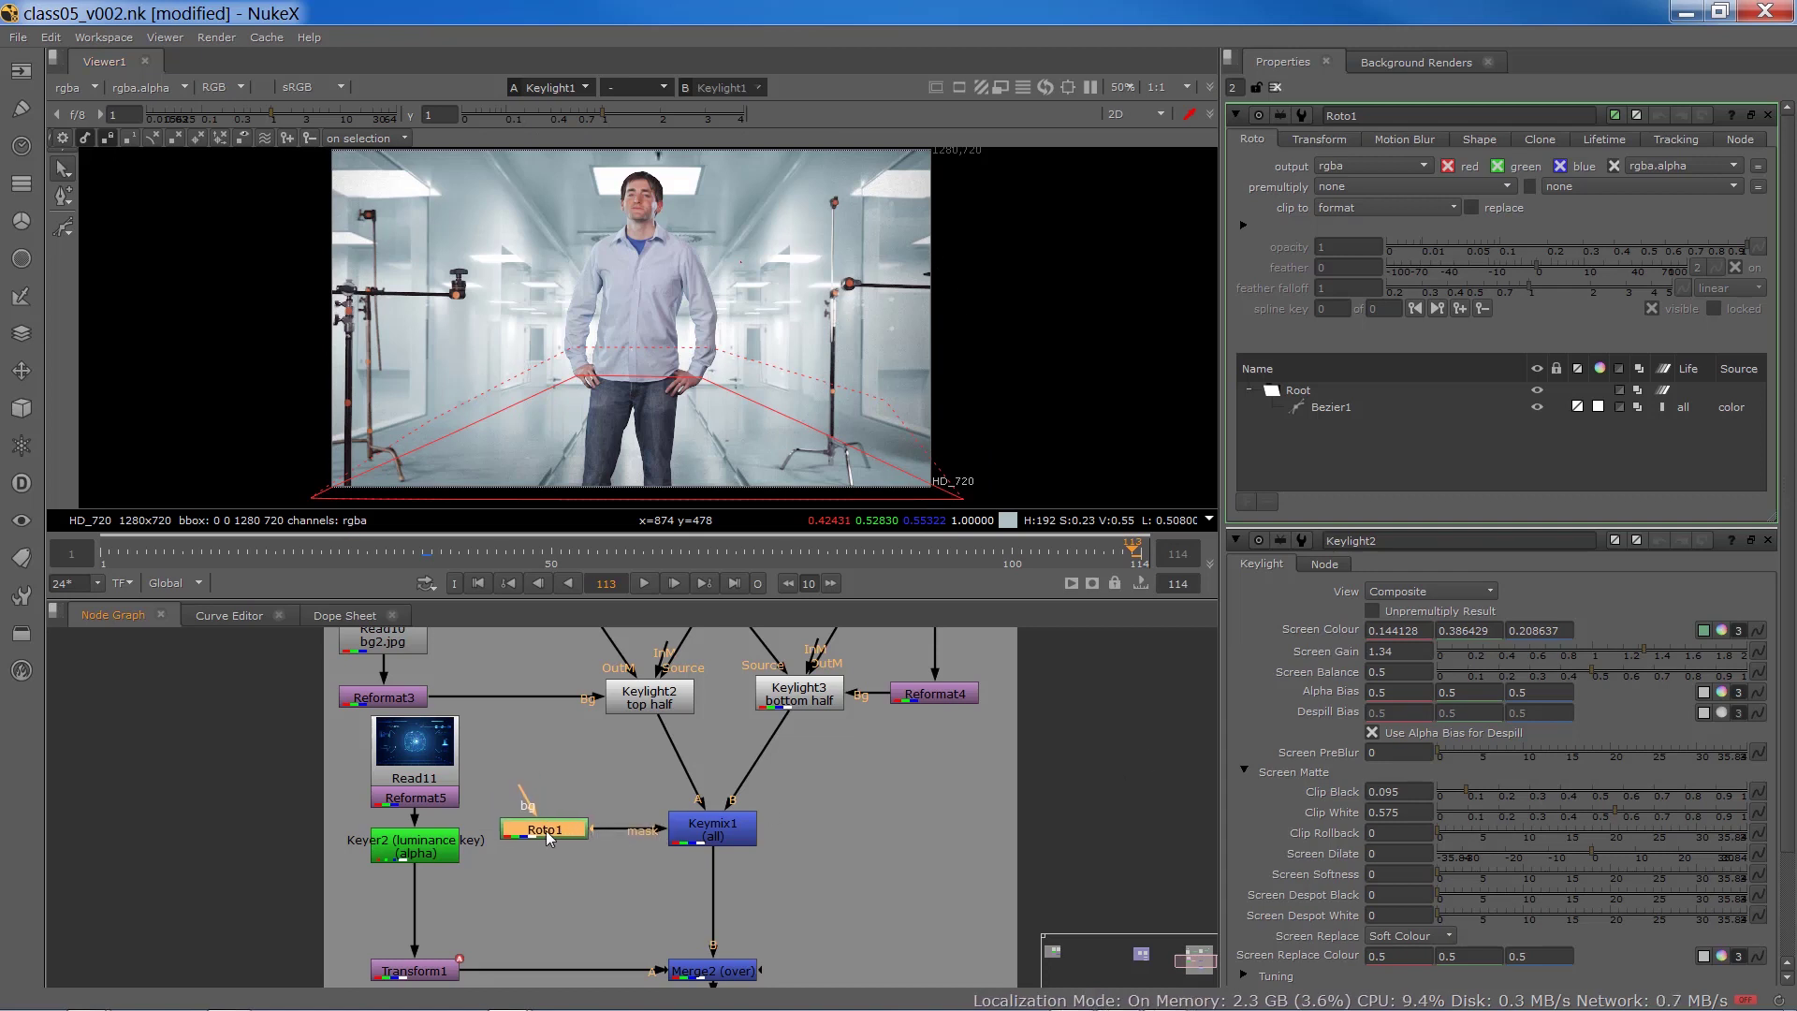
pyautogui.click(677, 831)
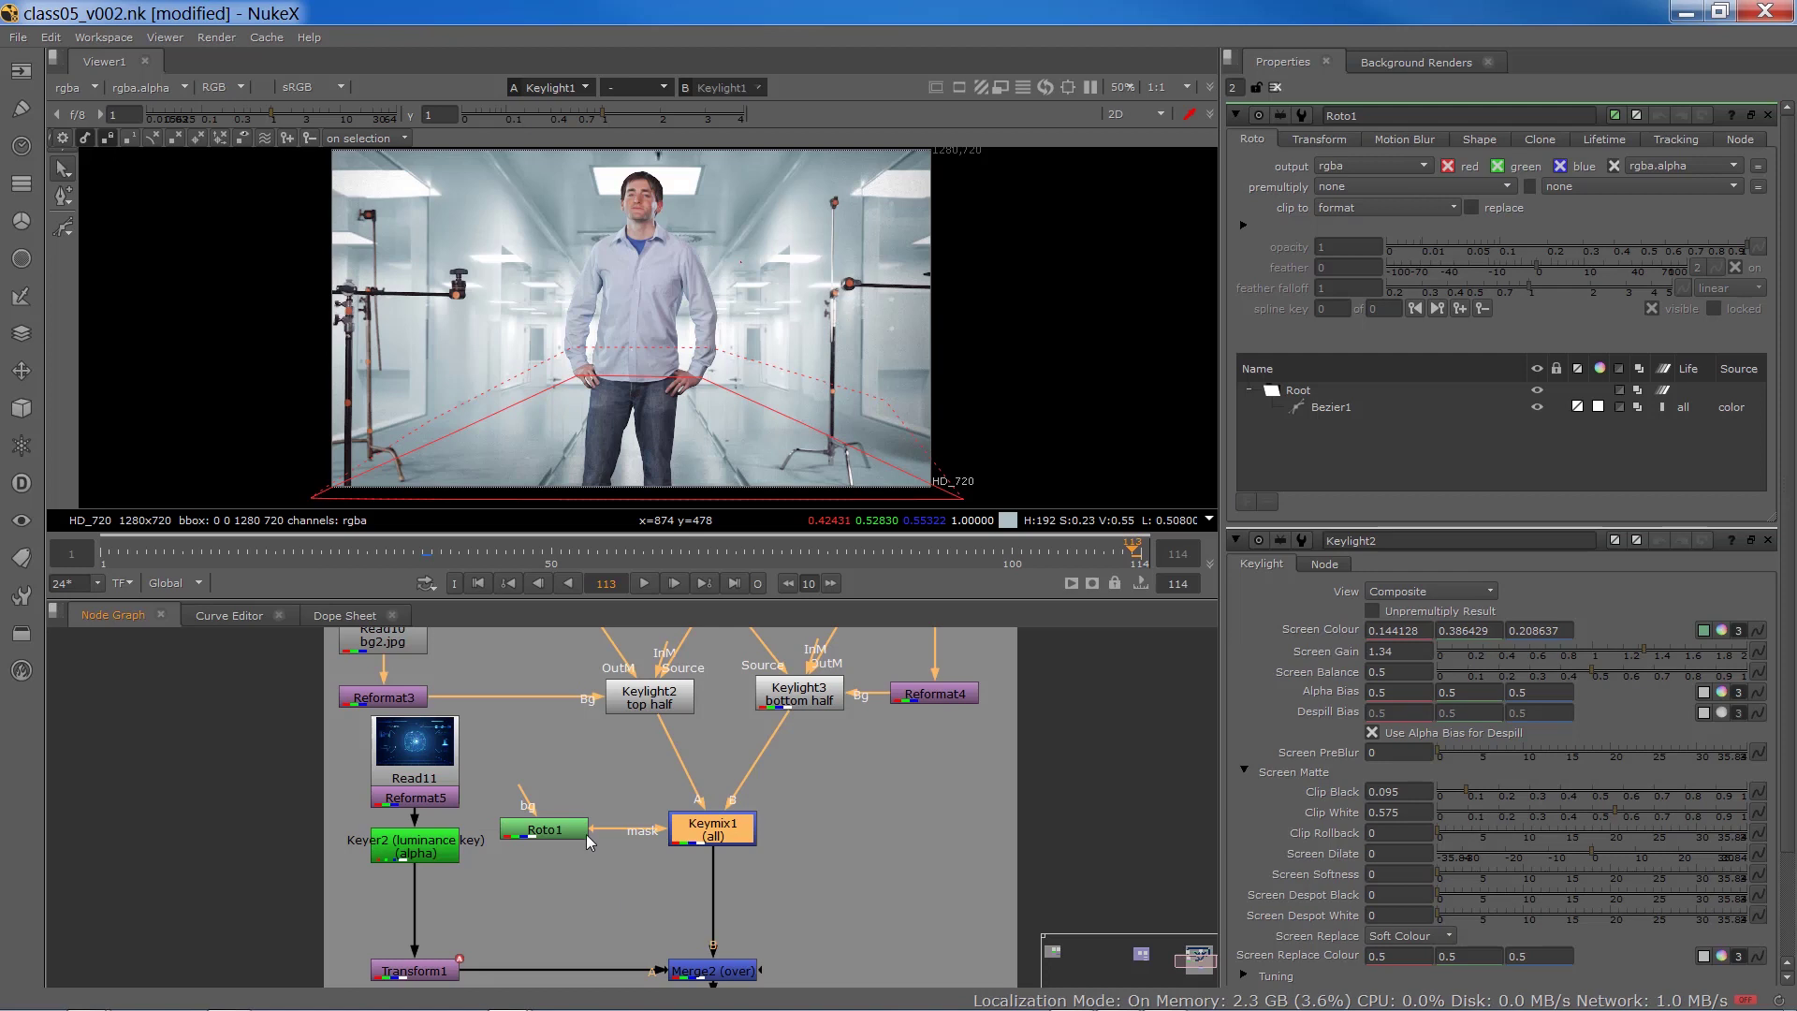
# - Trace the hologram branch (Read11, Keyer2, Transform1, Merge2) and view Grade1's output
pyautogui.scroll(-2, 586, 834)
pyautogui.moveTo(560, 862); pyautogui.dragTo(612, 818, button='middle')
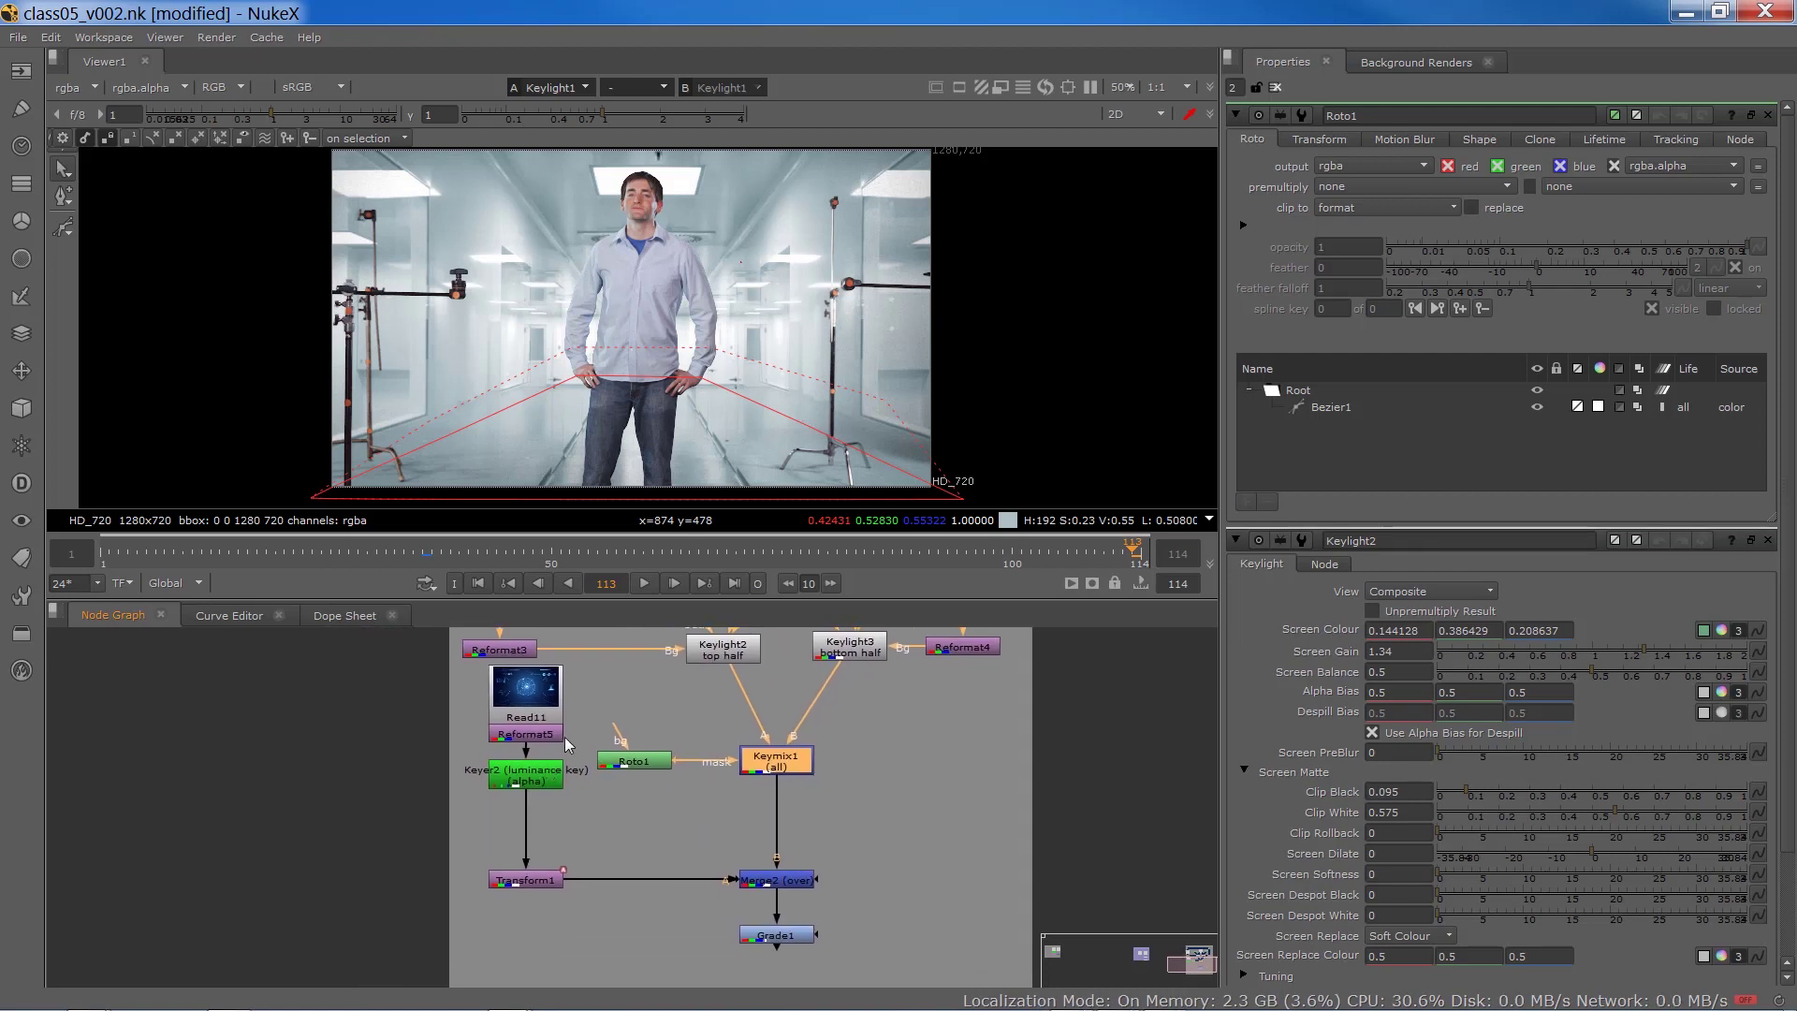
pyautogui.click(539, 710)
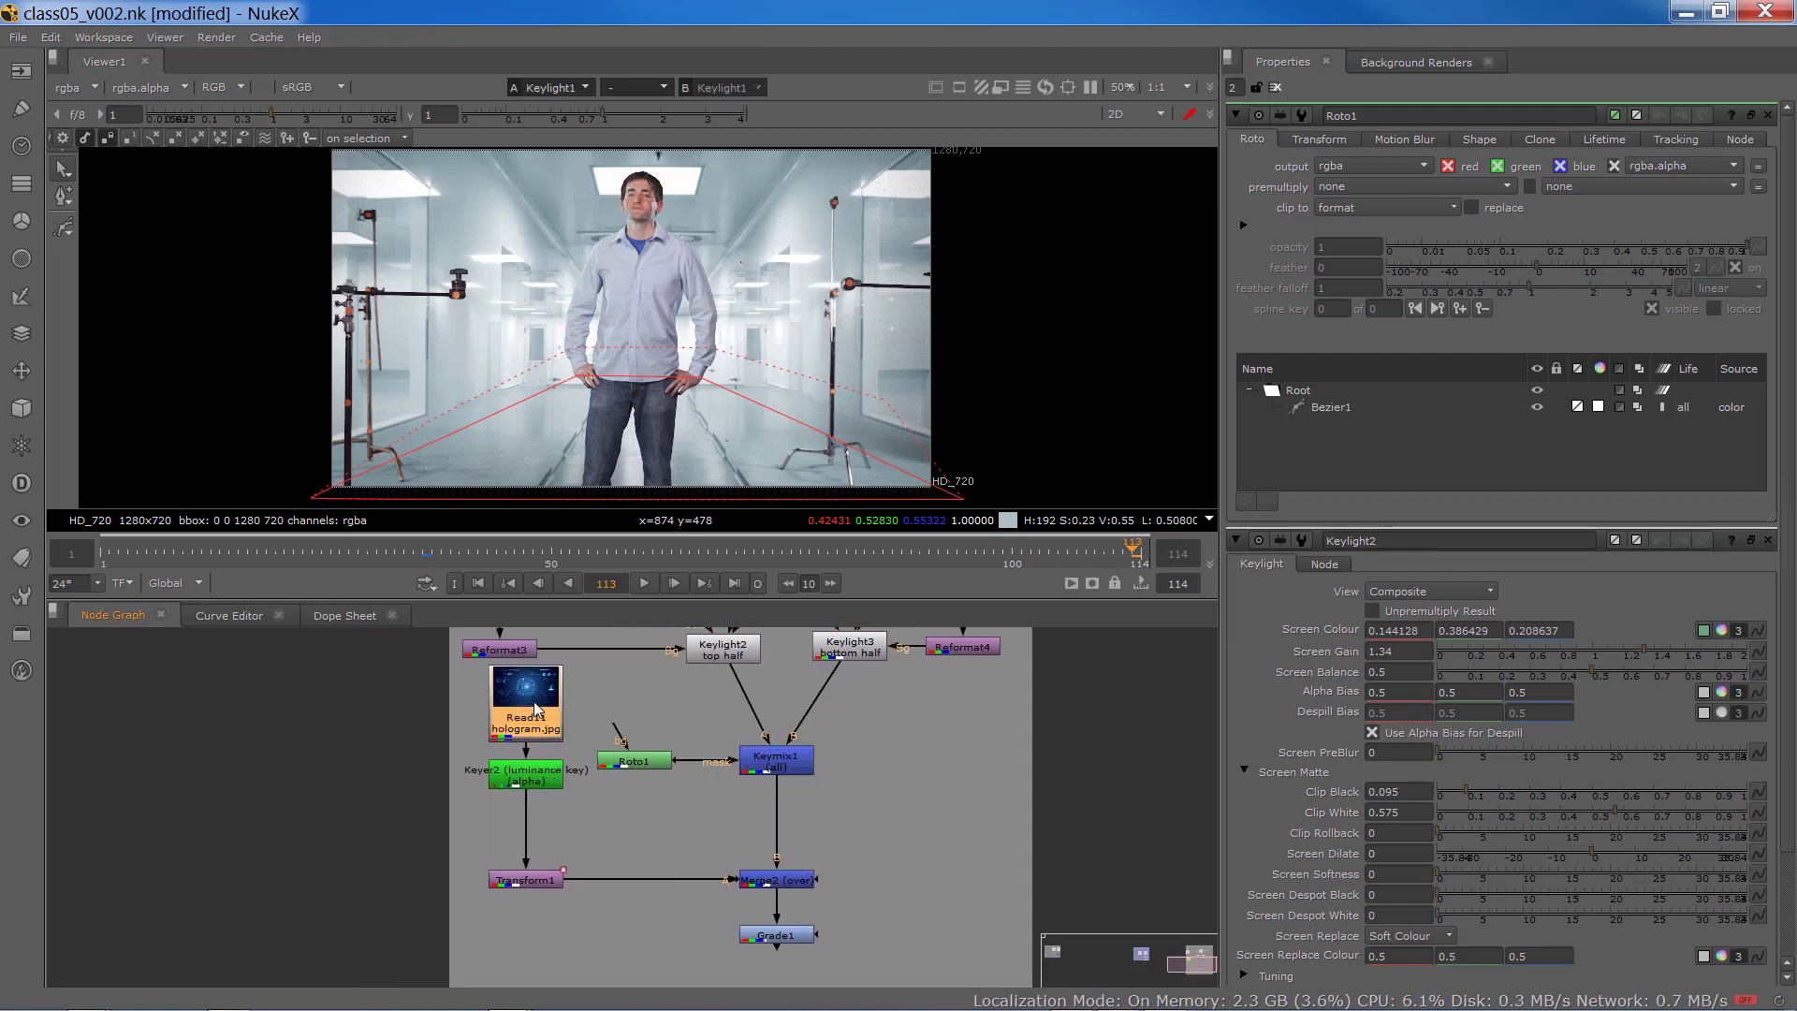
pyautogui.click(516, 779)
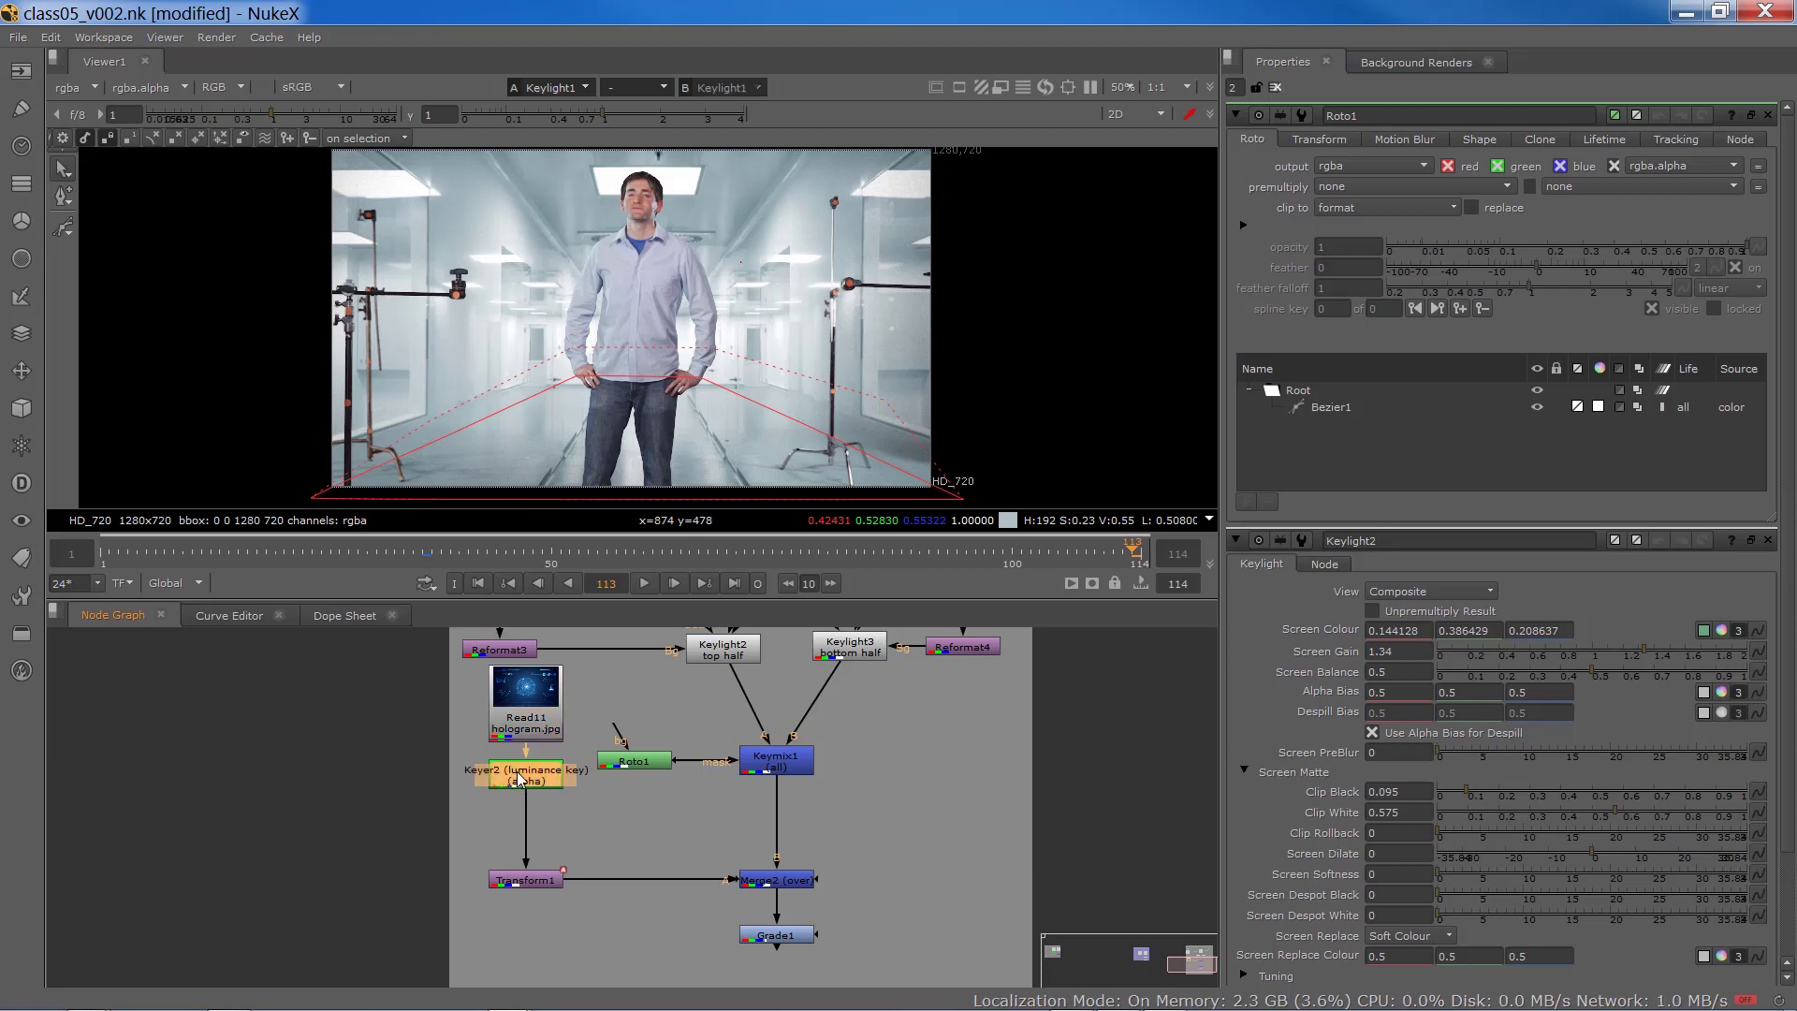
pyautogui.click(540, 885)
pyautogui.click(777, 880)
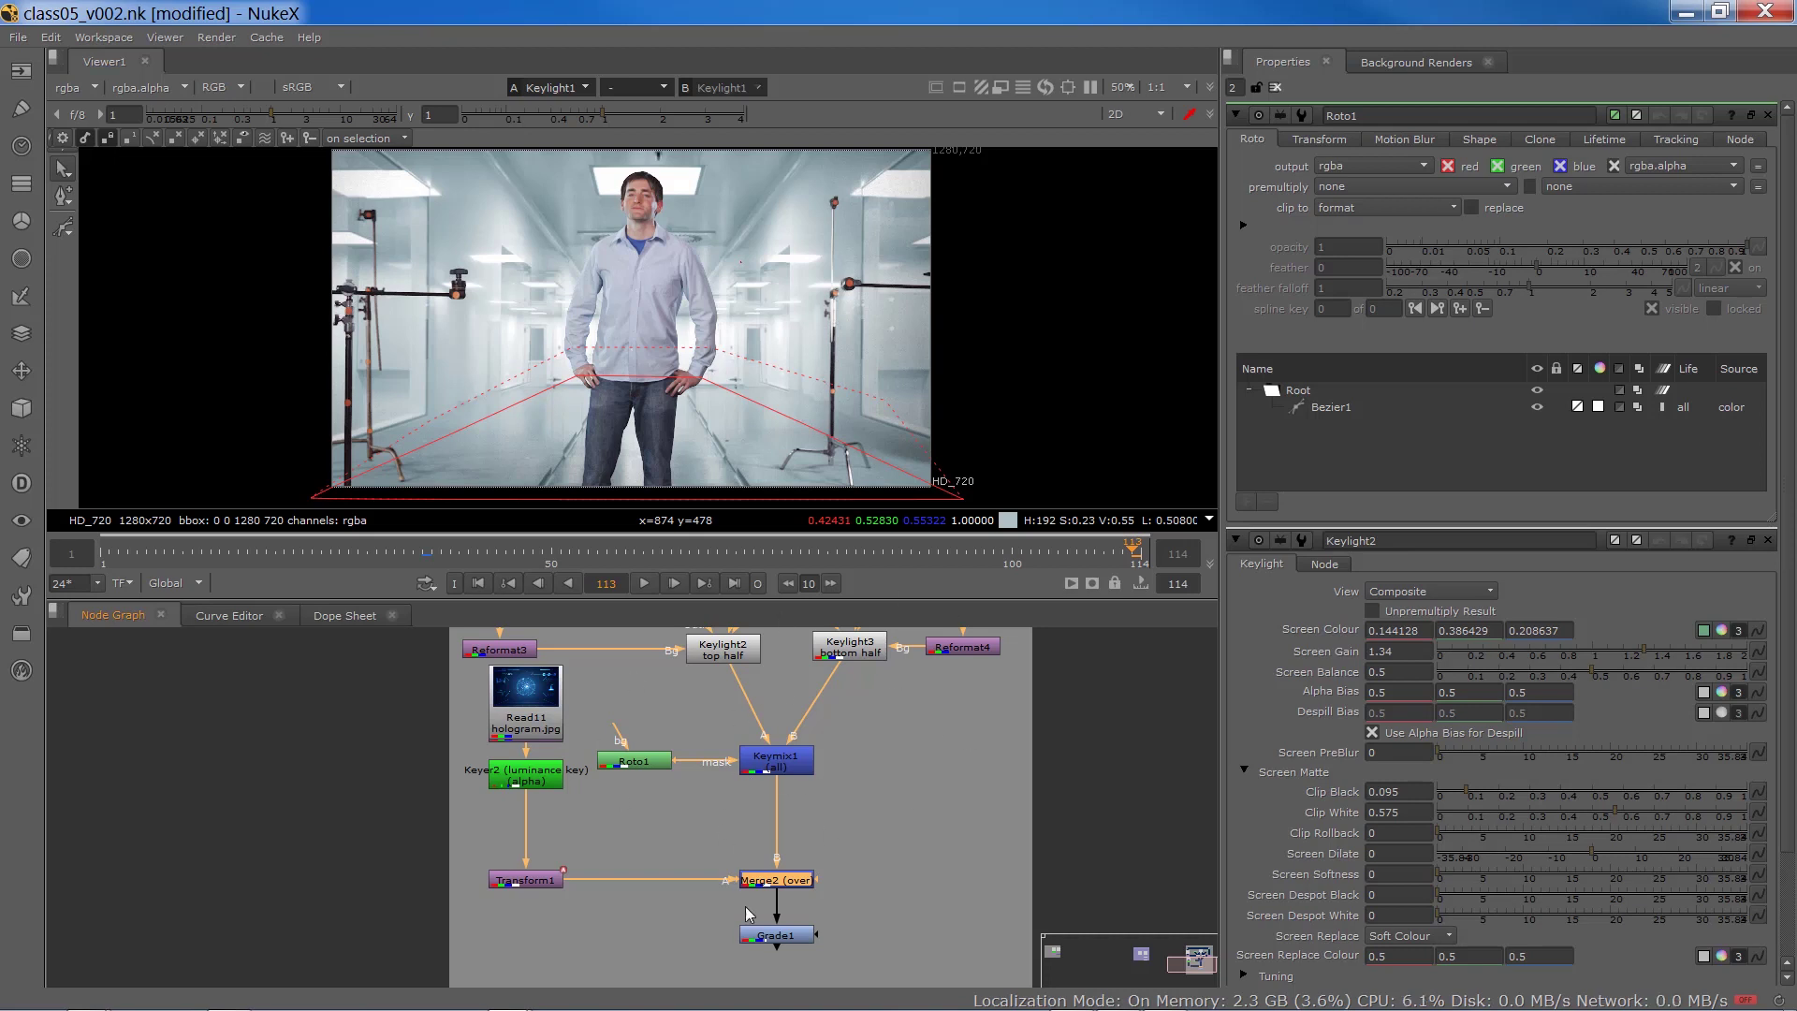
pyautogui.press('Down')
pyautogui.press('1')
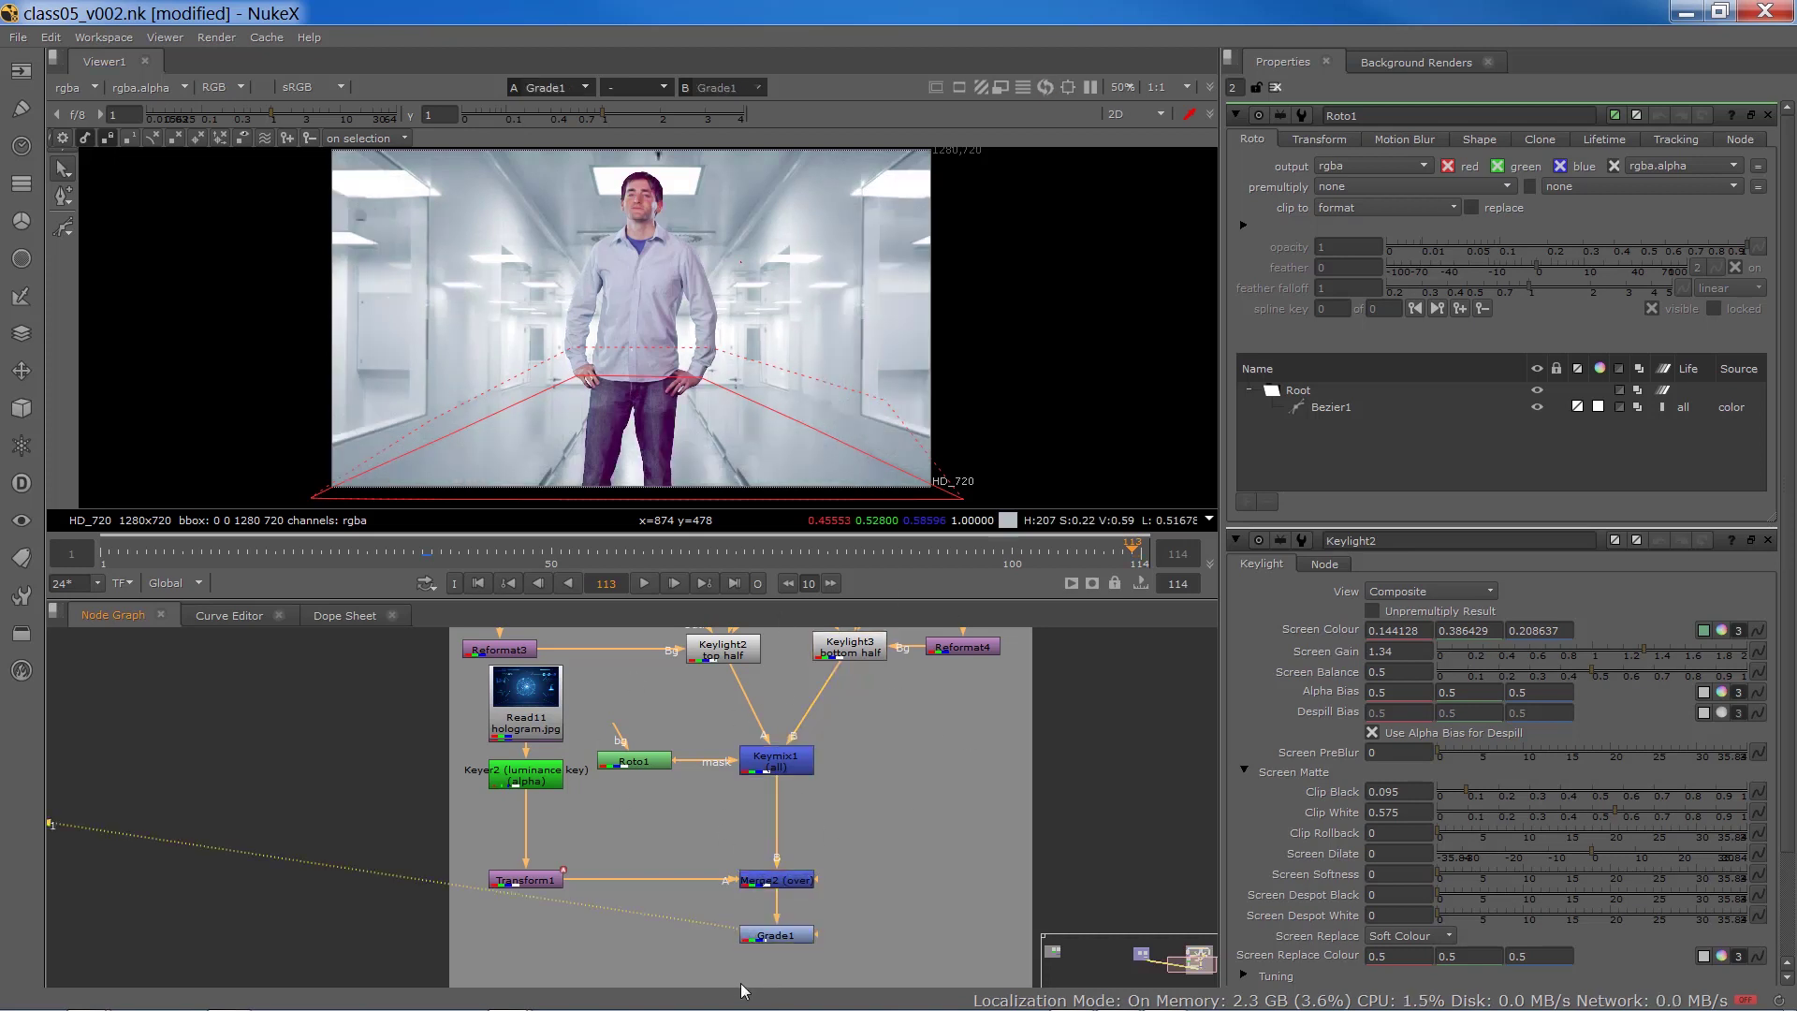
# - Clear the Properties bin and move Viewer1 below Grade1 in the Node Graph
pyautogui.click(1275, 87)
pyautogui.scroll(-3, 587, 773)
pyautogui.moveTo(496, 784); pyautogui.dragTo(845, 815, button='middle')
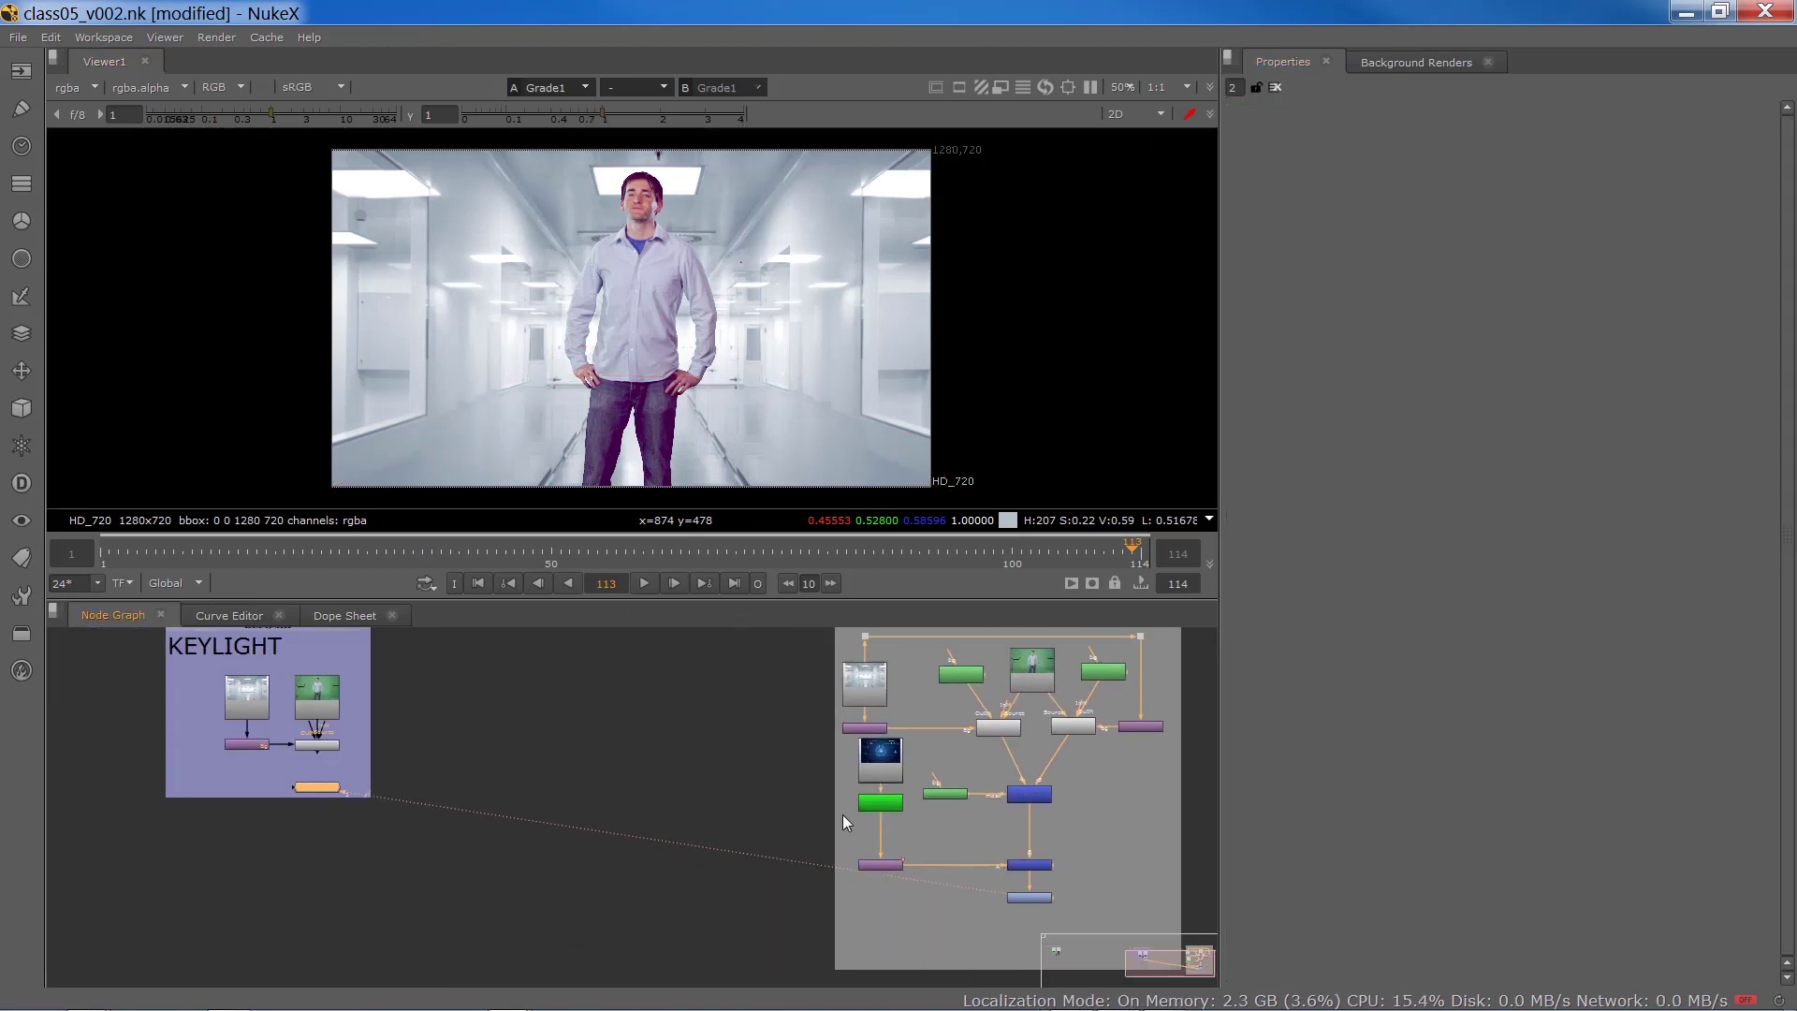
pyautogui.click(323, 788)
pyautogui.moveTo(328, 783); pyautogui.dragTo(1042, 917)
# - Play back the finished hologram composite over the presenter in the corridor
pyautogui.moveTo(899, 915); pyautogui.dragTo(537, 937, button='middle')
pyautogui.scroll(5, 588, 841)
pyautogui.click(644, 583)
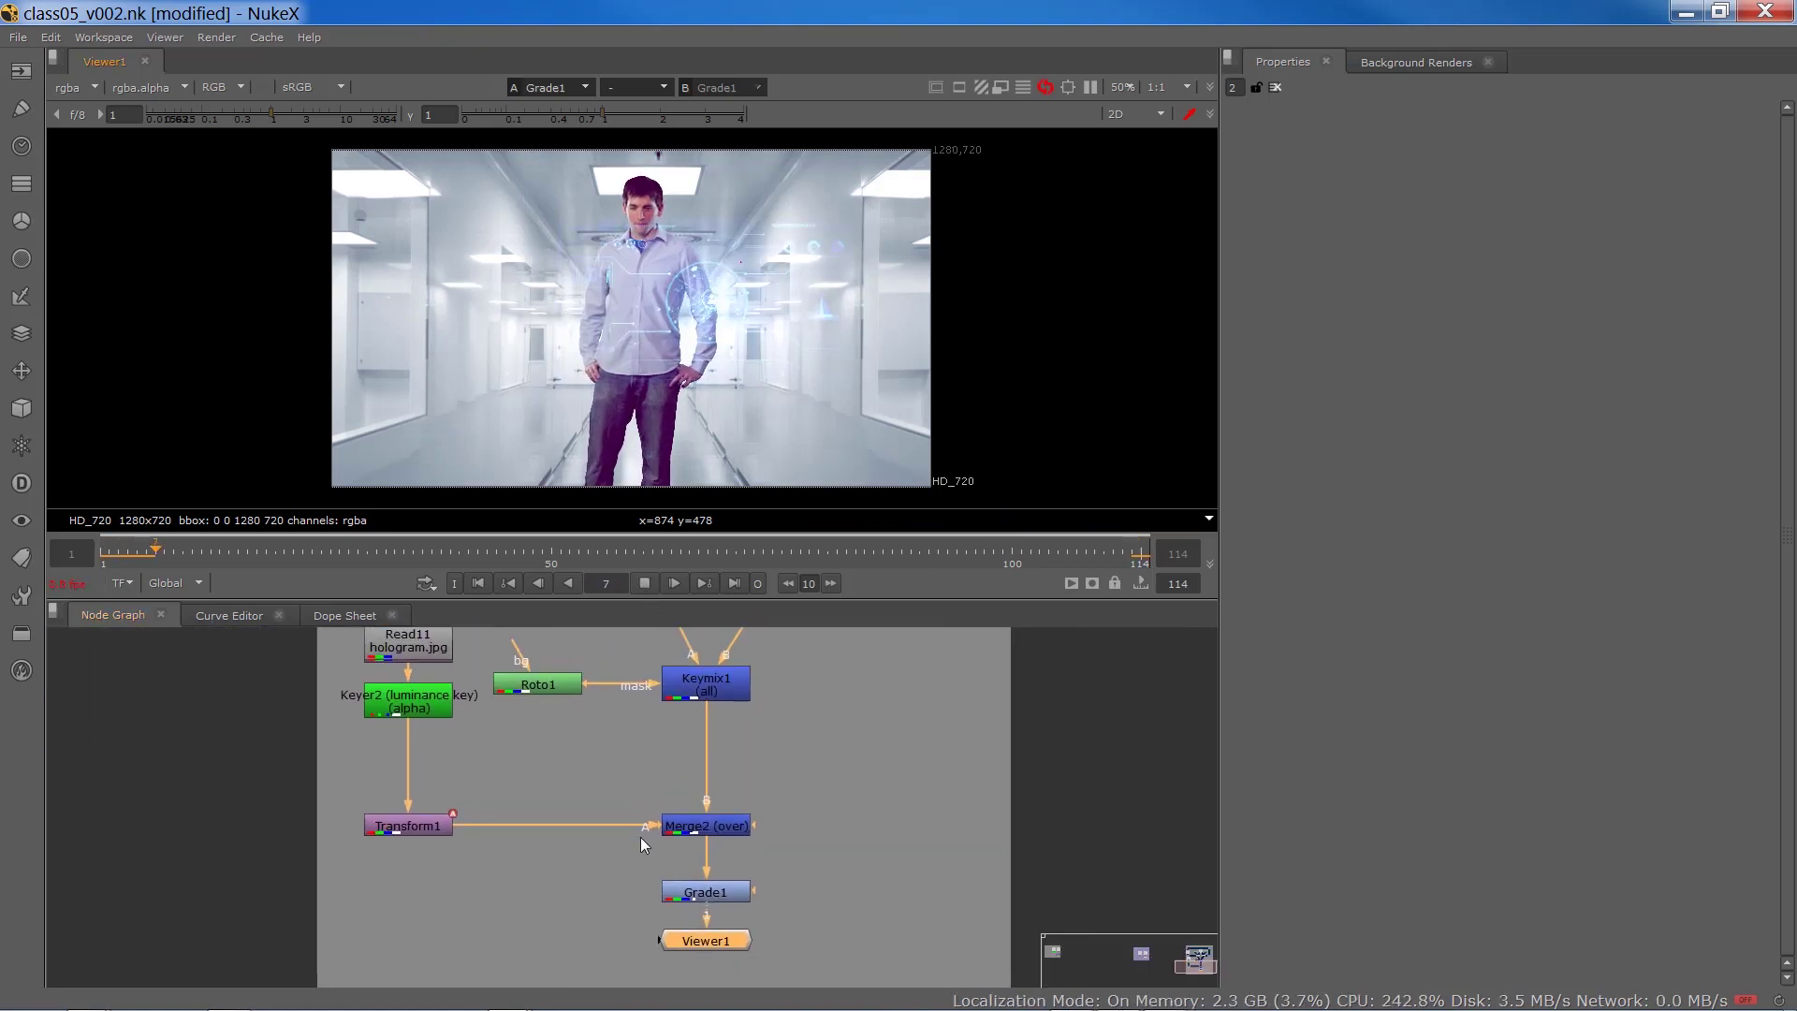